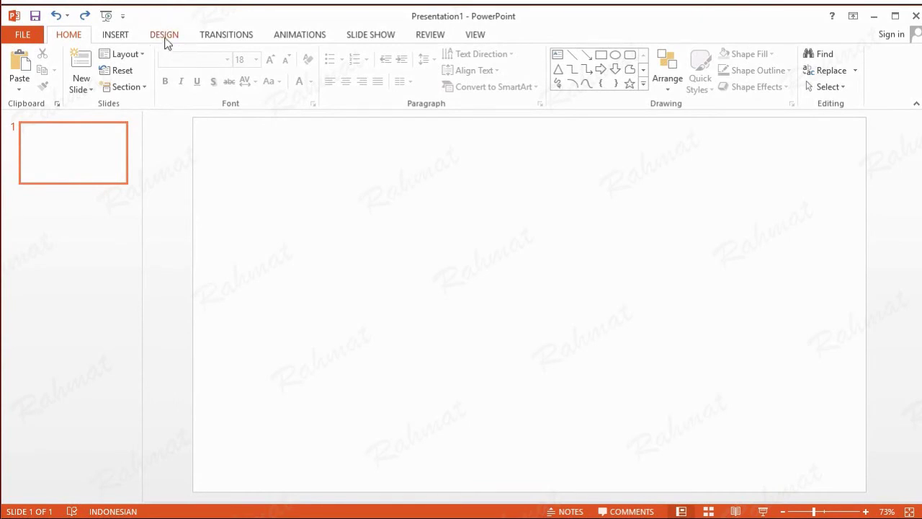
Apply the Ion theme in its blue variant to the blank slide, keeping the 16:9 size
click(165, 34)
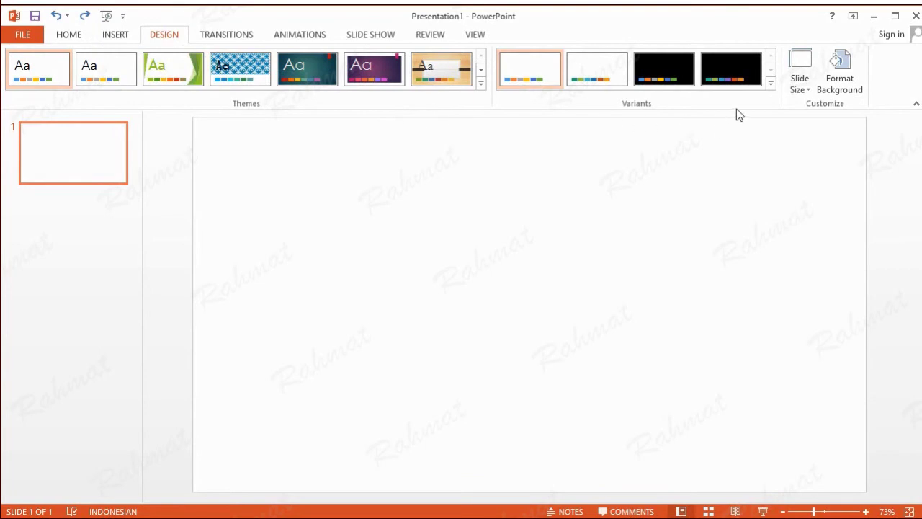
click(798, 94)
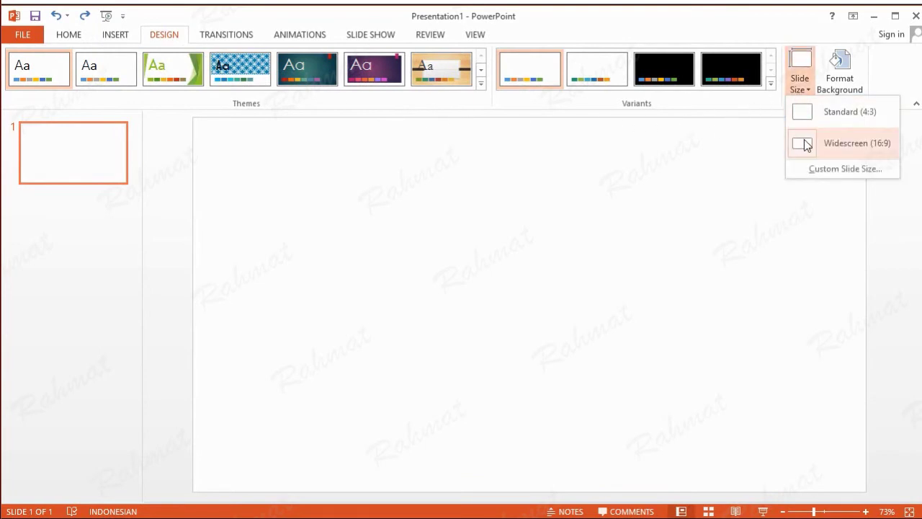
click(576, 152)
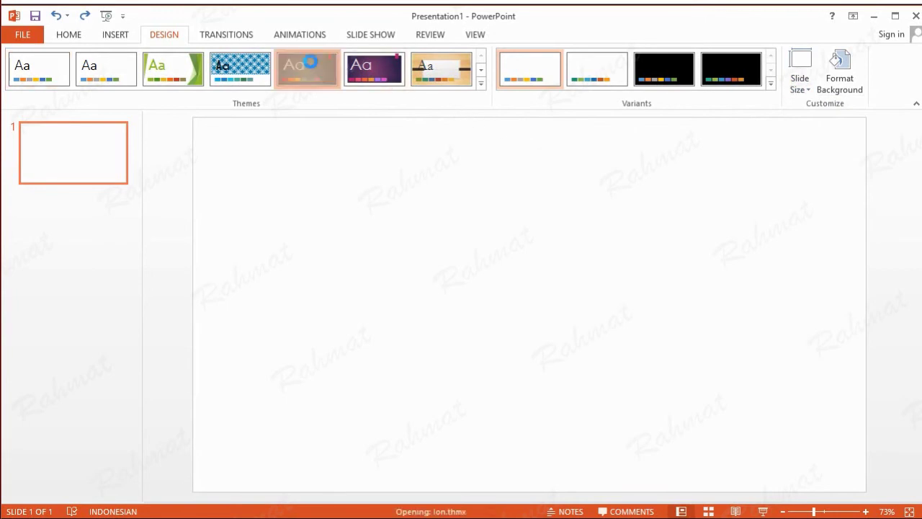
click(314, 67)
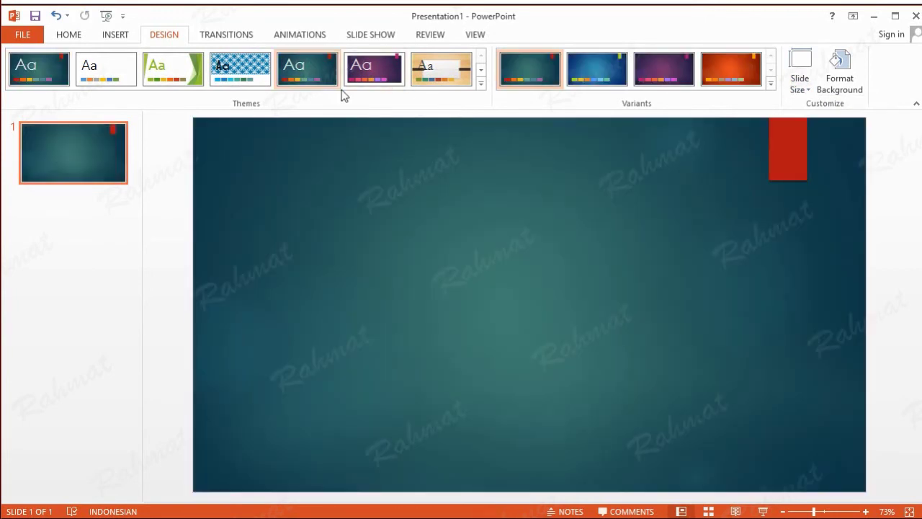
click(602, 72)
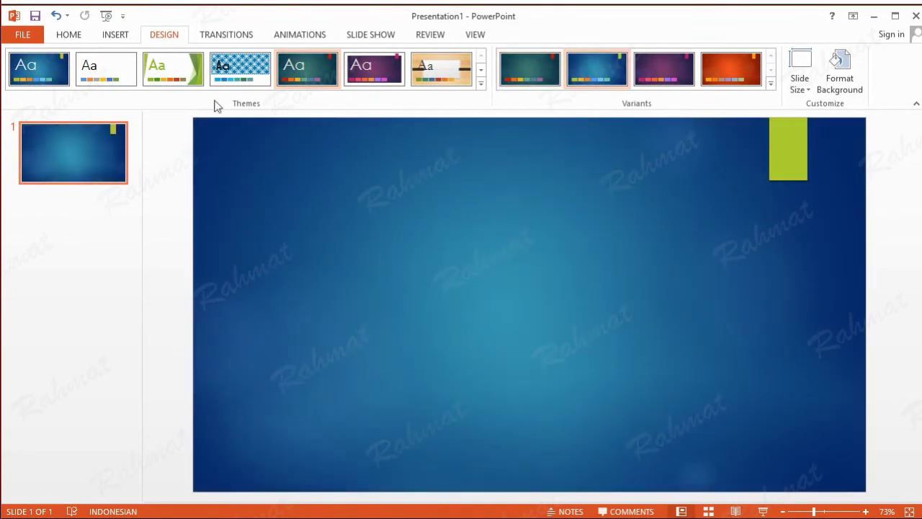
click(124, 38)
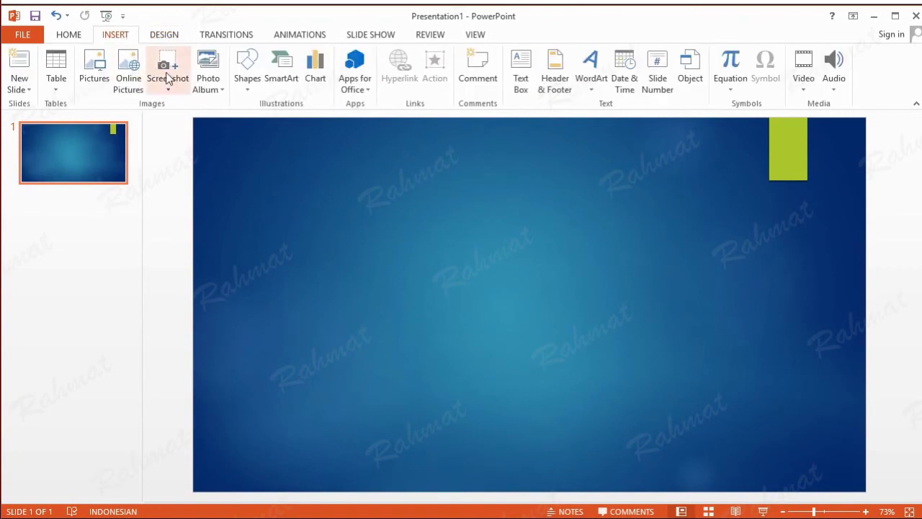
Draw a green rectangle and size it 11,17 cm high by 21,34 cm wide
click(249, 88)
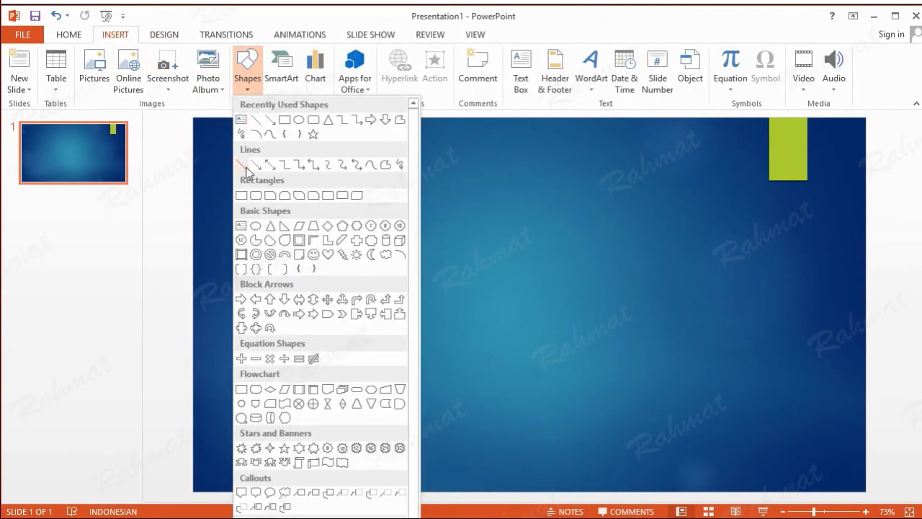
click(241, 194)
drag(303, 227, 386, 275)
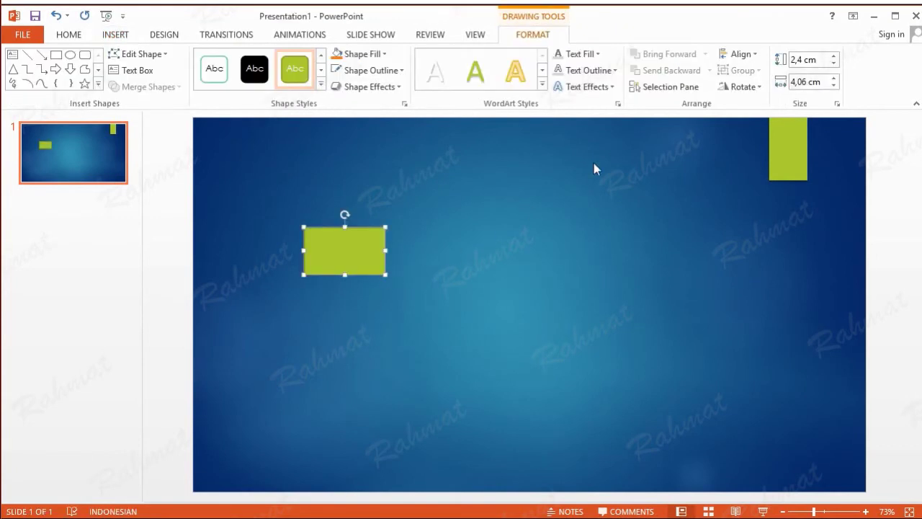
click(800, 61)
drag(796, 61, 787, 59)
text(11)
double_click(798, 81)
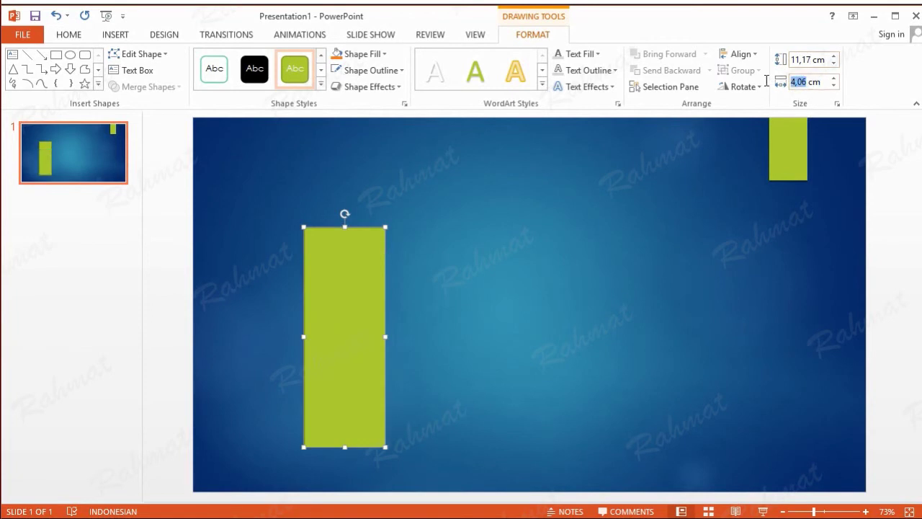
text(21,34)
key(Return)
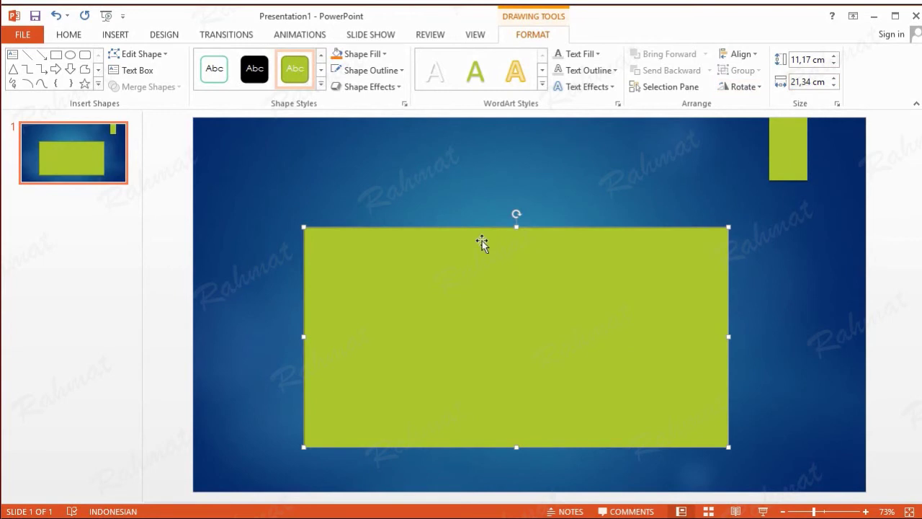
click(523, 178)
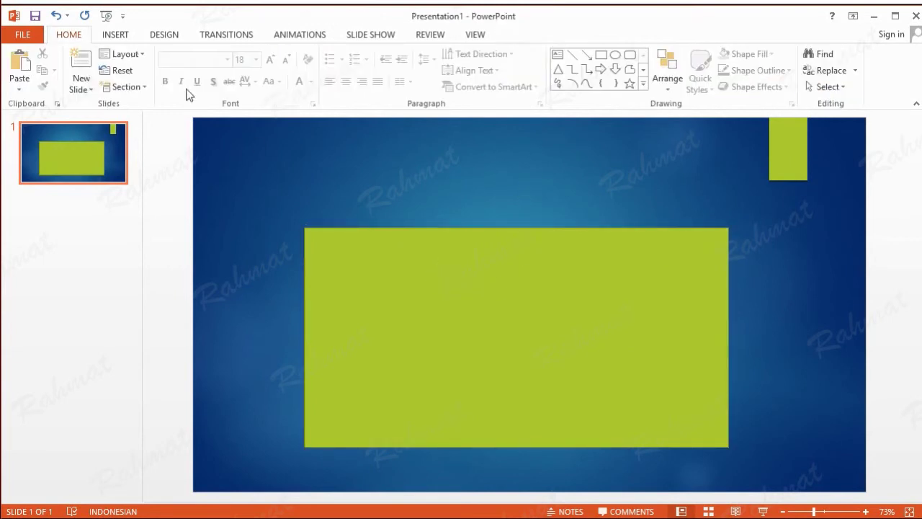
Trace a freeform right triangle over the rectangle's lower-left half, then delete the rectangle
click(124, 39)
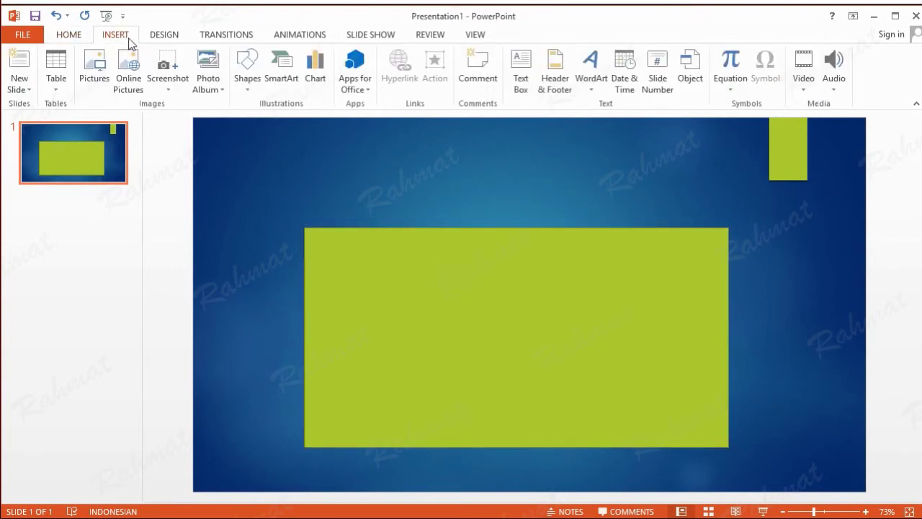
click(248, 84)
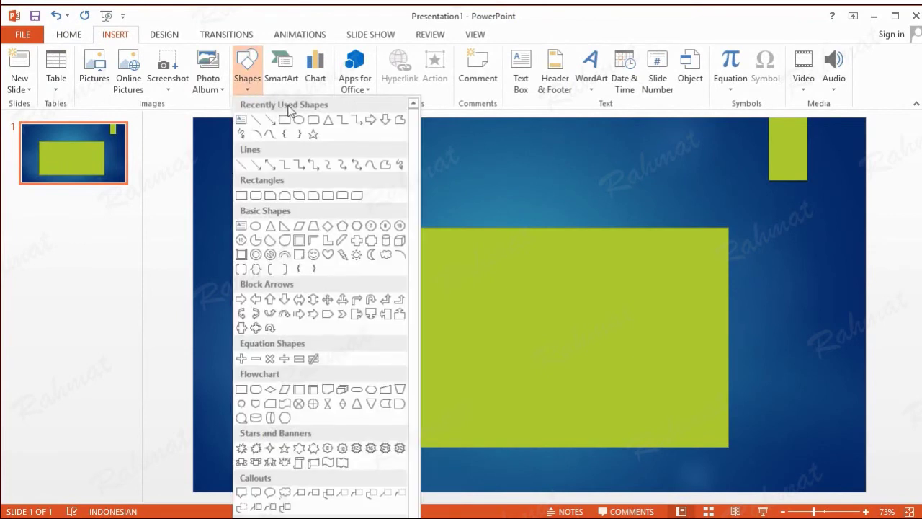
click(386, 167)
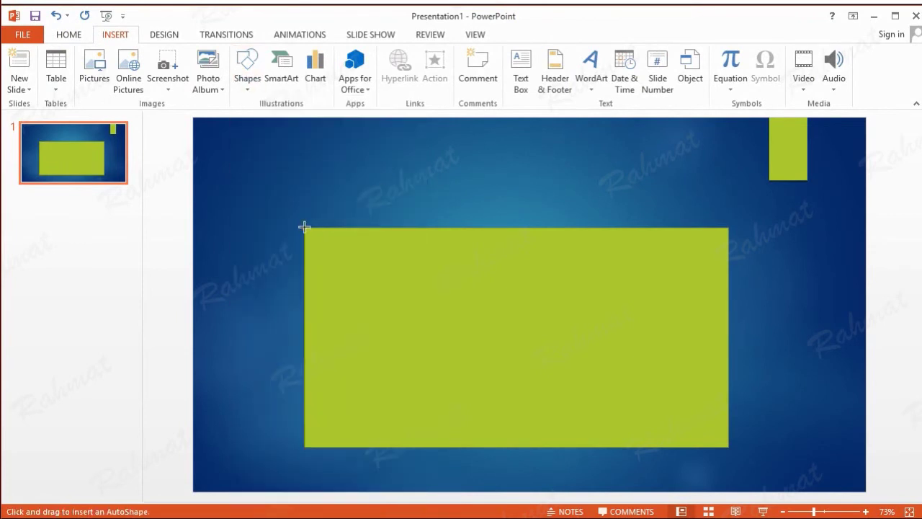
drag(304, 227, 724, 446)
drag(304, 225, 305, 225)
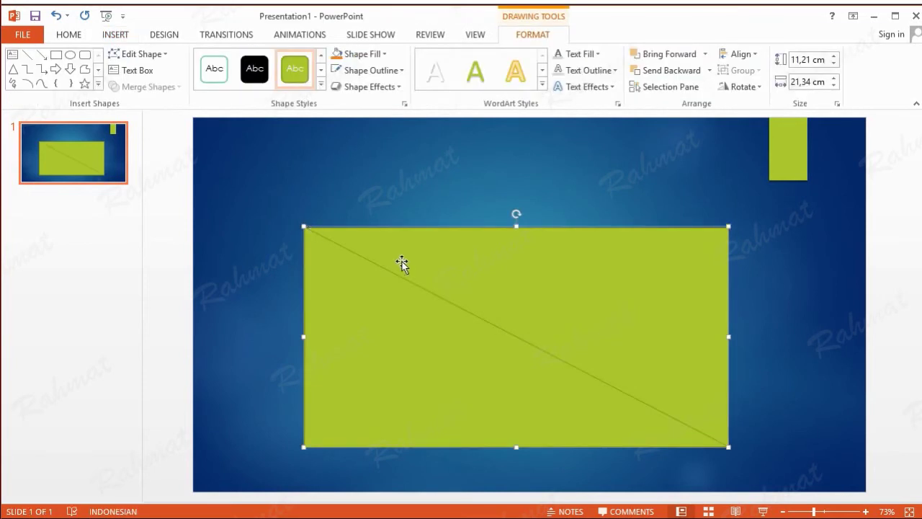
click(667, 270)
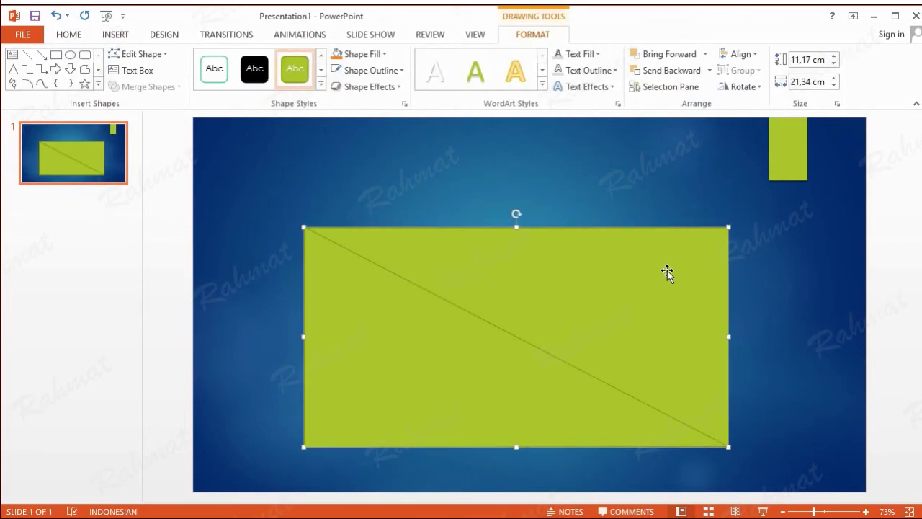
key(Delete)
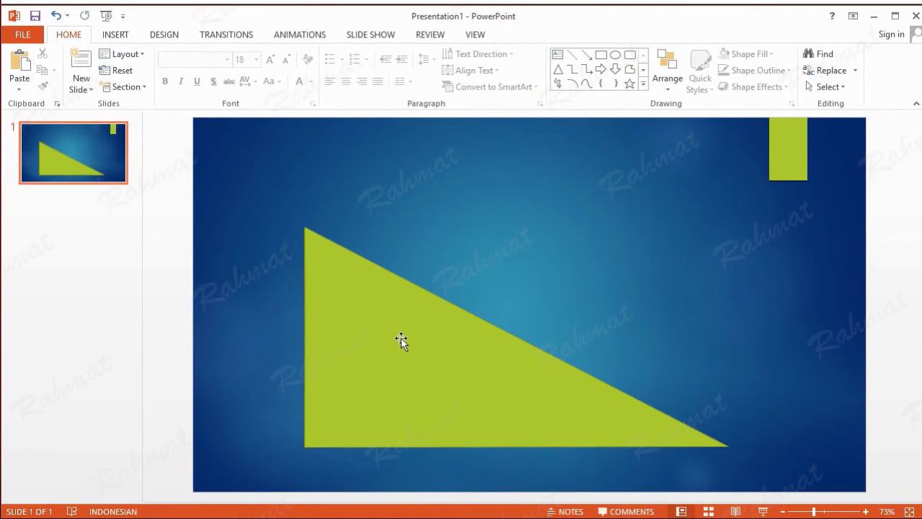
Try orange and dark olive fills on the triangle, then settle on the brown marble texture
click(401, 341)
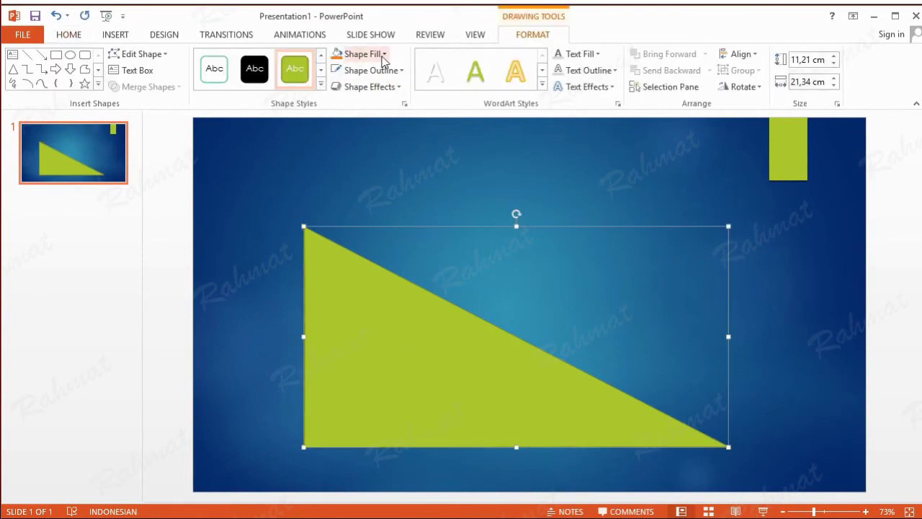
click(357, 54)
click(410, 86)
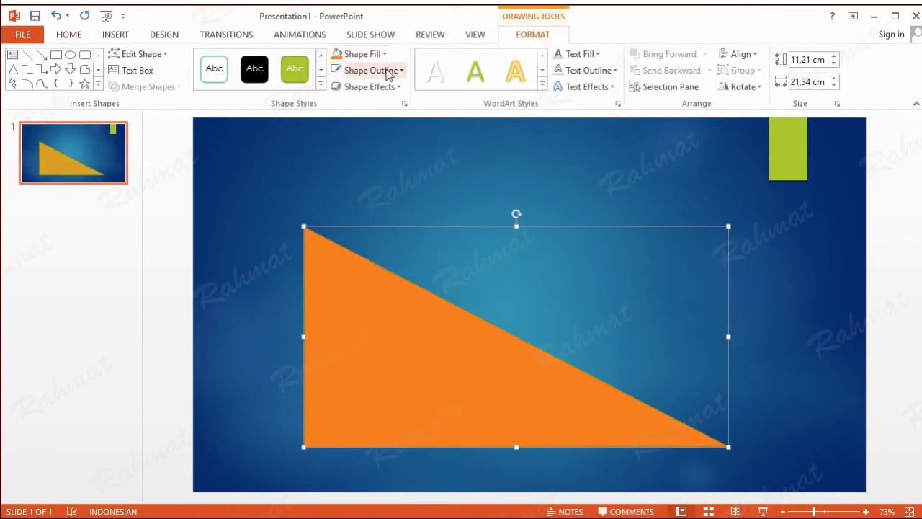
click(375, 54)
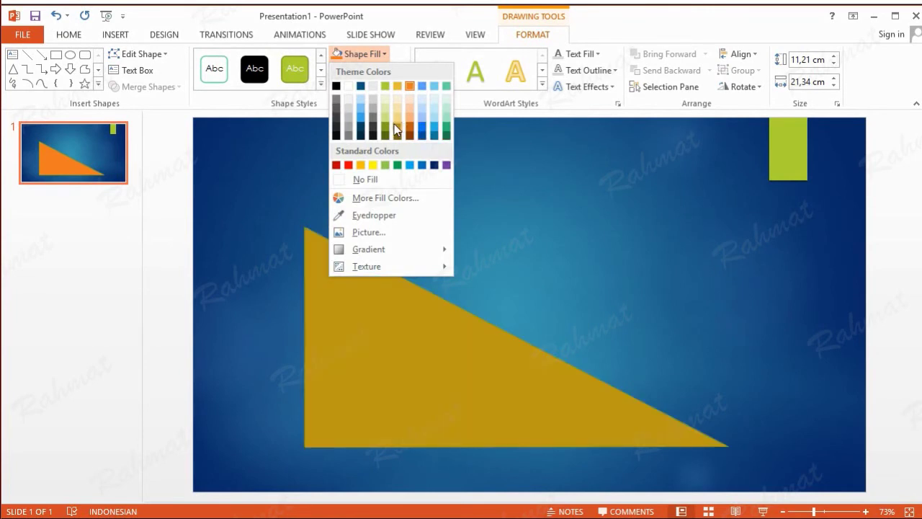
click(388, 124)
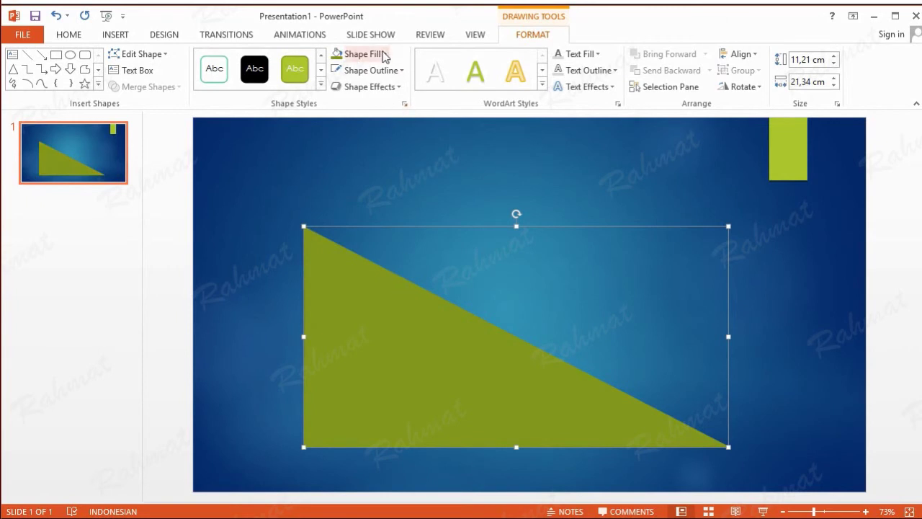
click(382, 55)
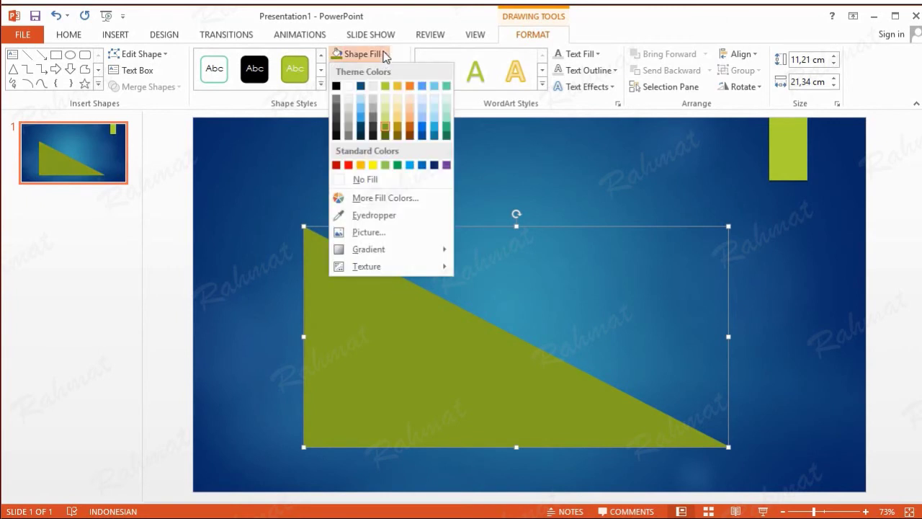
click(399, 22)
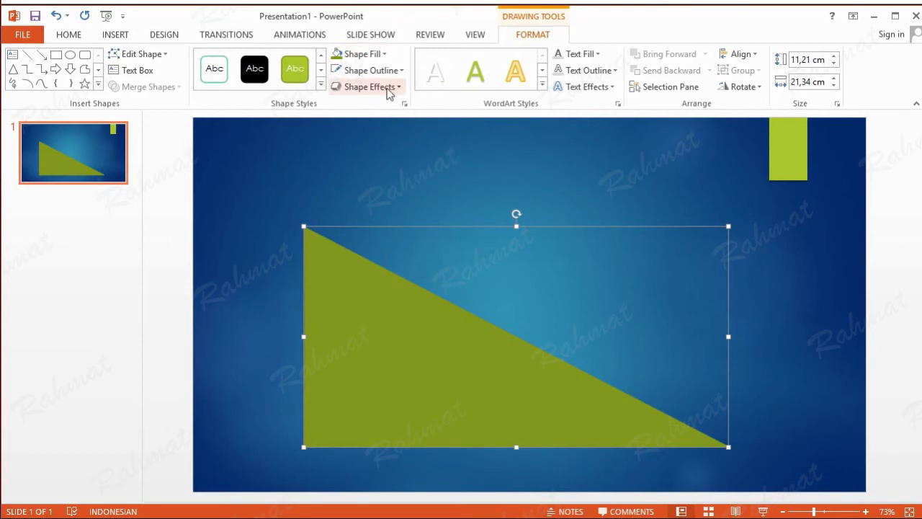
click(360, 54)
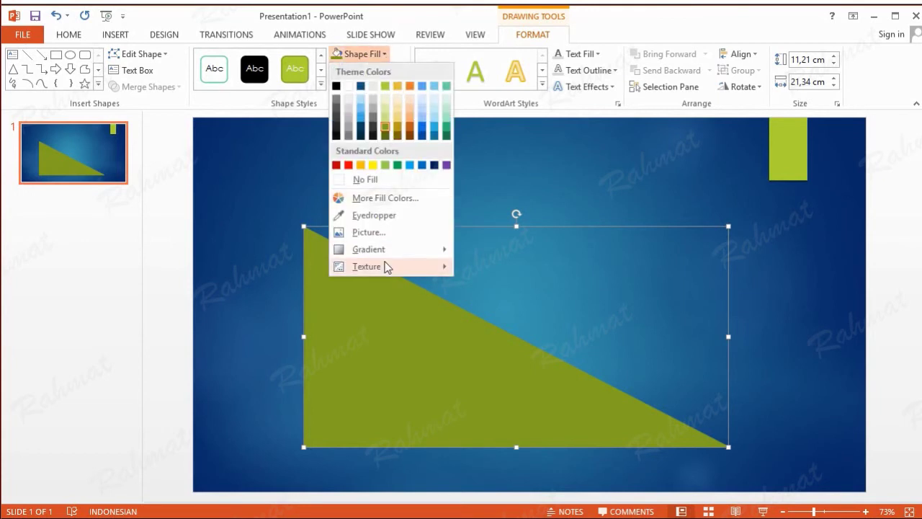
mouse_move(446, 270)
click(618, 299)
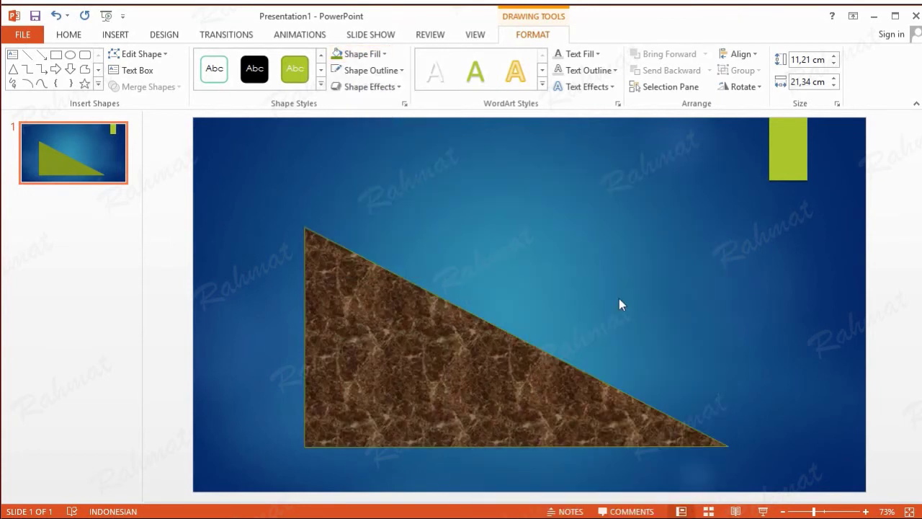
Give the triangle an oblique 3-D rotation and a white outline
click(392, 87)
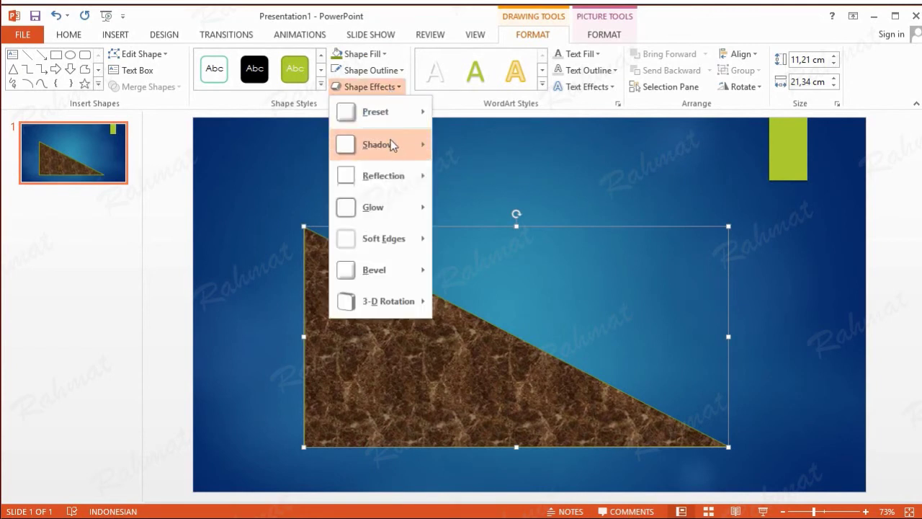
mouse_move(396, 308)
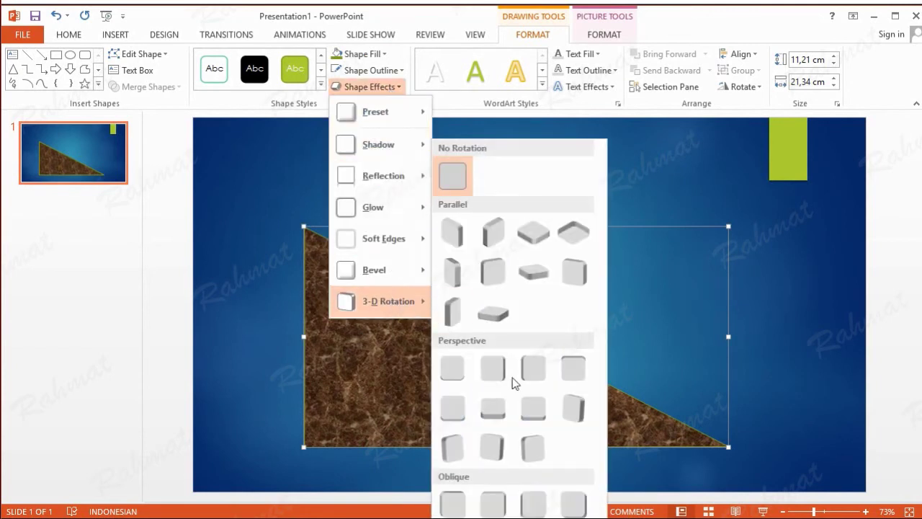
click(494, 504)
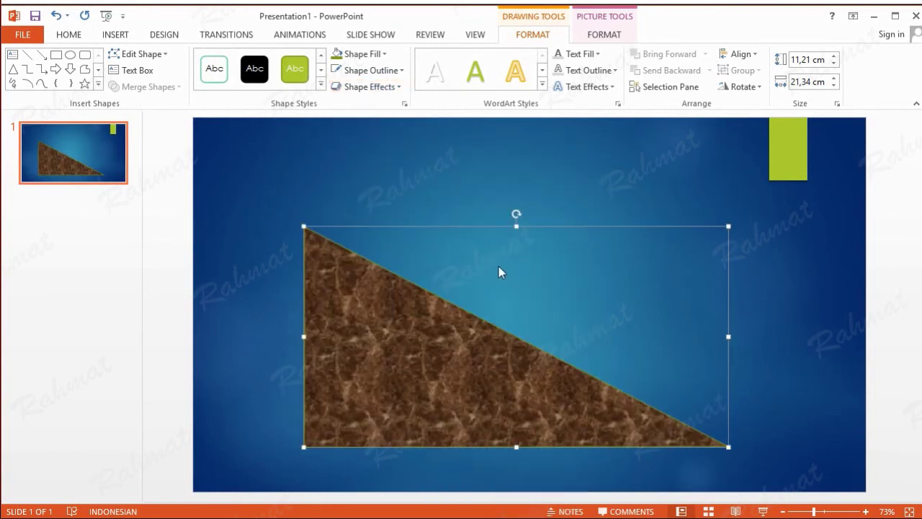
click(368, 70)
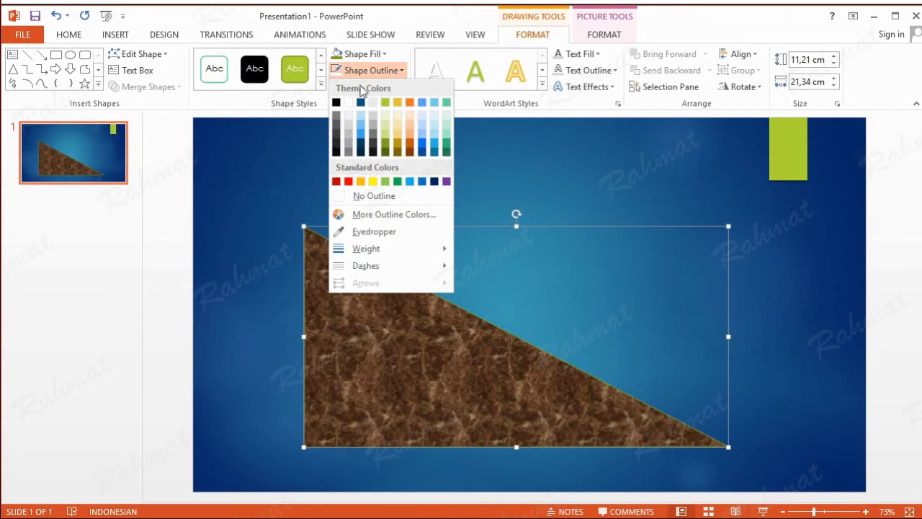
click(350, 104)
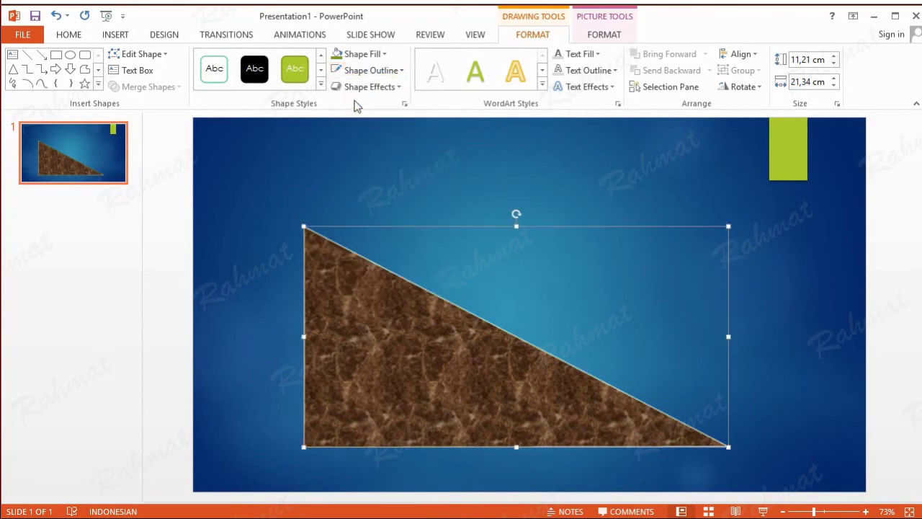
Bring up the triangle's 3-D Format options in the Format Picture pane
click(371, 87)
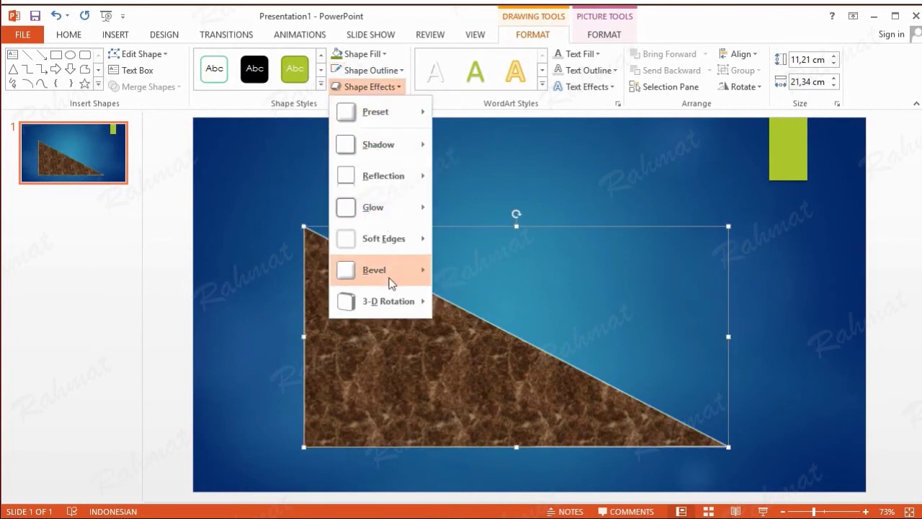
mouse_move(392, 273)
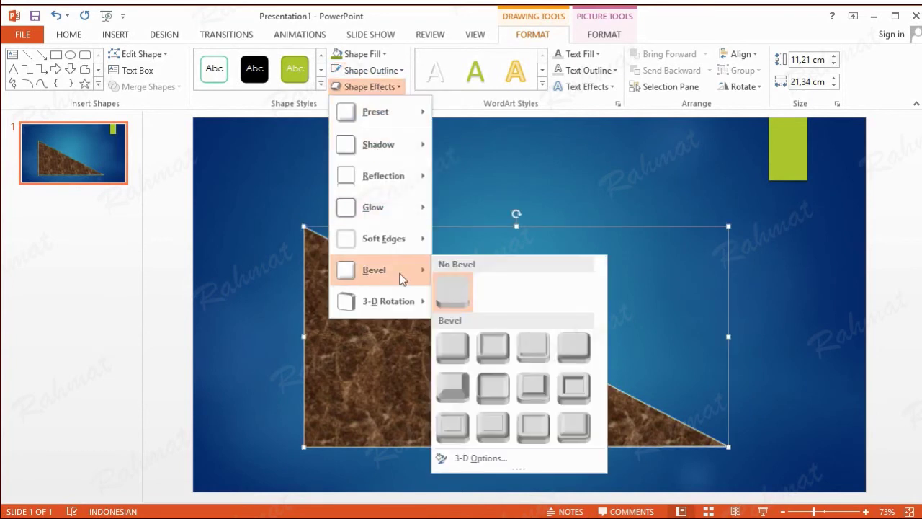
click(480, 458)
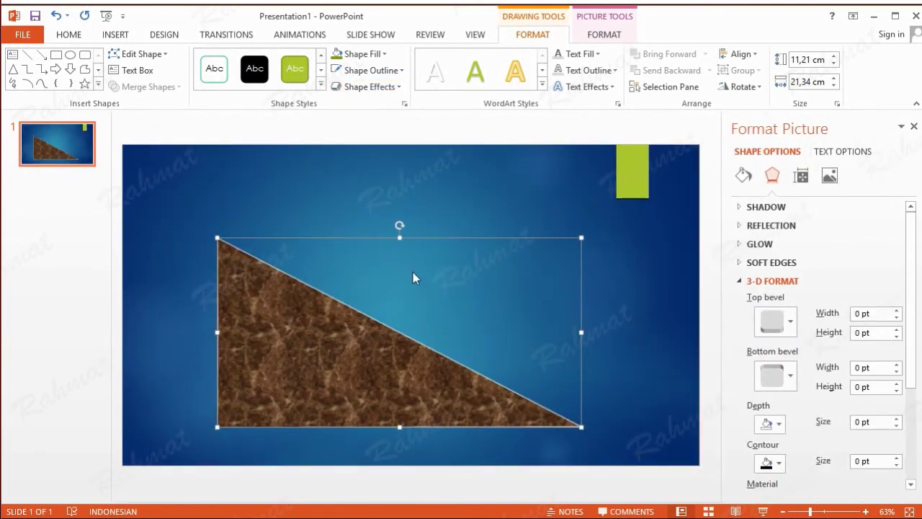
Apply a 6 pt top bevel and 72,5 pt depth to the triangle
click(775, 322)
click(766, 377)
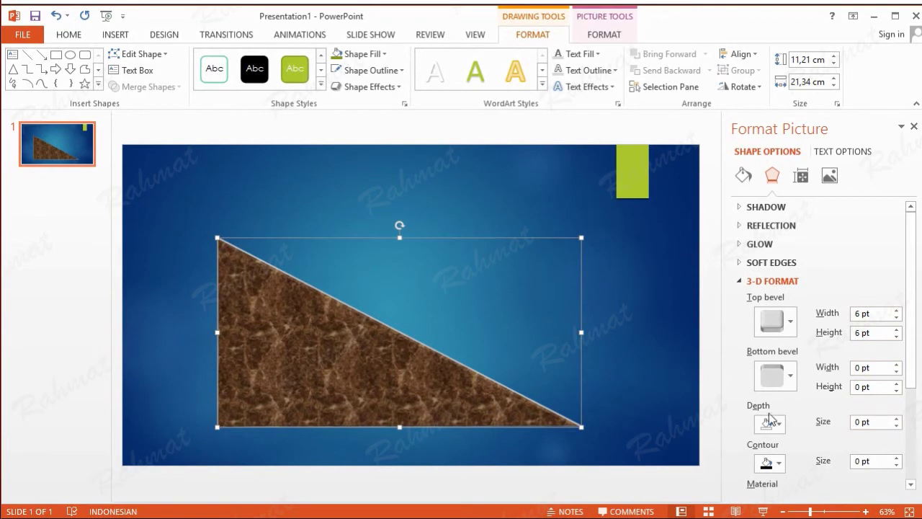
click(856, 423)
text(7)
text(2,5)
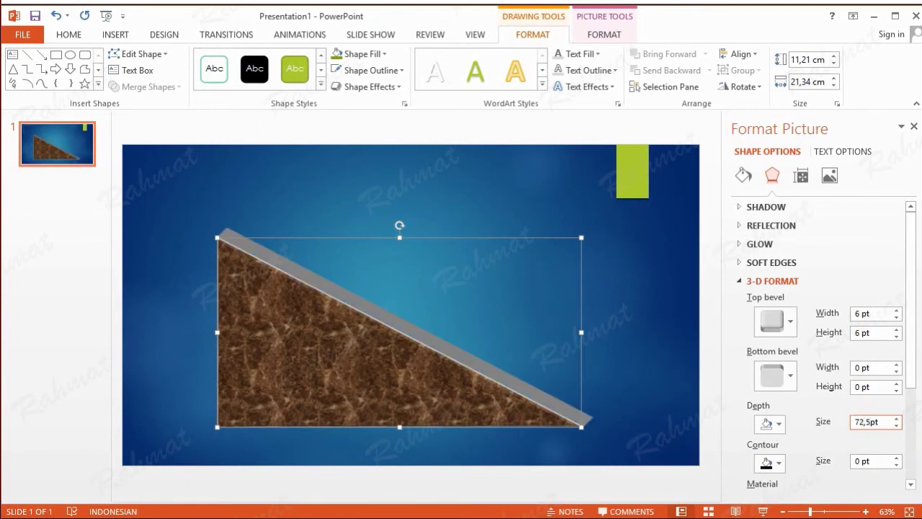
click(664, 254)
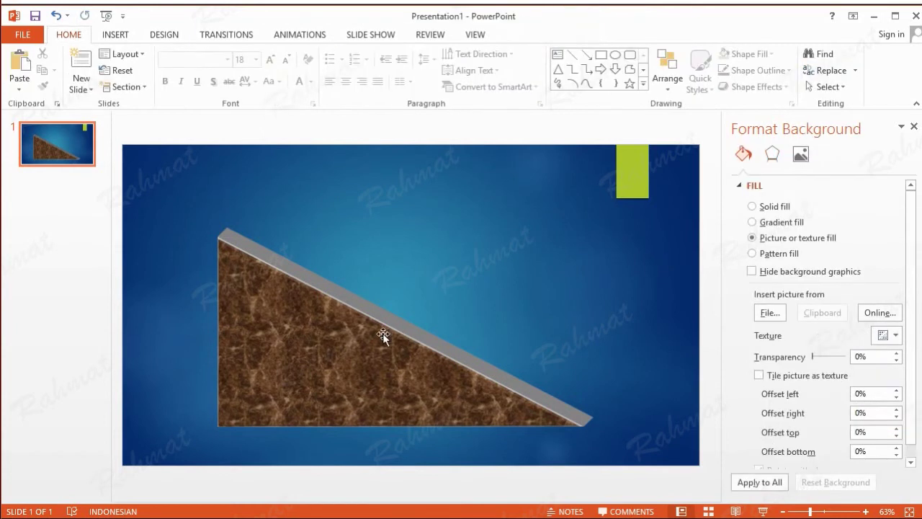
click(383, 332)
Set the triangle's position to -0,82 cm horizontal and 8,1 cm vertical
right_click(382, 333)
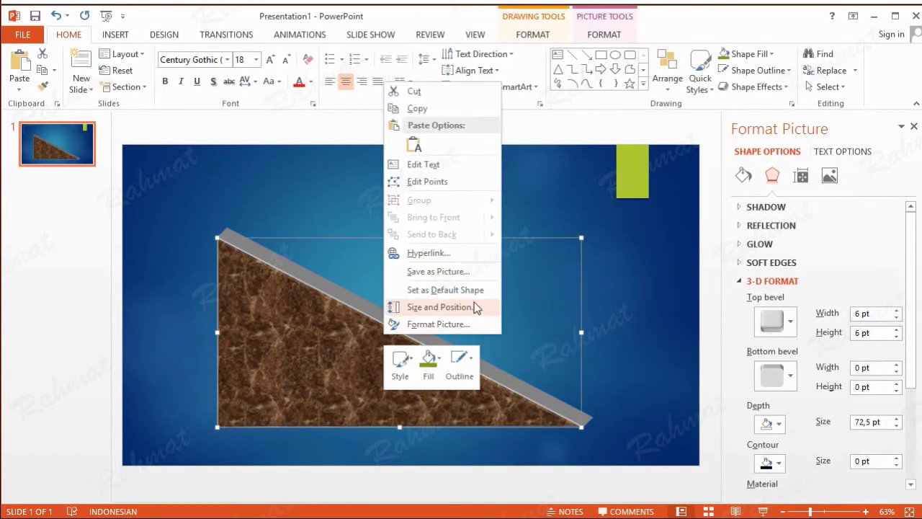
click(439, 307)
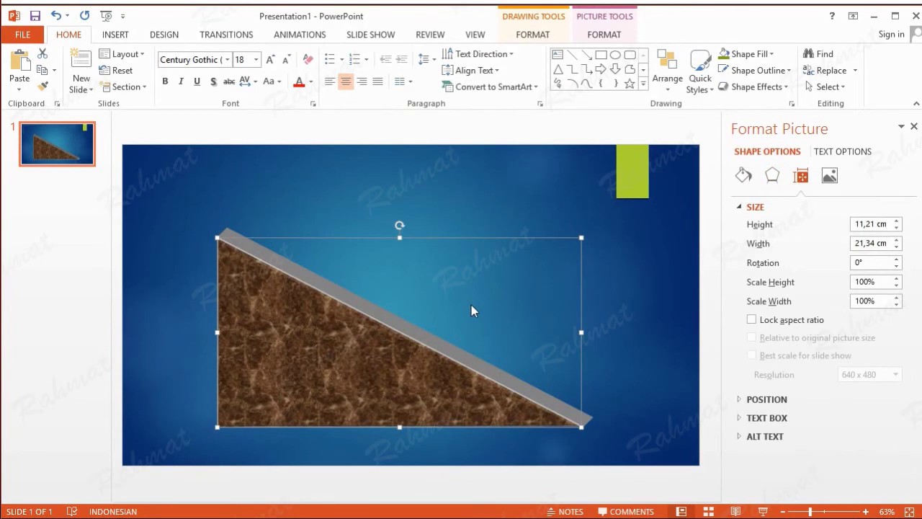
click(754, 399)
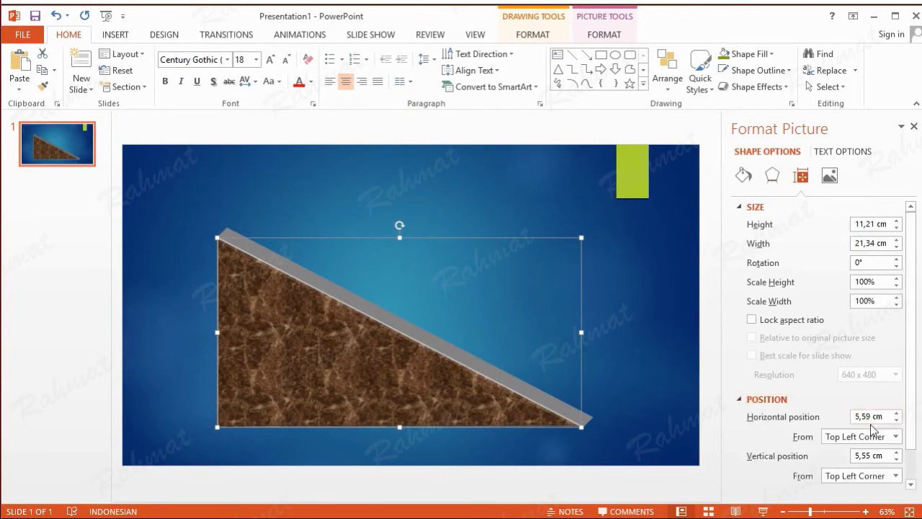
drag(875, 419, 786, 403)
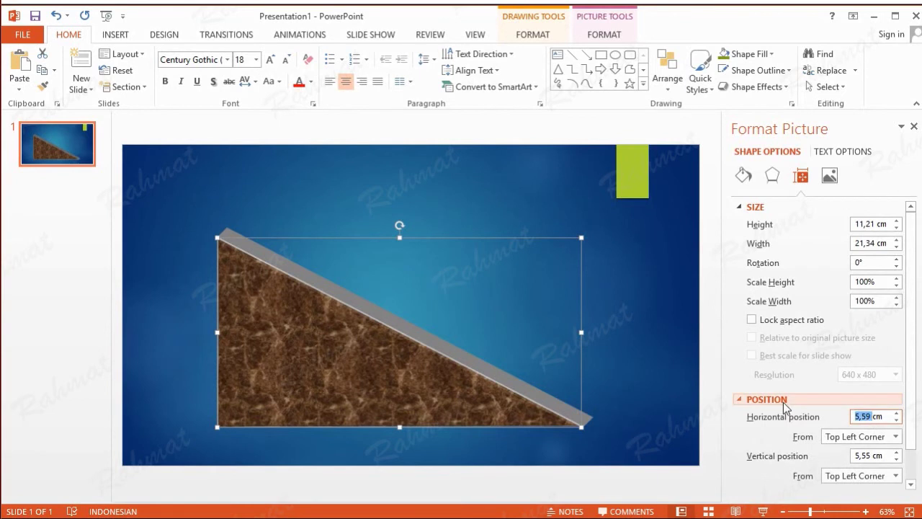
text(-0,82cm)
click(869, 455)
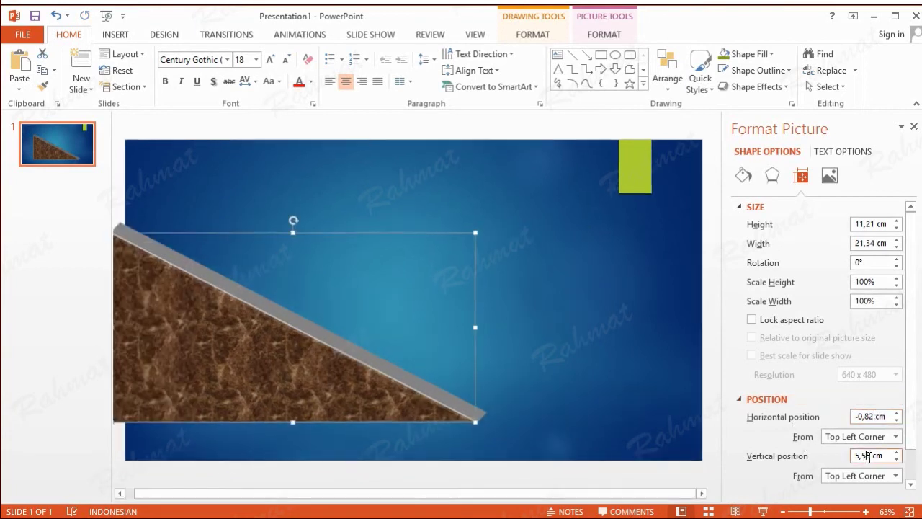
drag(874, 455, 844, 452)
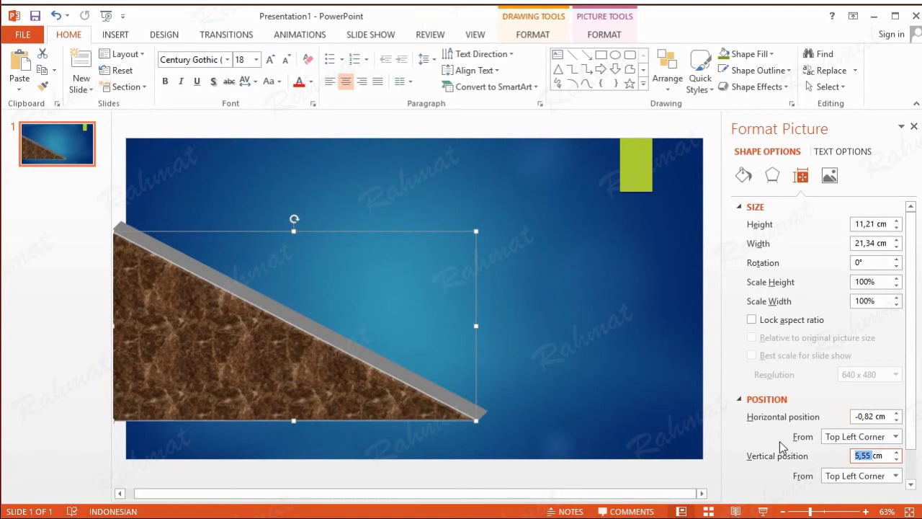
text(8,)
key(Return)
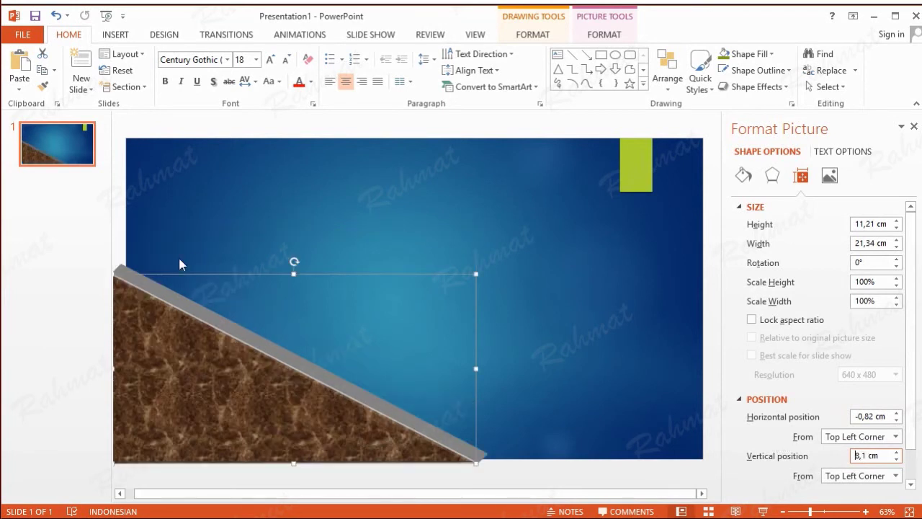
click(573, 290)
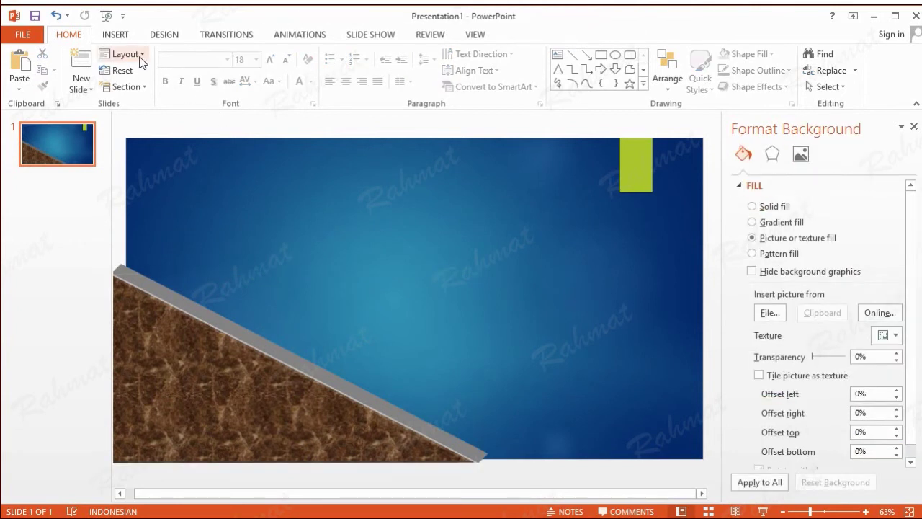
Draw a rectangle bar sized 0,73 cm high by 35,36 cm wide
click(115, 35)
click(250, 87)
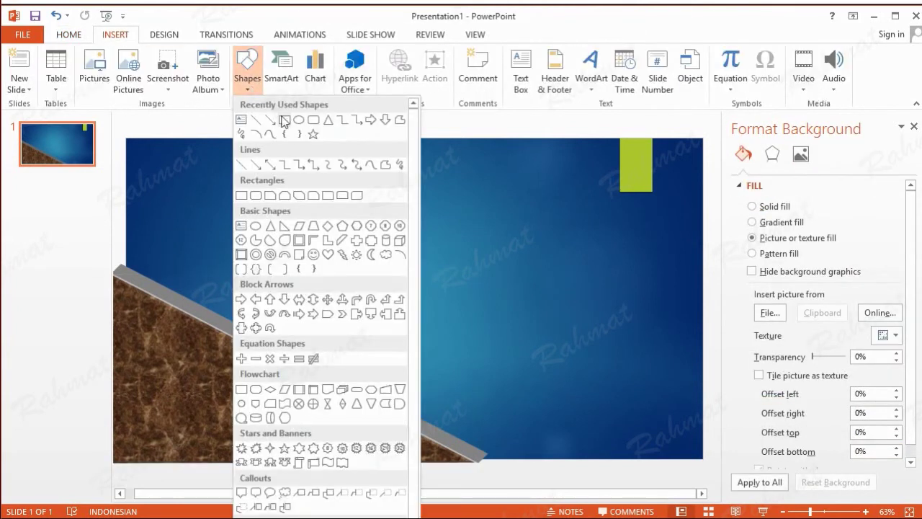
click(285, 121)
drag(183, 206, 342, 229)
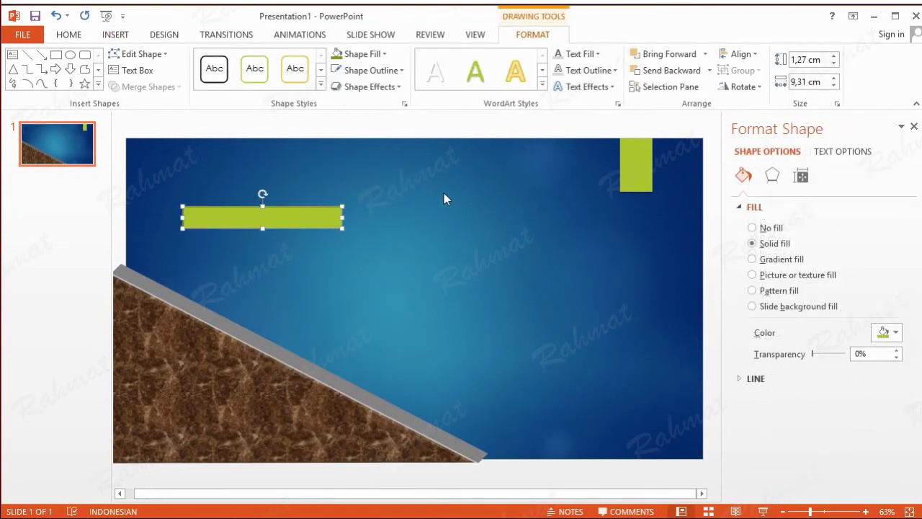
click(802, 62)
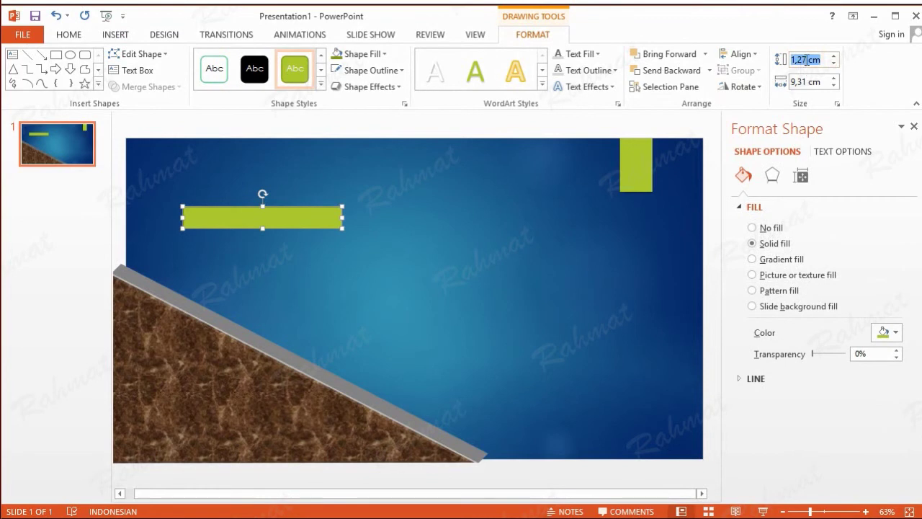
text(0,)
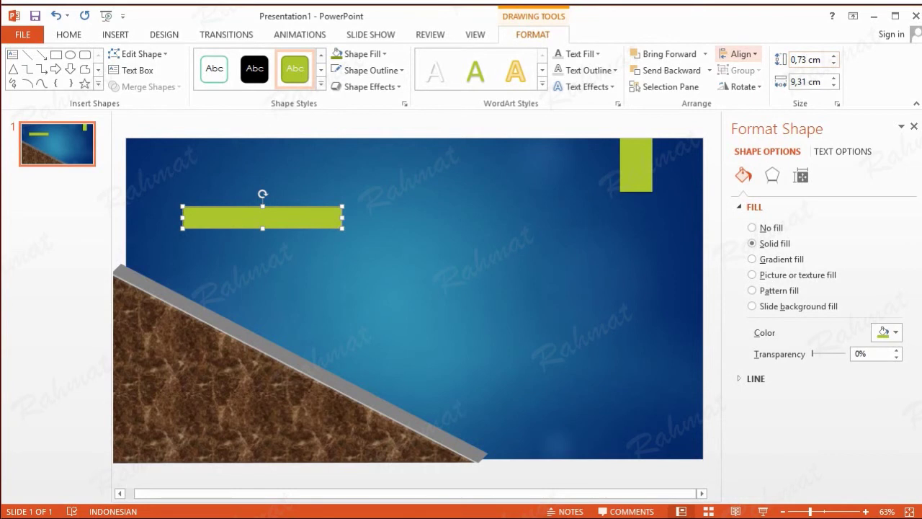
click(804, 80)
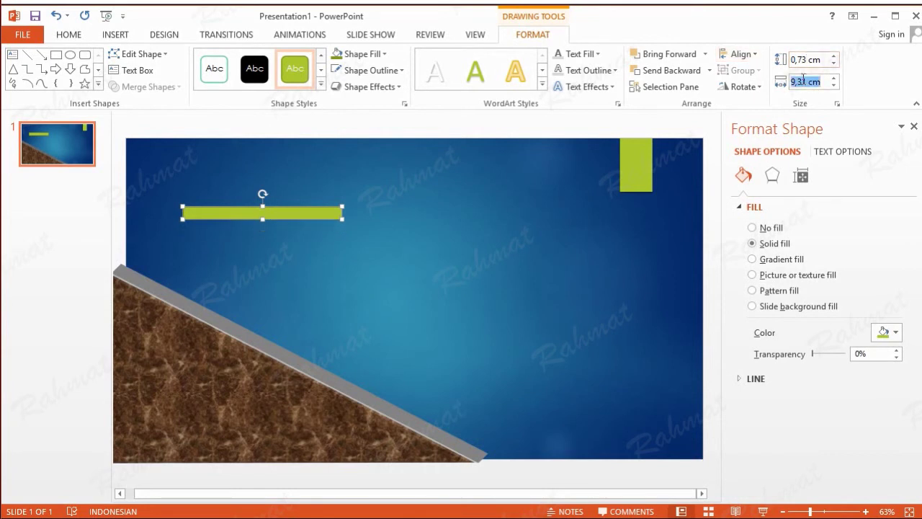
text(35)
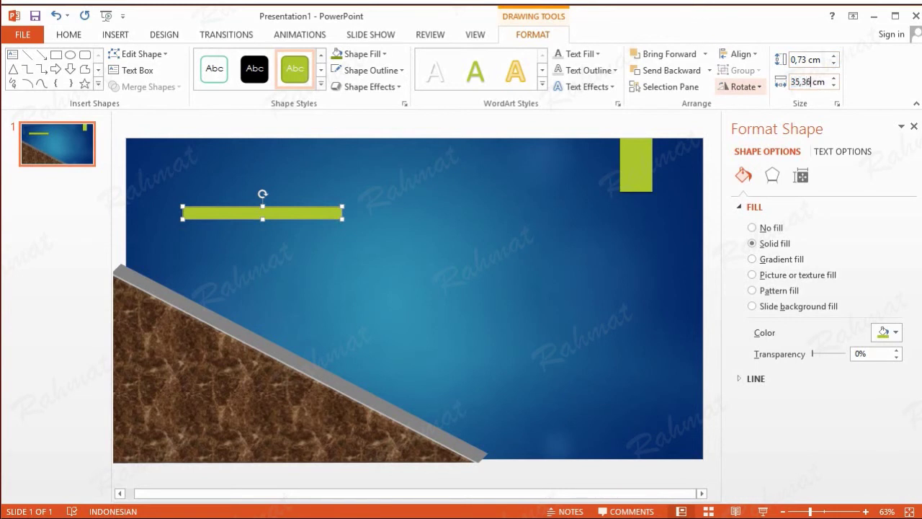
key(Return)
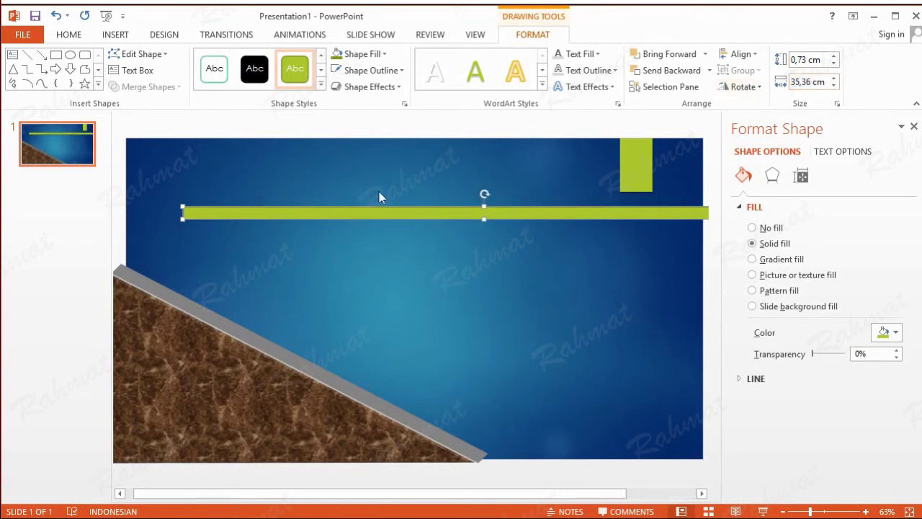
Remove the bar's outline
click(401, 70)
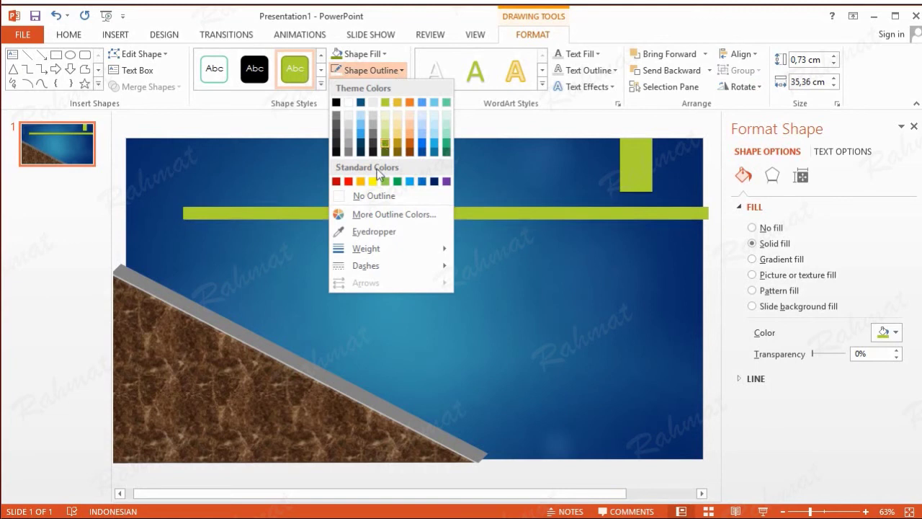
click(374, 196)
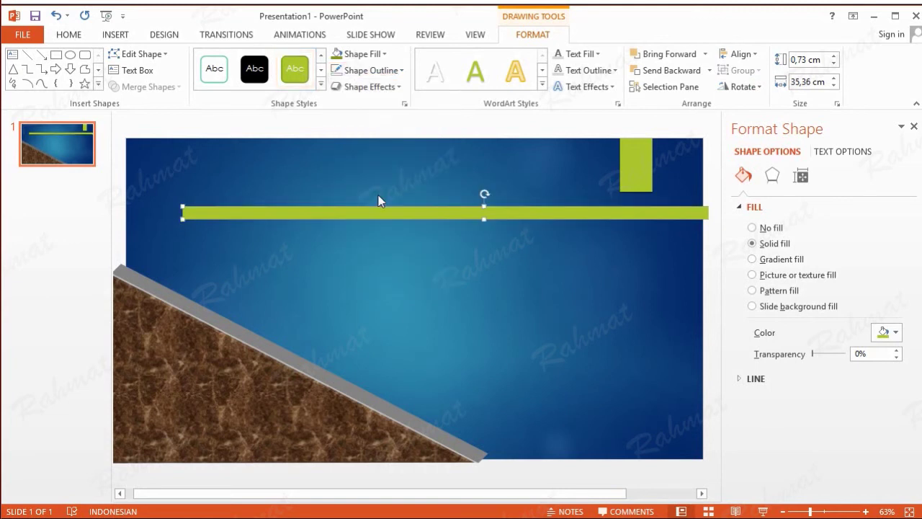
click(380, 54)
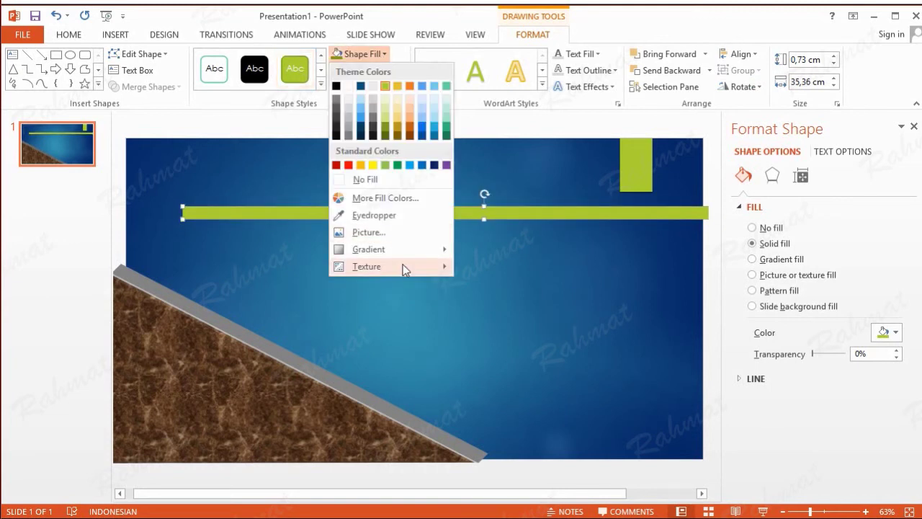
Fill the bar with a grey marble texture
mouse_move(407, 269)
click(549, 313)
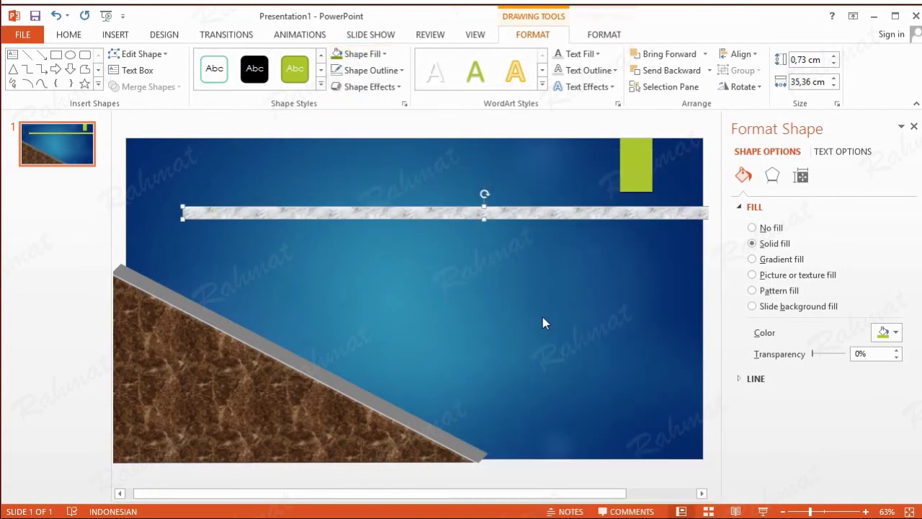
right_click(589, 214)
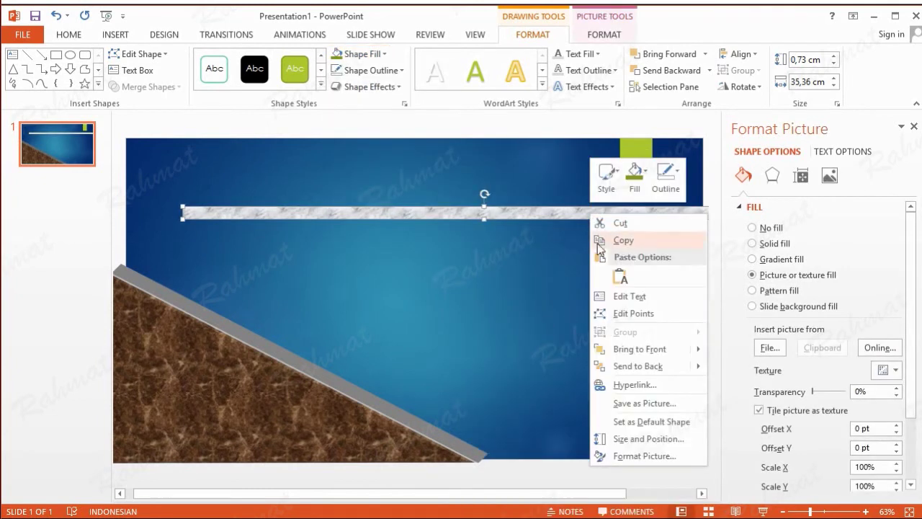
click(648, 439)
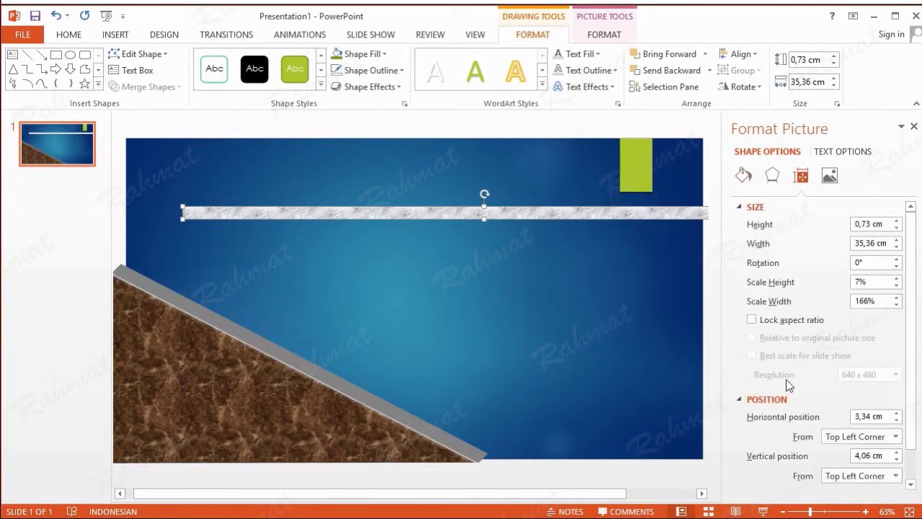
Place the bar at -0,82 cm horizontal, 18,83 cm vertical, and send it behind the slope
click(862, 416)
drag(873, 417, 780, 411)
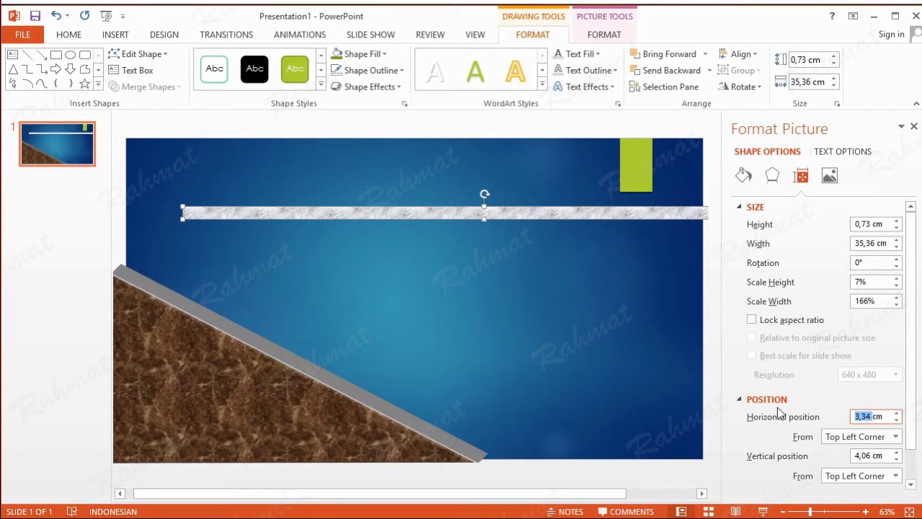
key(BackSpace)
text(-0,82)
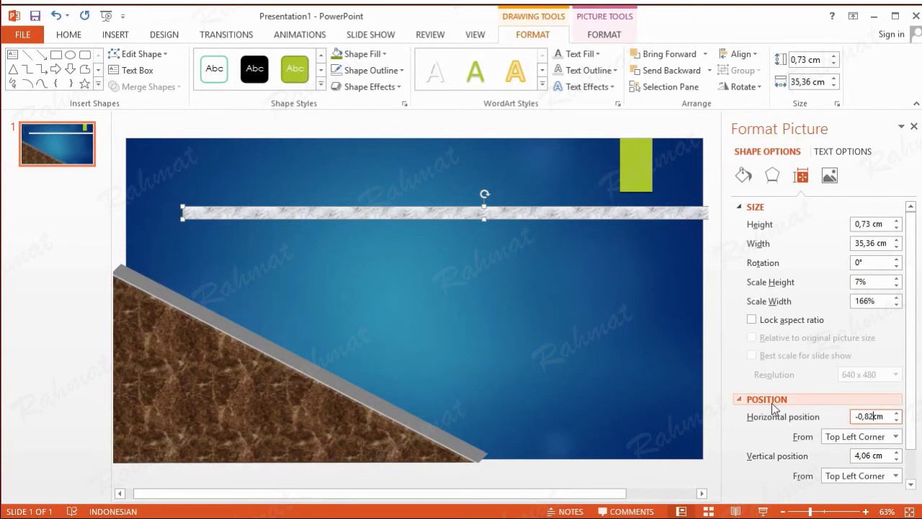
click(863, 456)
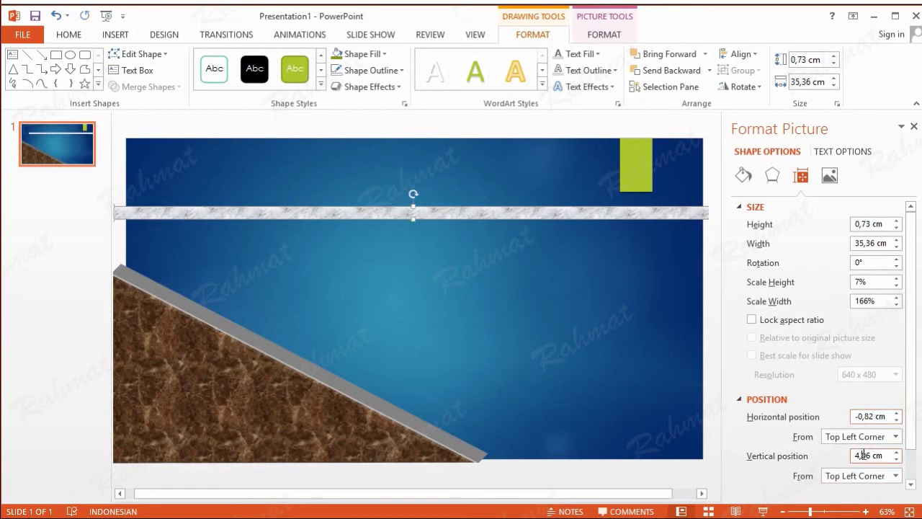
drag(874, 455, 820, 455)
text(18,)
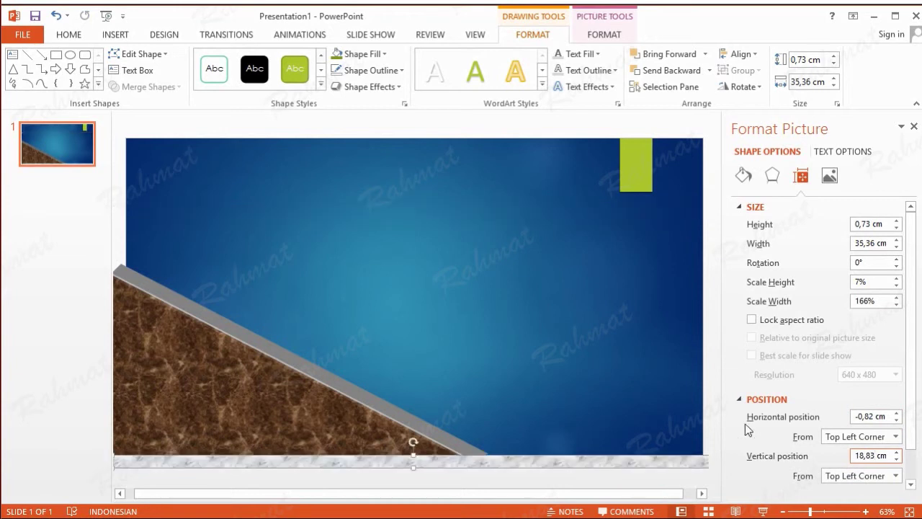
right_click(607, 464)
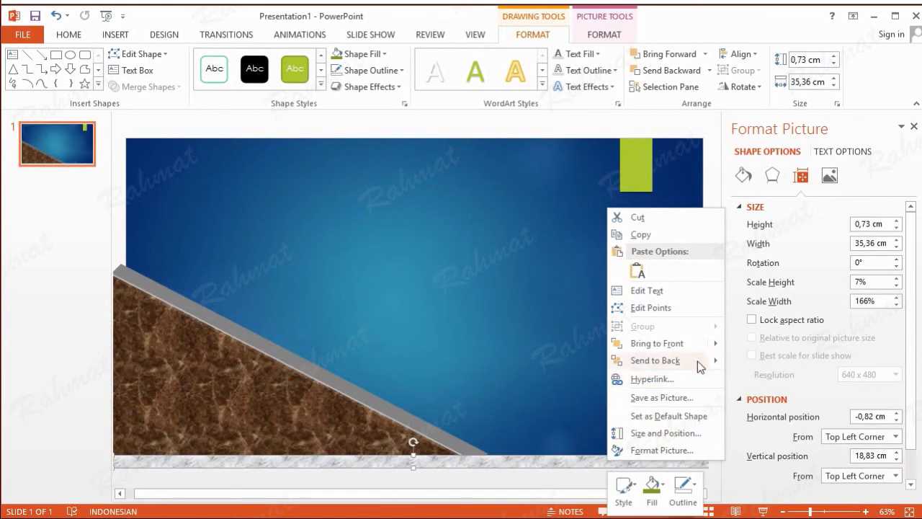
click(735, 359)
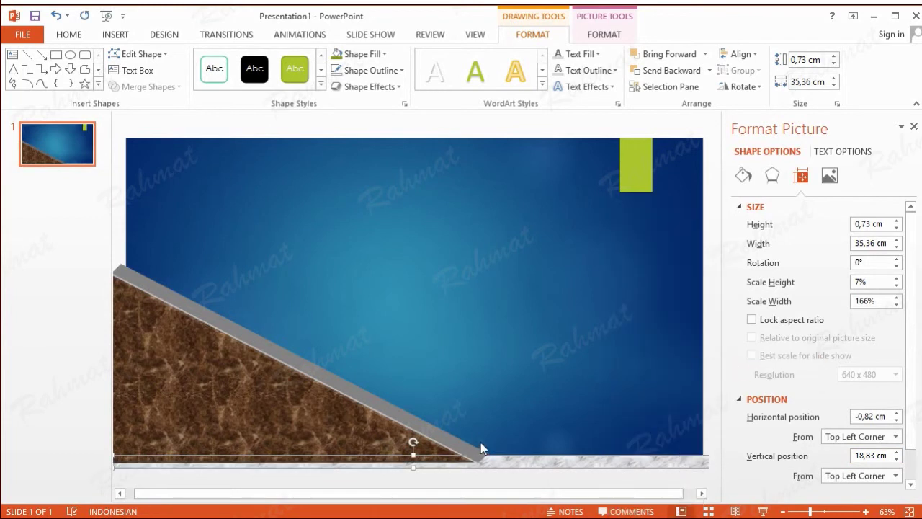
Preview the slide as a slide show from the current slide, then exit
click(370, 33)
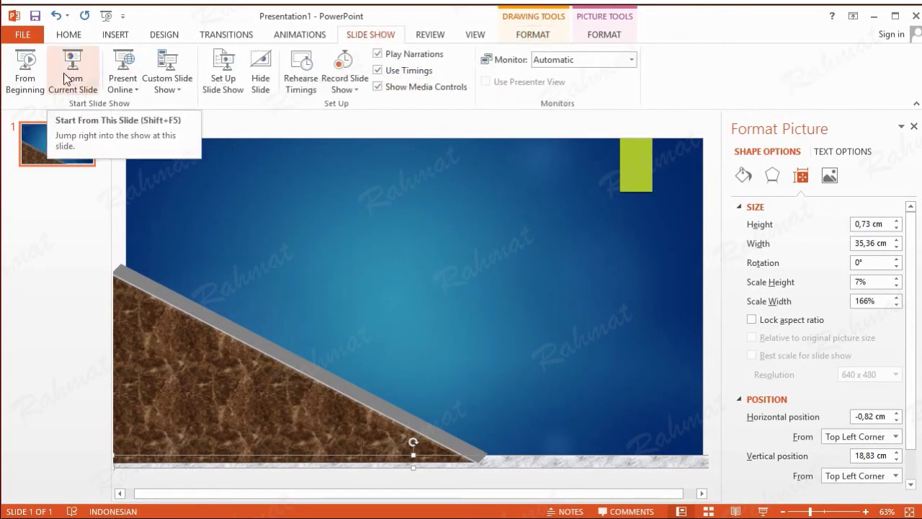
click(67, 79)
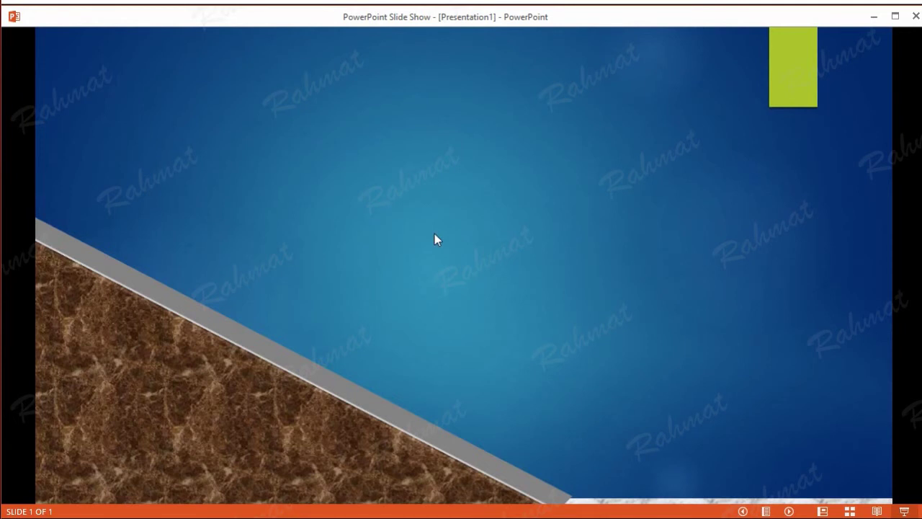
key(Escape)
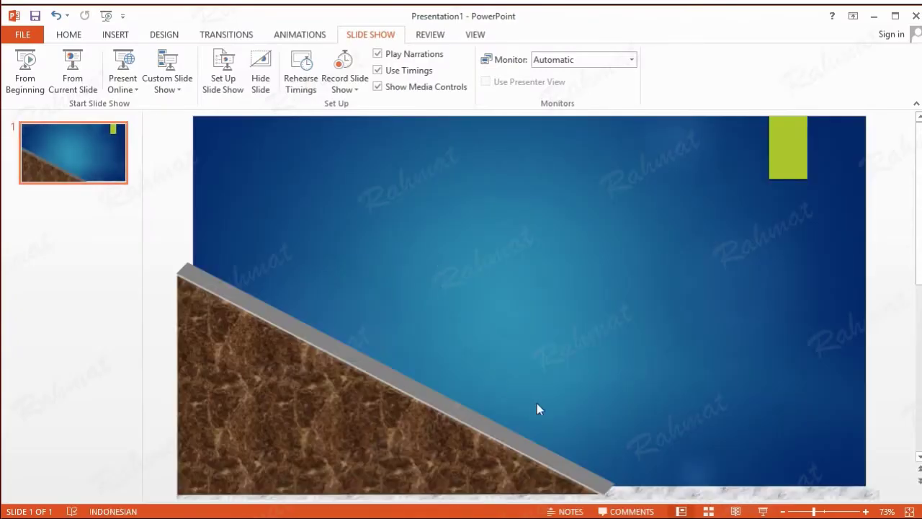
Nudge the marble floor up one step with the arrow key
click(652, 491)
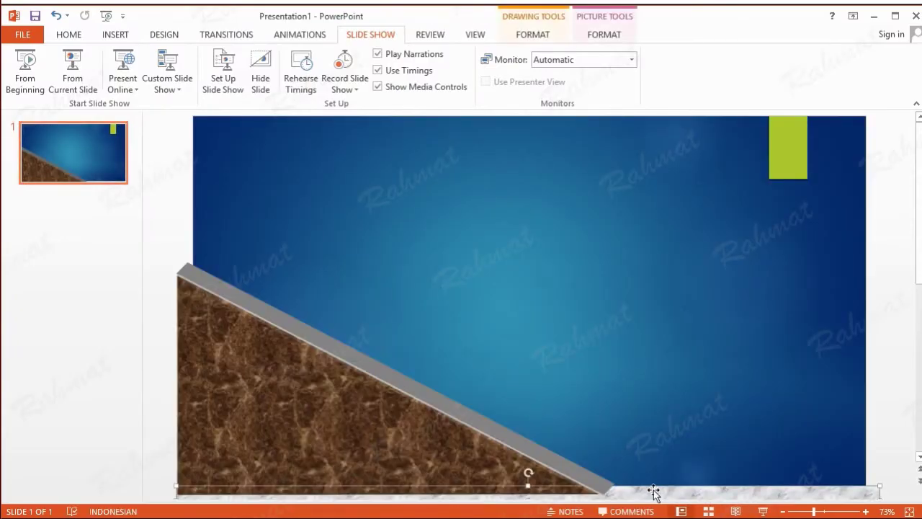
key(Up)
key(Up)
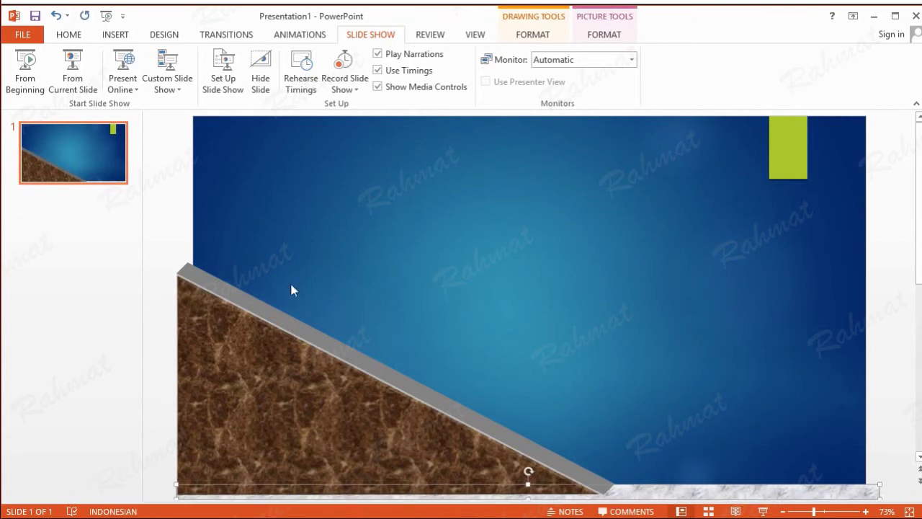
click(168, 225)
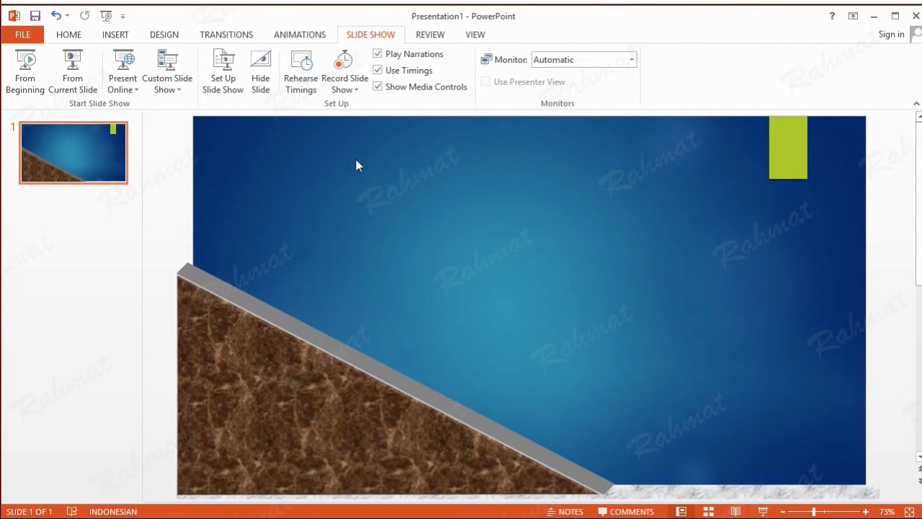
Draw an oval in the upper middle of the slide and size it 7,97 × 7,97 cm
click(115, 35)
click(248, 95)
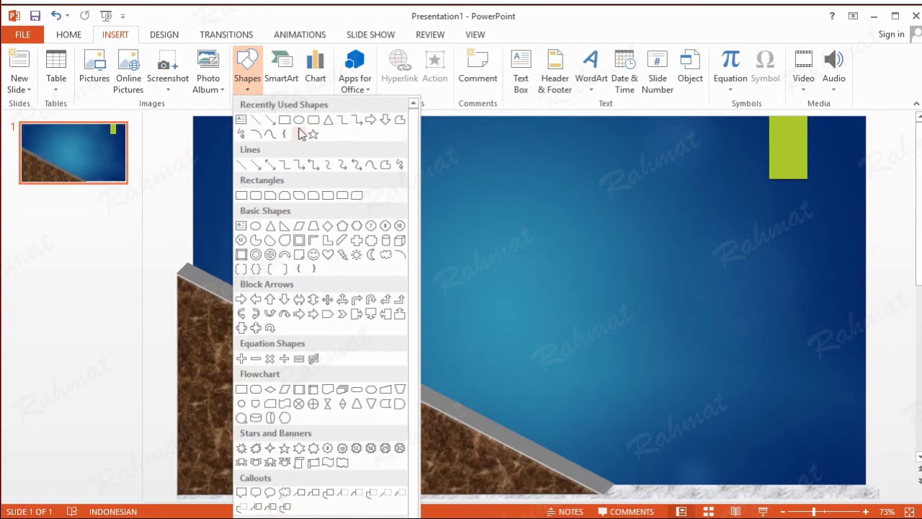
click(255, 225)
drag(402, 187, 460, 242)
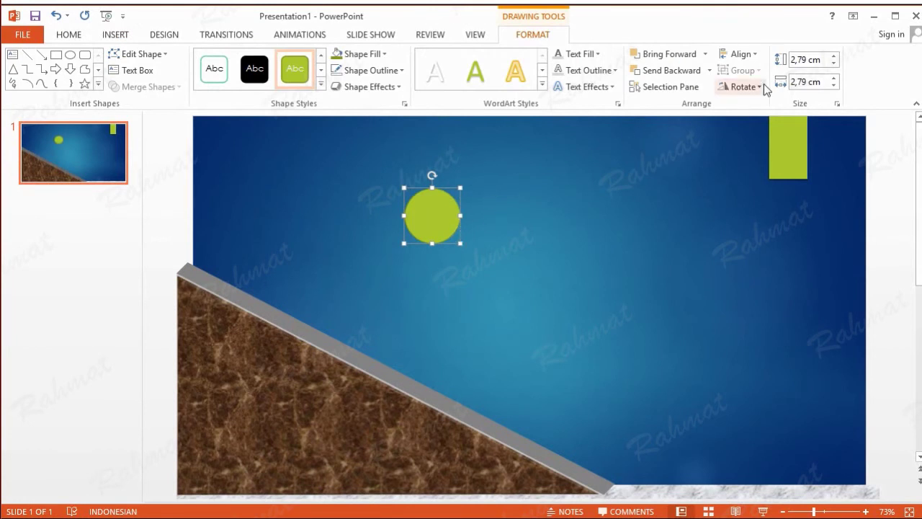
click(797, 61)
double_click(804, 60)
text(7,9)
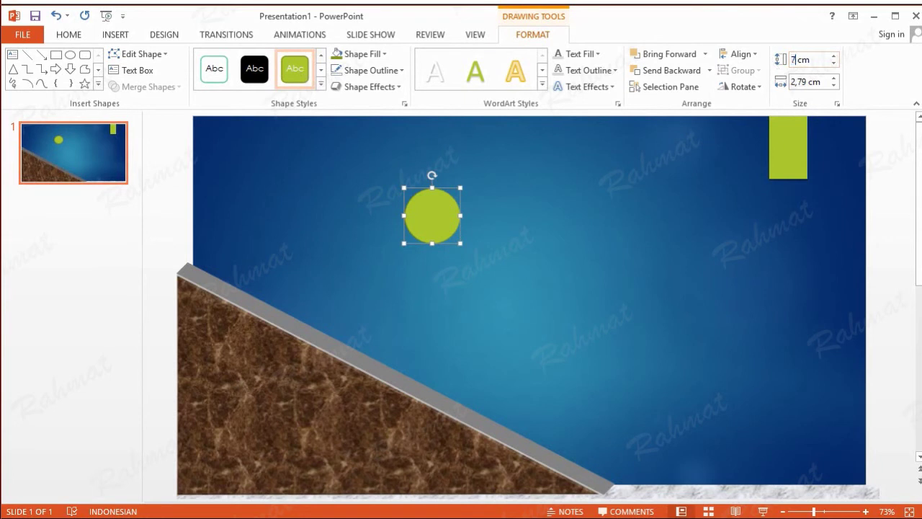
text(7)
double_click(801, 81)
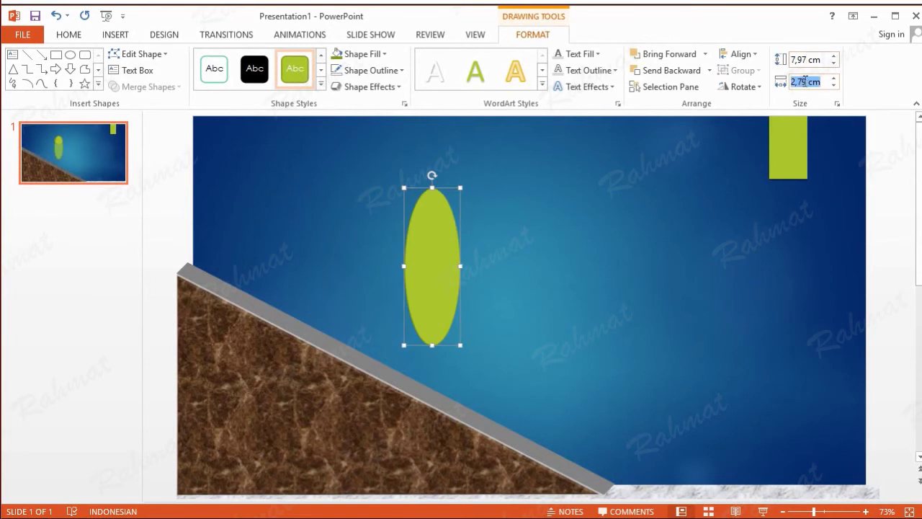
text(7)
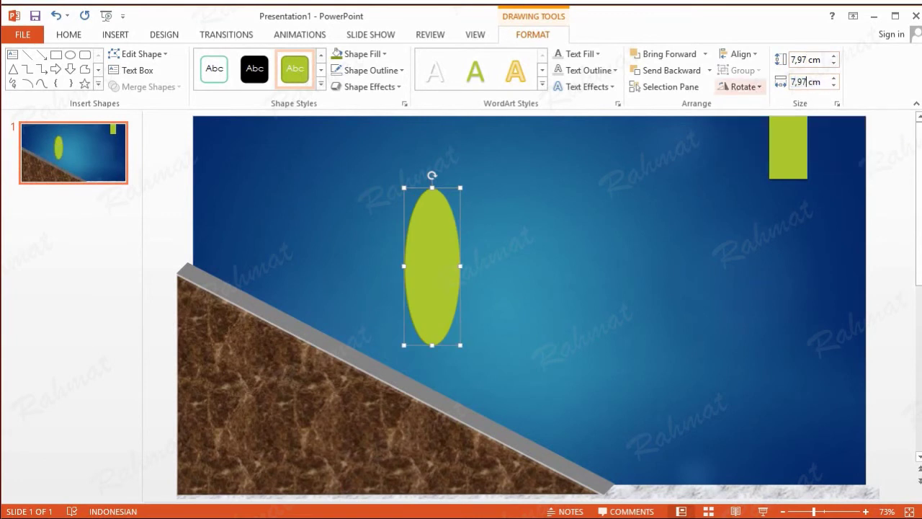
key(Return)
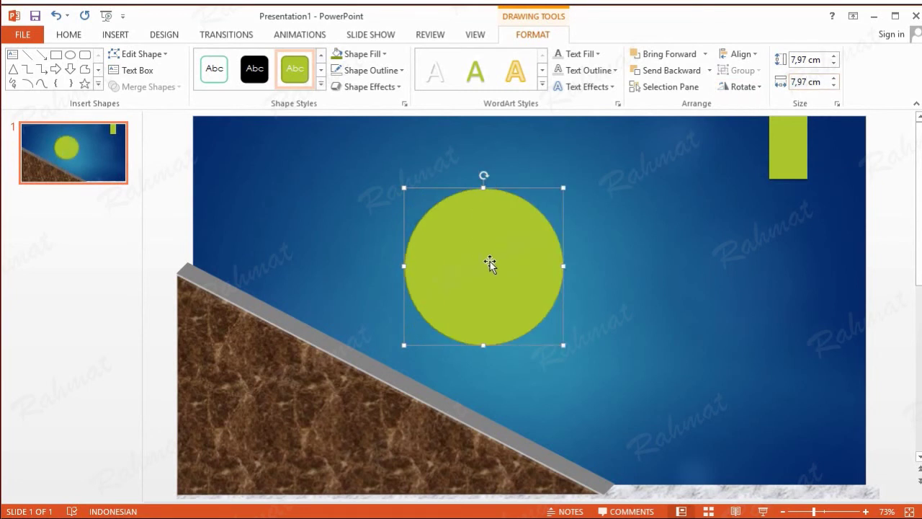
Paste a copy of the circle, shrink it slightly and centre it over the original
click(70, 36)
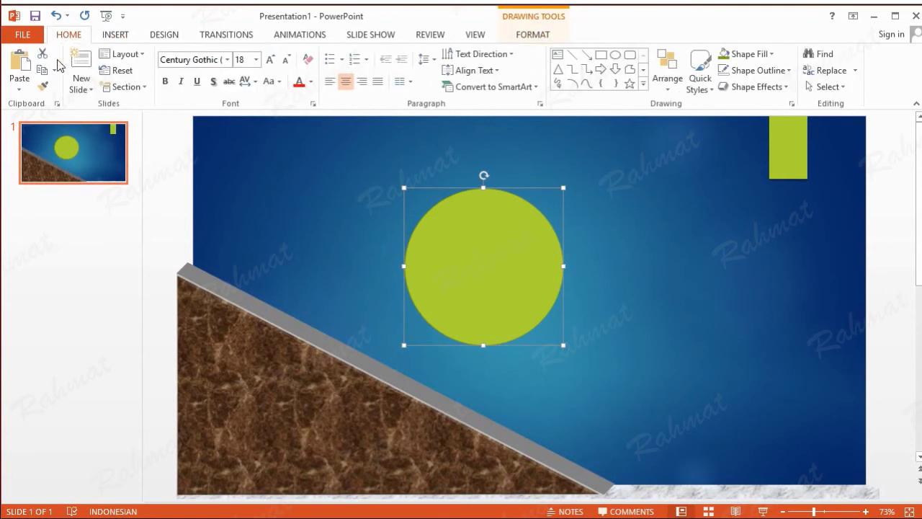
click(21, 66)
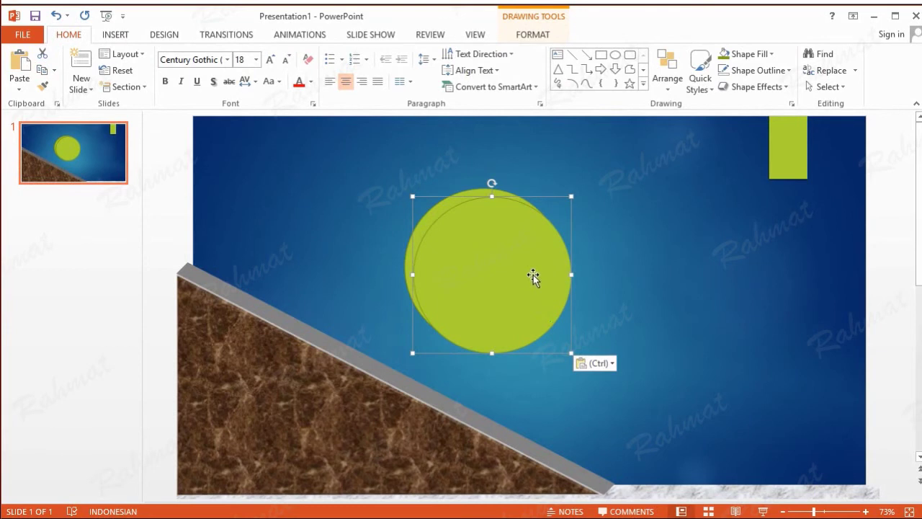
drag(533, 276, 575, 275)
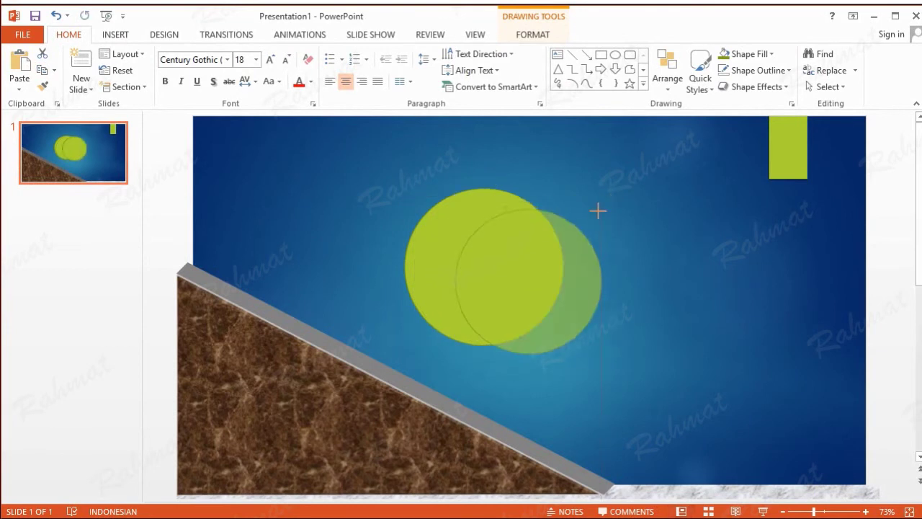
drag(612, 196, 598, 209)
drag(550, 267, 502, 253)
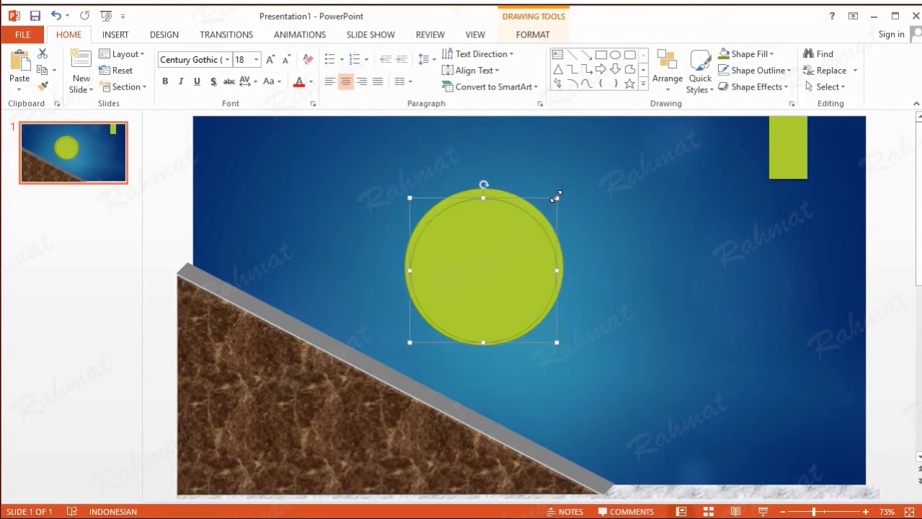
drag(556, 196, 550, 204)
drag(496, 255, 497, 249)
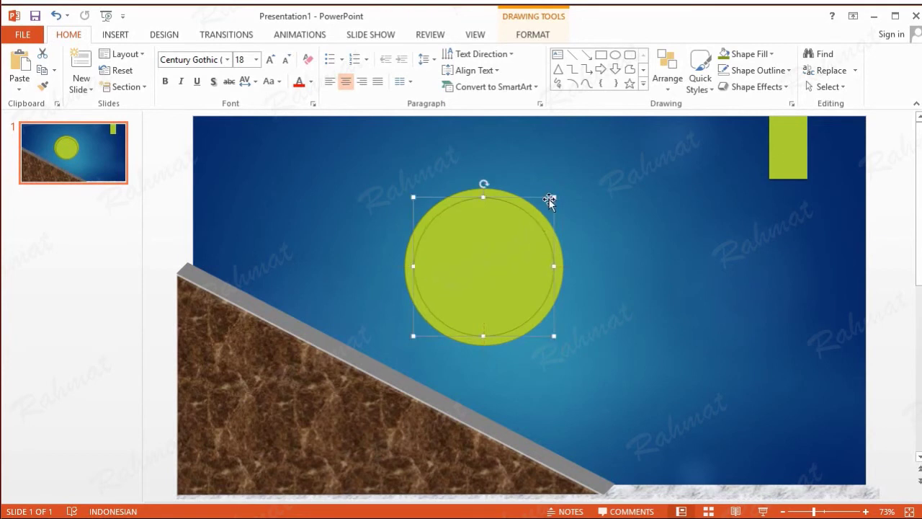
drag(553, 196, 548, 199)
drag(482, 255, 483, 252)
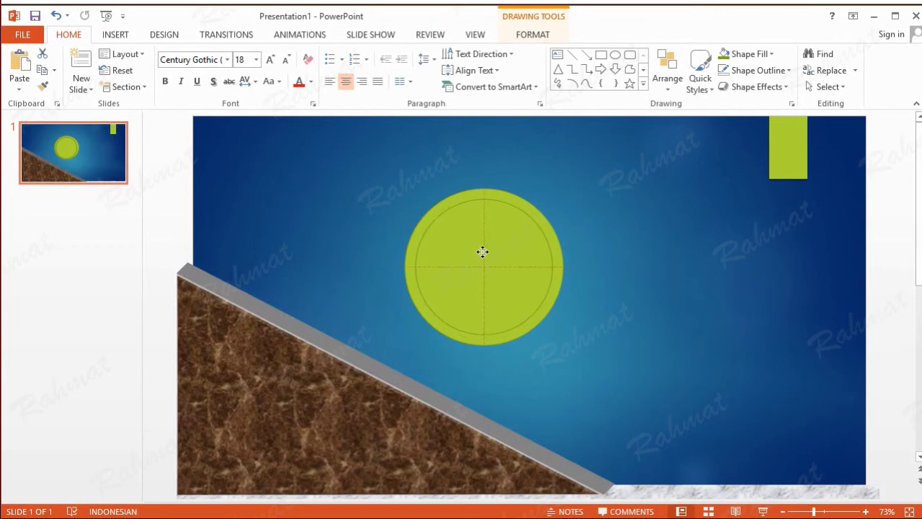
click(661, 229)
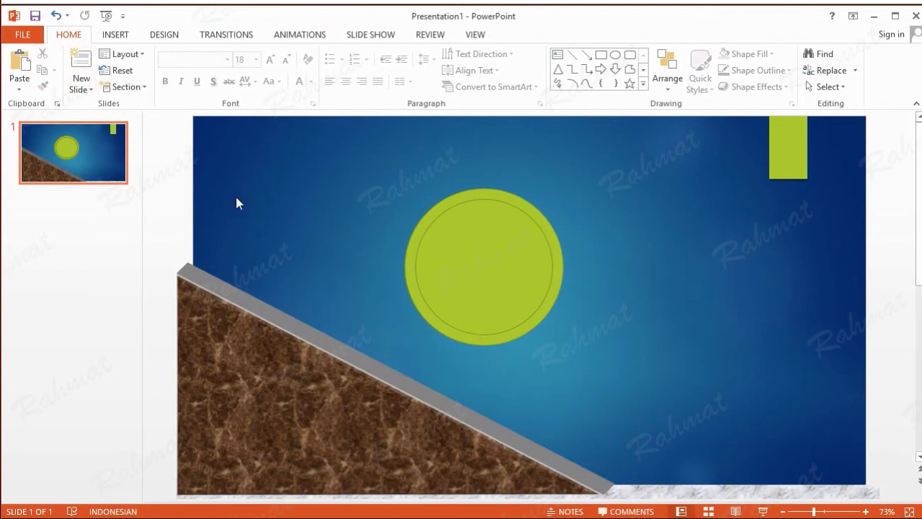
Open Customize Ribbon in PowerPoint Options and list All Commands down to Merge Shapes
click(28, 35)
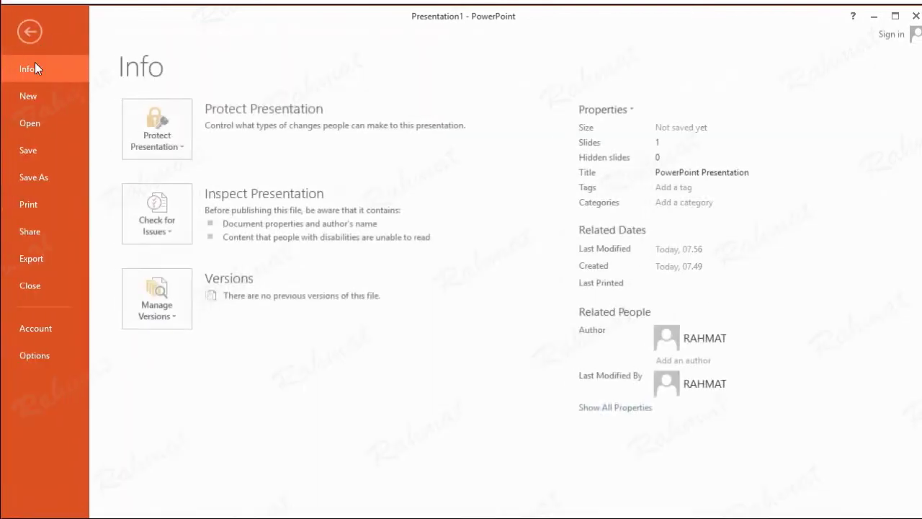
click(40, 355)
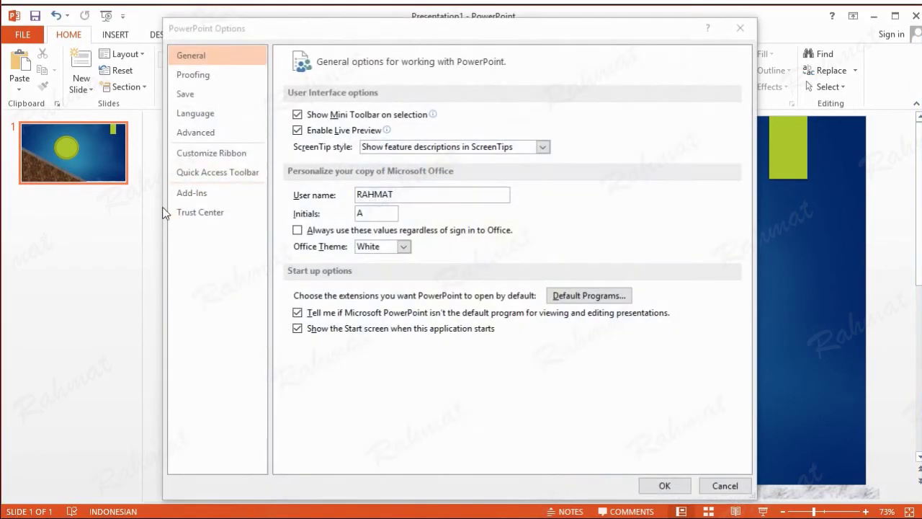
click(216, 153)
click(420, 100)
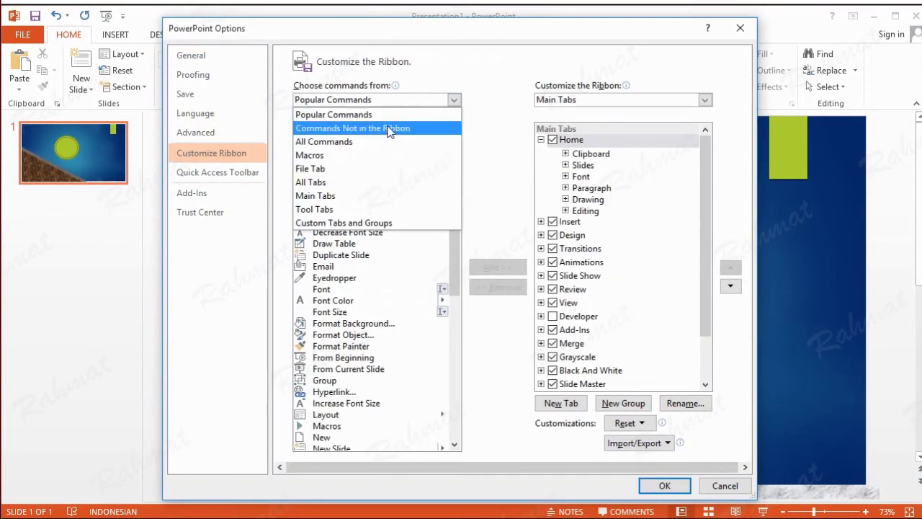
click(339, 141)
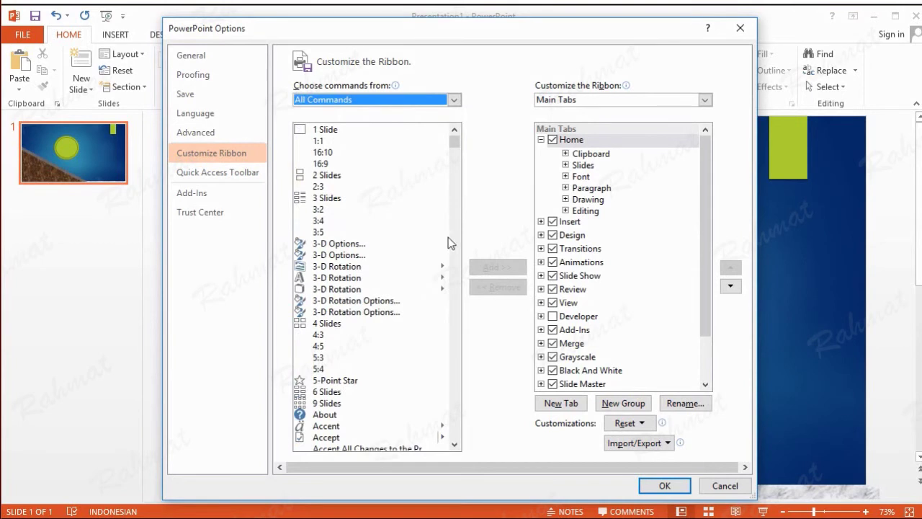
scroll(445, 238, down, 1)
scroll(445, 232, down, 2)
scroll(454, 202, down, 3)
drag(454, 148, 475, 284)
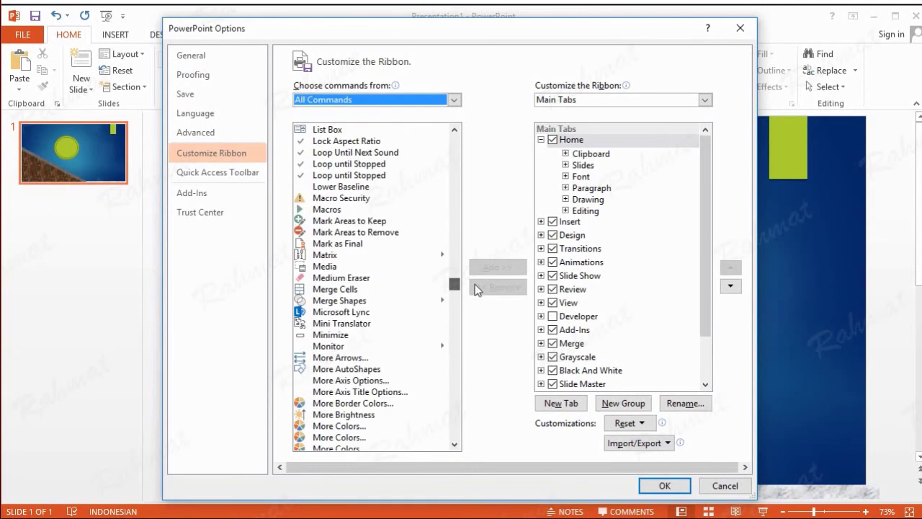
drag(475, 284, 475, 284)
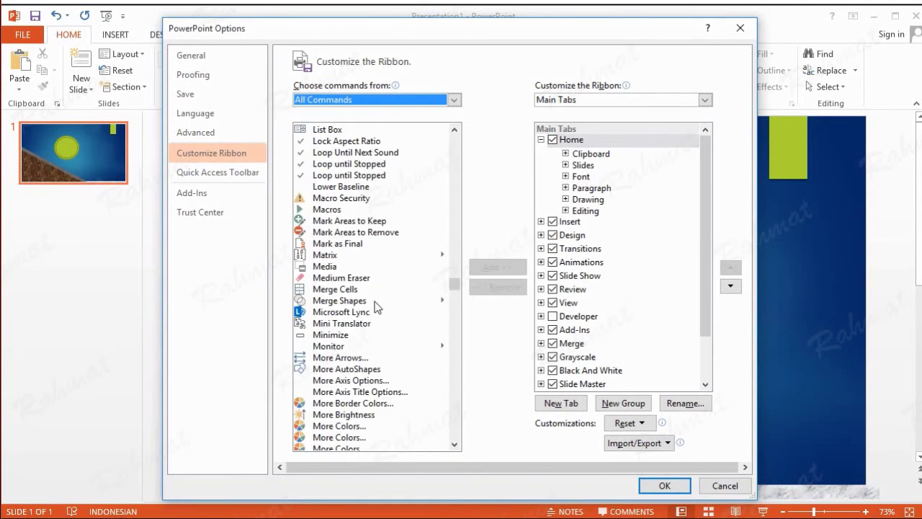
Add Merge Shapes to a new custom tab and group, confirm, and open New Tab
click(332, 303)
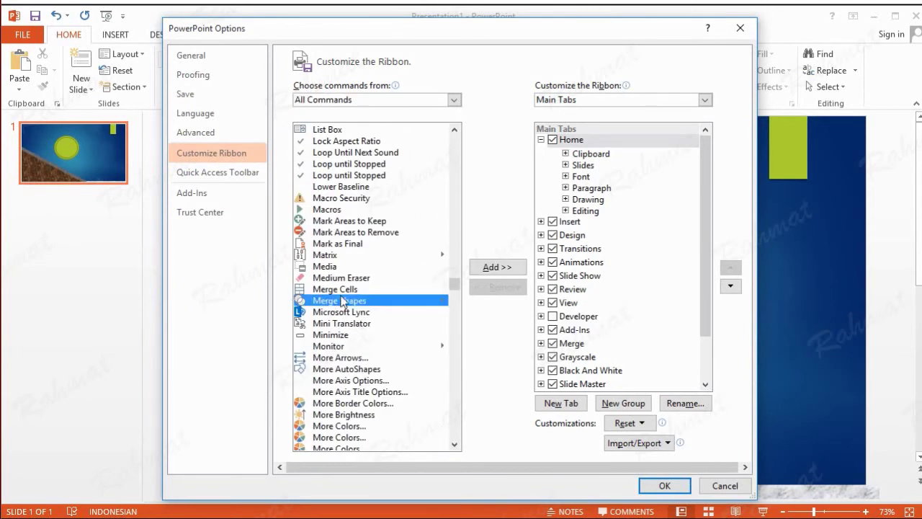
click(580, 142)
click(559, 403)
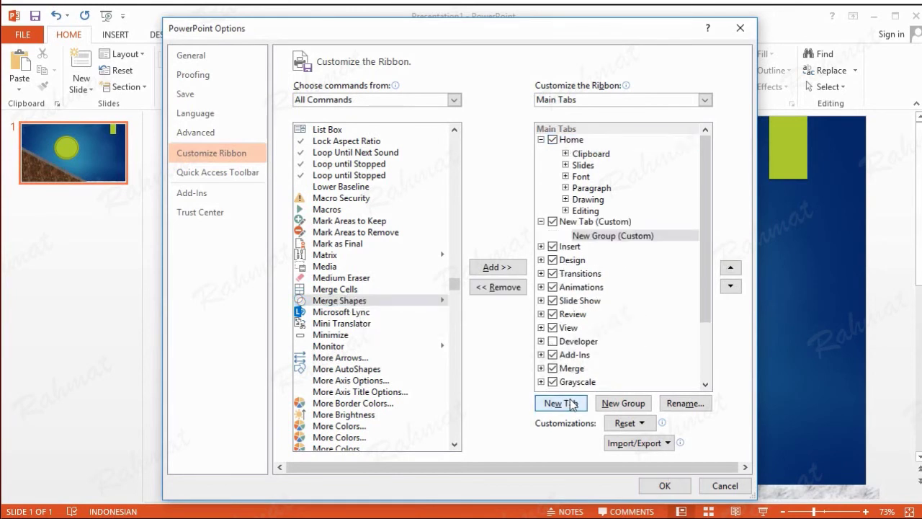
click(353, 302)
click(484, 268)
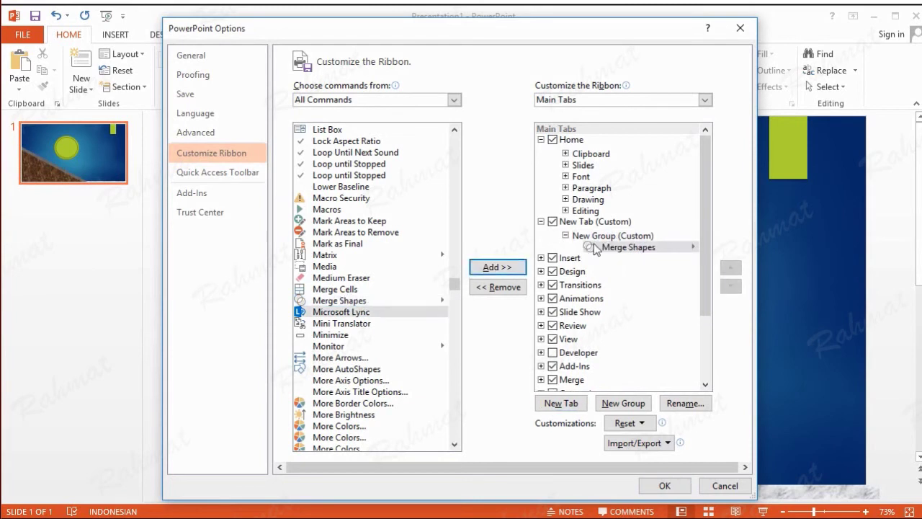
click(665, 486)
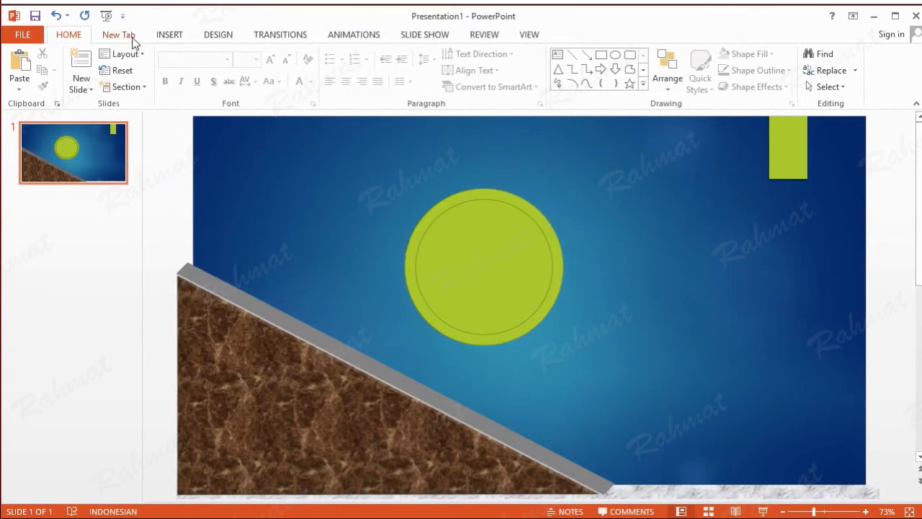
click(131, 38)
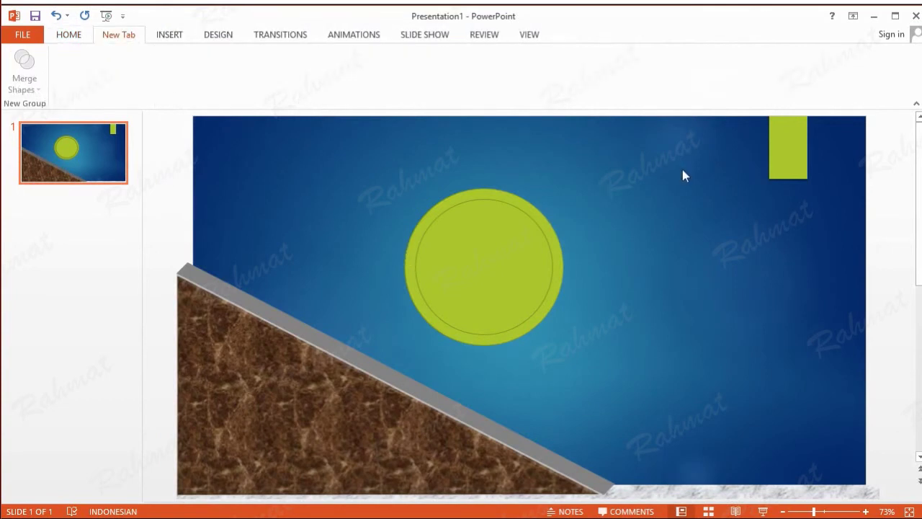
click(528, 231)
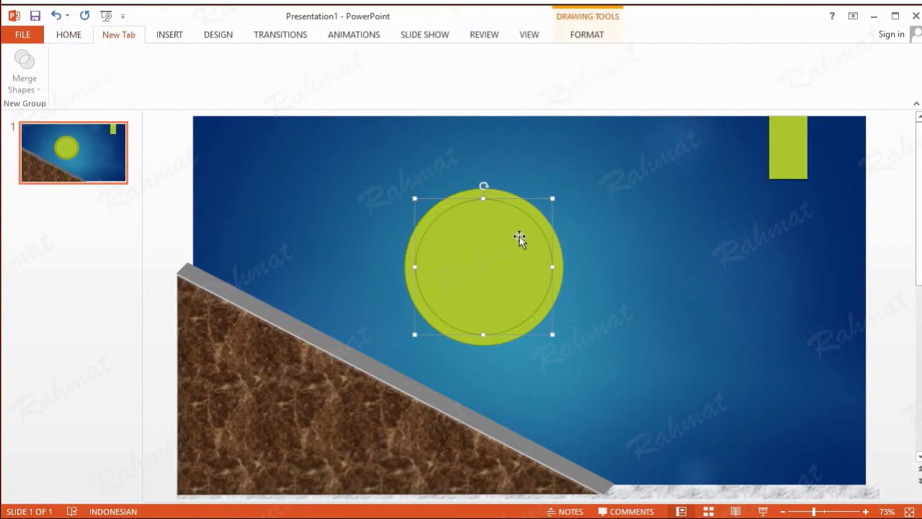
Select both circles and view the Merge Shapes options without merging
click(570, 170)
click(506, 242)
shift+click(500, 194)
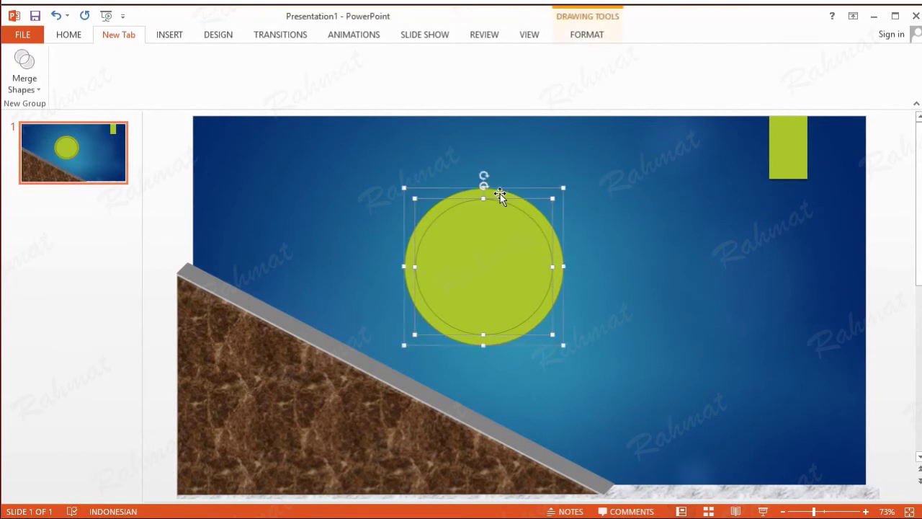
click(37, 89)
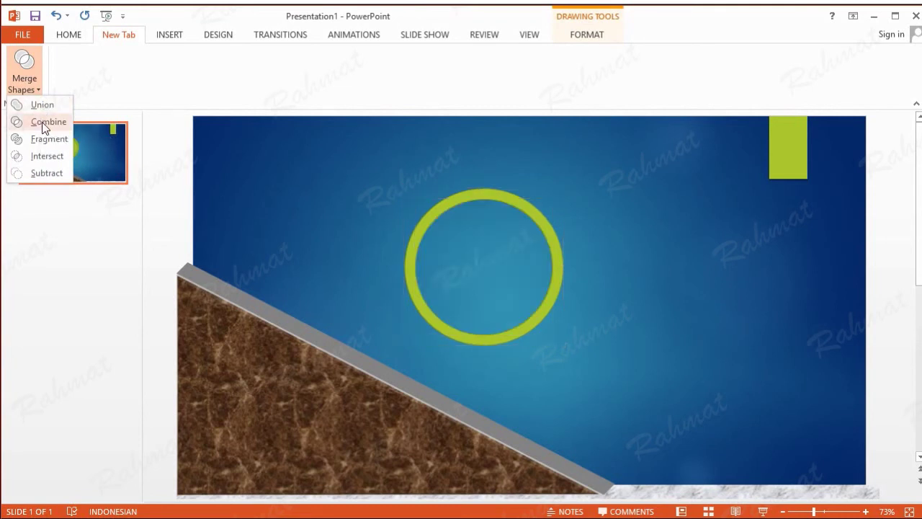
click(380, 142)
click(744, 292)
Shrink the inner circle slightly and recentre it inside the green disc
click(522, 231)
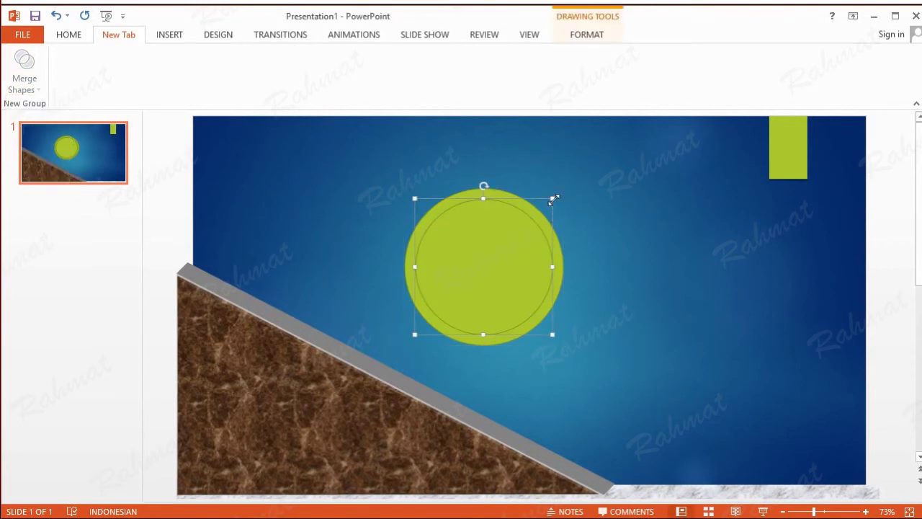
drag(553, 200, 546, 207)
drag(504, 261, 505, 262)
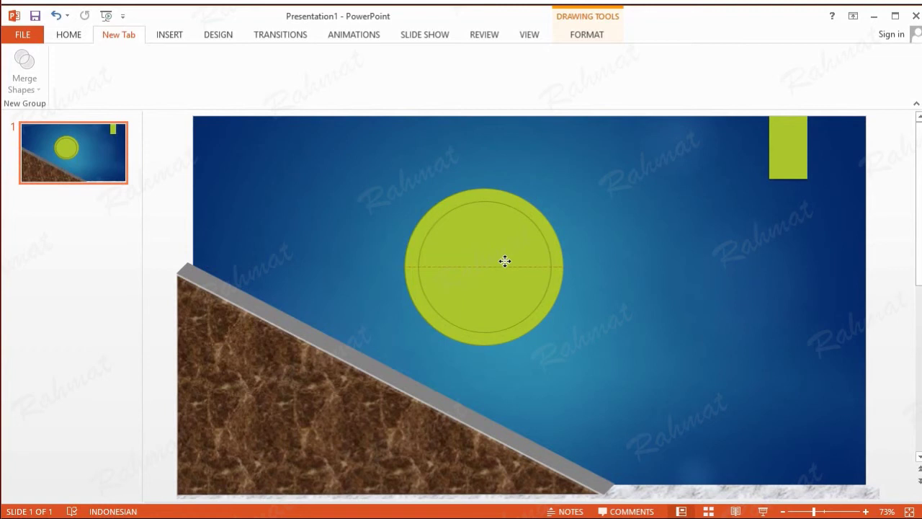
click(505, 261)
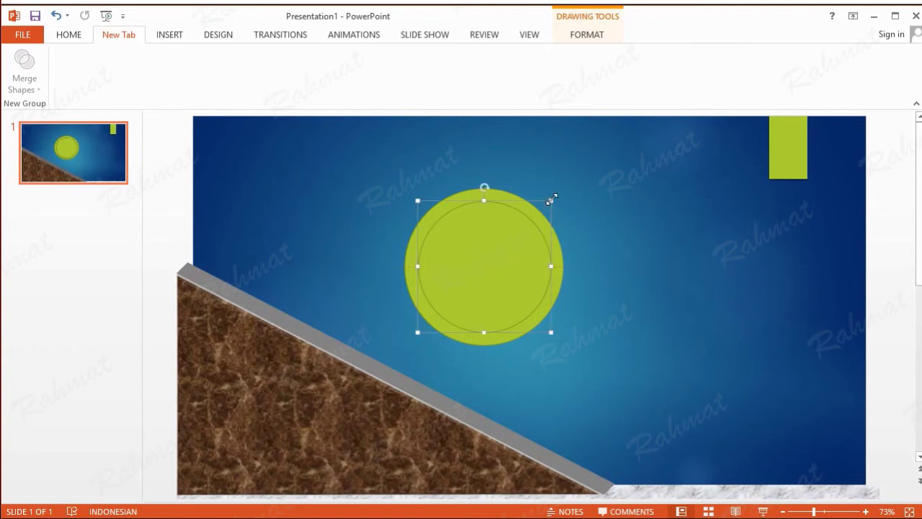
drag(551, 200, 549, 202)
drag(494, 250, 493, 250)
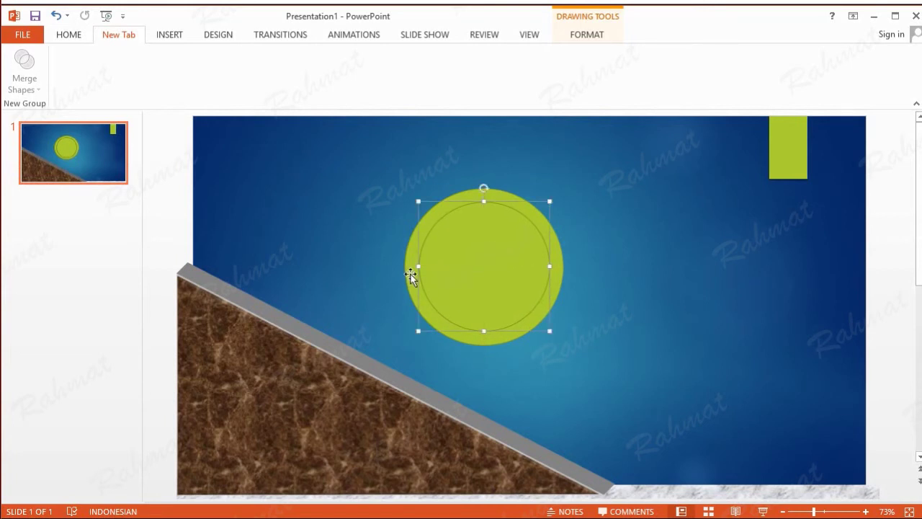
Select both circles and apply Merge Shapes > Combine to create the ring
shift+click(410, 268)
click(26, 90)
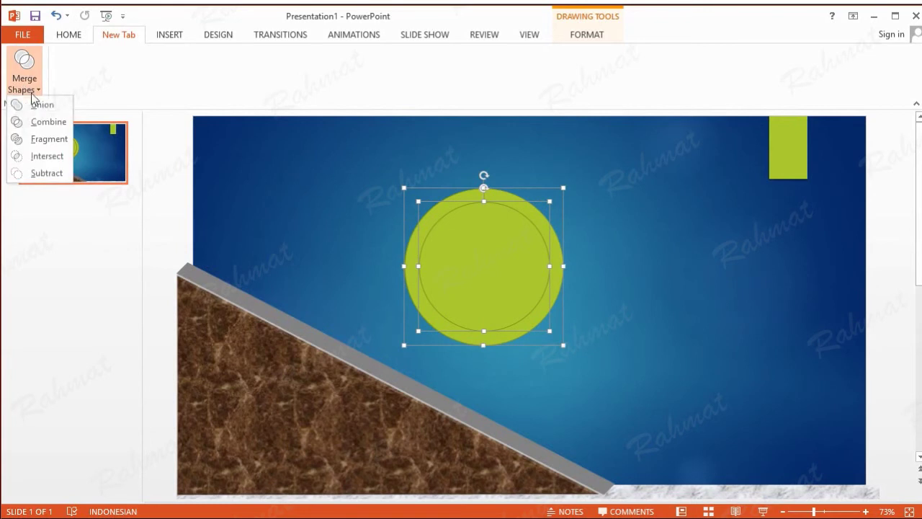
click(44, 124)
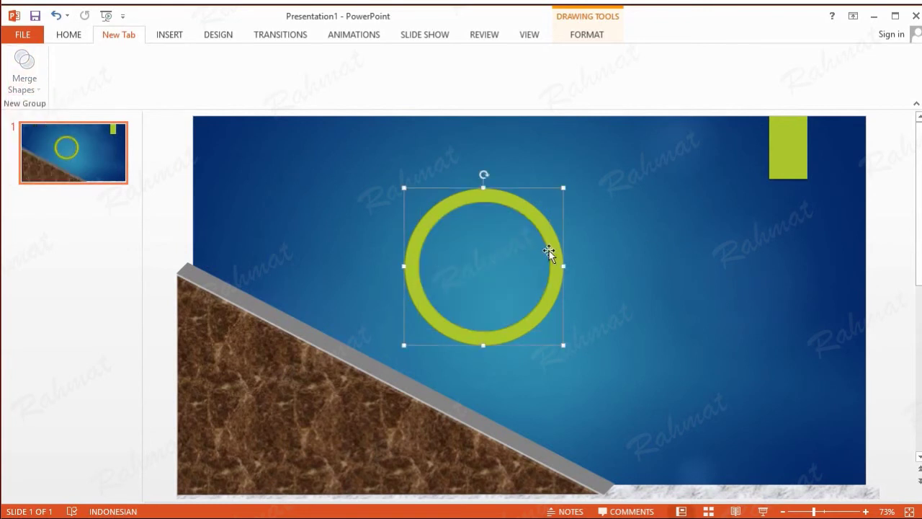
click(636, 219)
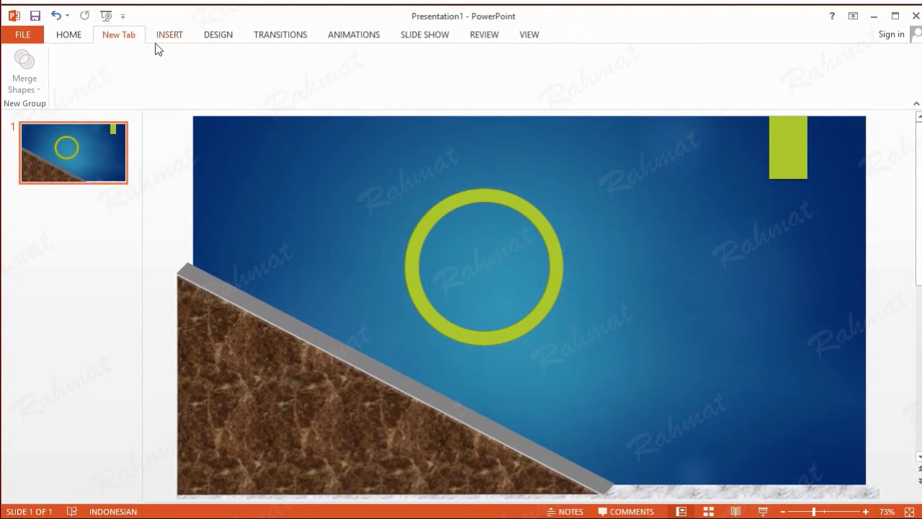
click(181, 38)
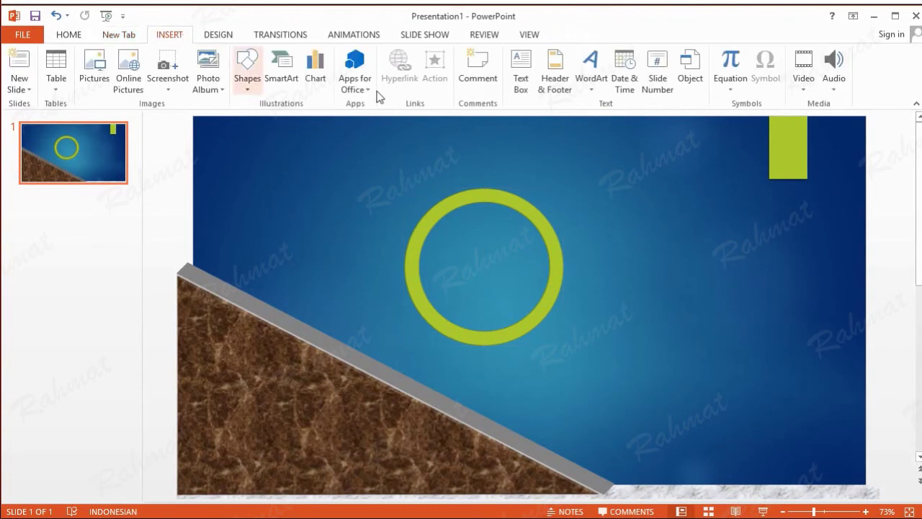
click(589, 90)
click(513, 199)
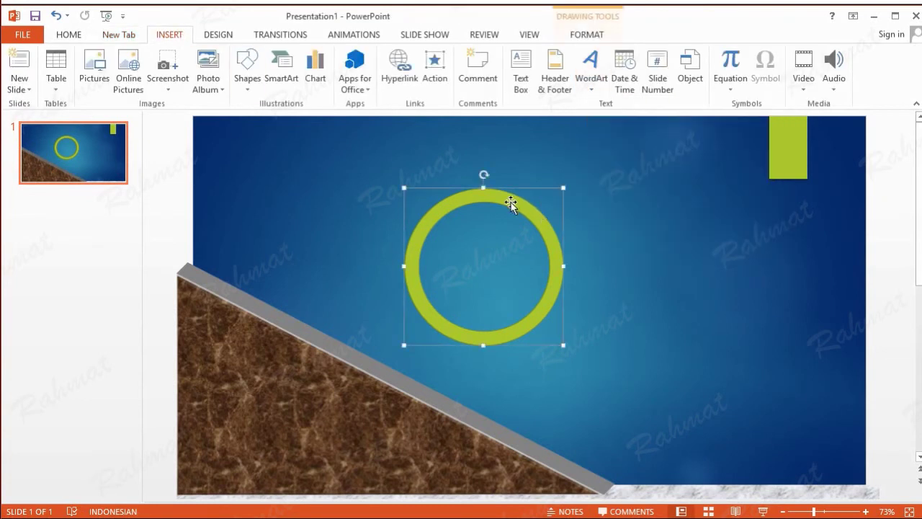
Set the ring's Shape Fill and Shape Outline to standard Blue
click(593, 40)
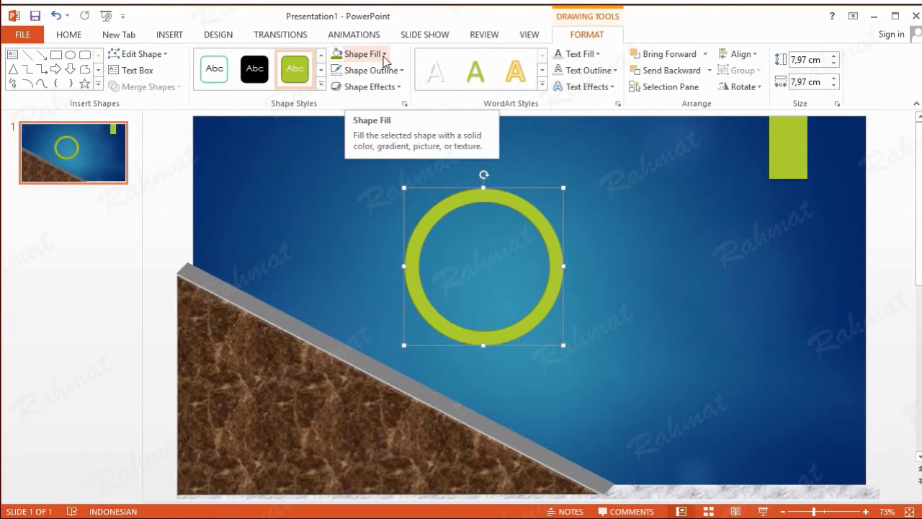
click(384, 55)
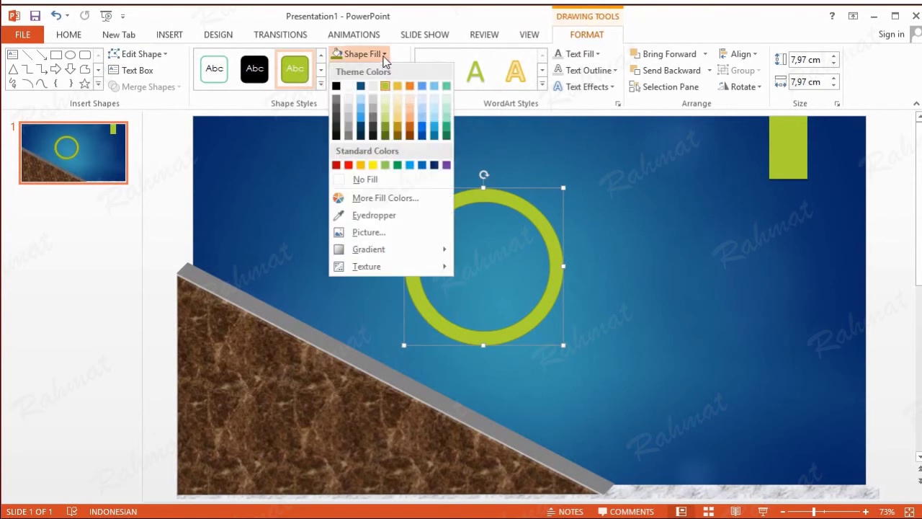
click(422, 165)
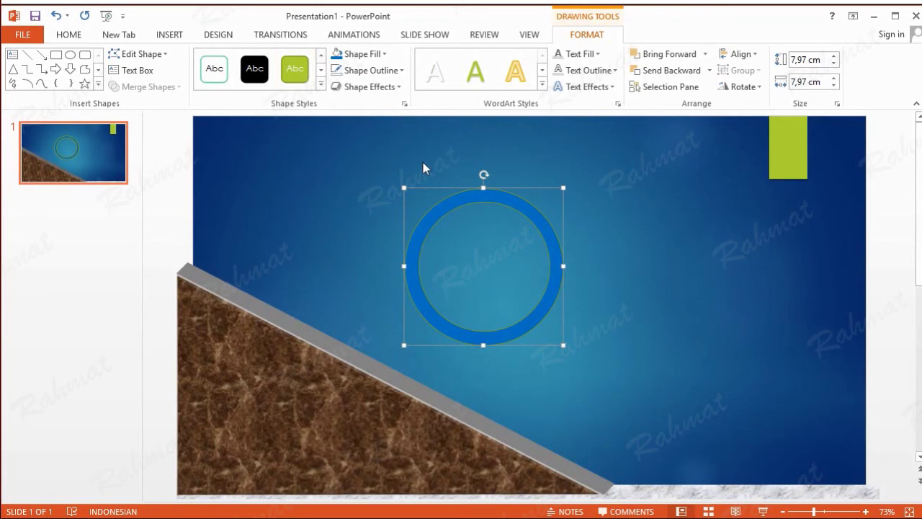
click(388, 71)
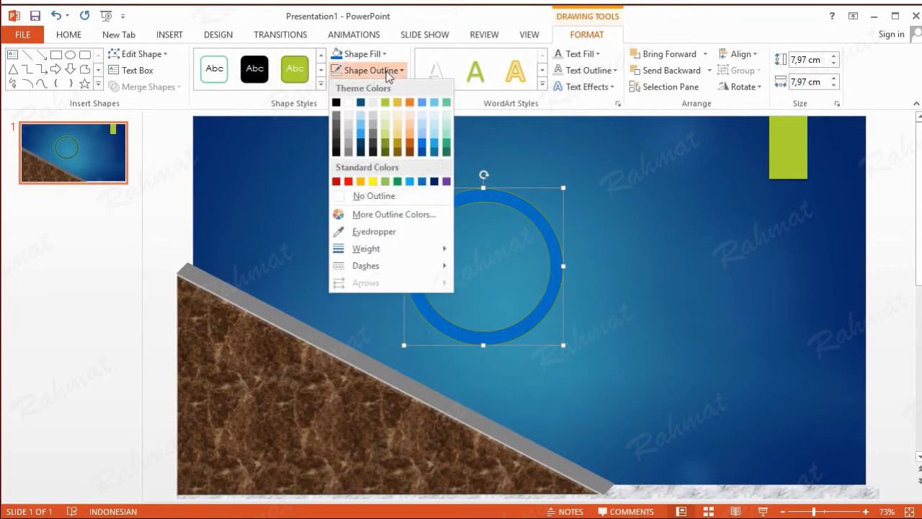
mouse_move(402, 252)
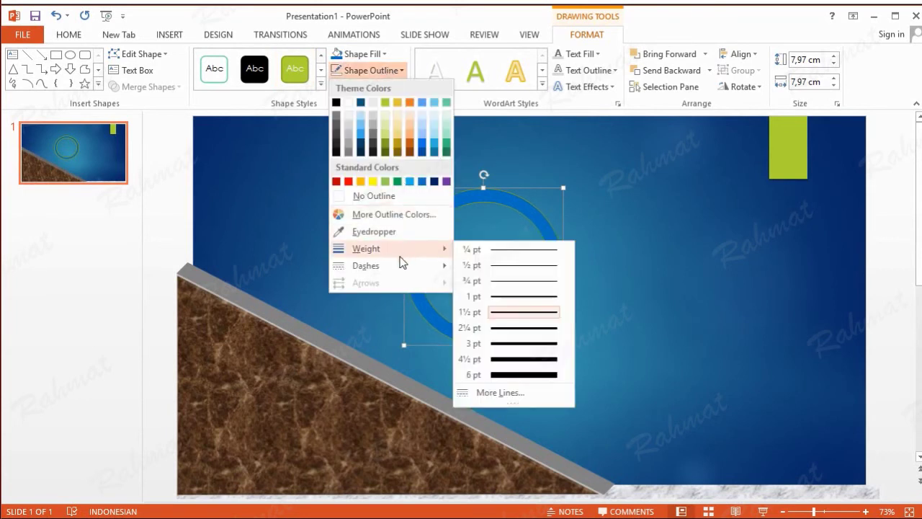
click(422, 181)
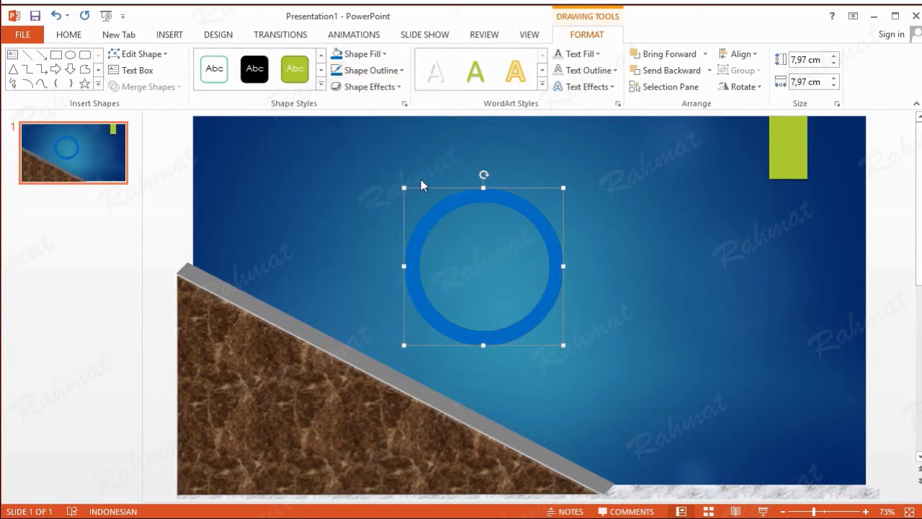
In 3-D Format, give the ring a rounded 8 pt × 6 pt top bevel and 6 pt depth
click(381, 93)
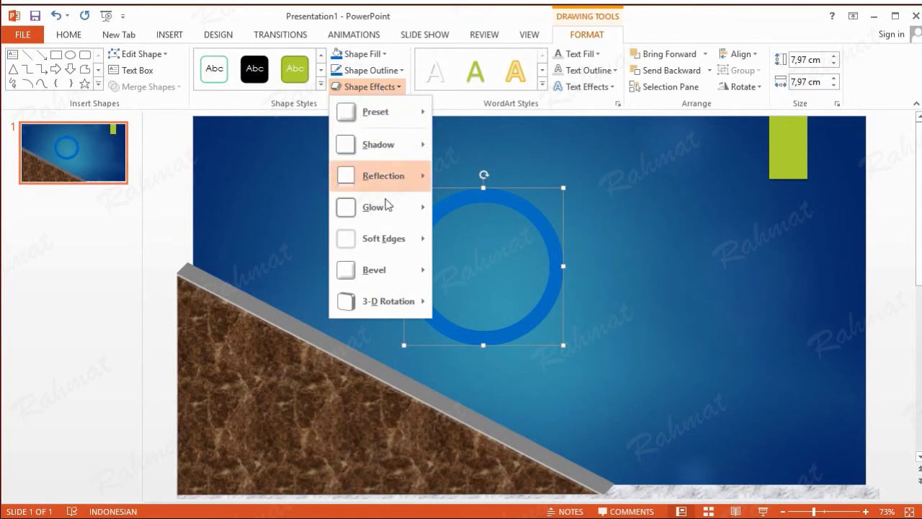
mouse_move(398, 307)
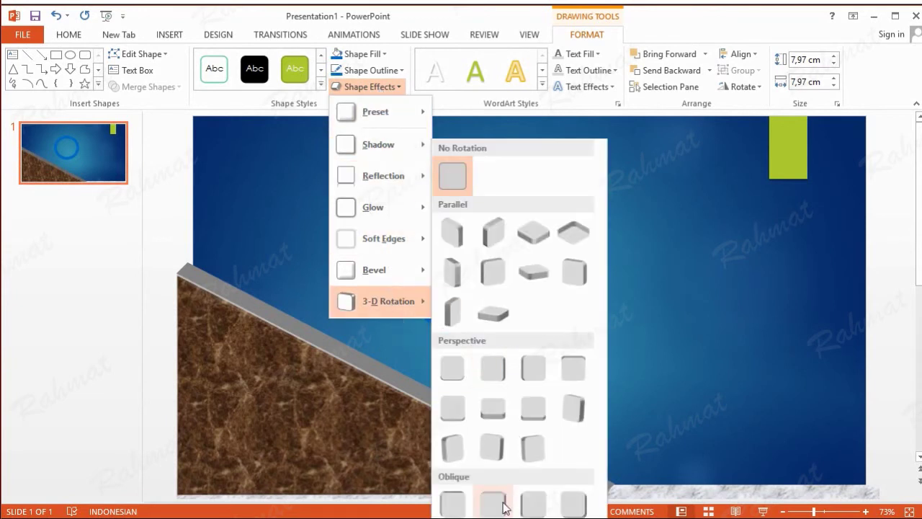
click(502, 504)
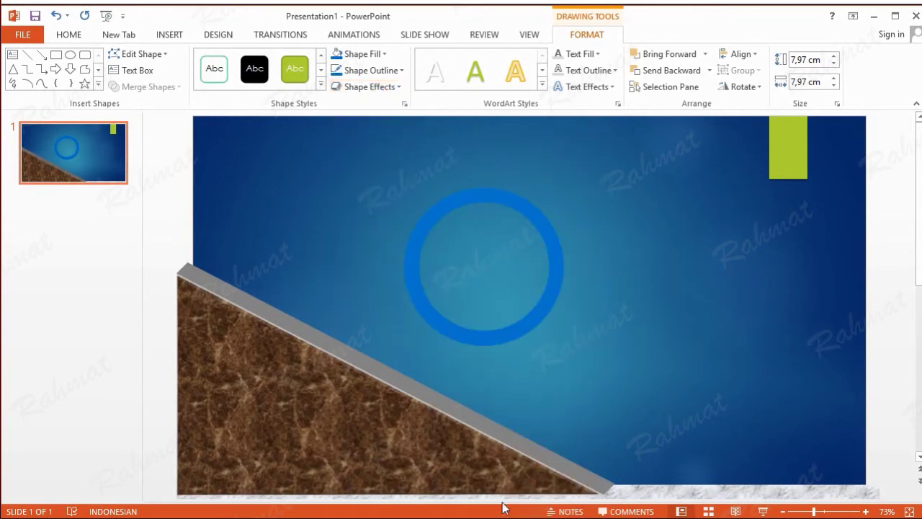
click(381, 87)
mouse_move(400, 283)
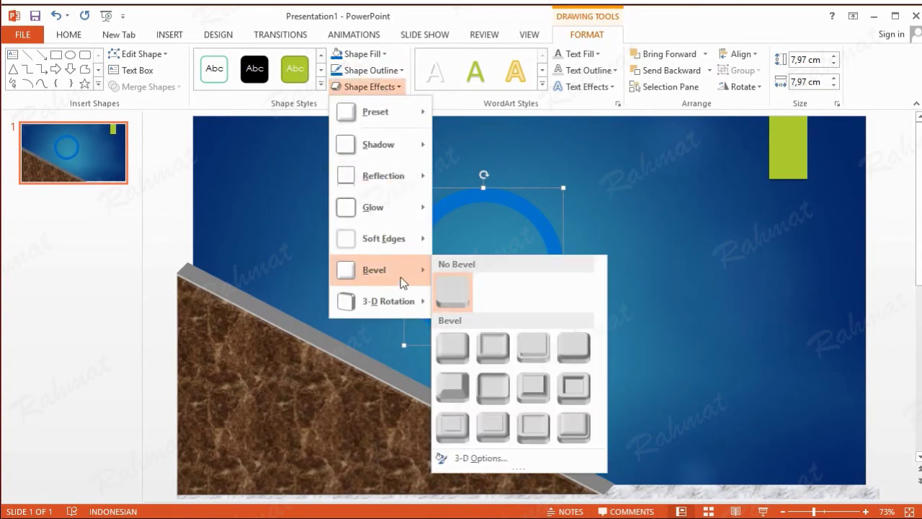
click(472, 459)
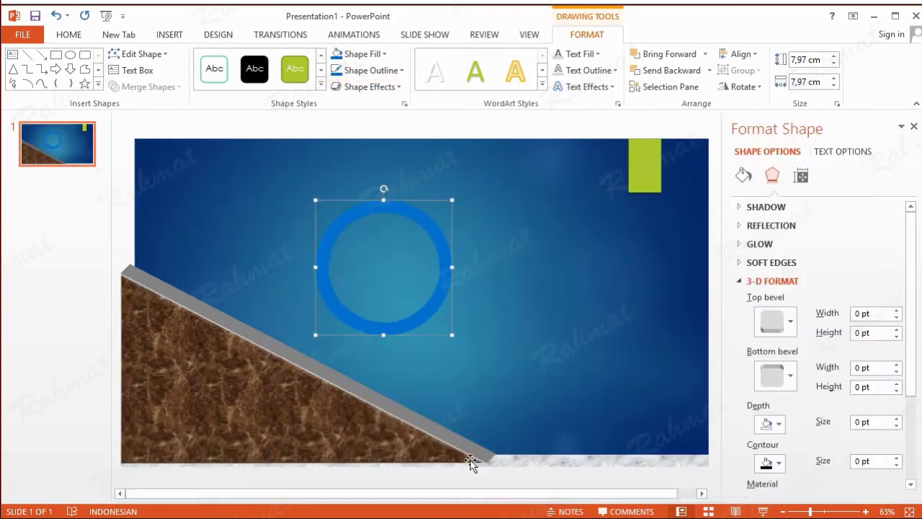
click(790, 322)
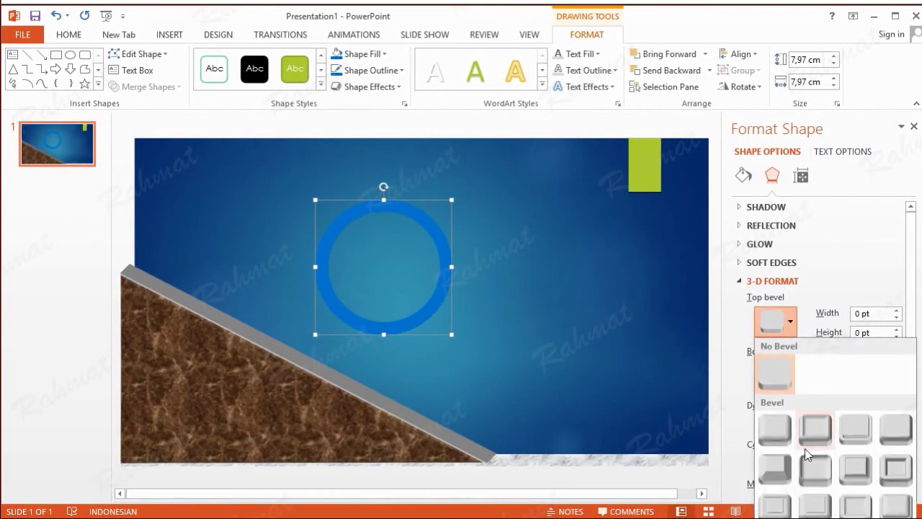
click(812, 507)
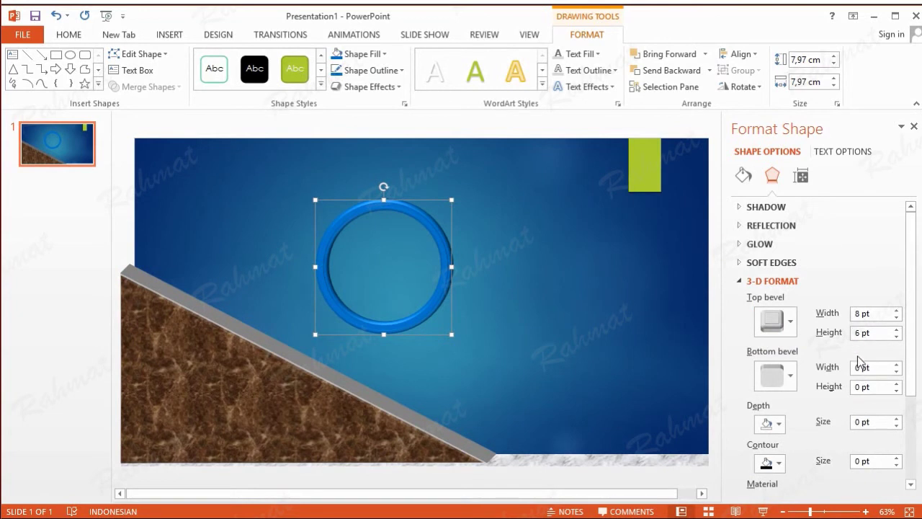
click(862, 425)
drag(862, 425, 850, 427)
text(6)
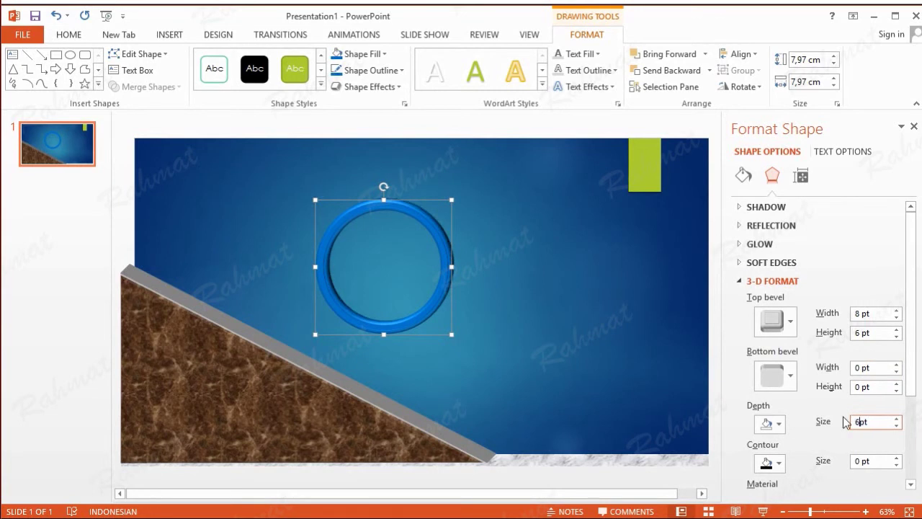
click(685, 281)
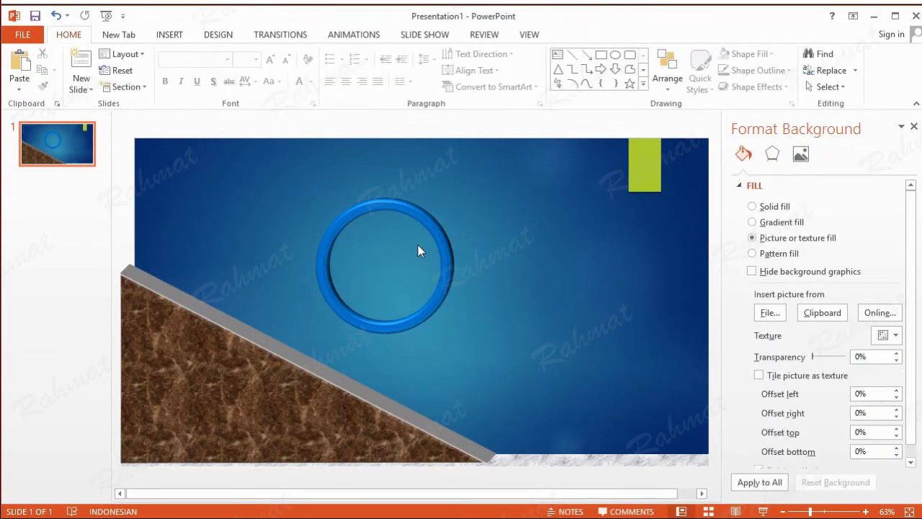
Insert a WordArt text box in a chosen style reading '5'
click(170, 35)
click(603, 85)
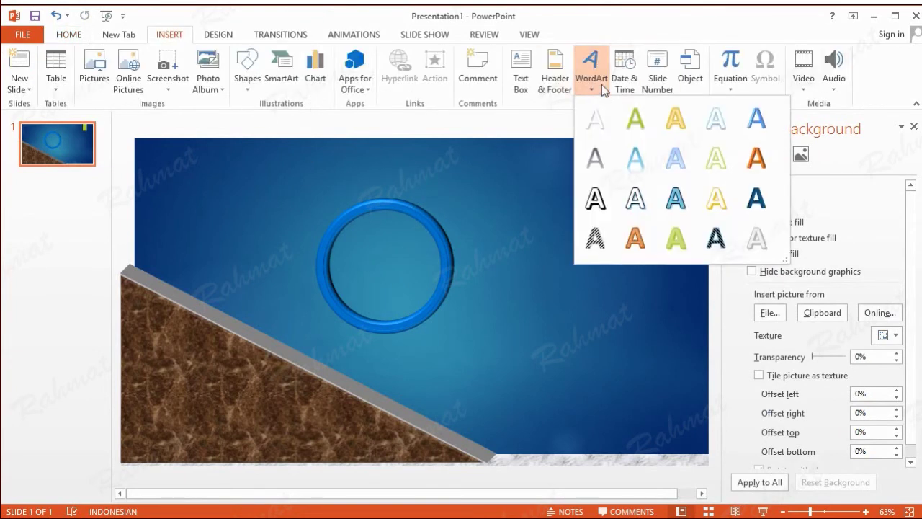
click(722, 126)
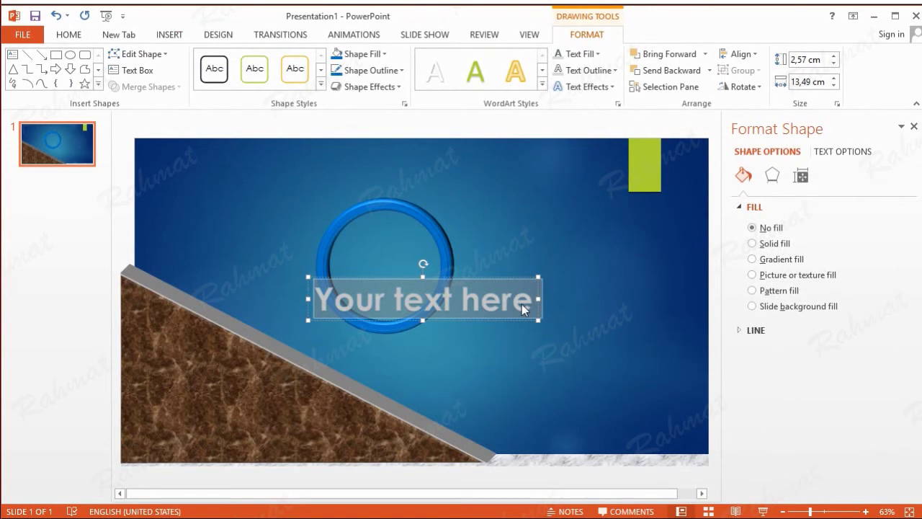
text(5)
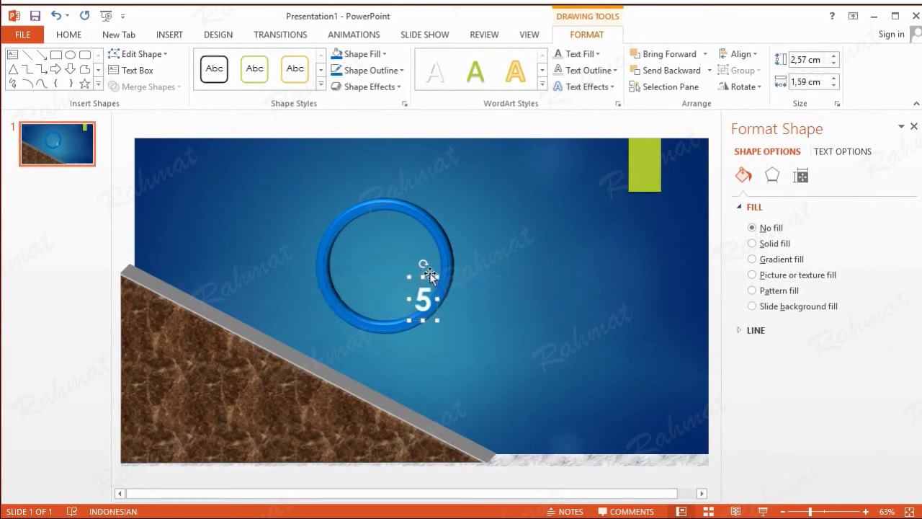
Set the 5 to font size 150 and move it to the right of the ring
double_click(422, 299)
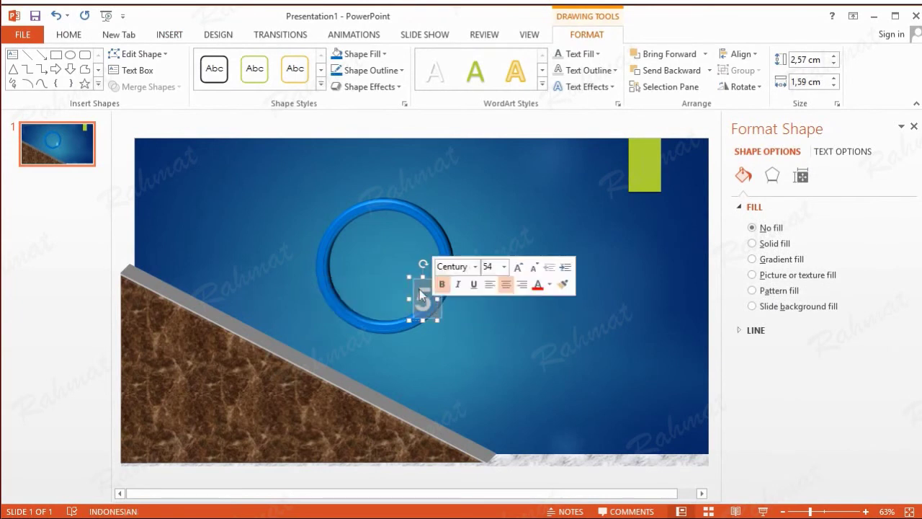
click(69, 35)
click(245, 59)
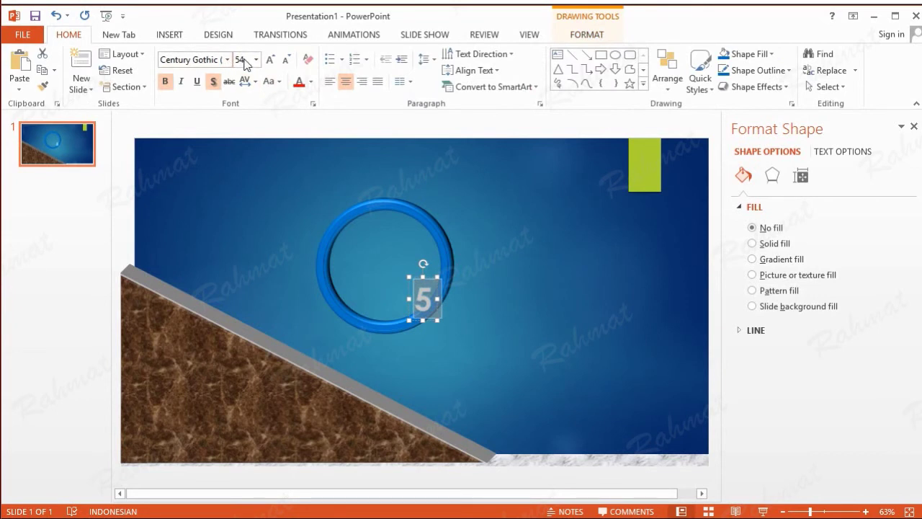
text(150)
key(Return)
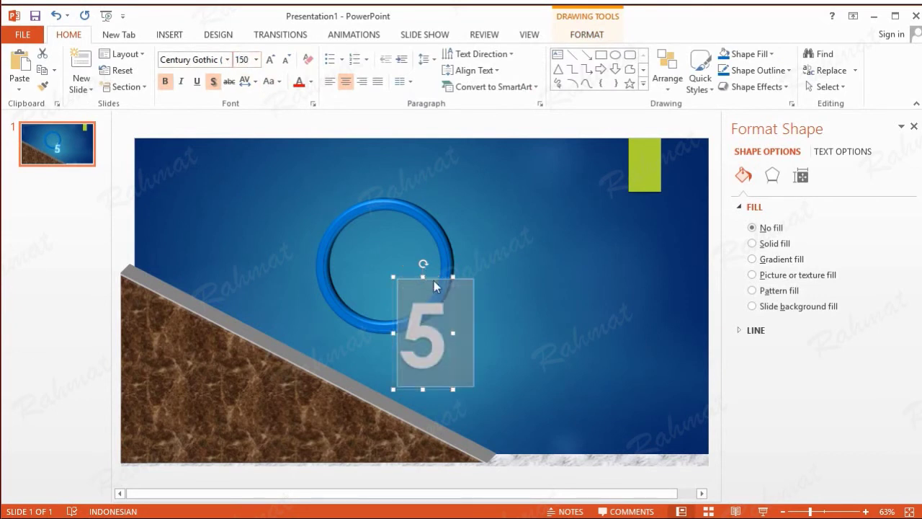
drag(436, 280, 530, 243)
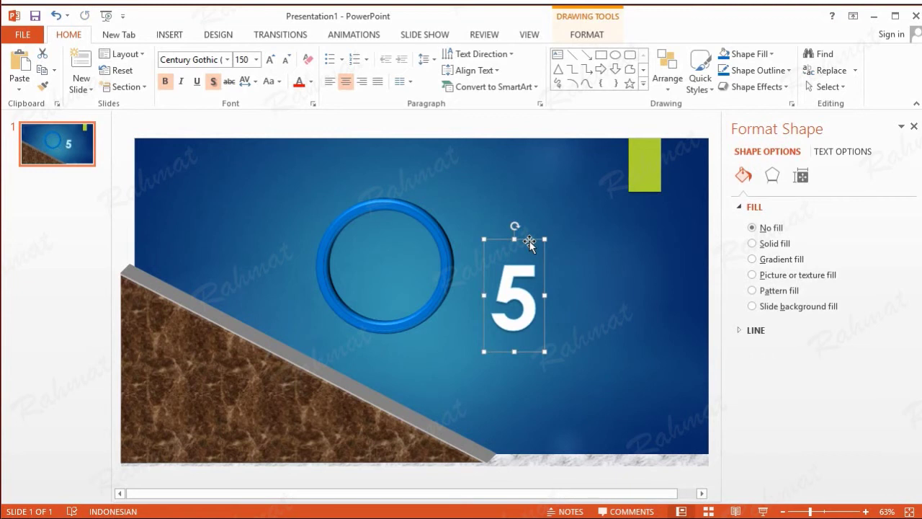
click(587, 35)
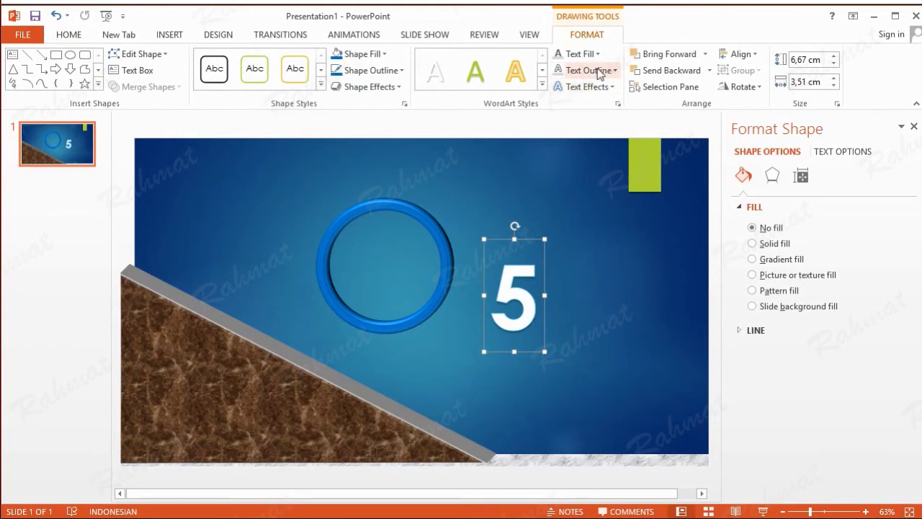
Fill the number 5 with light grey
click(596, 56)
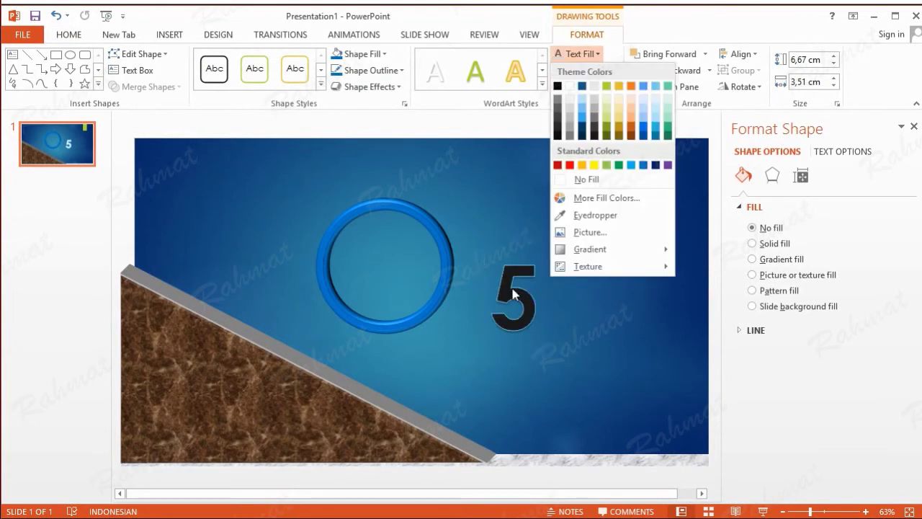
click(571, 109)
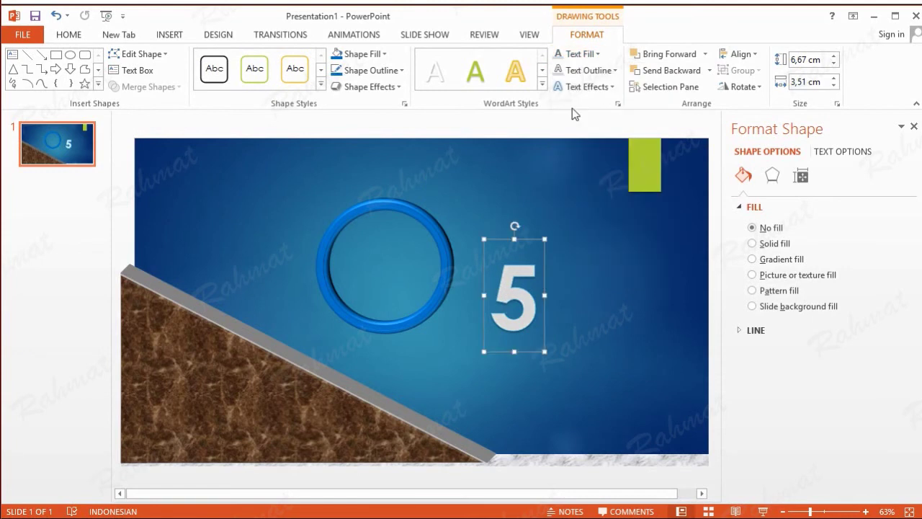
click(589, 70)
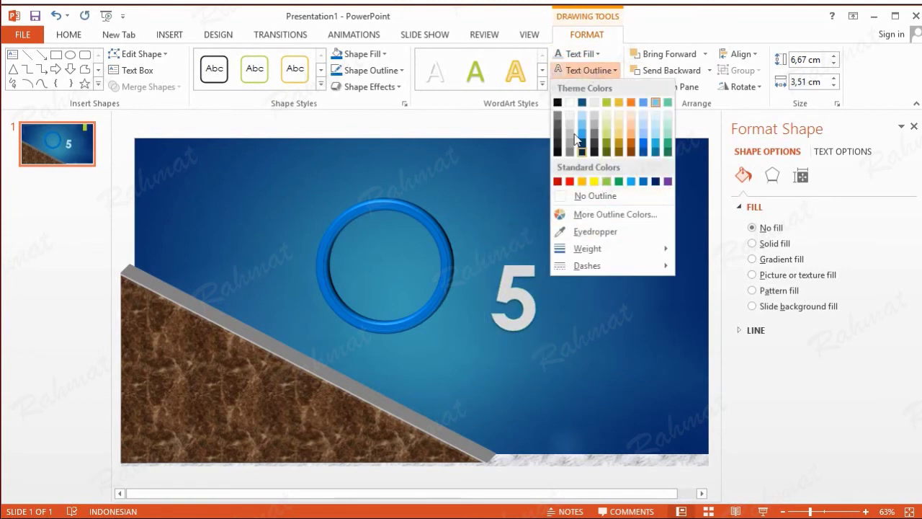
click(591, 101)
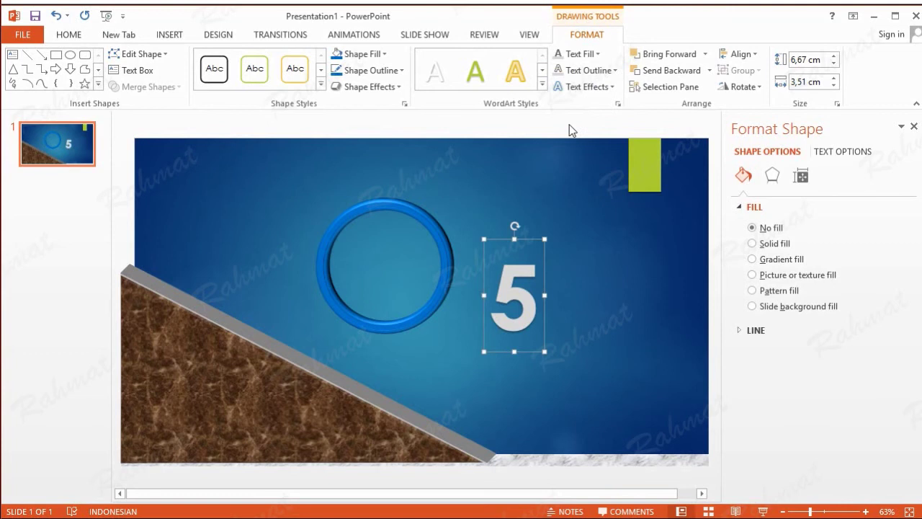
Give the 5 an oblique 3-D rotation, a Circle top bevel and 6 pt depth
click(592, 86)
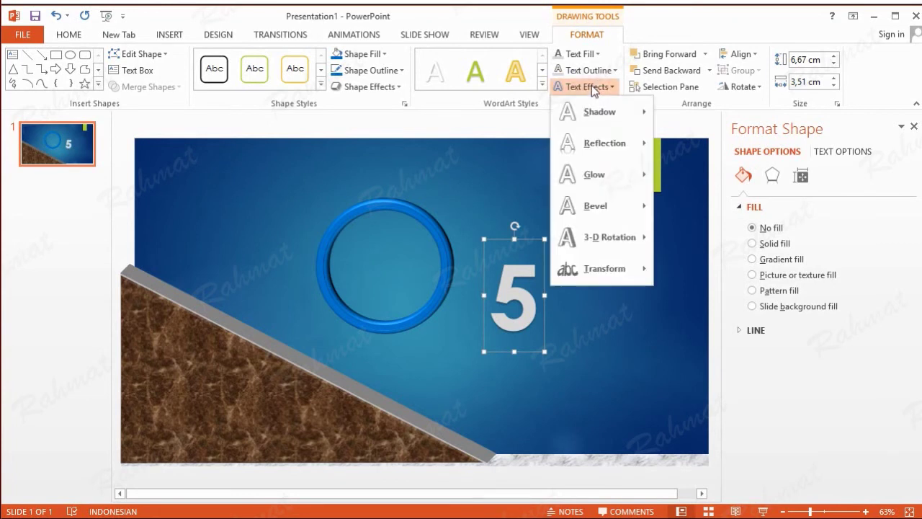
mouse_move(637, 239)
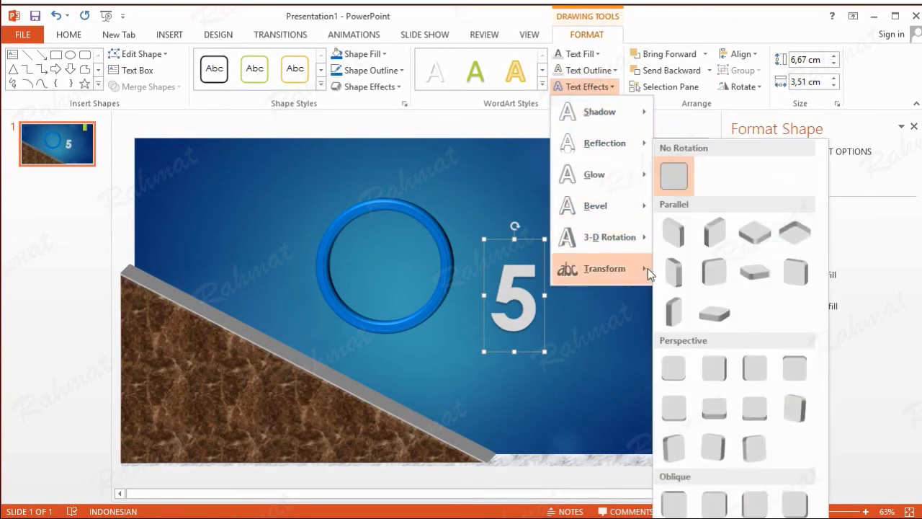
click(712, 509)
click(594, 87)
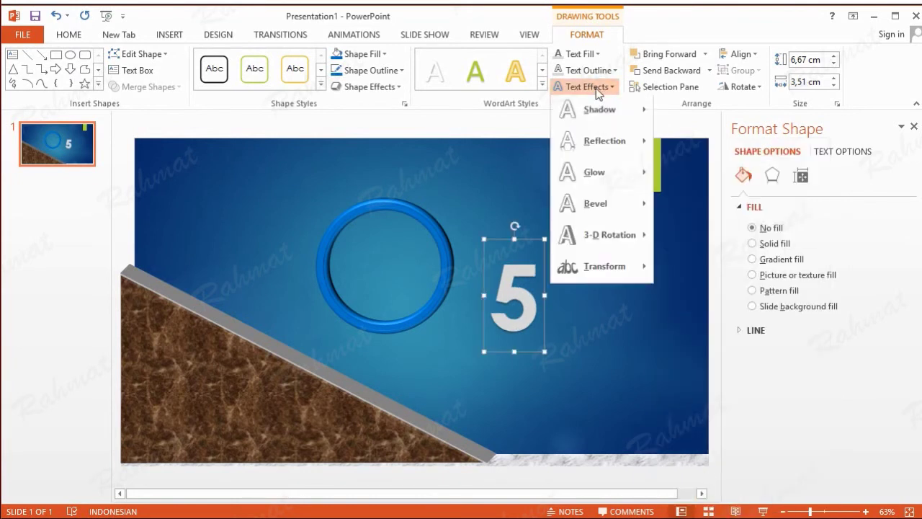
mouse_move(605, 211)
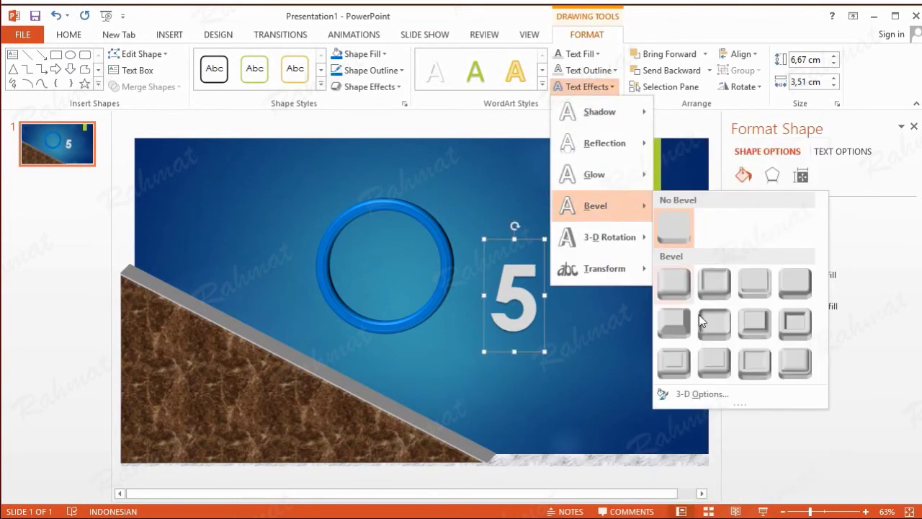
click(711, 395)
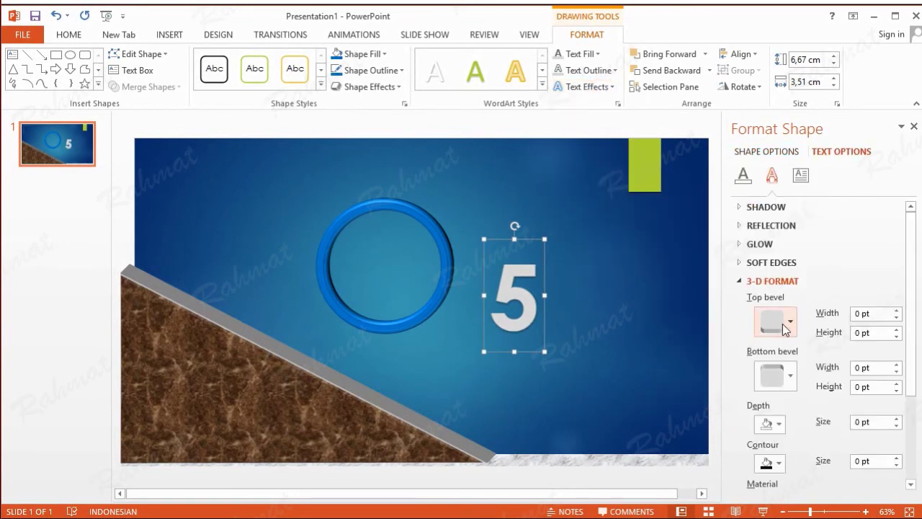
click(784, 325)
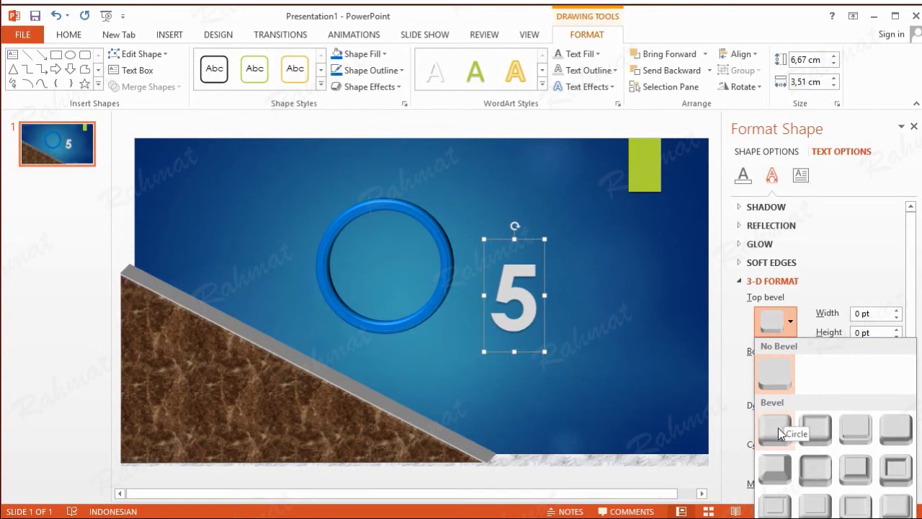
click(779, 430)
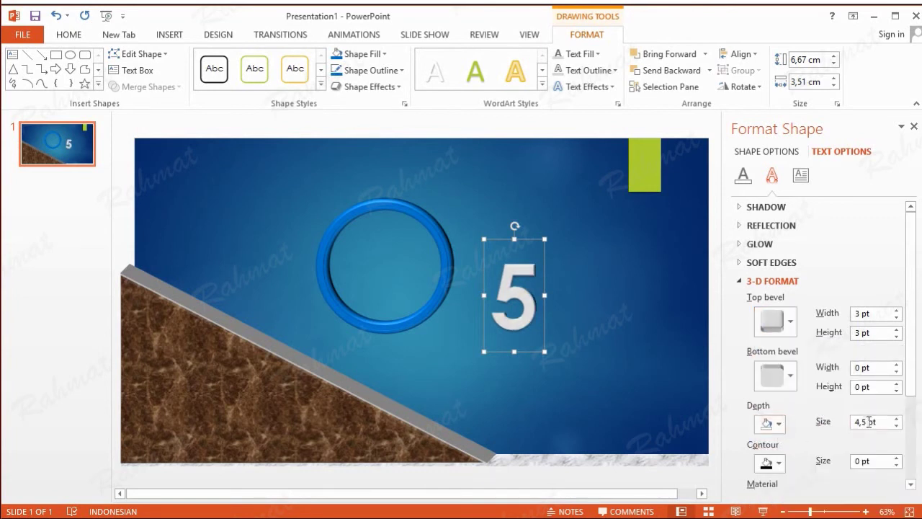
drag(866, 420, 849, 422)
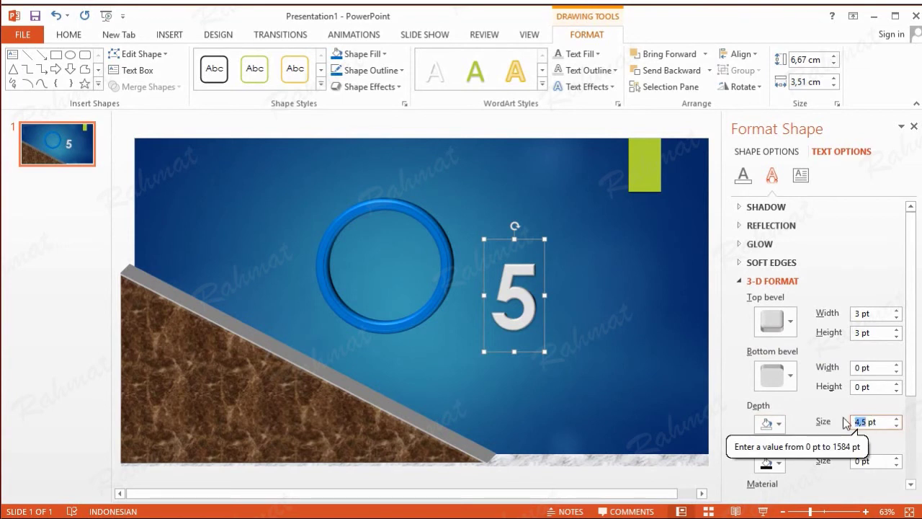
text(6)
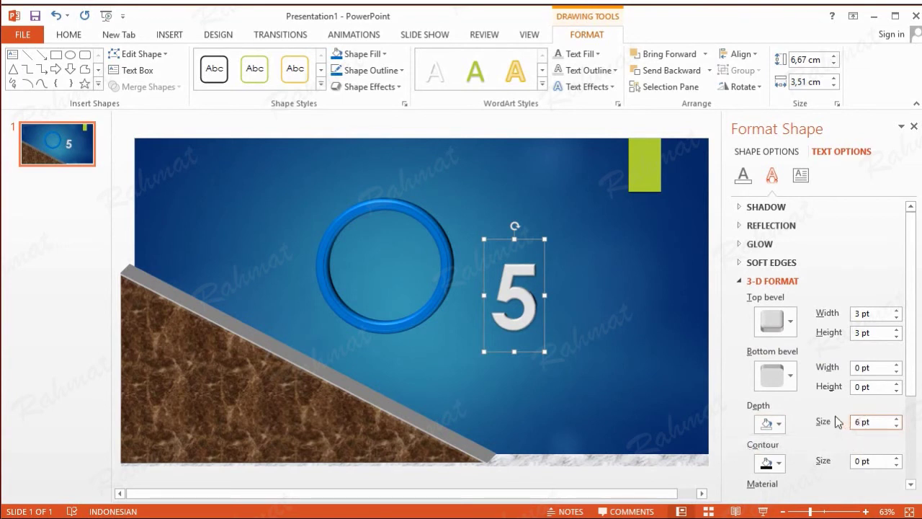
click(660, 325)
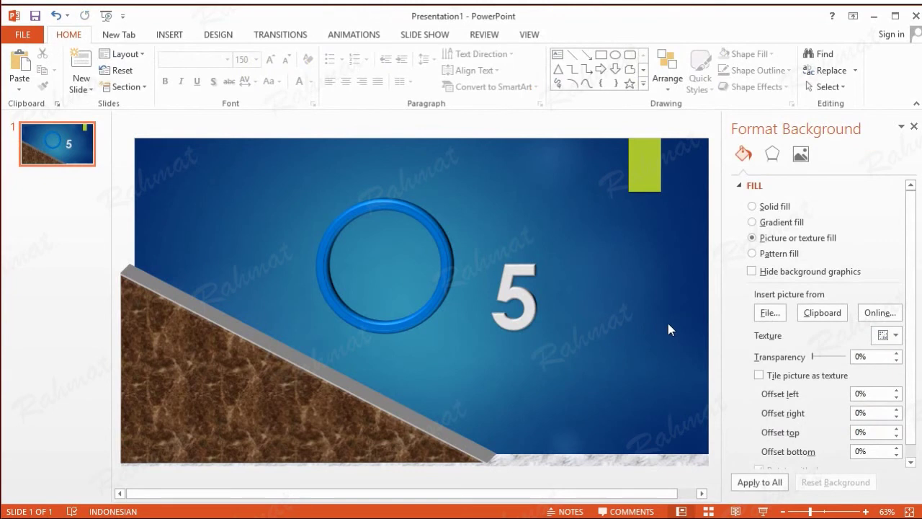
Switch the 5's top bevel to a different preset, 6 pt by 2 pt
click(512, 288)
double_click(513, 290)
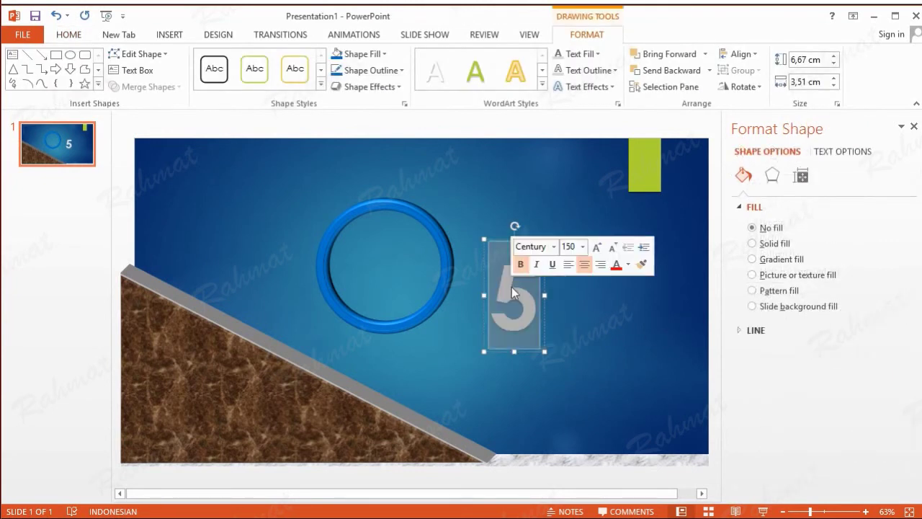
click(513, 292)
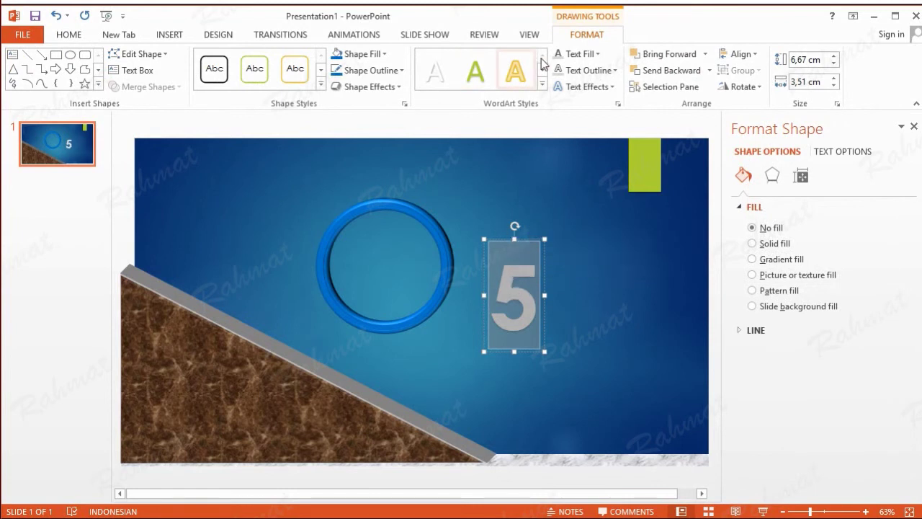
click(606, 87)
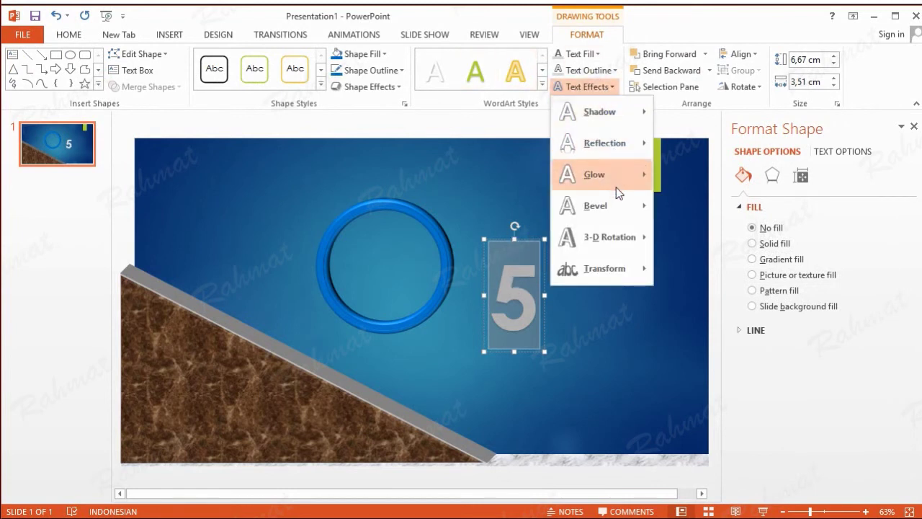
mouse_move(620, 209)
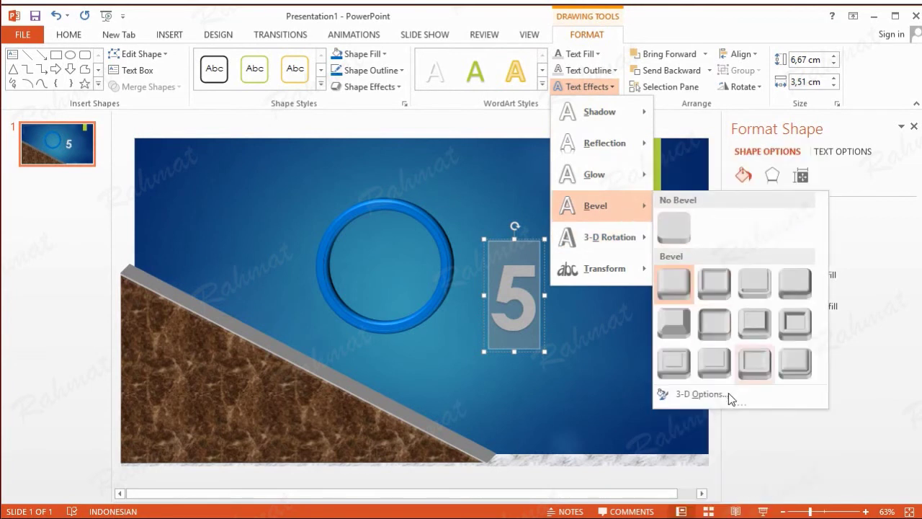
click(728, 393)
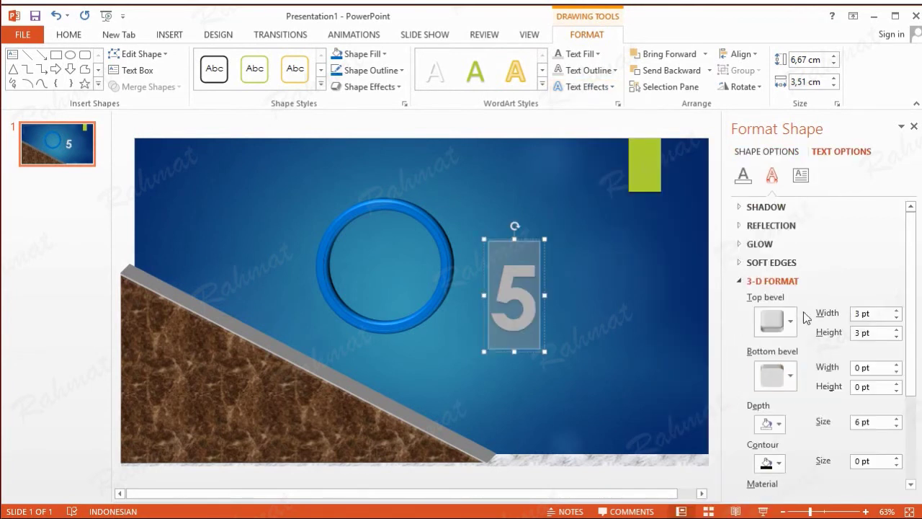
click(775, 321)
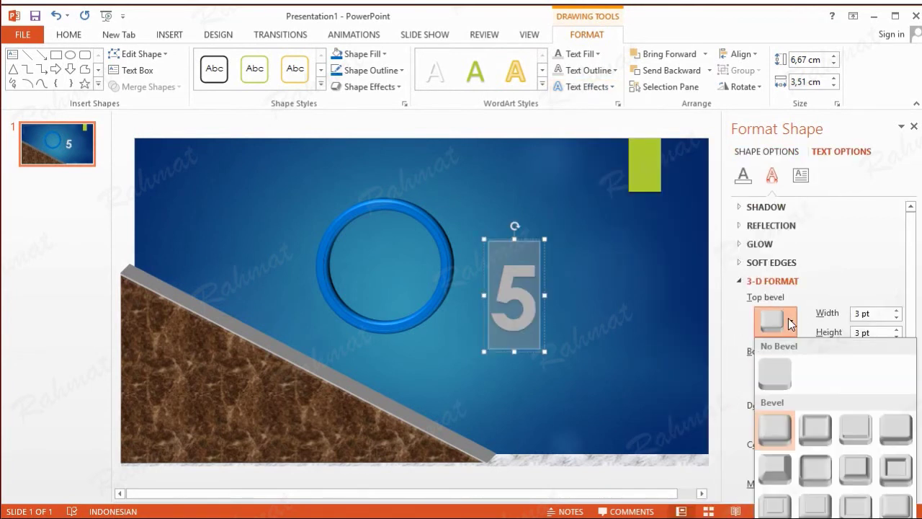
click(819, 472)
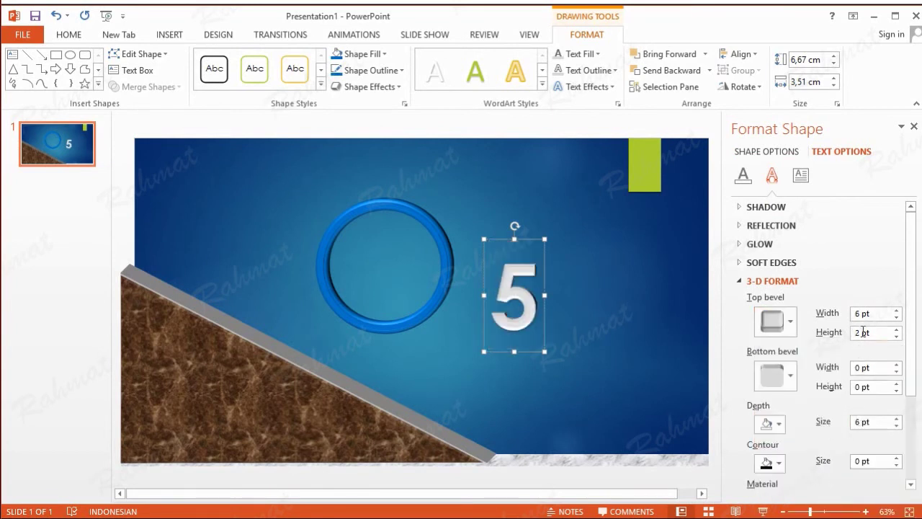
click(619, 279)
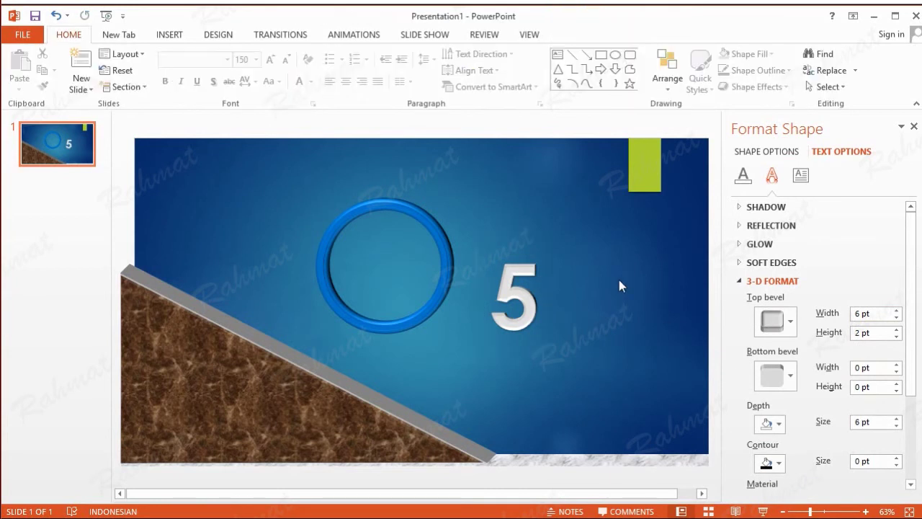
Move the number 5 onto the blue ring and nudge it to the centre
click(522, 241)
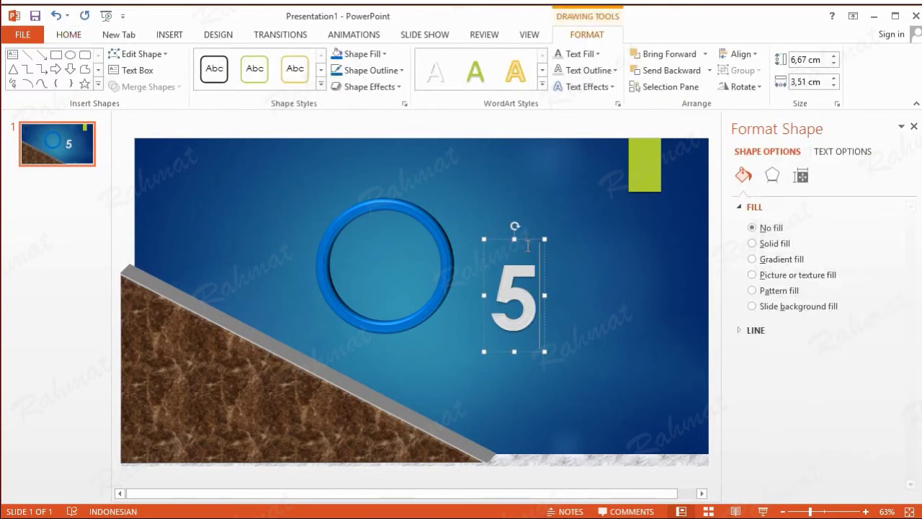
drag(531, 234, 397, 207)
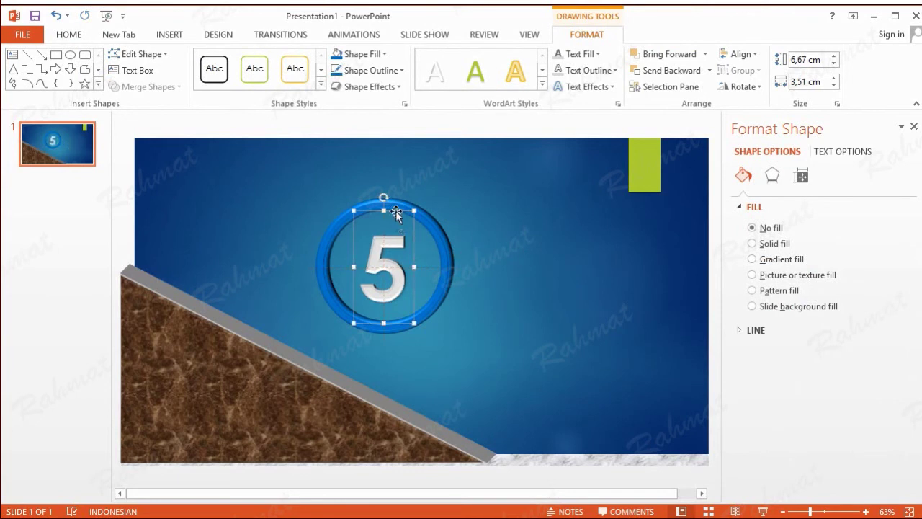
key(ctrl+Up)
key(ctrl+Up)
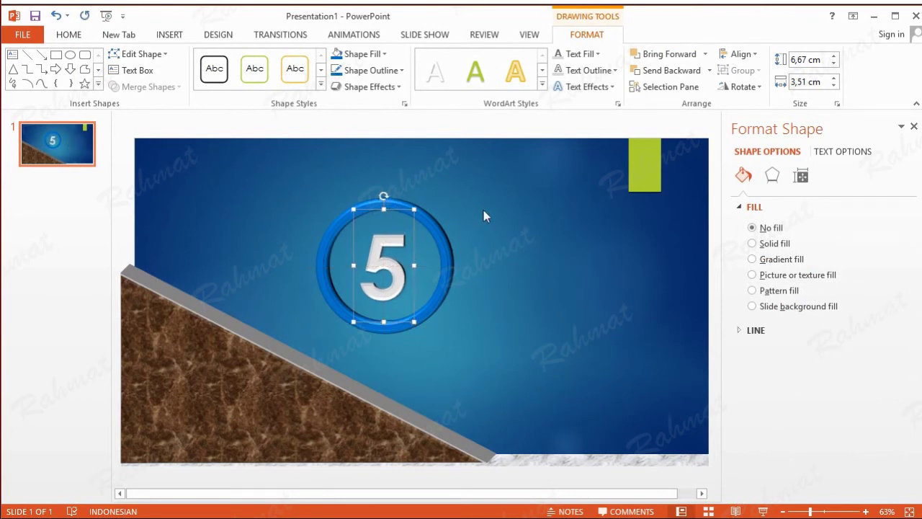
key(ctrl+Right)
key(ctrl+Up)
click(558, 220)
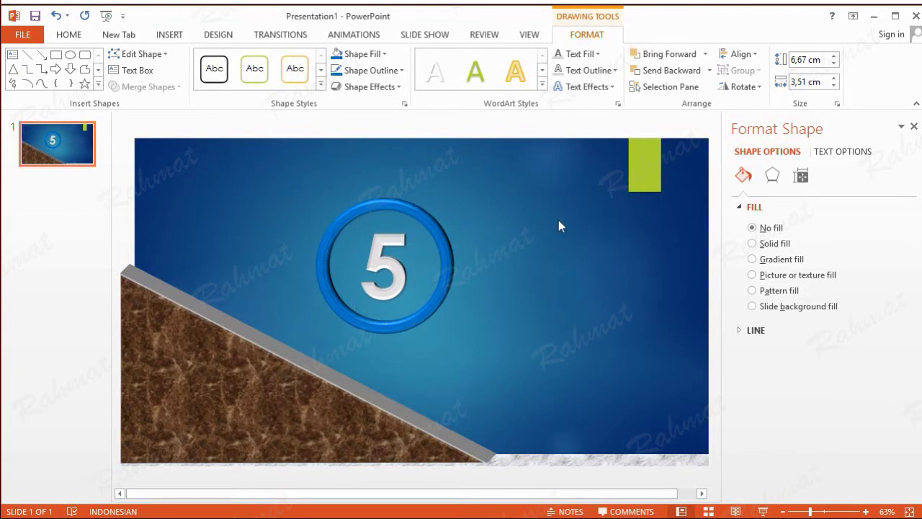
Group the ring with the 5 and drag the group toward the upper left
click(404, 221)
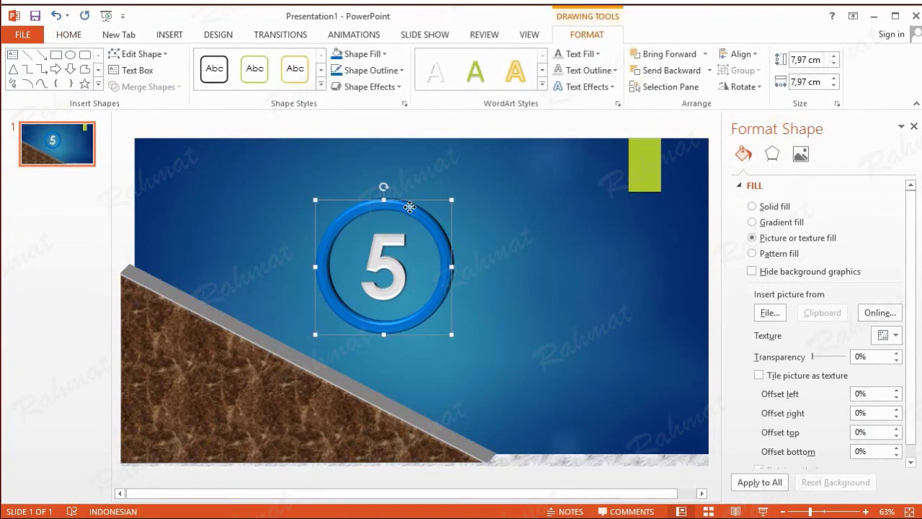
shift+click(396, 244)
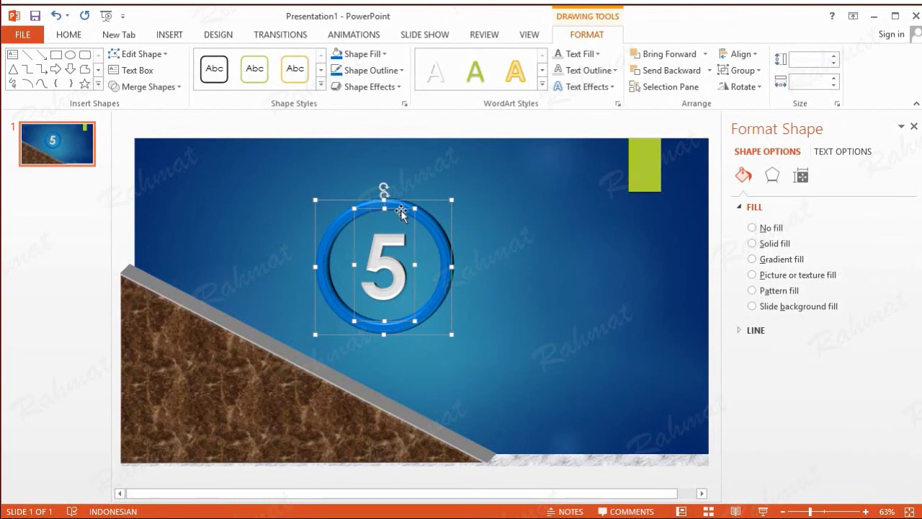
right_click(401, 210)
mouse_move(490, 298)
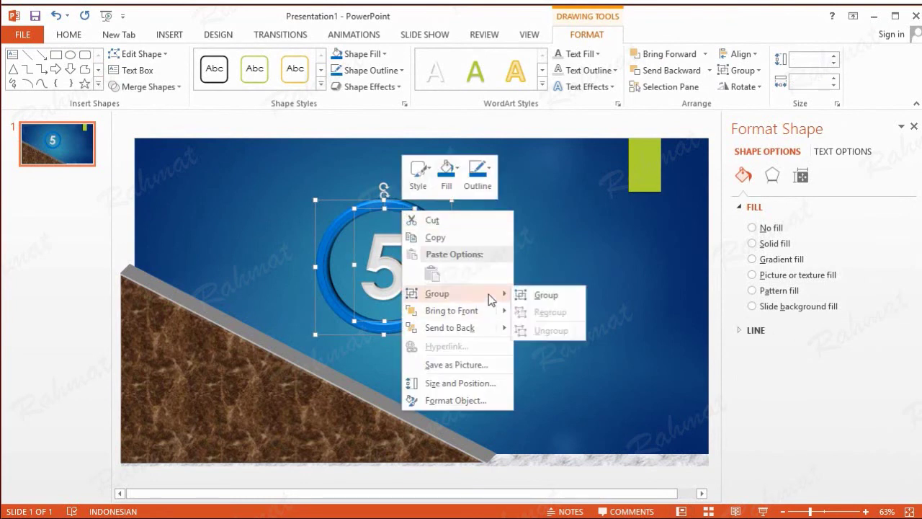
click(531, 294)
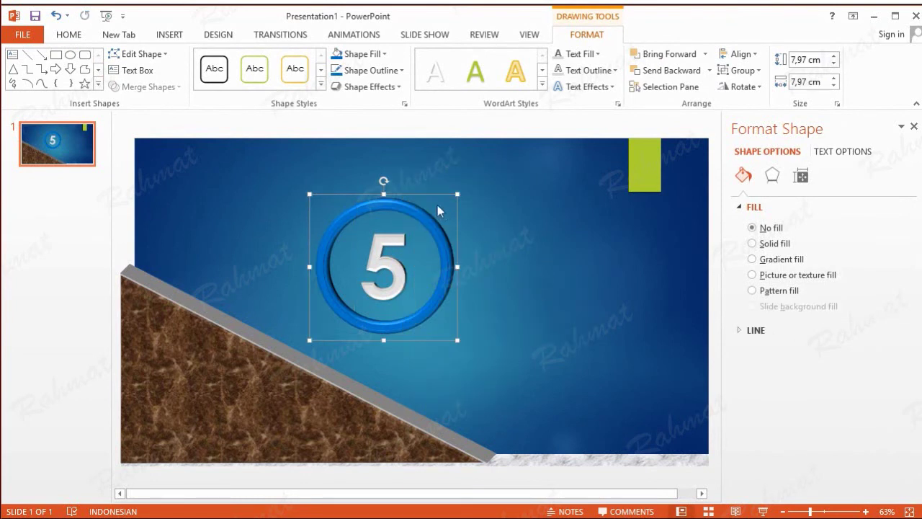
drag(427, 198, 347, 161)
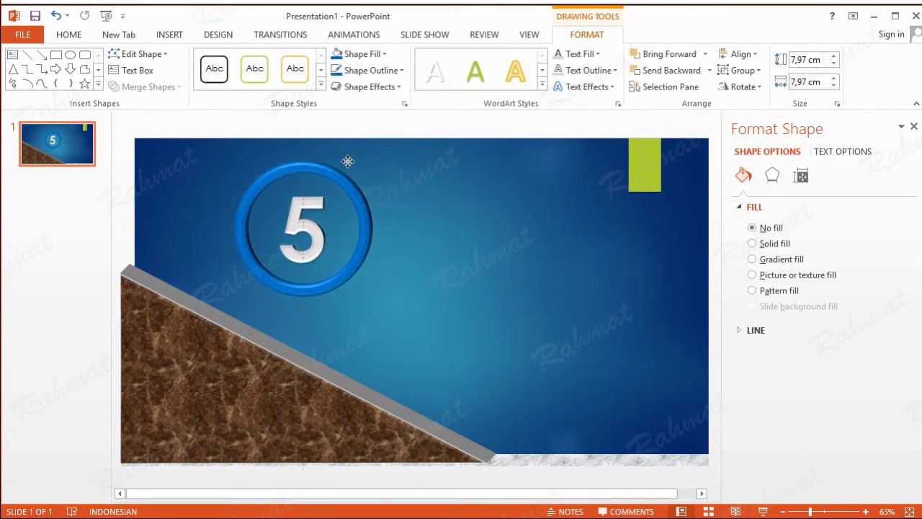
Copy the ring-5 group, paste a duplicate to its right, and renumber it 4
click(66, 36)
click(42, 70)
click(19, 65)
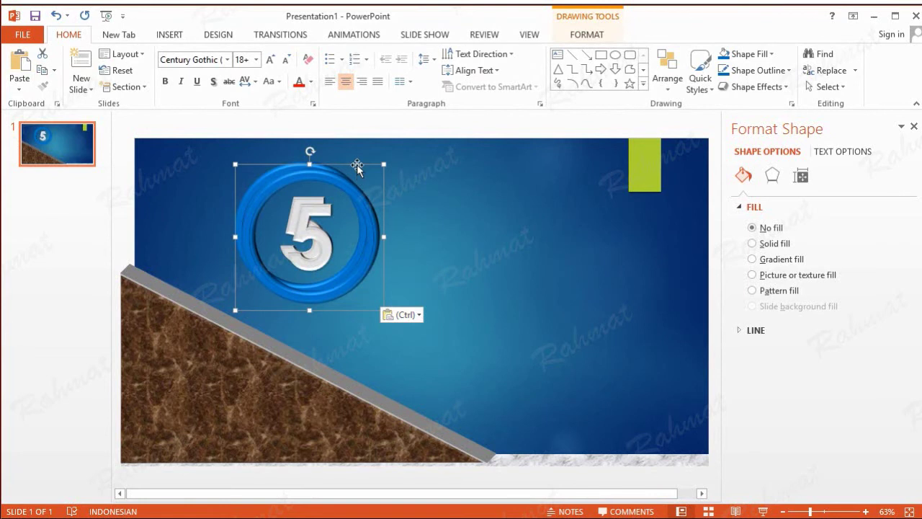
drag(357, 164, 502, 164)
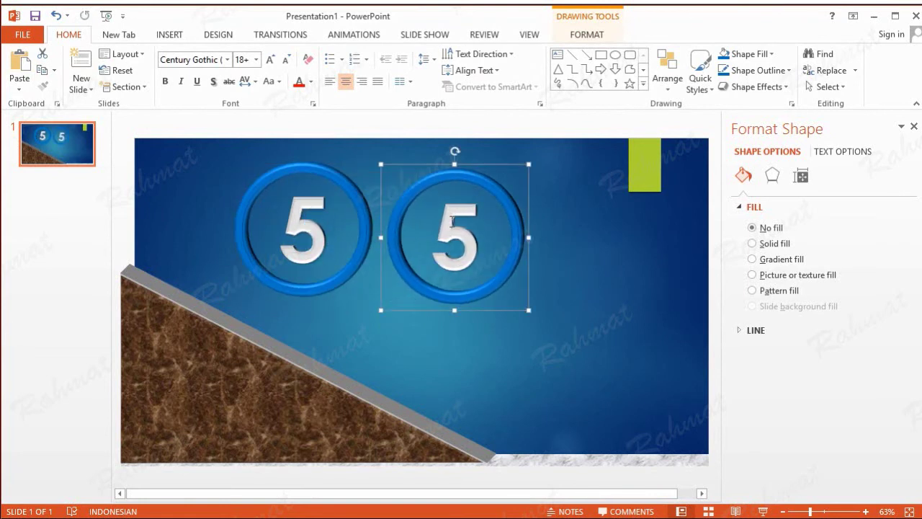
double_click(452, 221)
text(4)
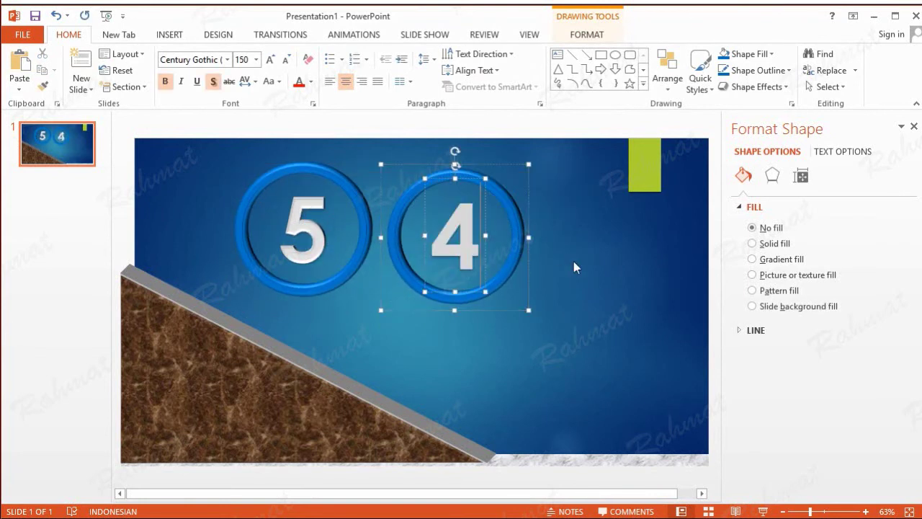
click(587, 249)
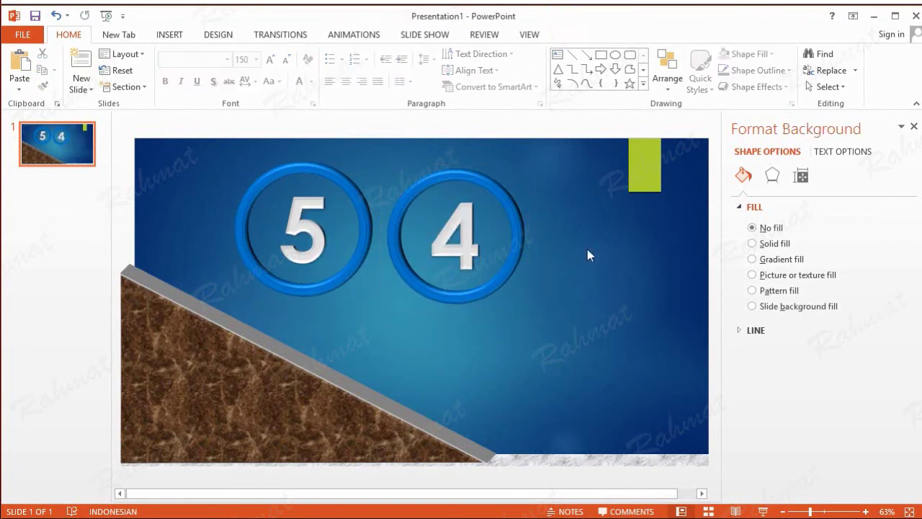
Paste another copy to the right of ring 4 and renumber it 3
click(19, 64)
drag(346, 165, 637, 187)
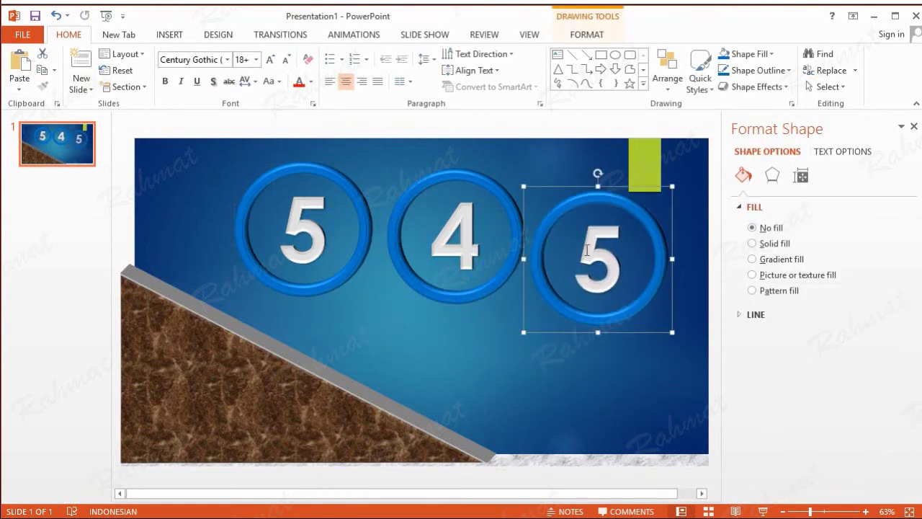
double_click(613, 257)
text(3)
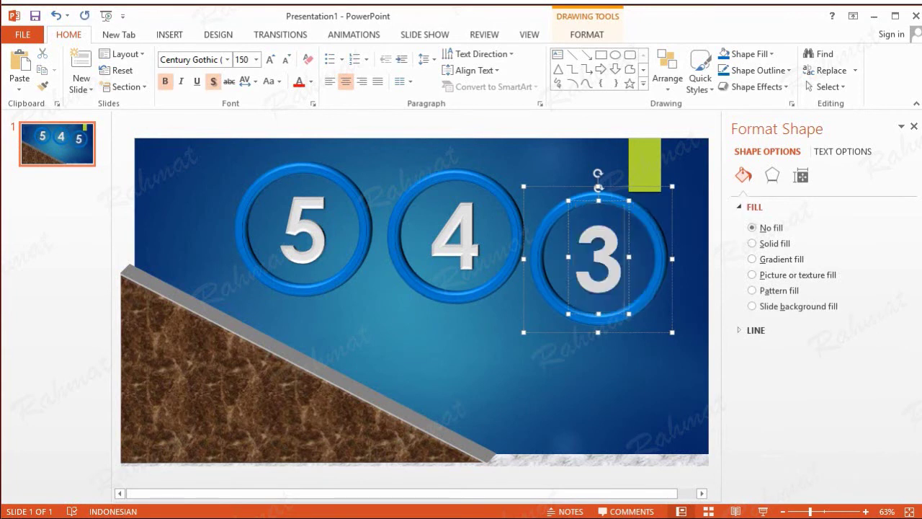
click(479, 345)
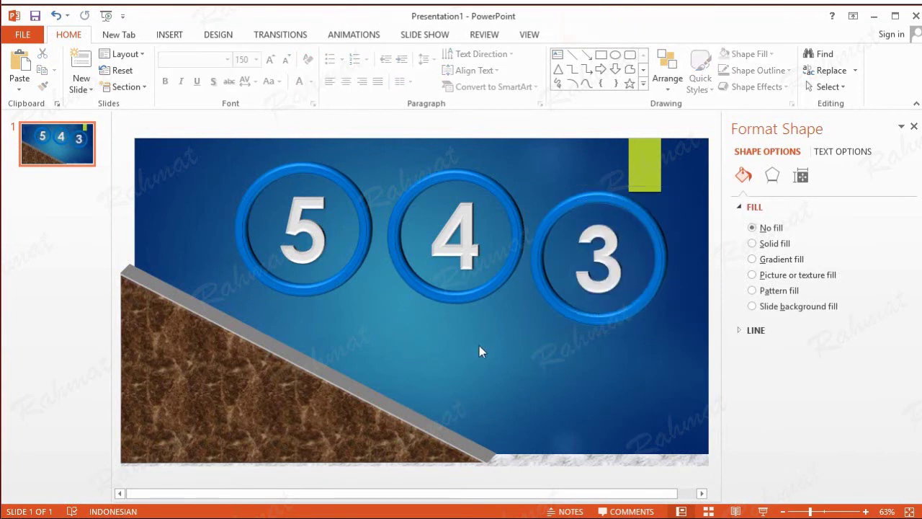
Paste a third copy below ring 4 and renumber it 2
click(20, 63)
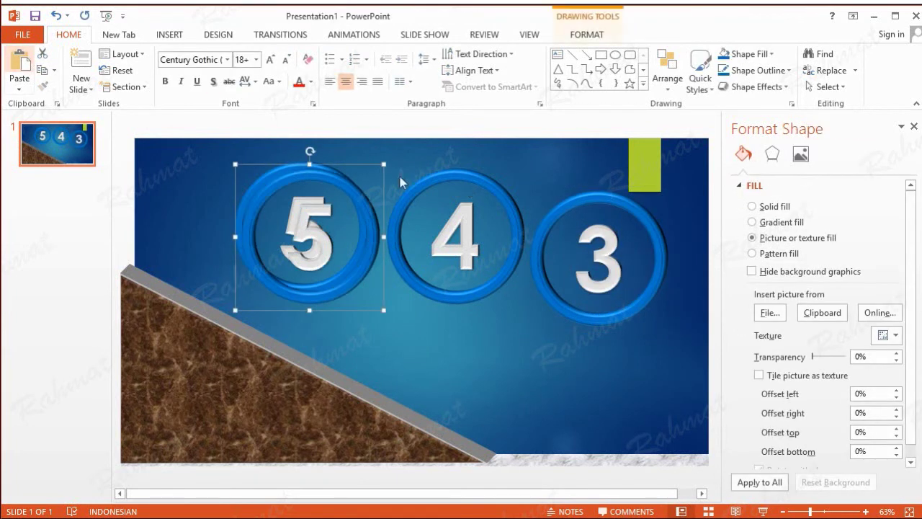
click(359, 162)
mouse_move(335, 176)
mouse_down()
mouse_move(502, 256)
mouse_move(503, 265)
mouse_up()
double_click(456, 332)
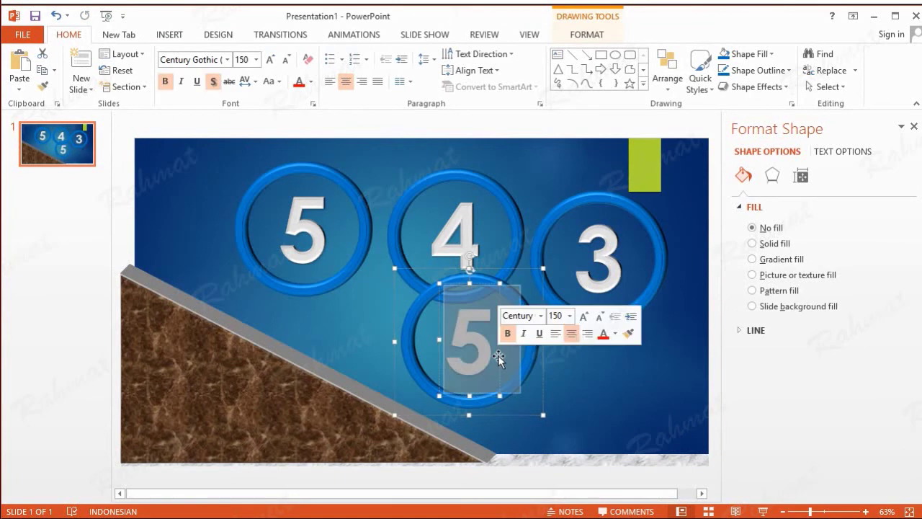
text(2)
click(578, 360)
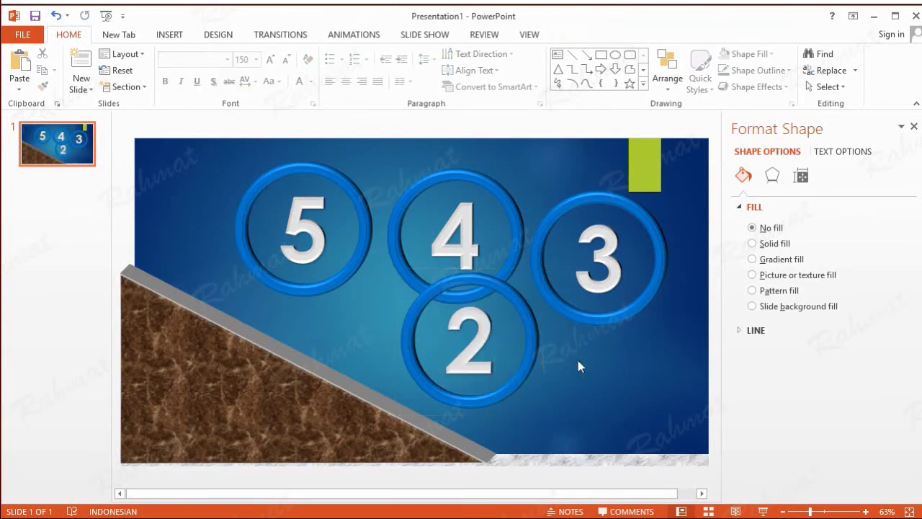
Paste a fourth copy below ring 3 and renumber it 1
click(27, 66)
click(580, 274)
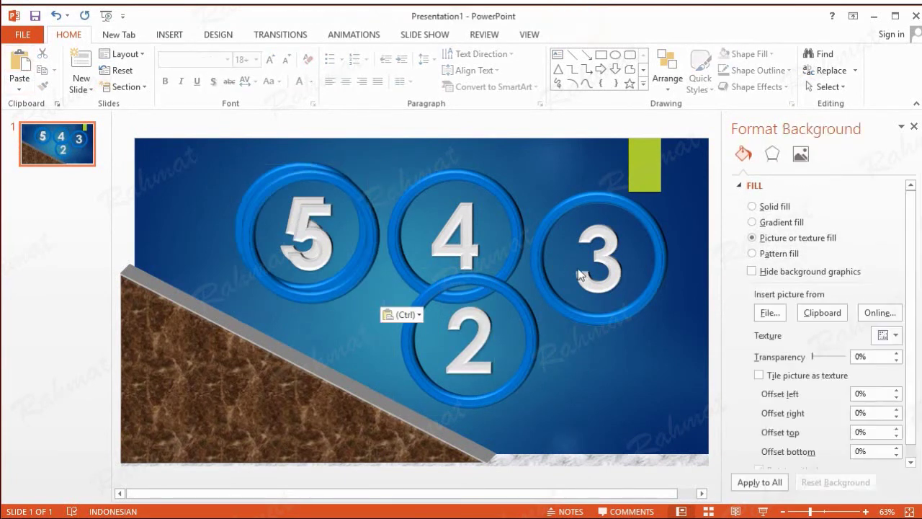
click(345, 166)
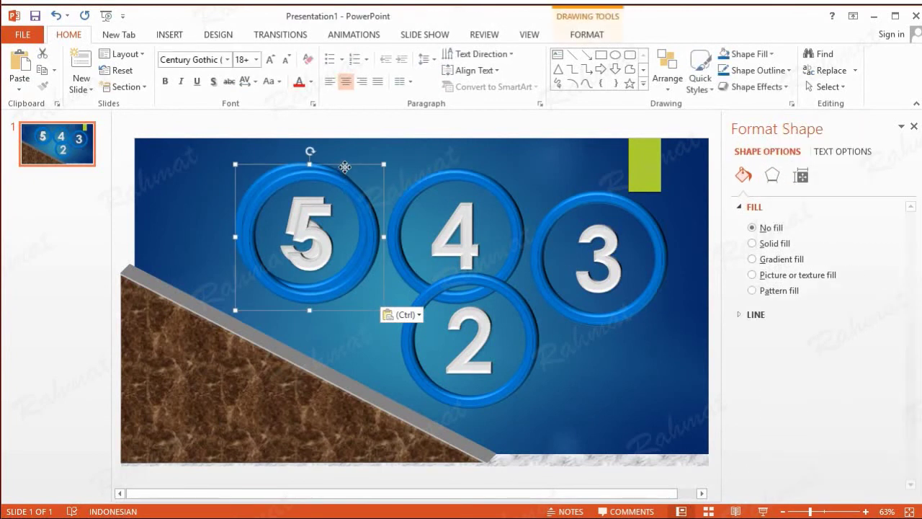
drag(345, 166, 639, 320)
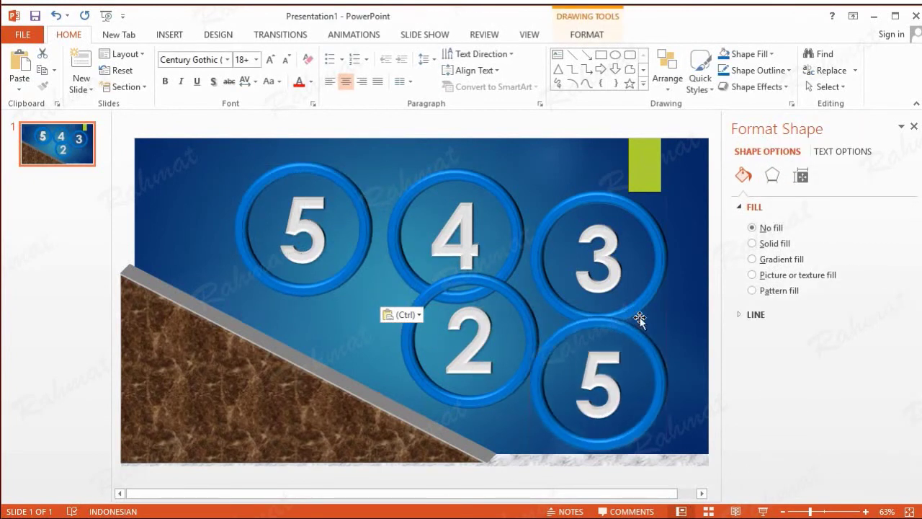
double_click(605, 374)
text(1)
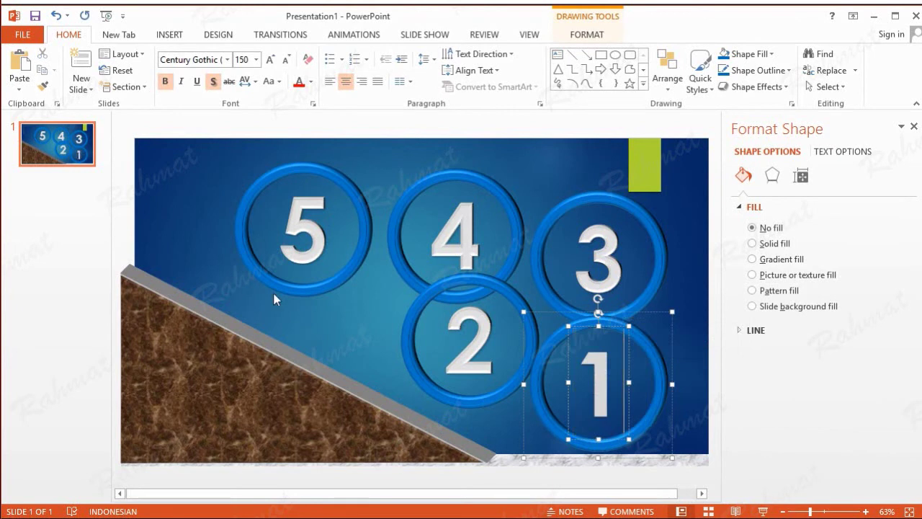
click(167, 181)
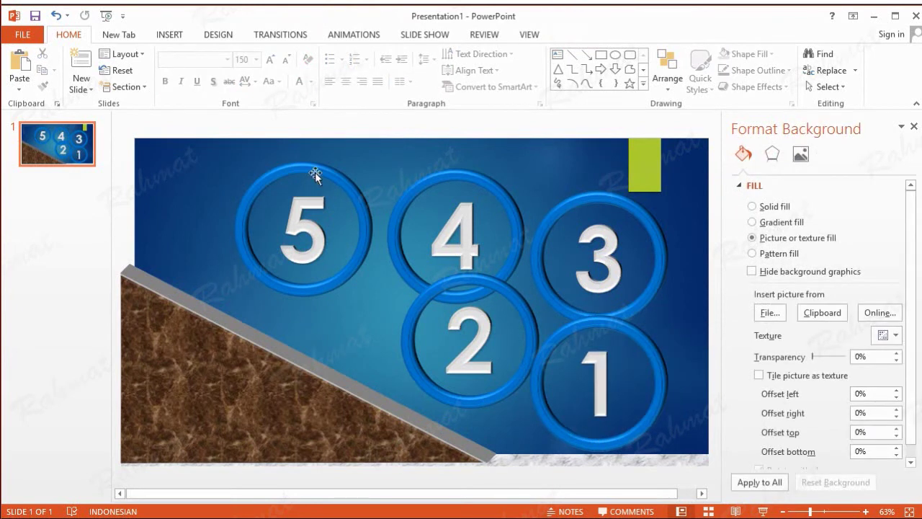
Give ring 4 a lime green fill and lime green outline
click(436, 183)
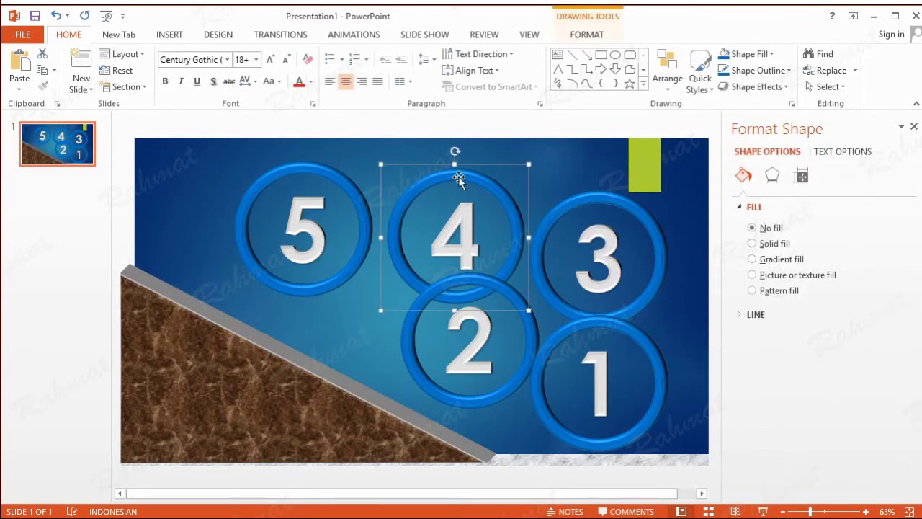
click(461, 177)
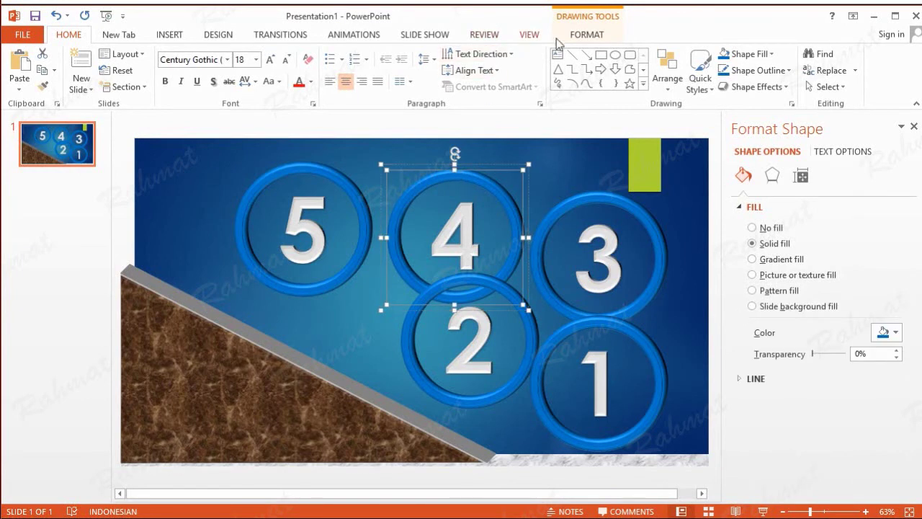
click(564, 42)
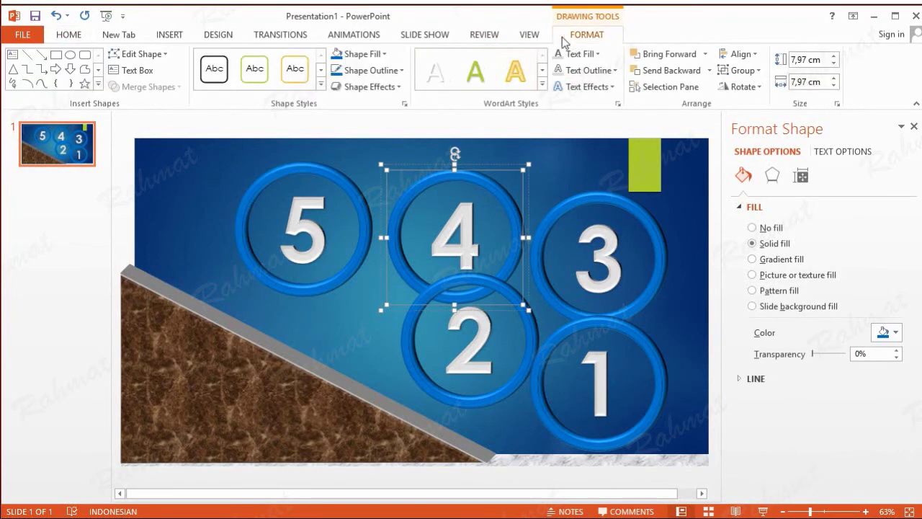
click(386, 56)
click(385, 87)
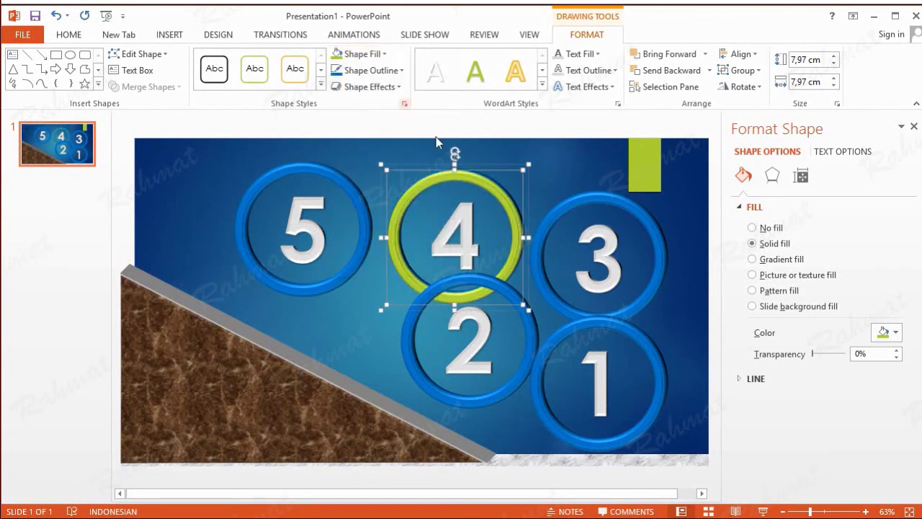
click(393, 72)
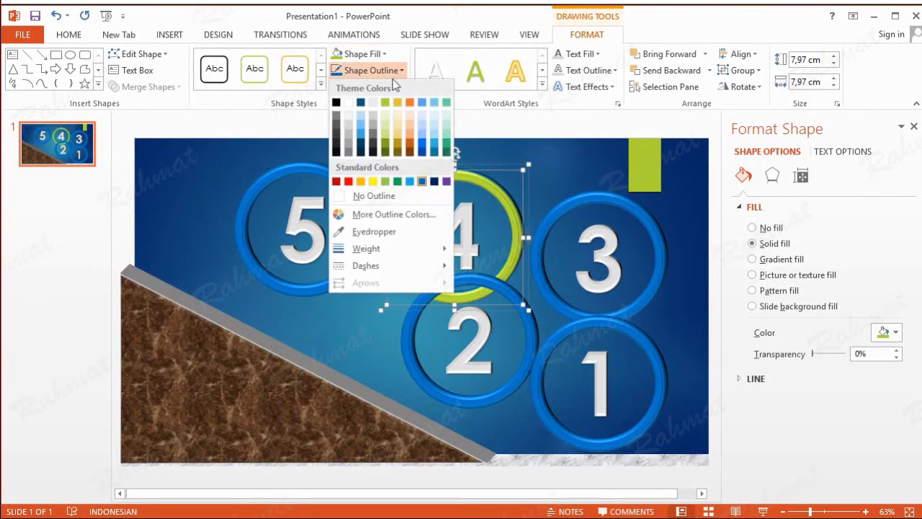
click(397, 102)
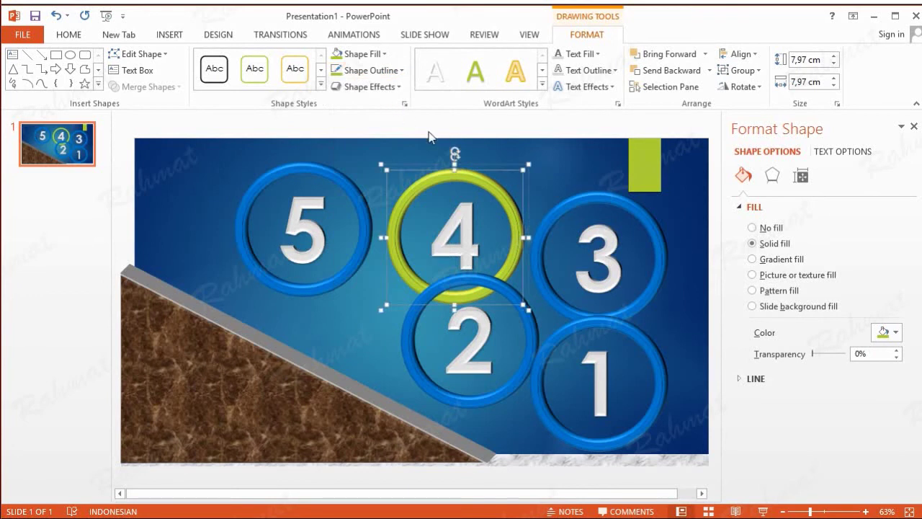
Fill ring 3 with custom pink RGB 227,45,145 and give it a matching outline
click(614, 200)
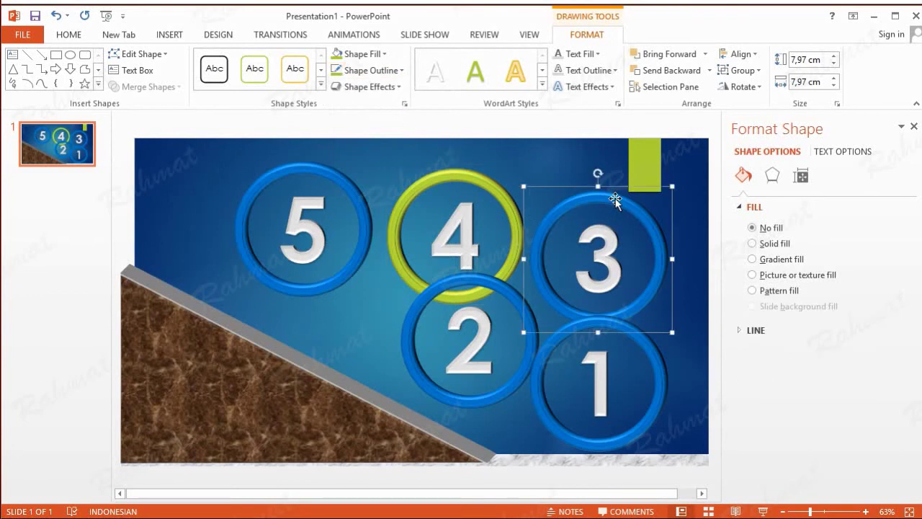
click(614, 200)
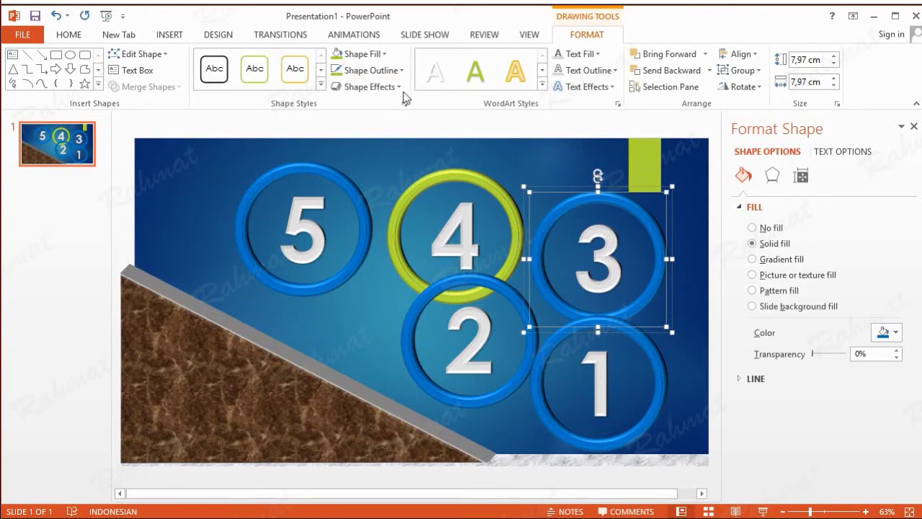
click(382, 57)
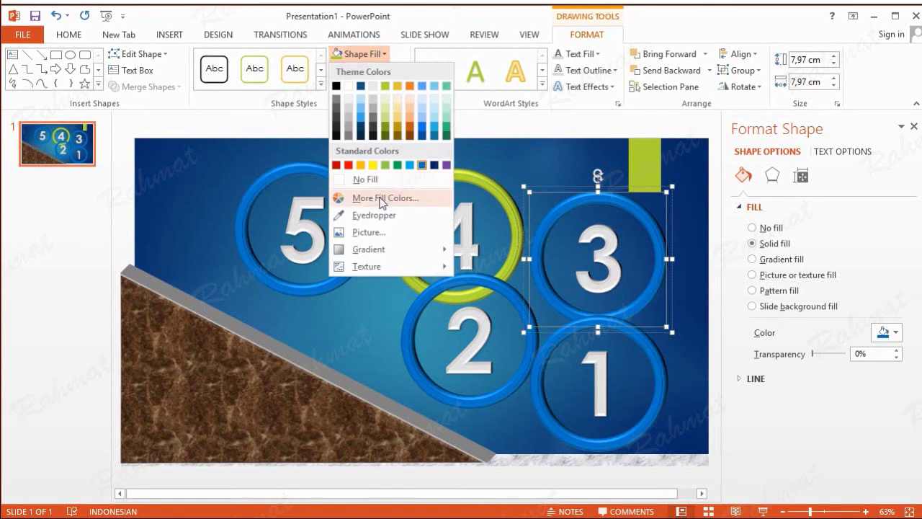
click(383, 199)
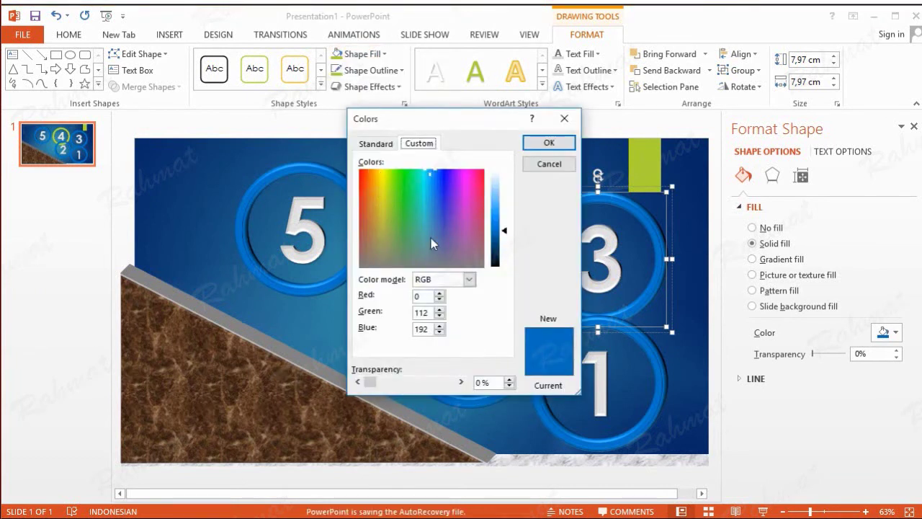
click(418, 296)
text(227)
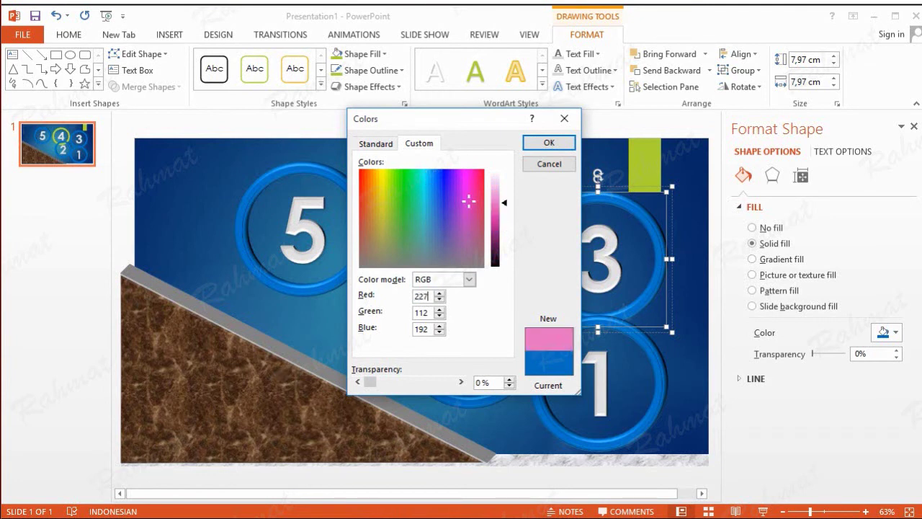
drag(428, 314, 397, 324)
text(45)
text(1)
text(5)
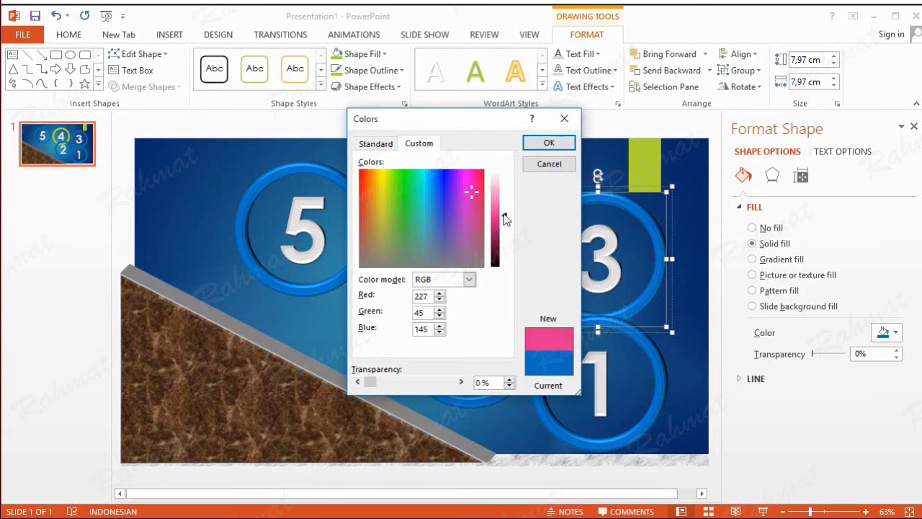
click(549, 143)
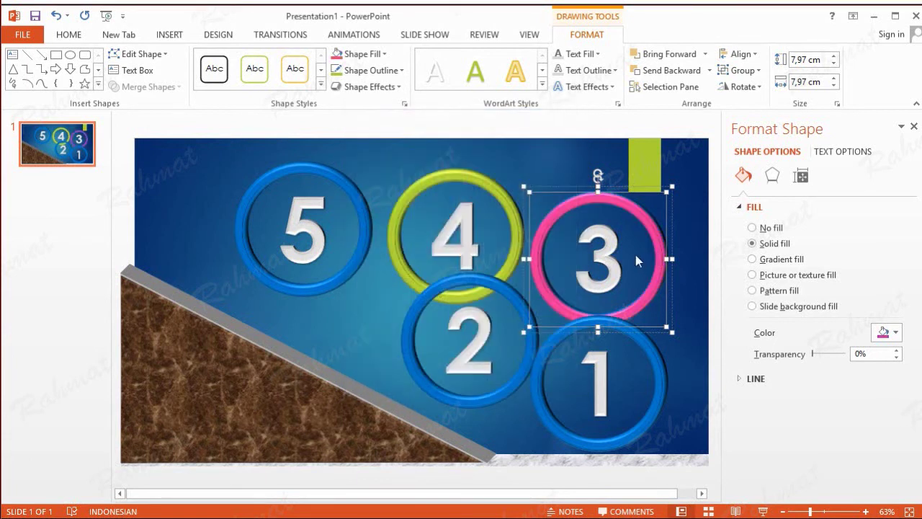
click(393, 71)
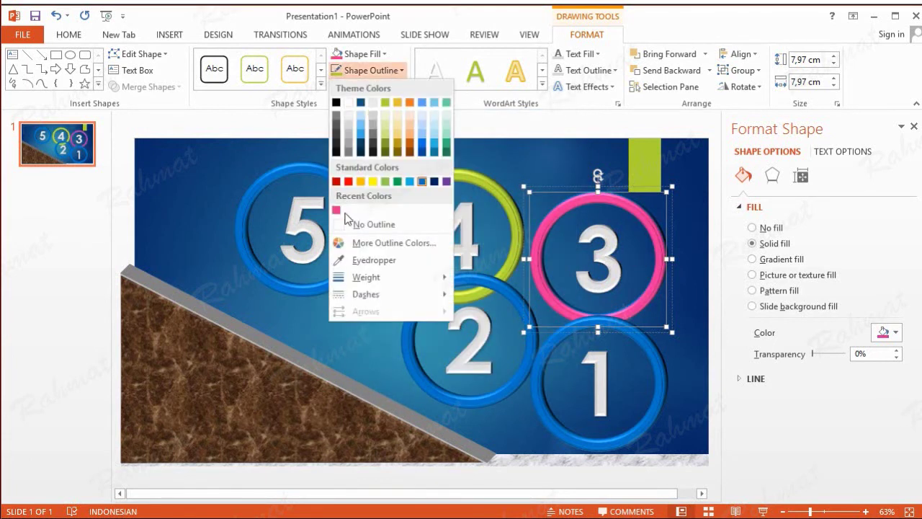
click(335, 209)
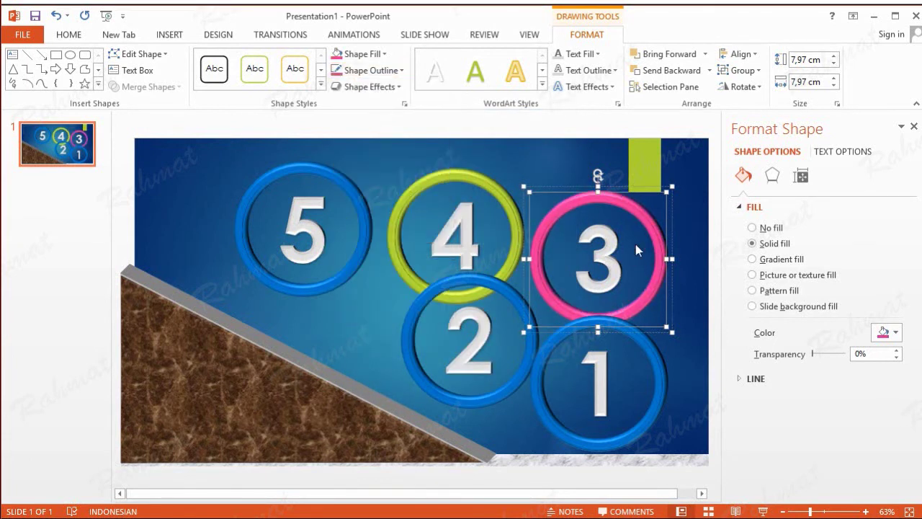
Fill ring 2 with custom yellow RGB 255,202,8 and give it a matching outline
click(504, 291)
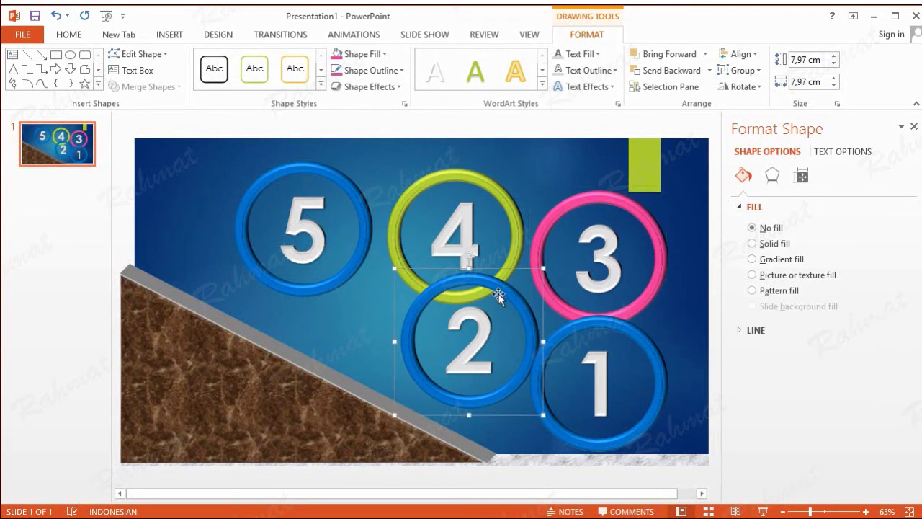
click(501, 287)
click(382, 57)
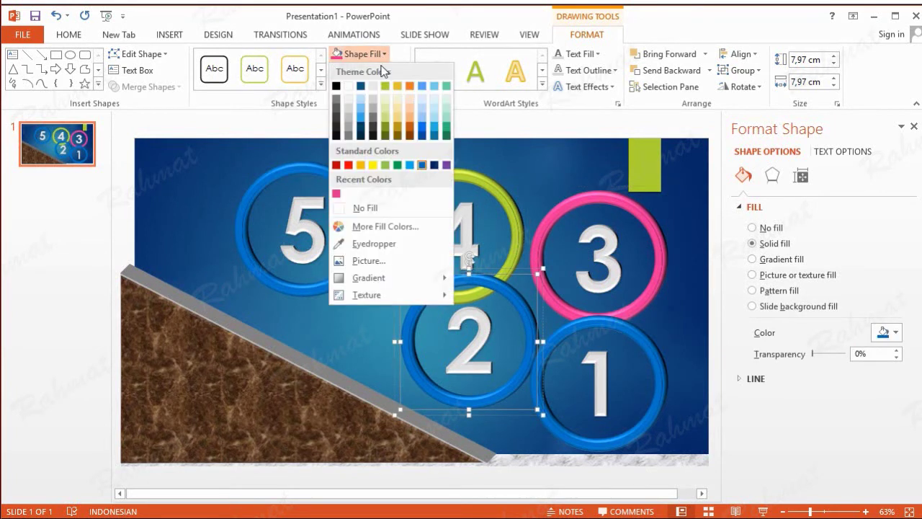
click(386, 226)
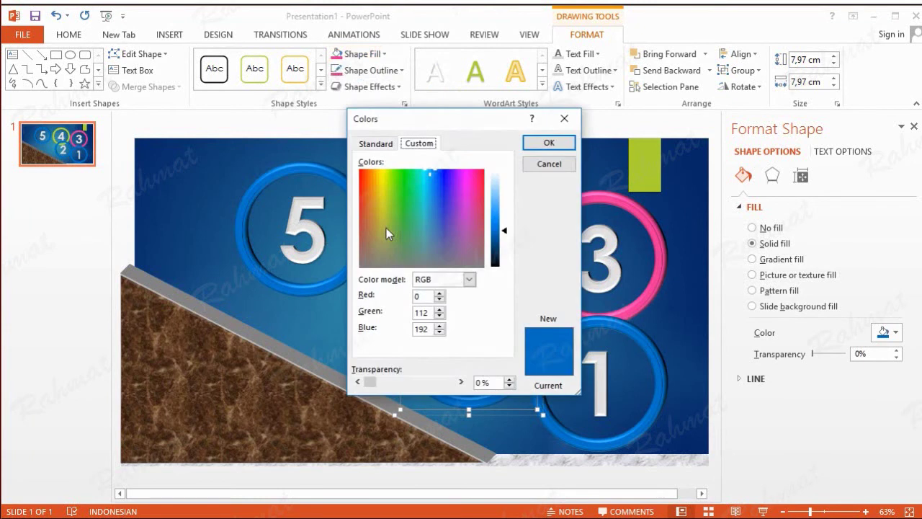
double_click(421, 296)
text(255)
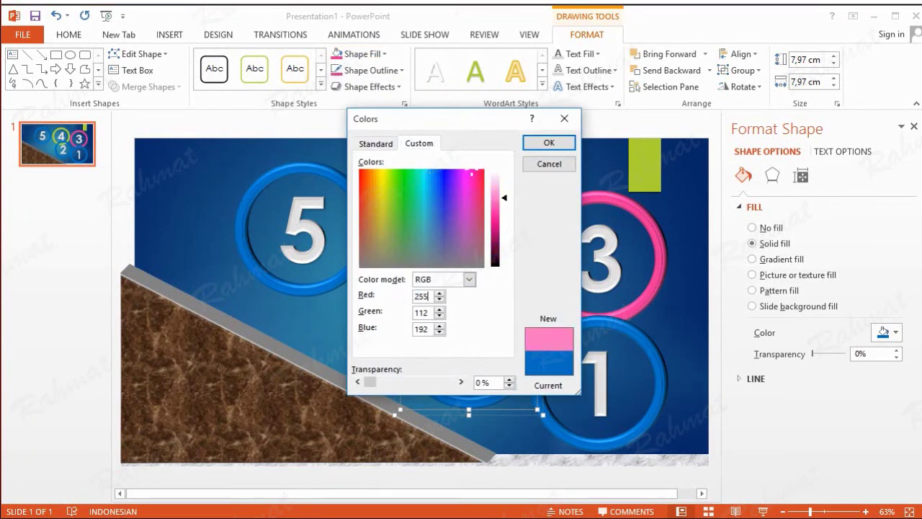
double_click(429, 313)
text(202)
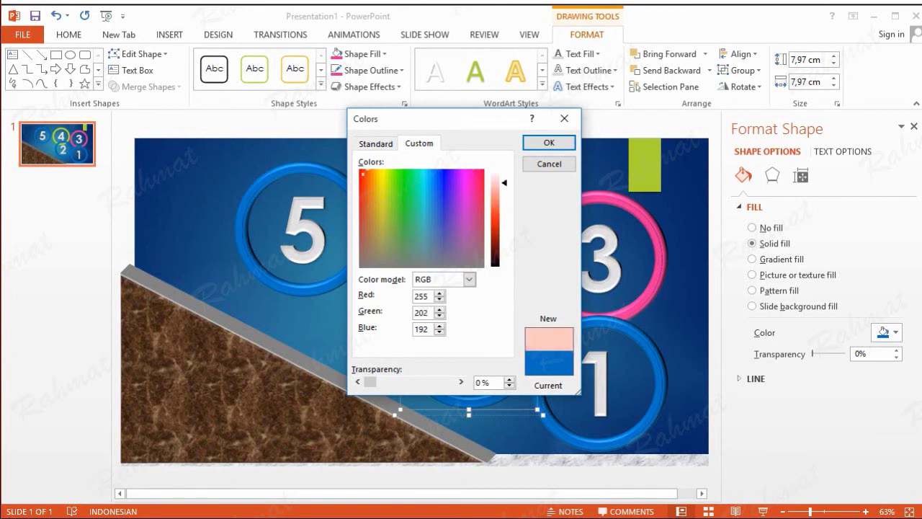
double_click(429, 329)
text(8)
click(533, 146)
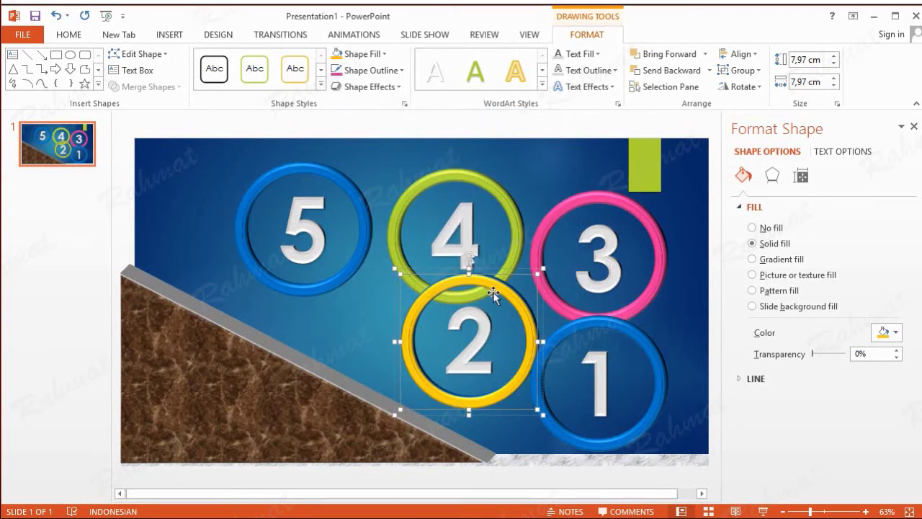
click(400, 69)
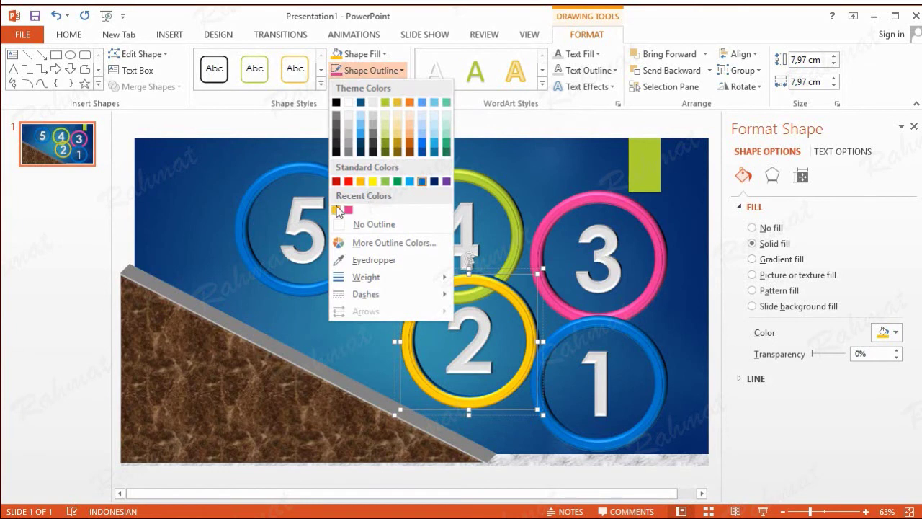
click(336, 209)
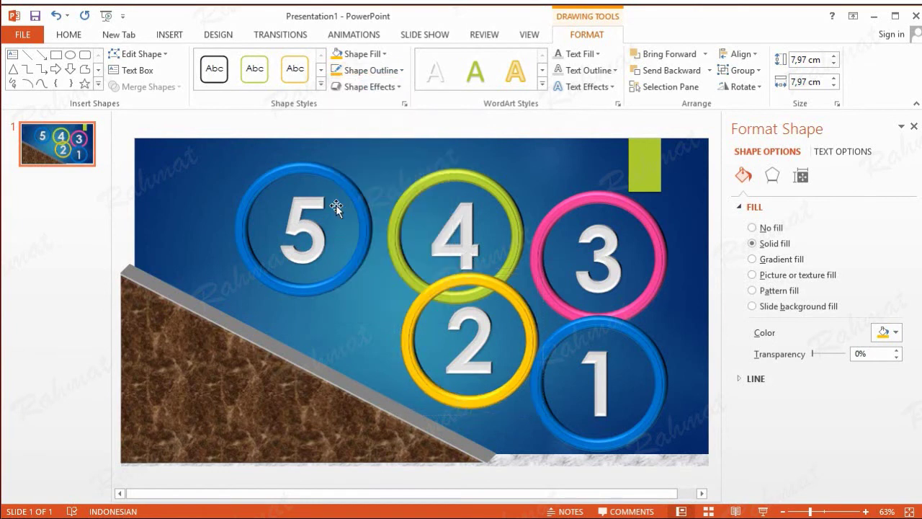
Give ring 1's inner ring shape a standard purple fill and purple outline
click(639, 333)
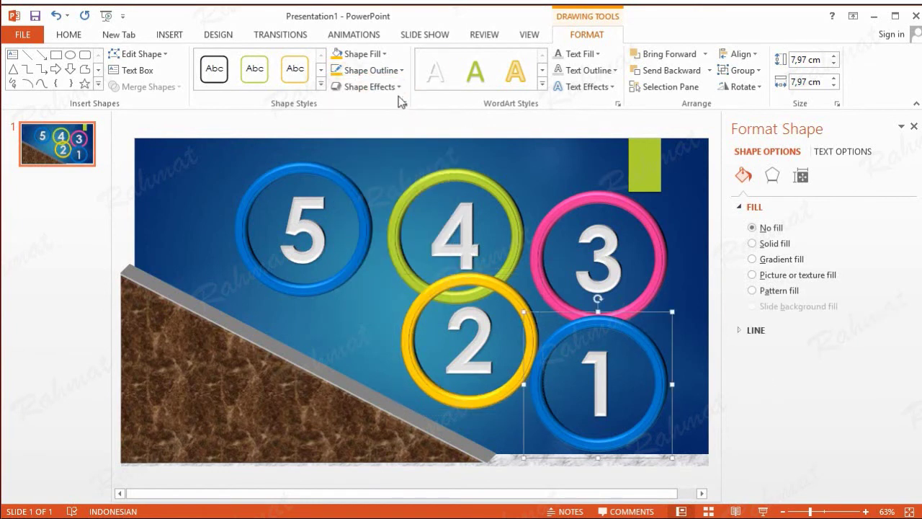
click(378, 54)
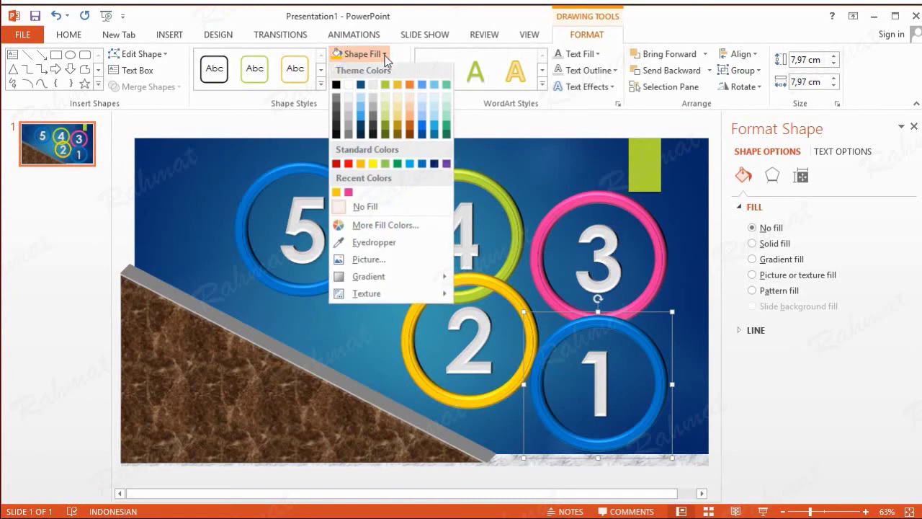
click(444, 166)
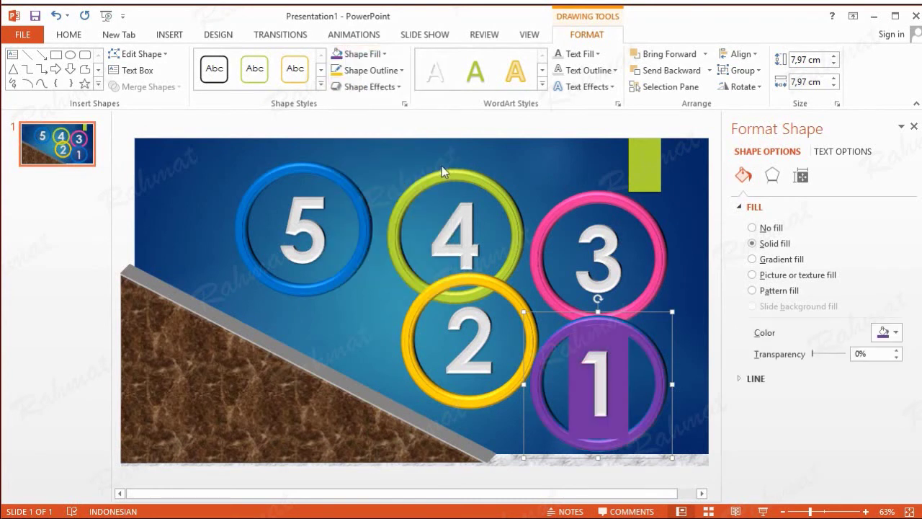
click(55, 14)
key(ctrl+z)
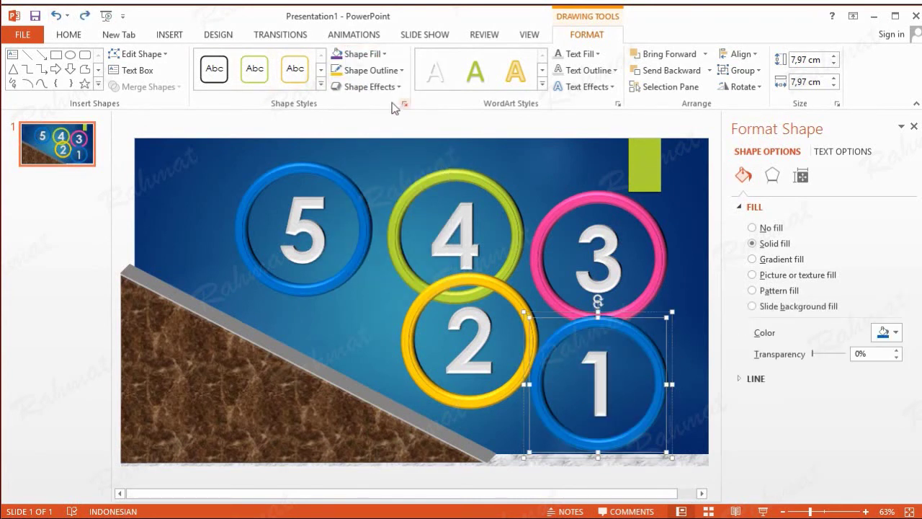
click(360, 54)
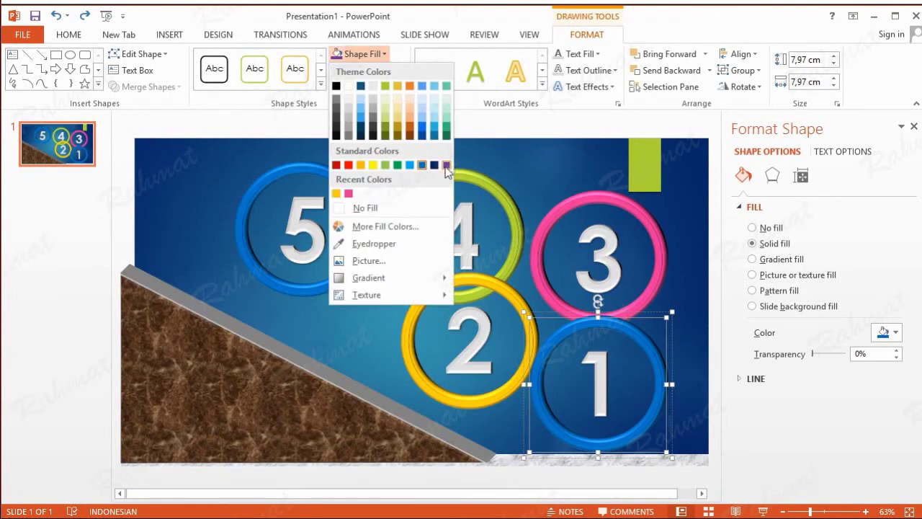
click(446, 165)
click(384, 70)
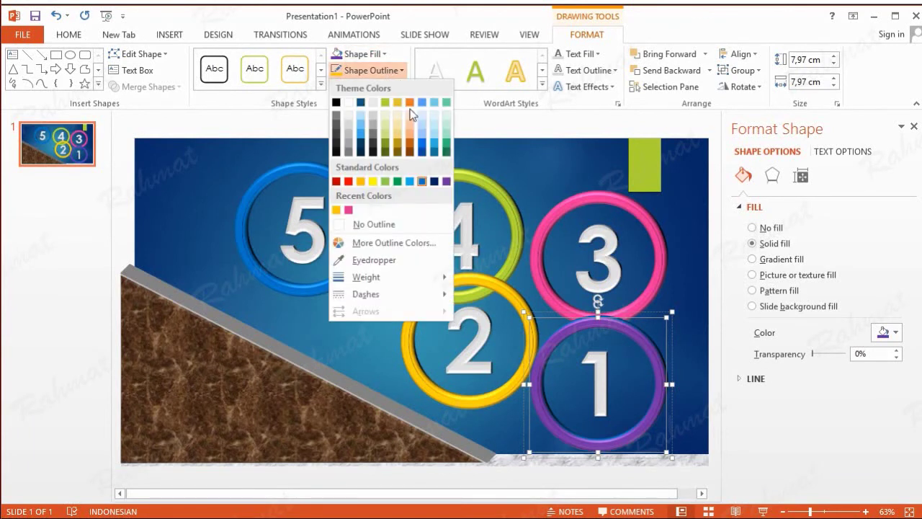
click(446, 182)
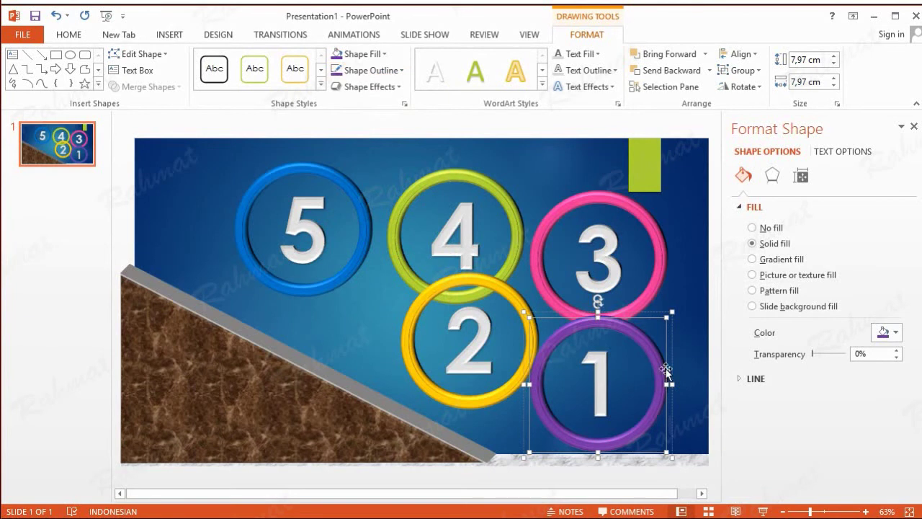
click(387, 169)
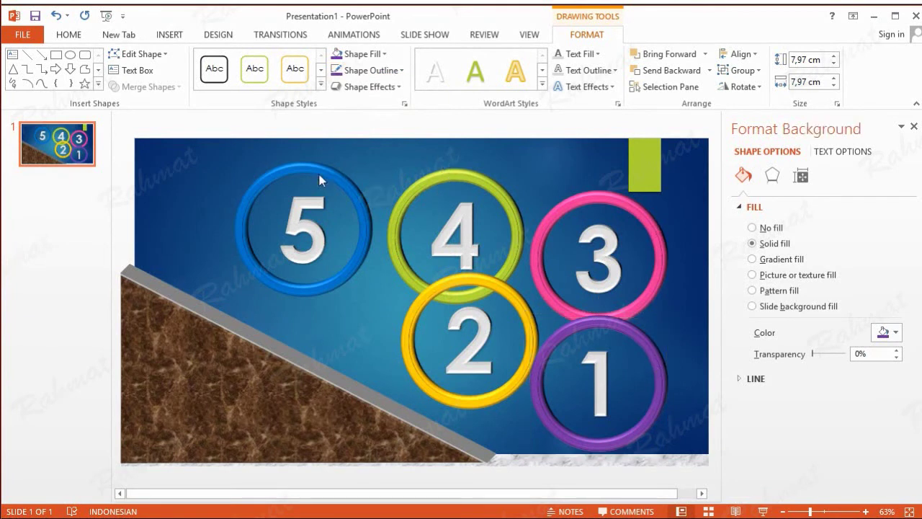
In the Selection pane, rename Group 12 to 5 and Group 13 to 4
click(825, 87)
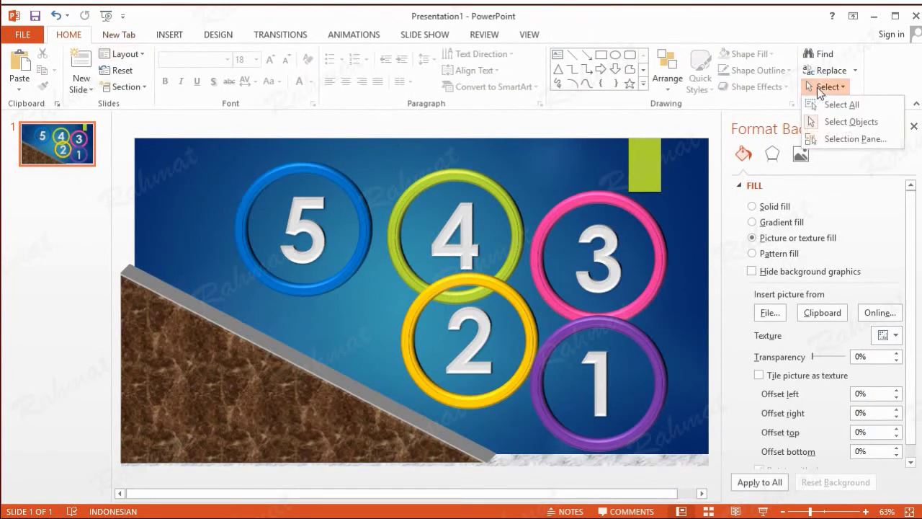
click(850, 138)
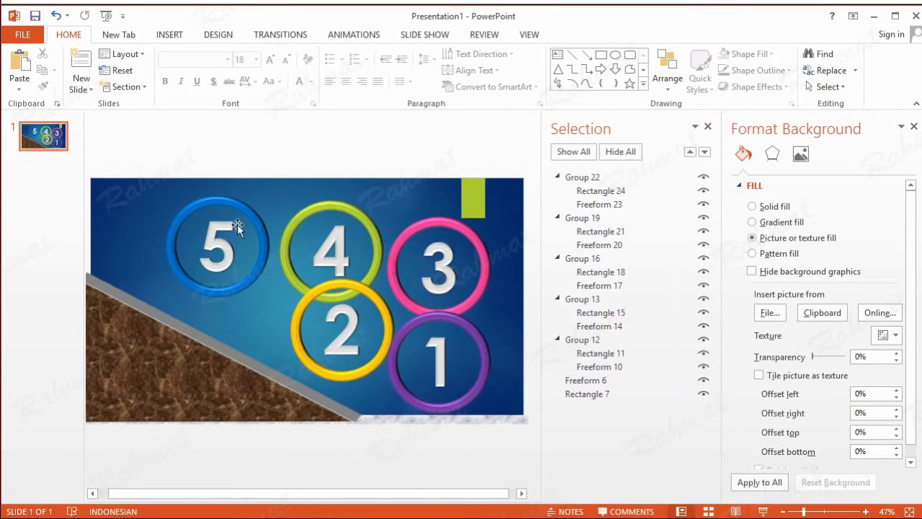
click(233, 205)
double_click(608, 340)
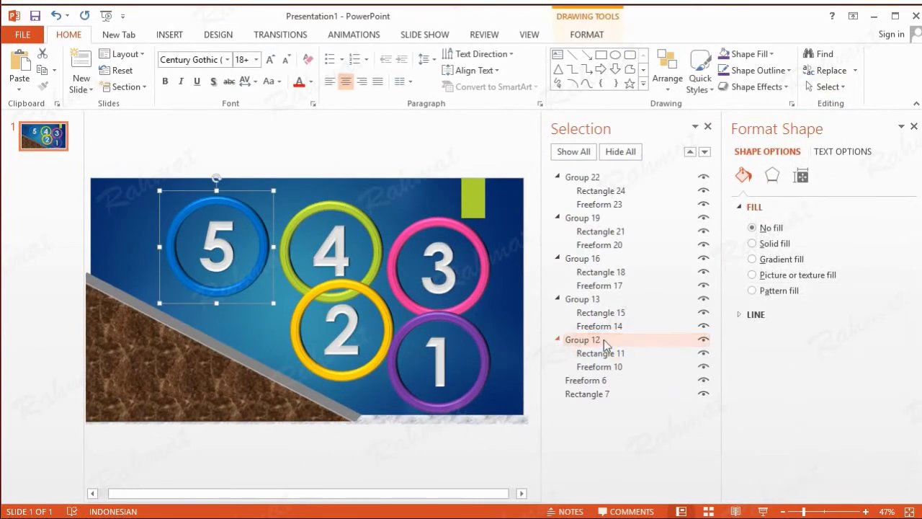
text(5)
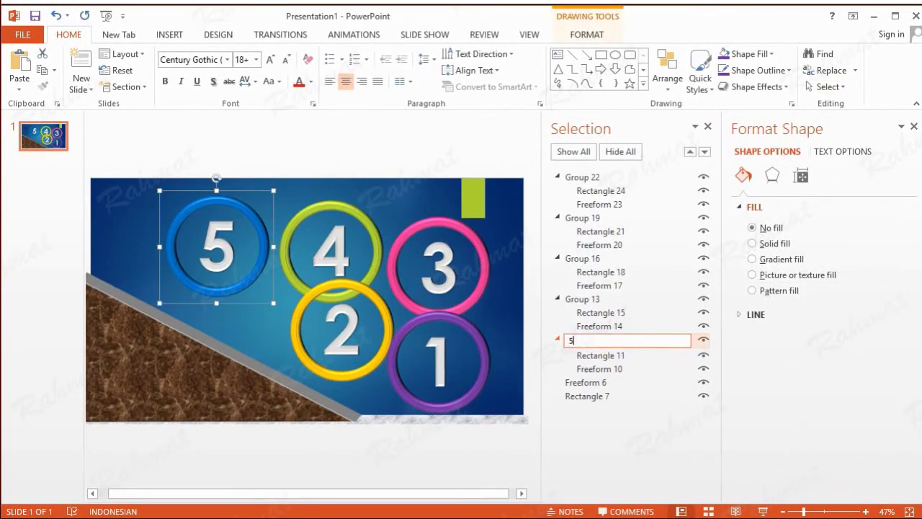
click(364, 218)
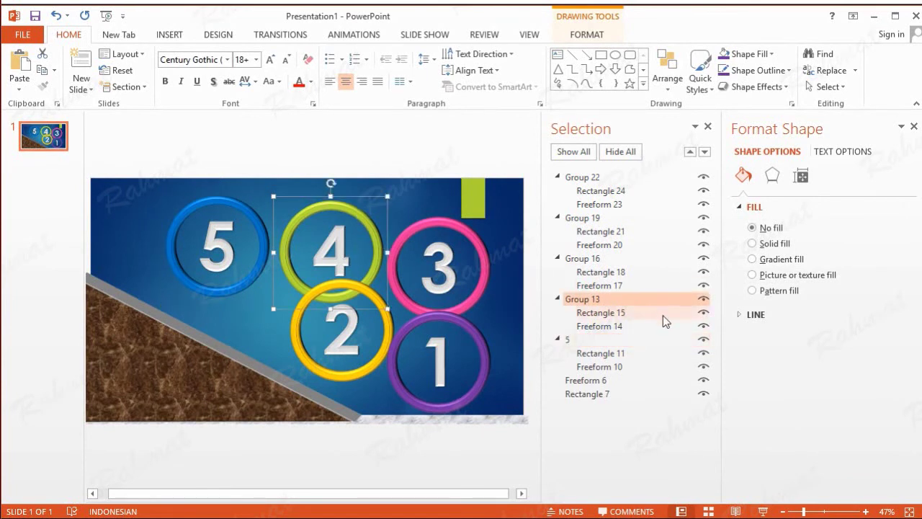
double_click(609, 299)
text(4)
click(454, 189)
Rename Group 16 to 3 and Group 19 to 2
click(452, 244)
double_click(608, 259)
drag(608, 259, 544, 258)
text(3)
key(Return)
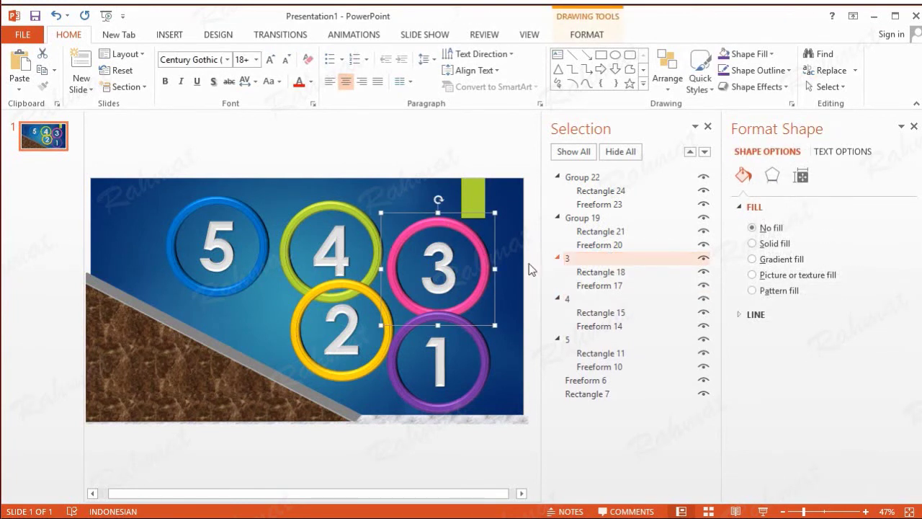
click(591, 218)
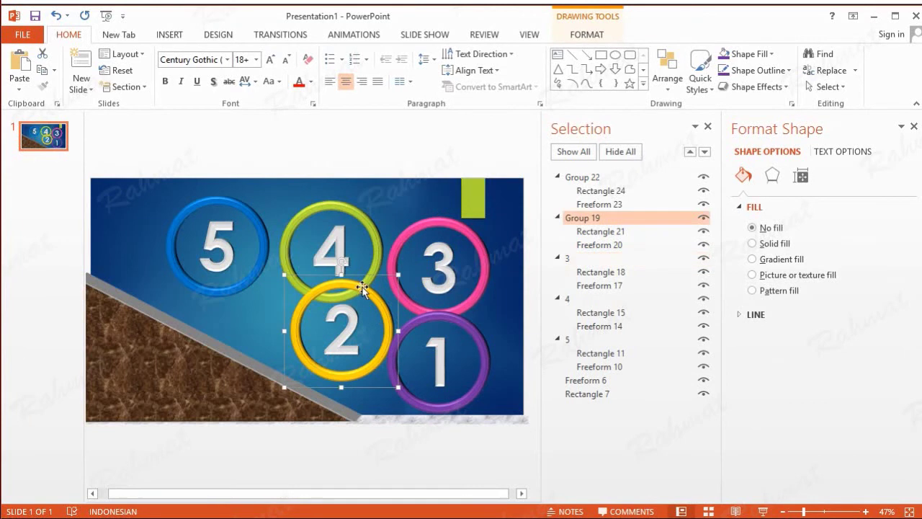
click(618, 218)
drag(618, 217, 562, 218)
text(2)
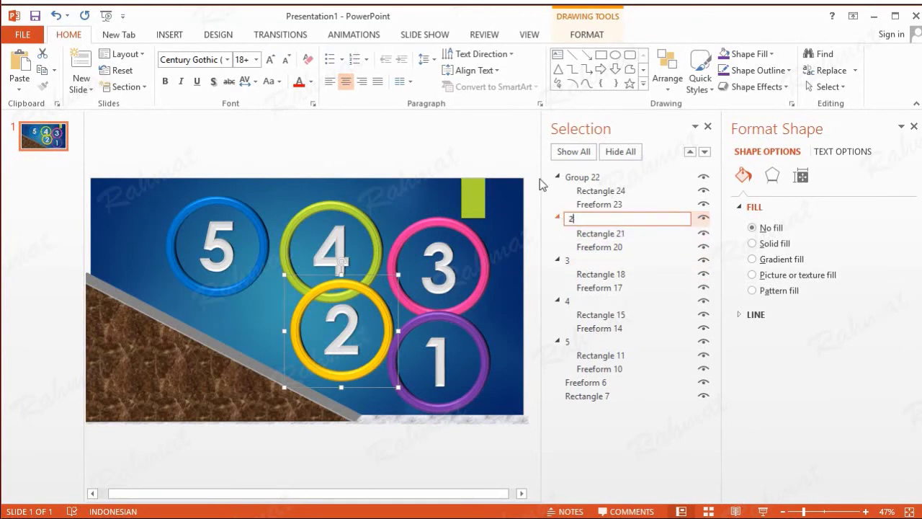
click(511, 140)
Rename the purple ring's Group 22 to 1
click(473, 326)
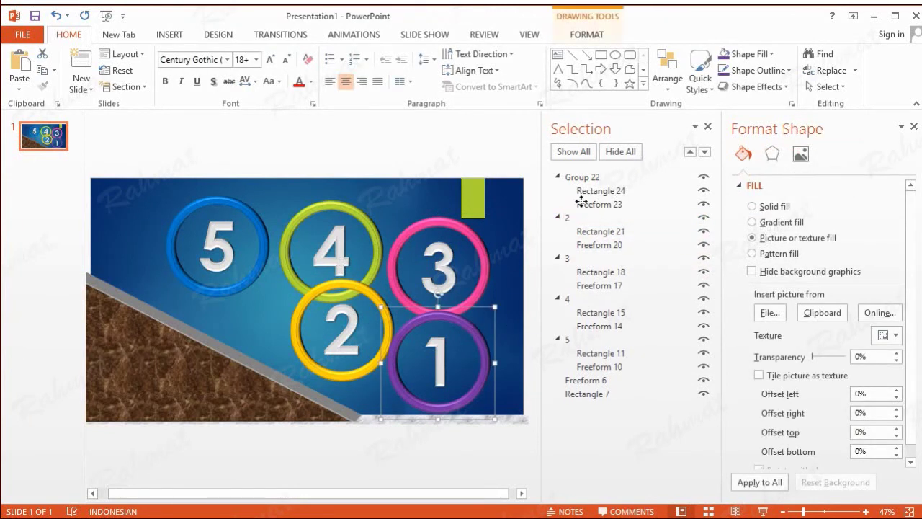
click(605, 178)
drag(608, 178, 546, 179)
text(1)
key(Return)
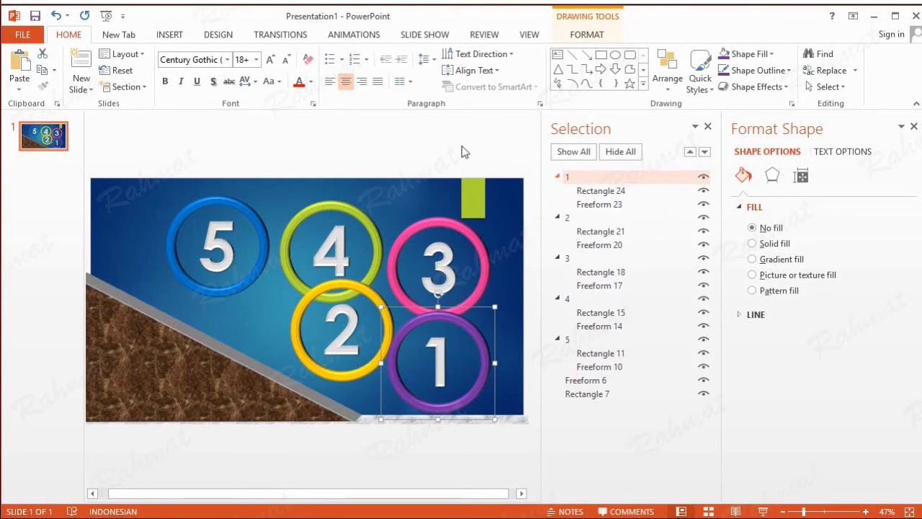
click(465, 151)
click(232, 201)
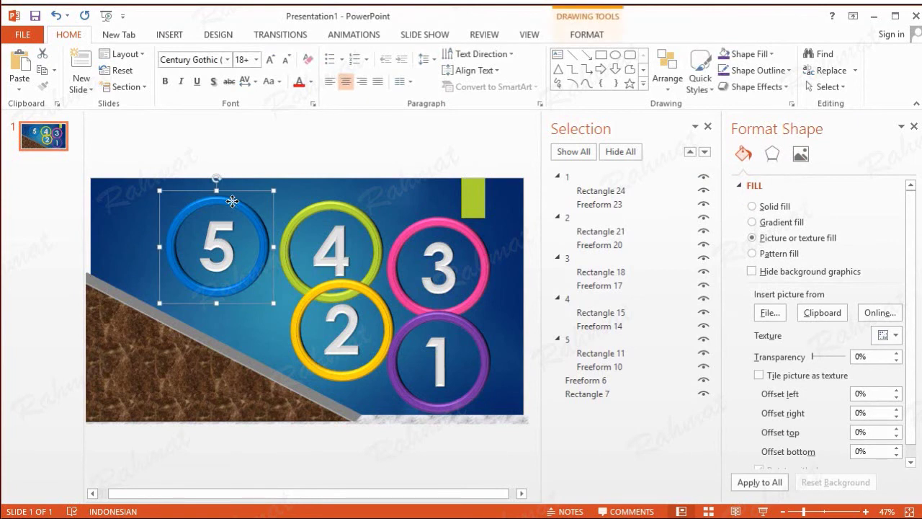
Position ring 5 at -3,34 cm horizontal and 0,32 cm vertical
right_click(233, 203)
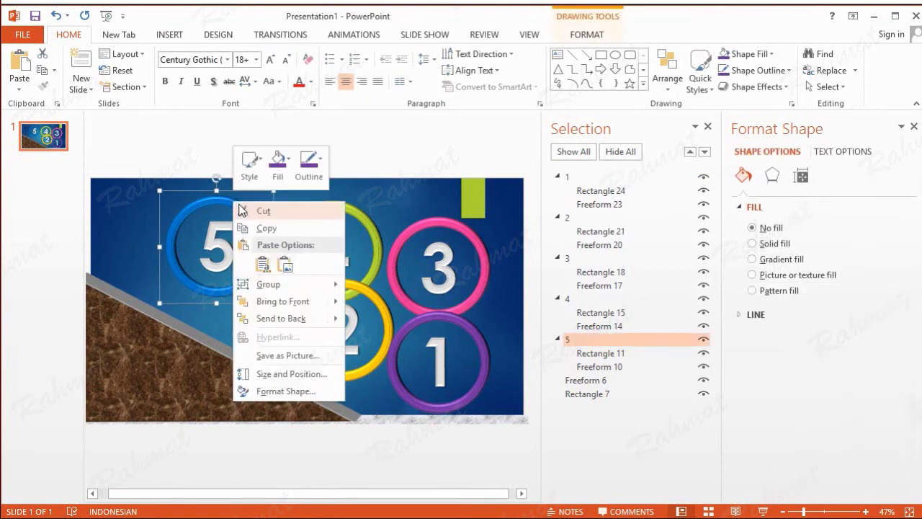
click(310, 374)
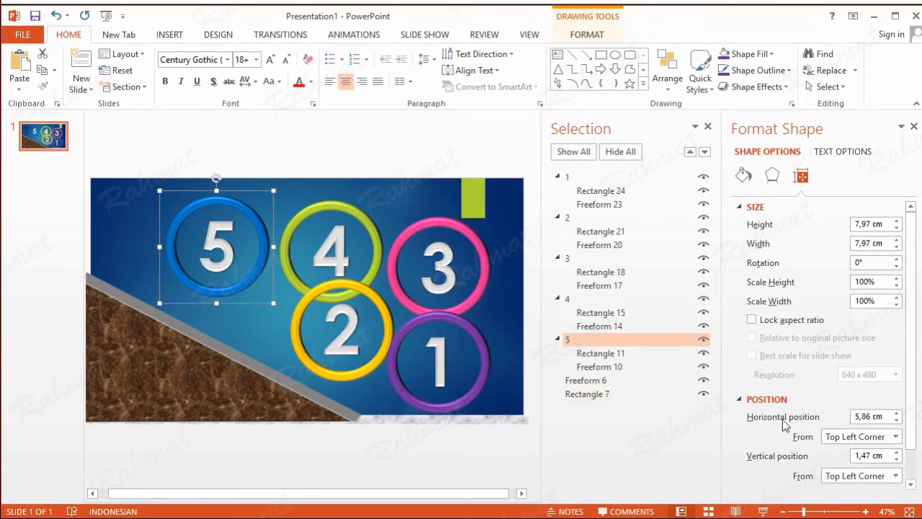
click(860, 415)
drag(870, 415, 841, 415)
text(-3,34)
click(862, 455)
drag(871, 456, 820, 449)
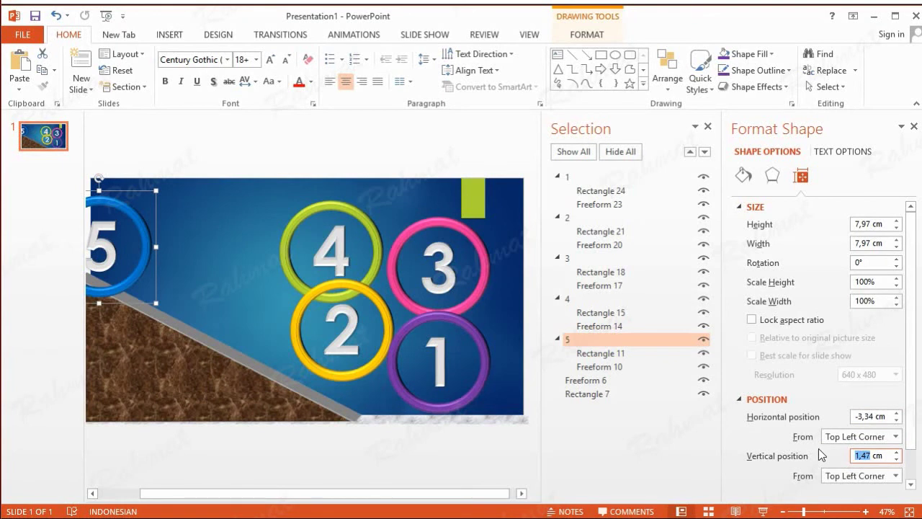
text(0,3)
text(2)
key(Return)
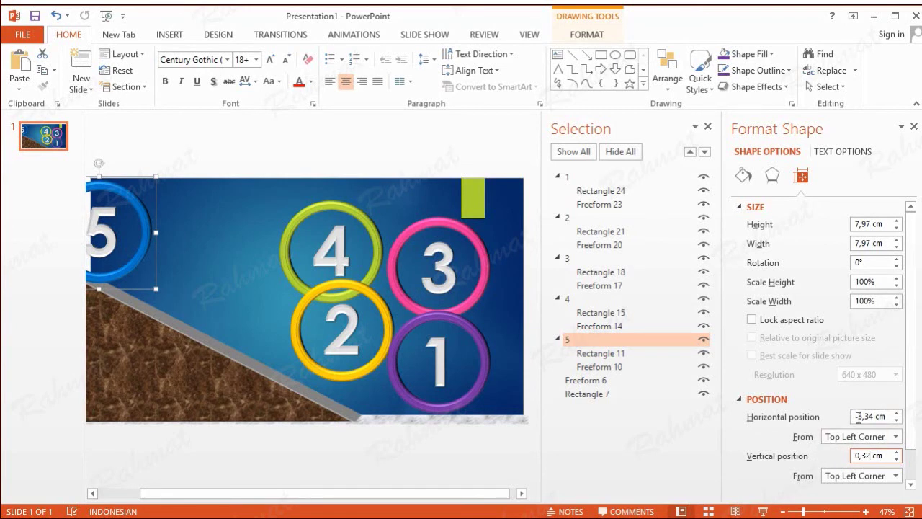
Move ring 4 to the same -3,34 cm by 0,32 cm position
click(356, 214)
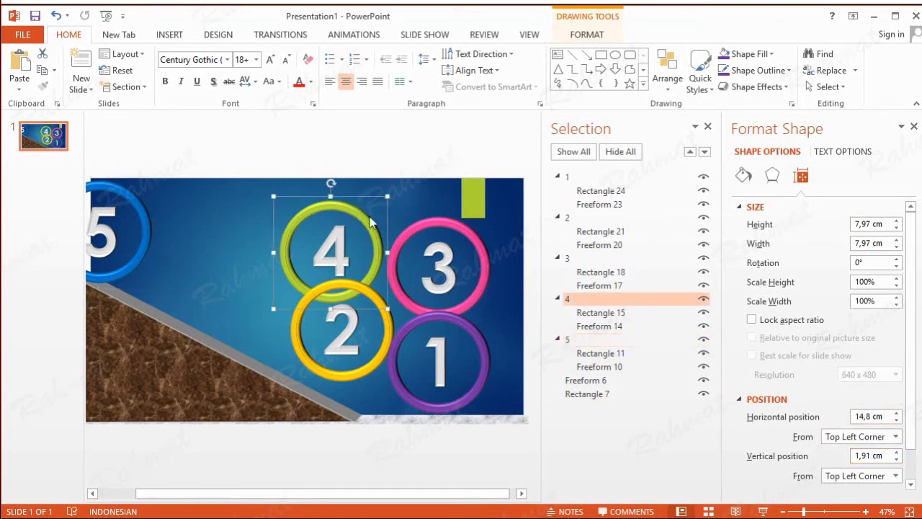
drag(877, 416, 786, 412)
key(BackSpace)
text(34)
key(Tab)
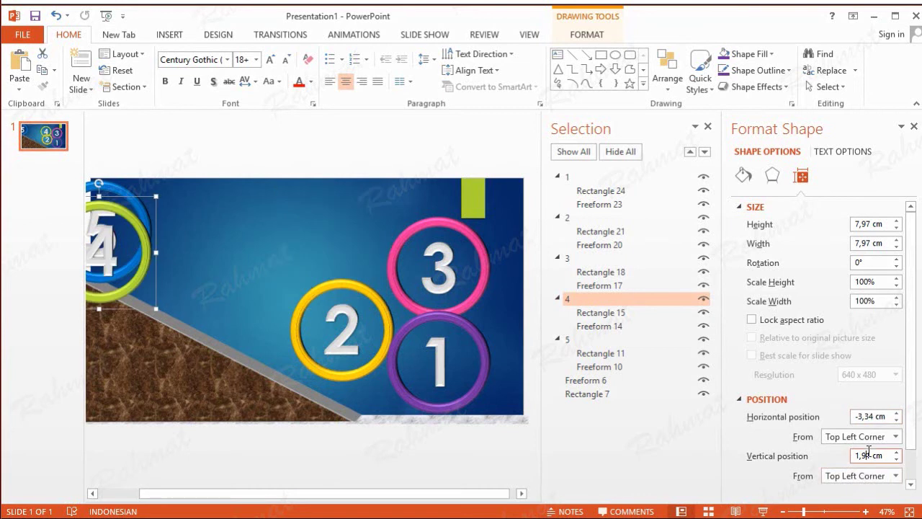
text(0,)
key(Return)
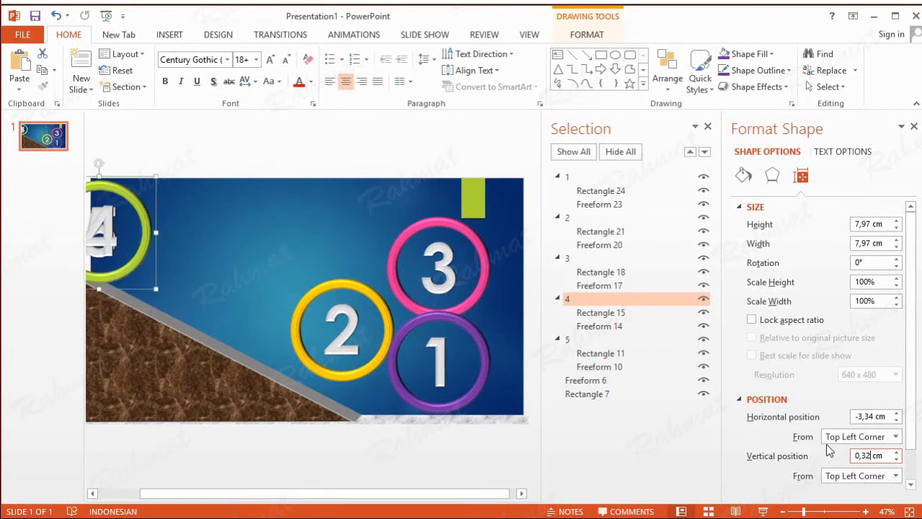
Position ring 3 at -3,34 cm horizontal and 0,32 cm vertical
click(478, 235)
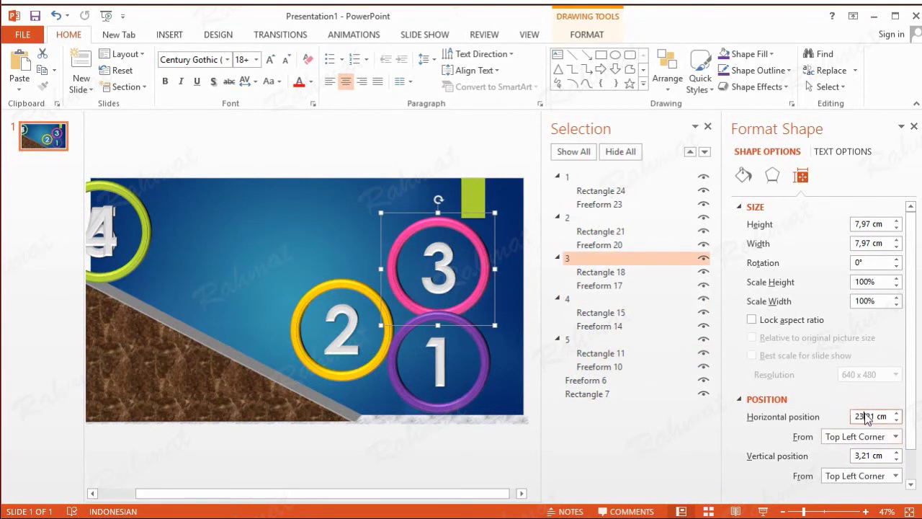
drag(875, 416, 826, 412)
text(-)
text(3,34)
click(871, 456)
drag(872, 455, 812, 453)
text(0,)
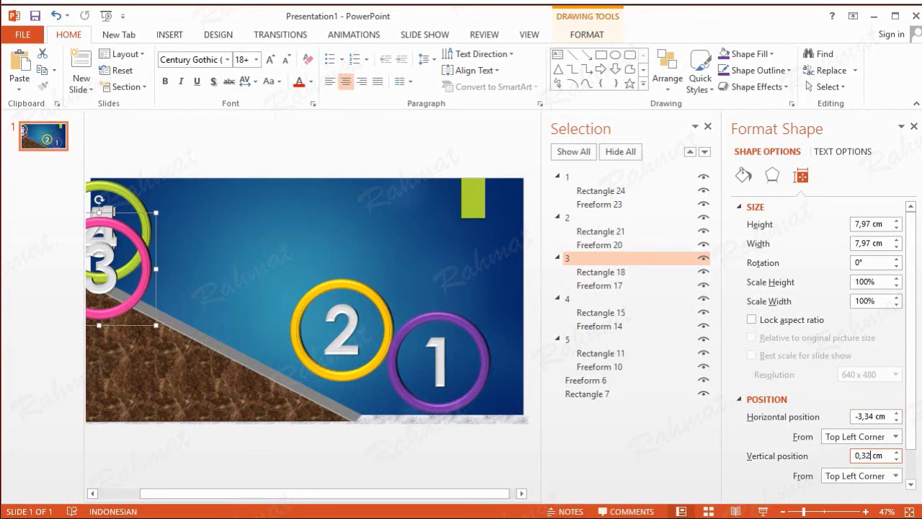
key(Return)
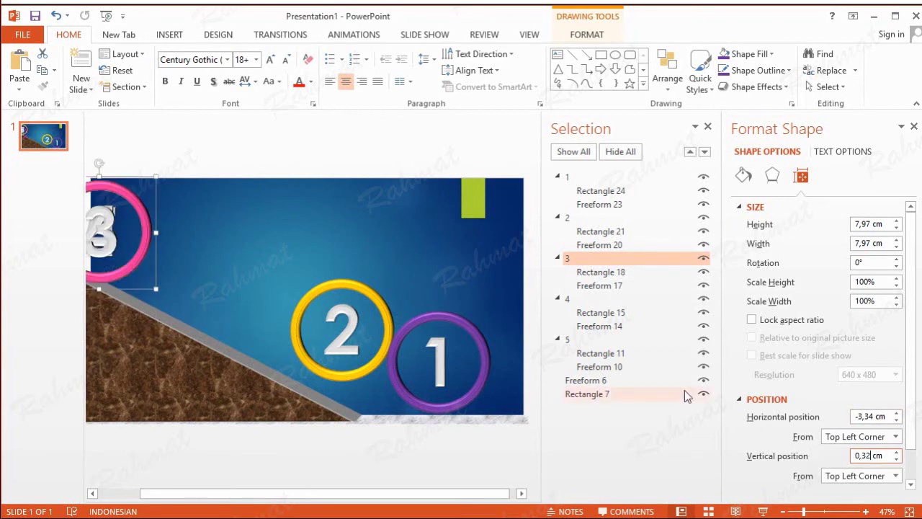
Move ring 2 to -3,34 cm horizontal and 0,32 cm vertical
click(372, 295)
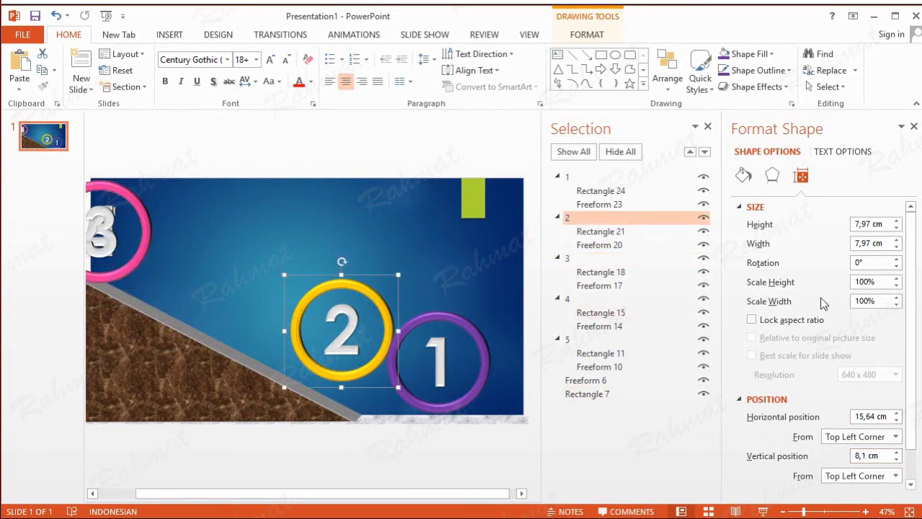
double_click(869, 415)
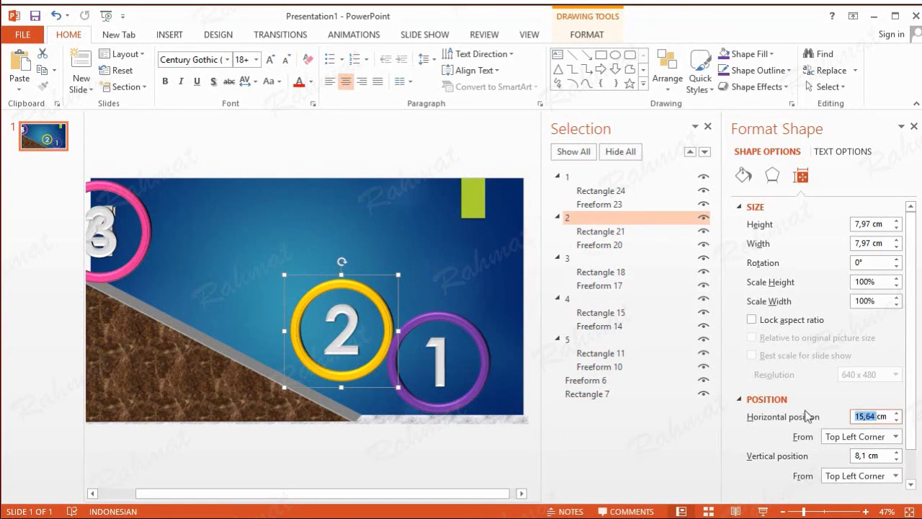
text(-3,34)
drag(867, 455, 827, 447)
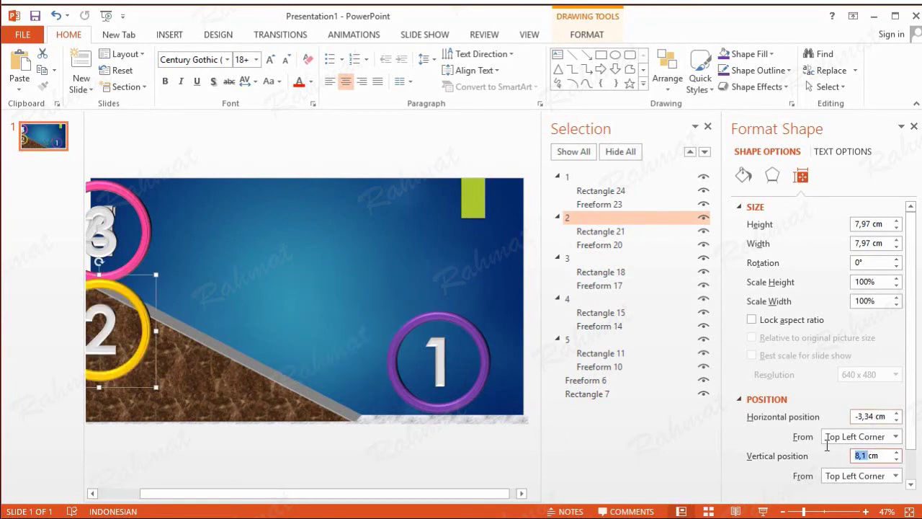
text(0)
key(Return)
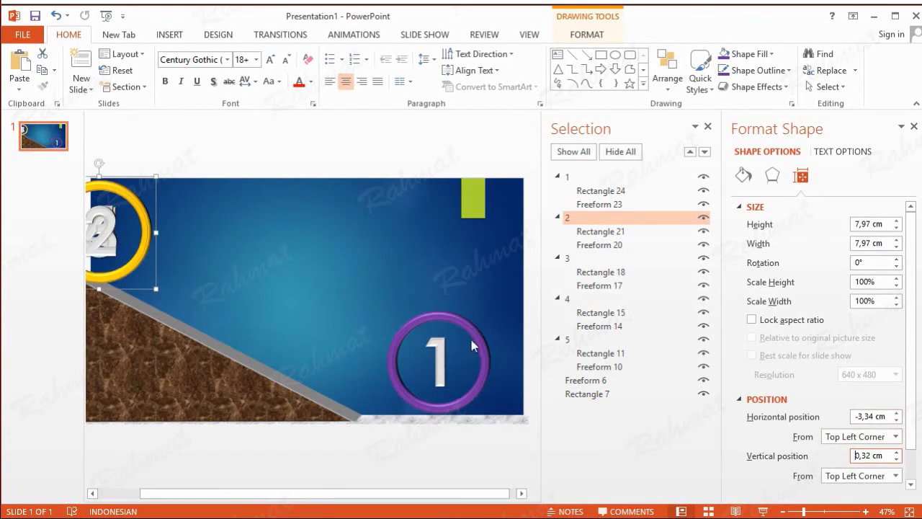
Move ring 1 to -3,34 cm horizontal and 0,32 cm vertical
click(469, 328)
click(867, 420)
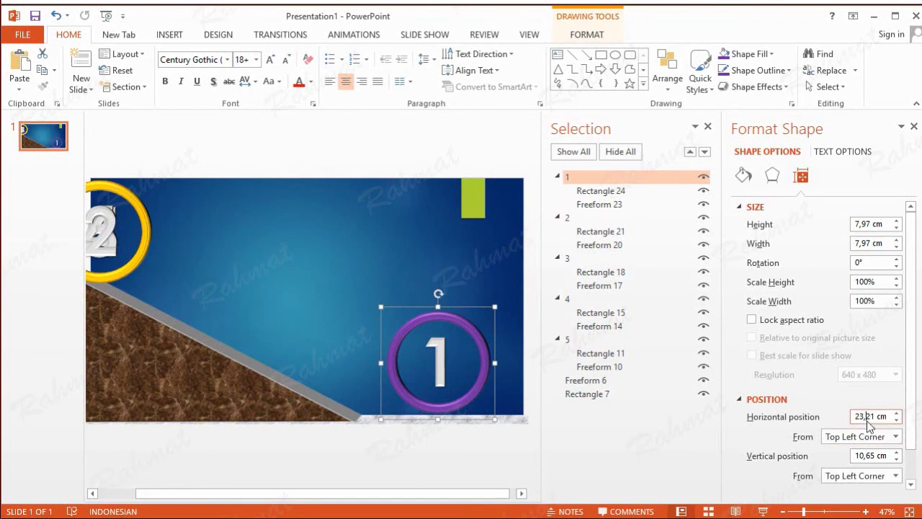
drag(876, 416, 824, 408)
text(-3)
key(Return)
click(870, 457)
drag(876, 456, 788, 447)
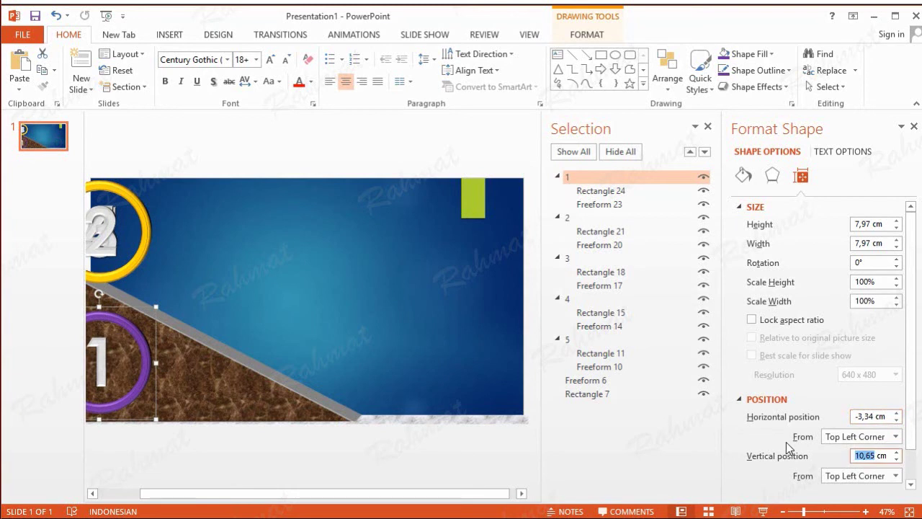
text(0)
key(Return)
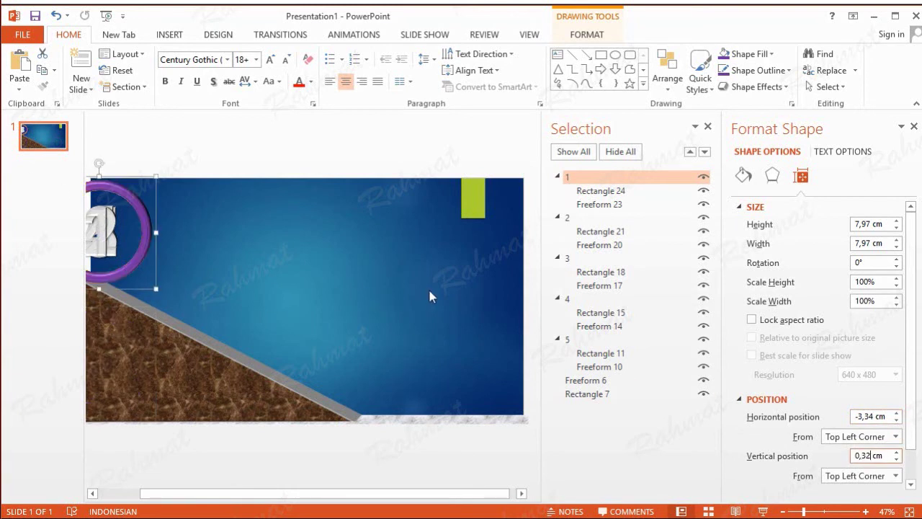
click(139, 494)
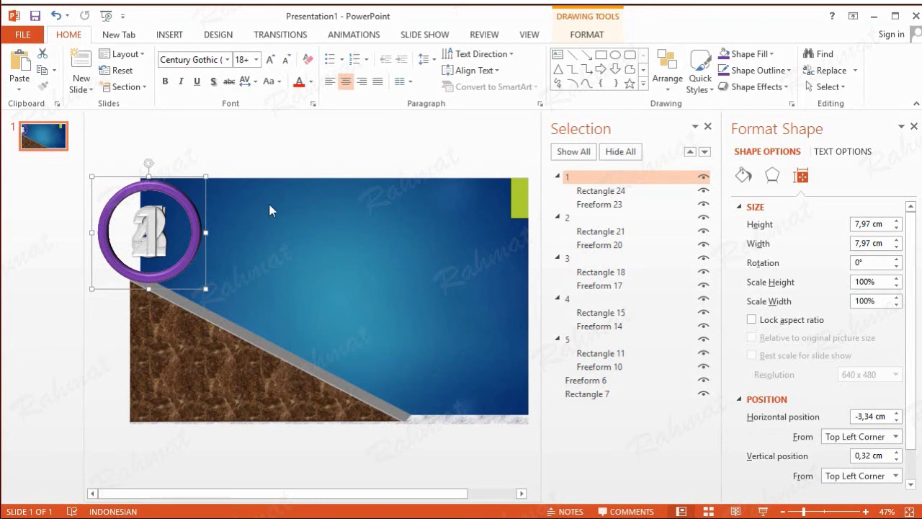
Close the Format Shape pane, open the Animation Pane, and select number group 5
click(355, 36)
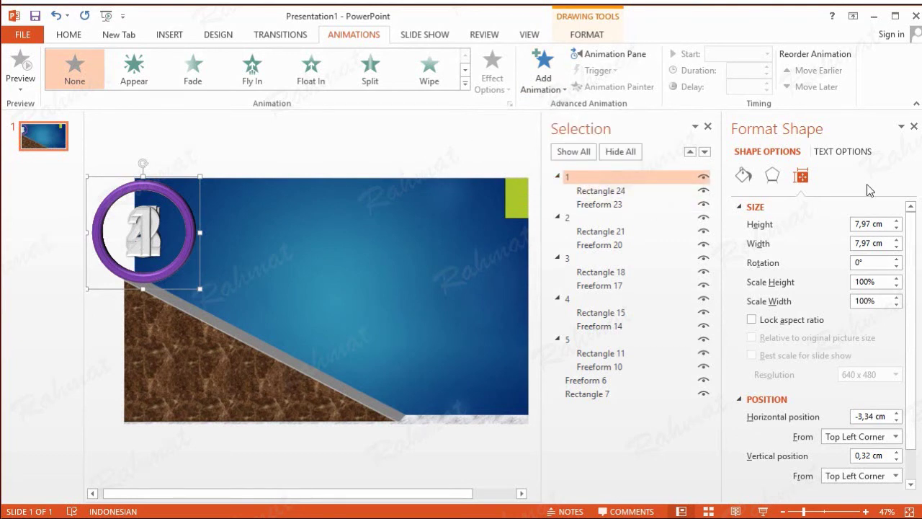
click(913, 126)
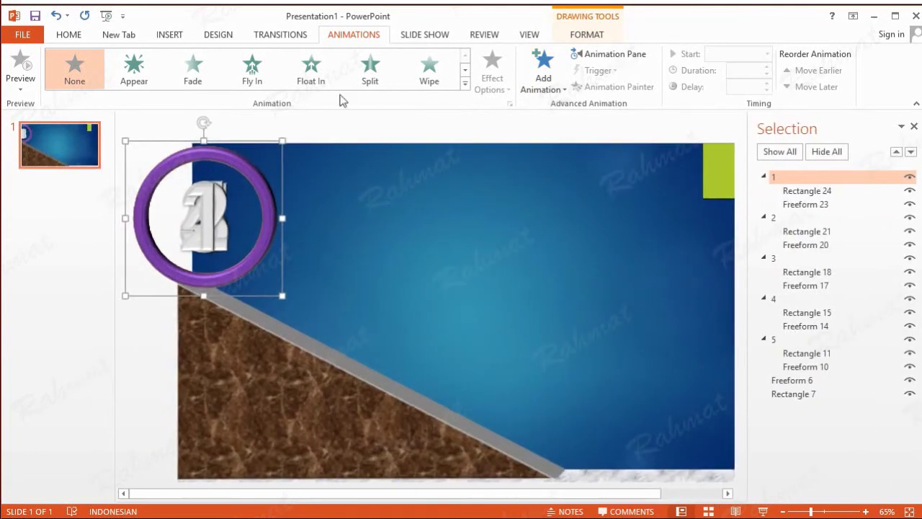
click(624, 61)
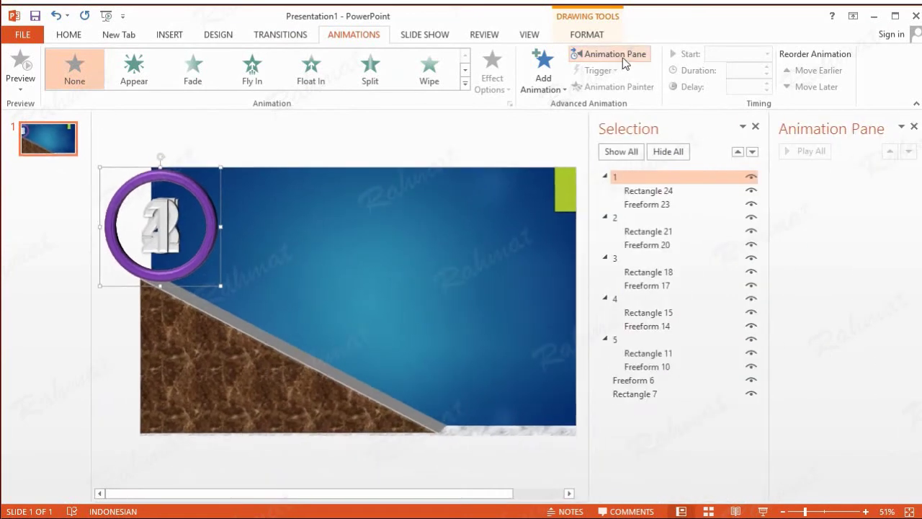
click(628, 339)
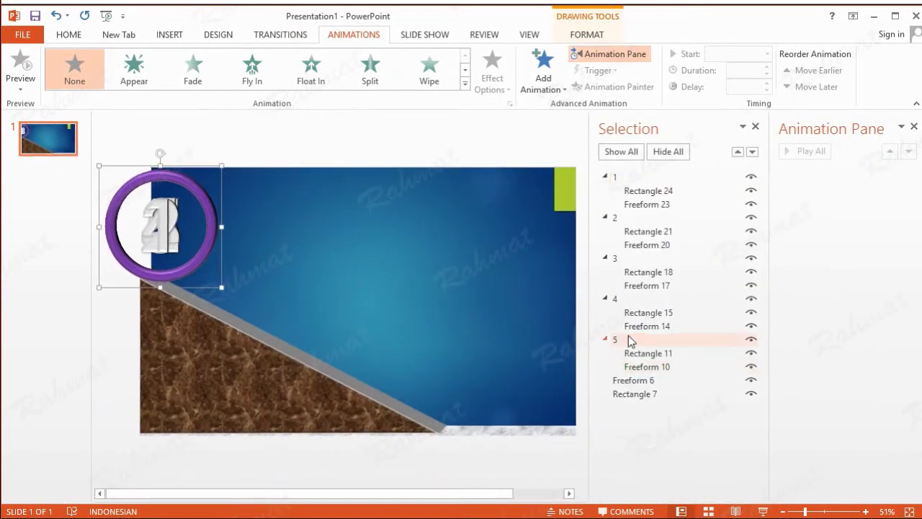
click(555, 92)
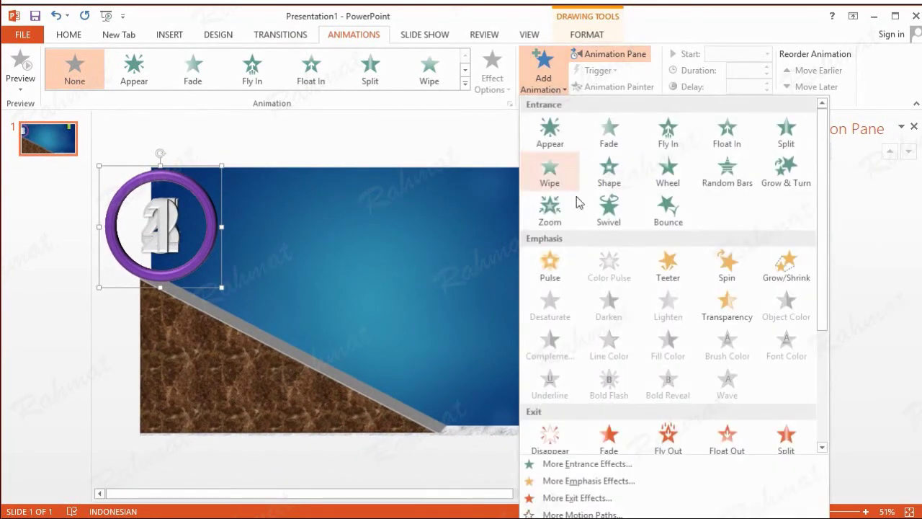
Apply the Disappear exit effect to number groups 5, 4 and 3
click(590, 497)
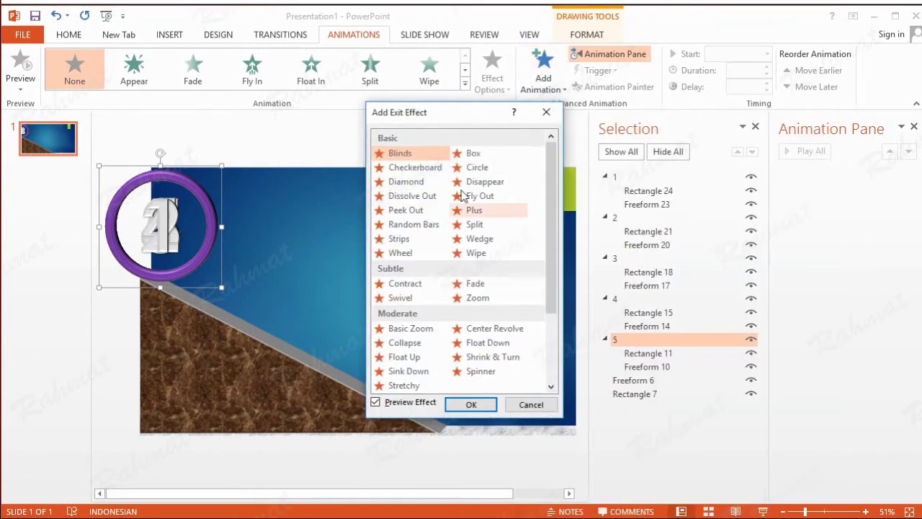
click(479, 184)
click(471, 404)
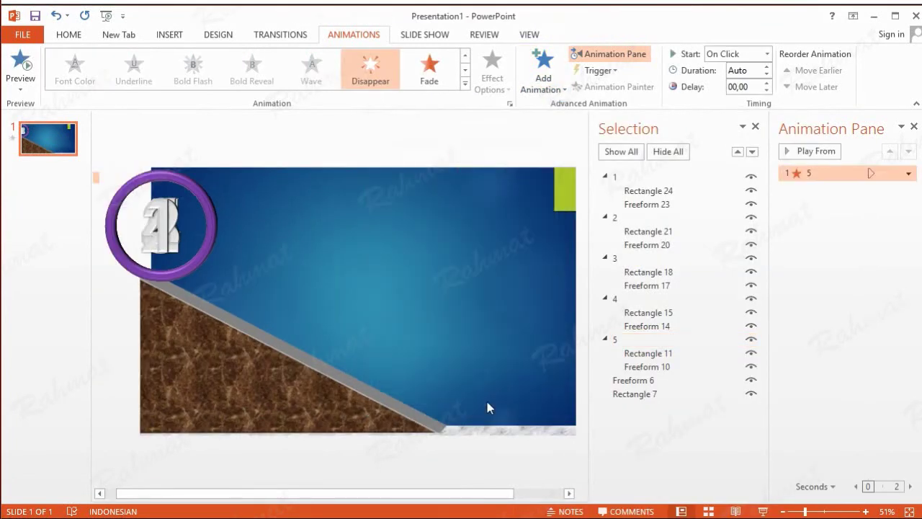
click(633, 303)
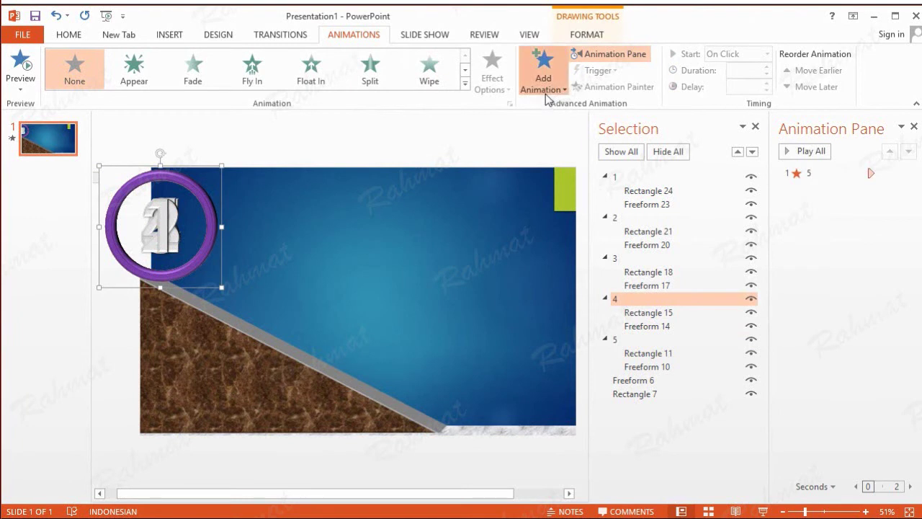
click(545, 86)
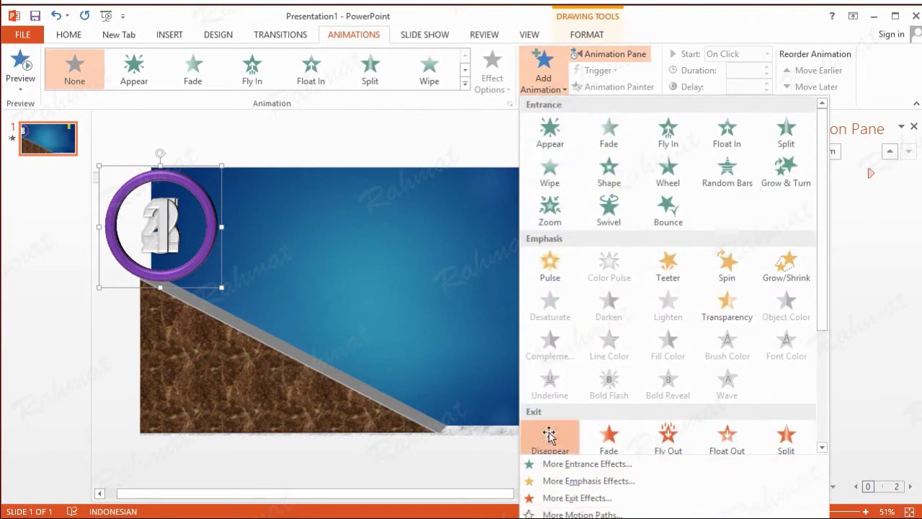
click(547, 434)
click(645, 258)
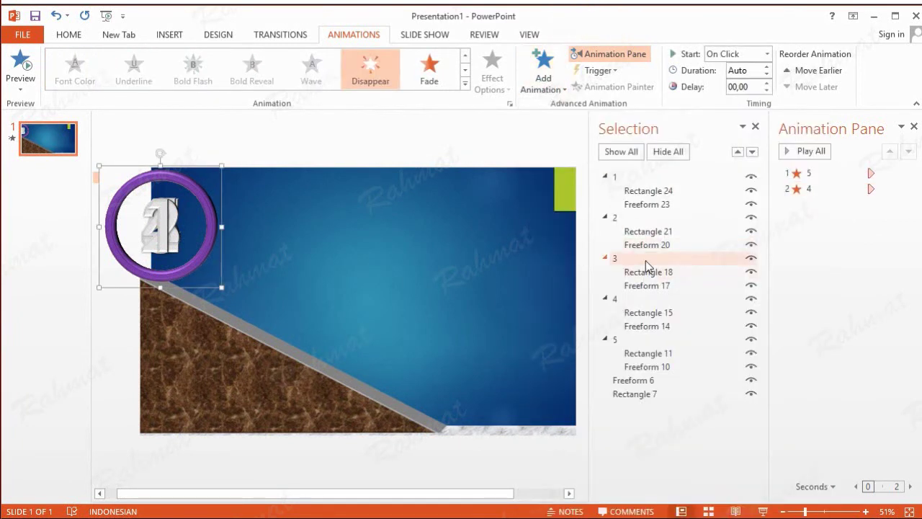
click(549, 92)
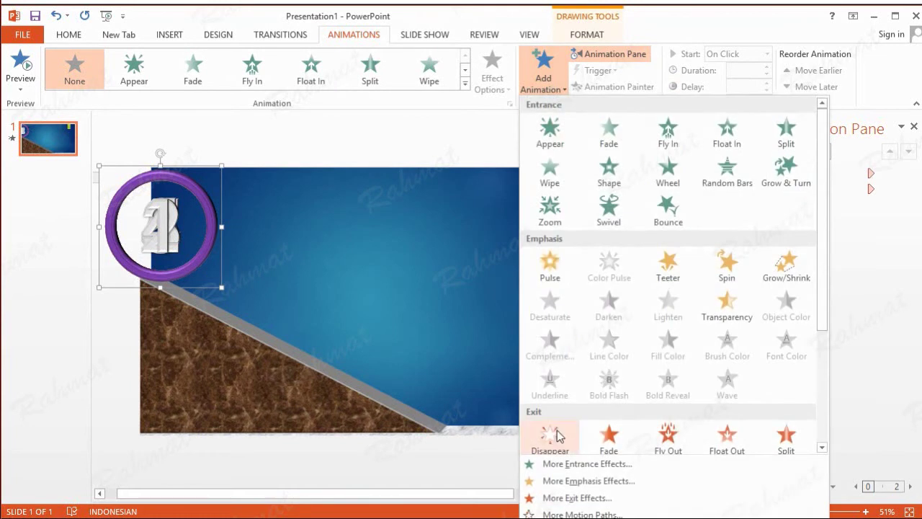
click(552, 434)
Apply Disappear exits to groups 2 and 1, then select the bottom strip Rectangle 7
click(622, 218)
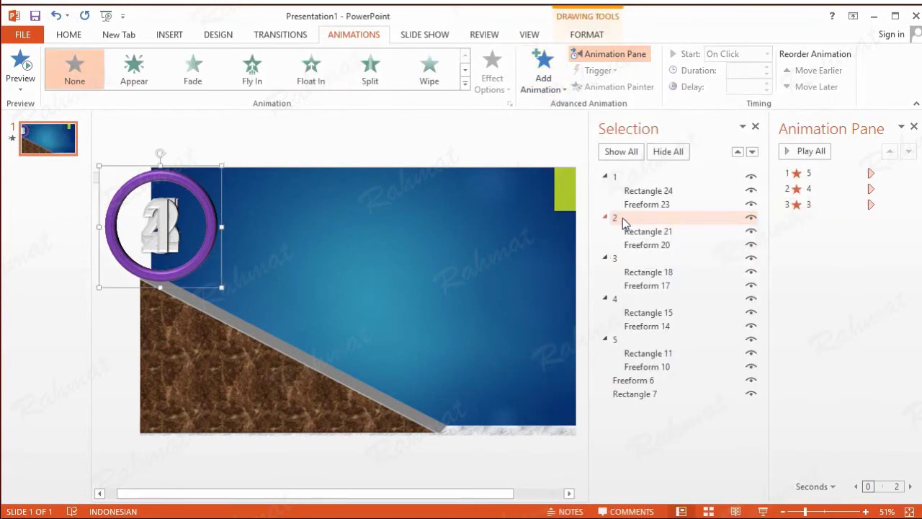
click(554, 92)
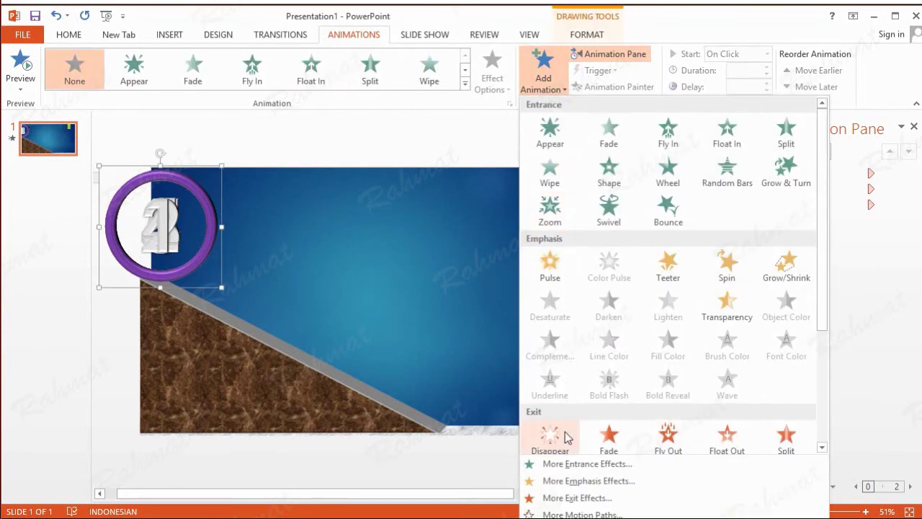
click(564, 434)
click(624, 176)
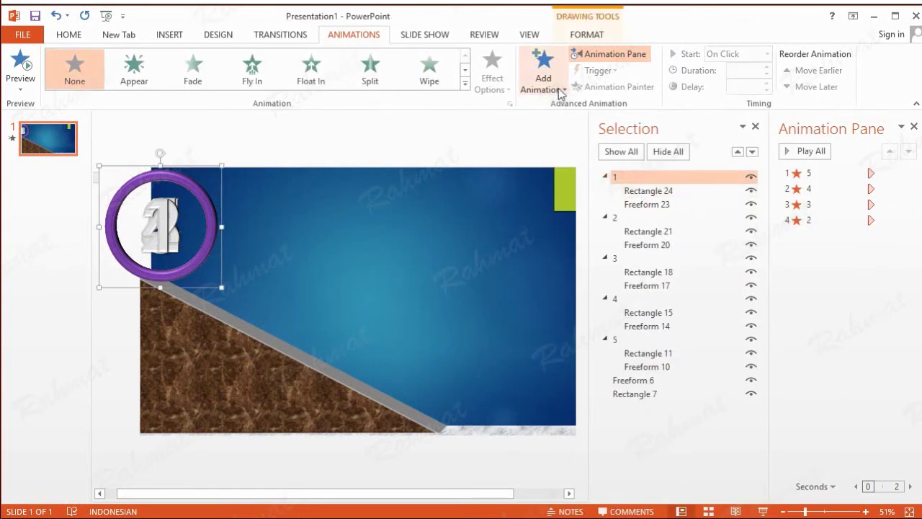
click(558, 92)
click(548, 440)
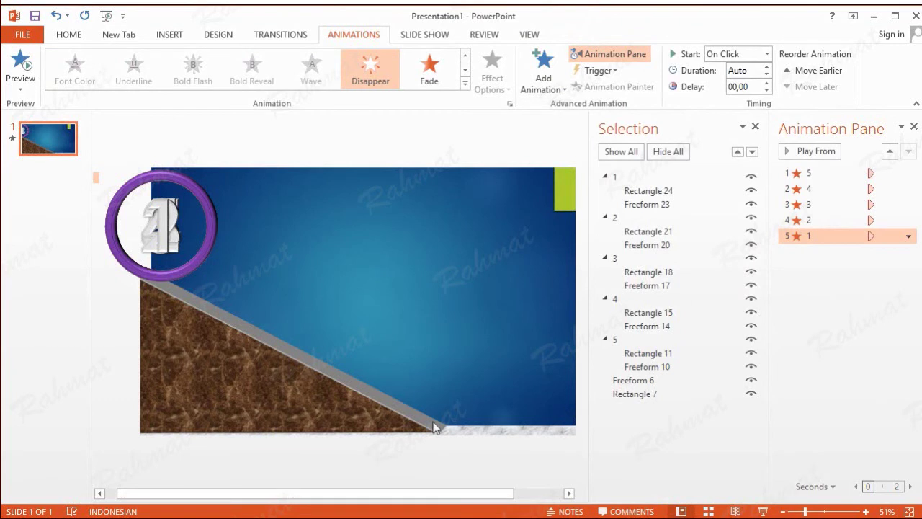
click(503, 426)
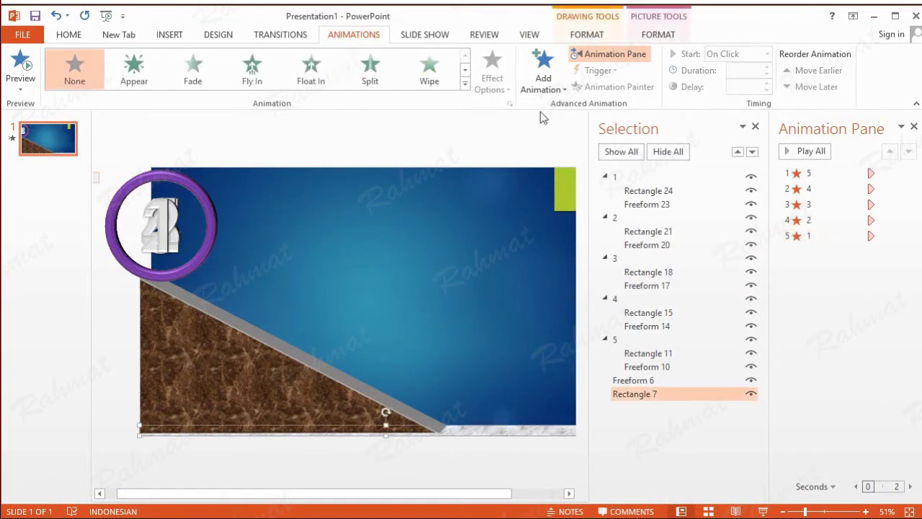
Add a Disappear exit to Rectangle 7 and set groups 5 and 4 to start With Previous
click(552, 90)
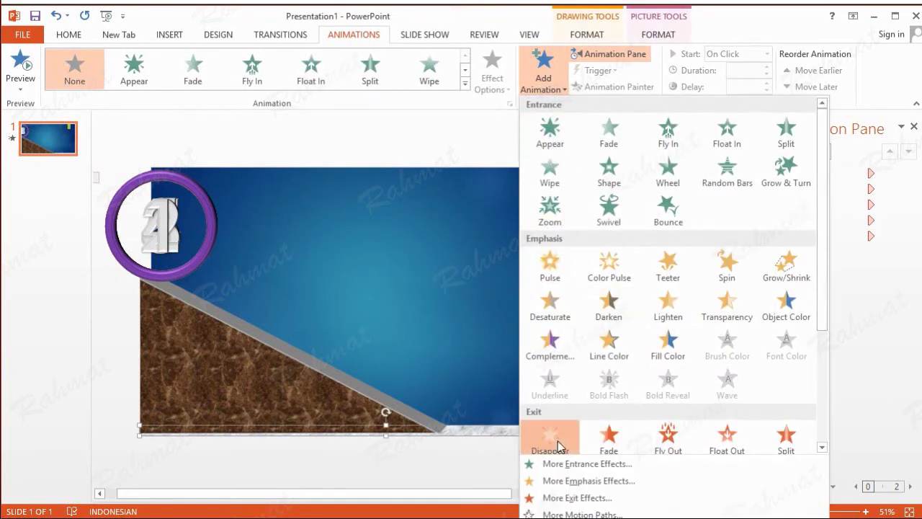
click(558, 445)
click(891, 175)
click(909, 175)
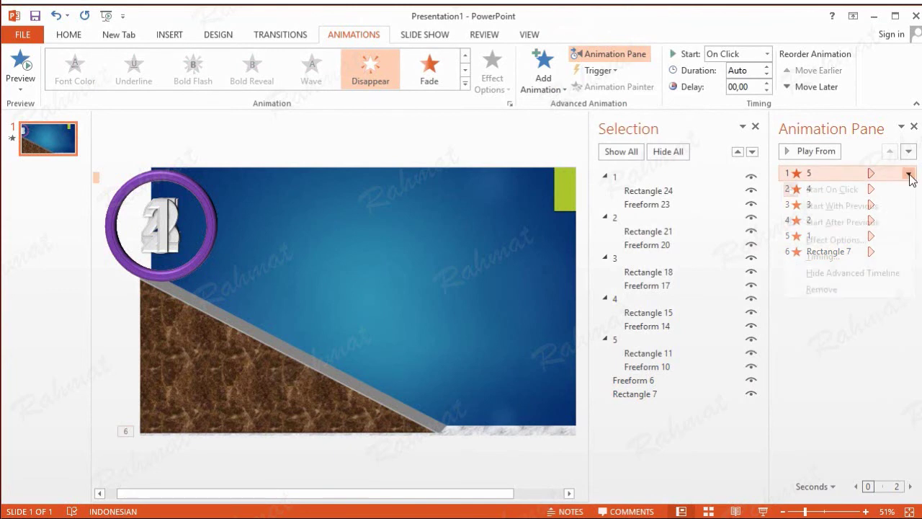
click(857, 207)
click(868, 189)
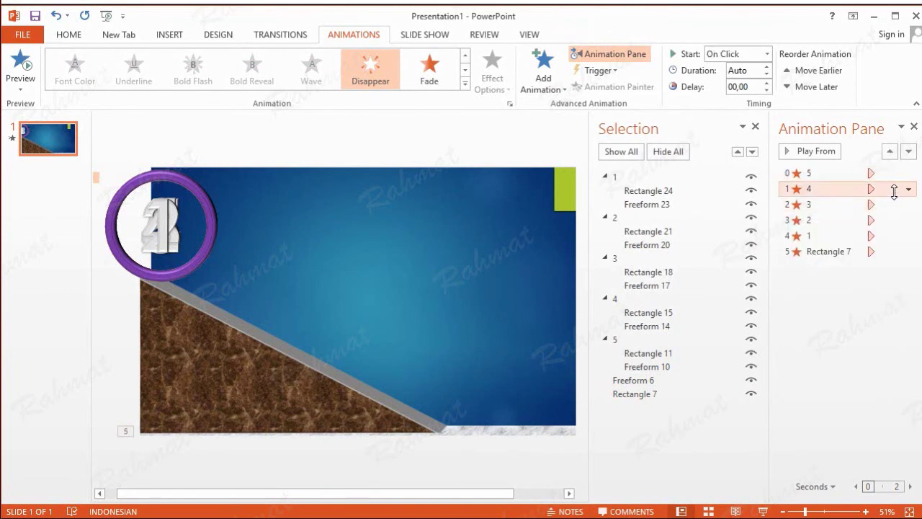
click(908, 189)
click(849, 223)
Set the Disappear exits of groups 3, 2 and 1 to start With Previous
click(872, 205)
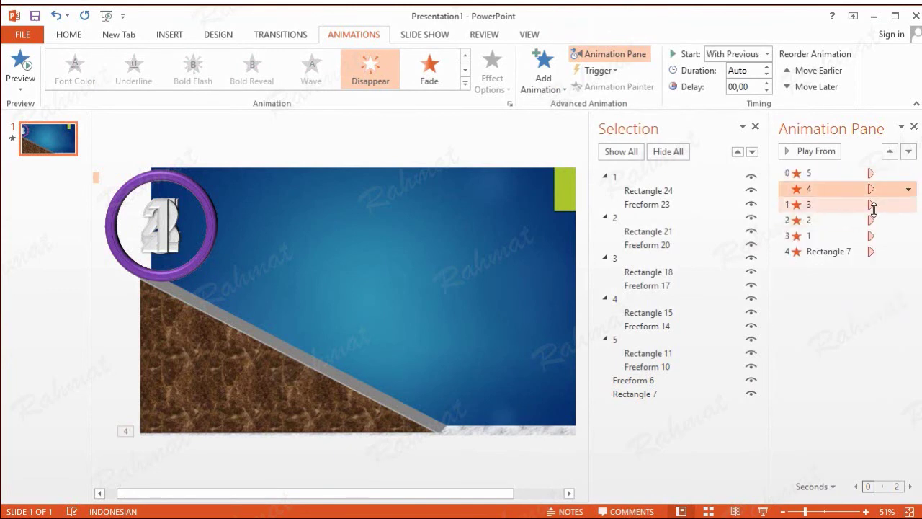
click(908, 204)
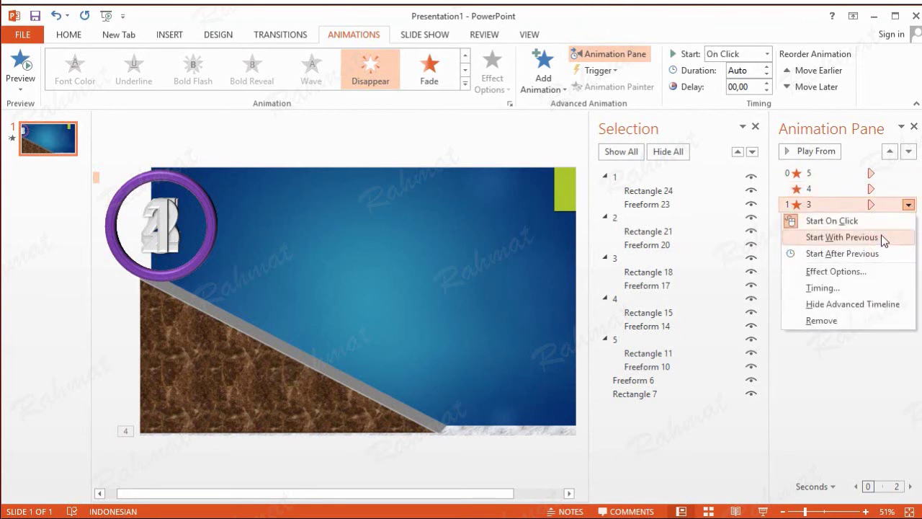
click(828, 237)
click(880, 220)
click(909, 220)
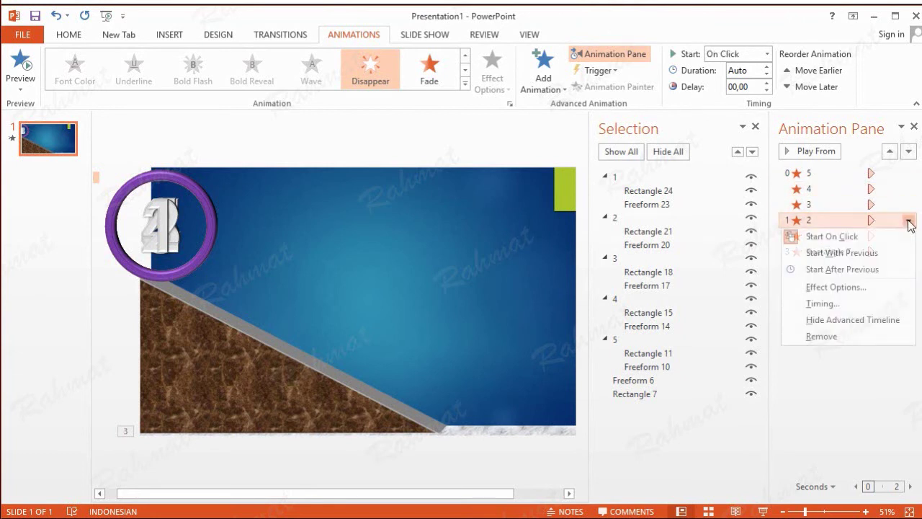
click(867, 252)
click(883, 236)
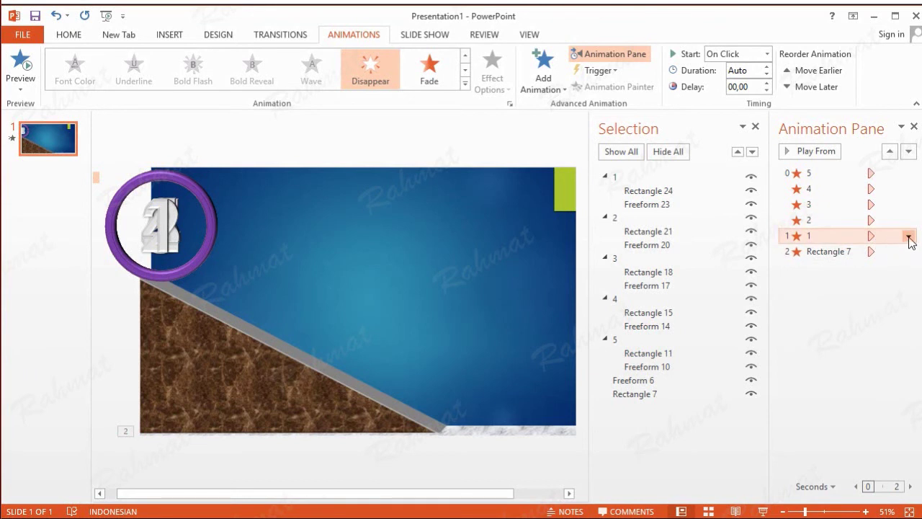
click(908, 235)
click(874, 269)
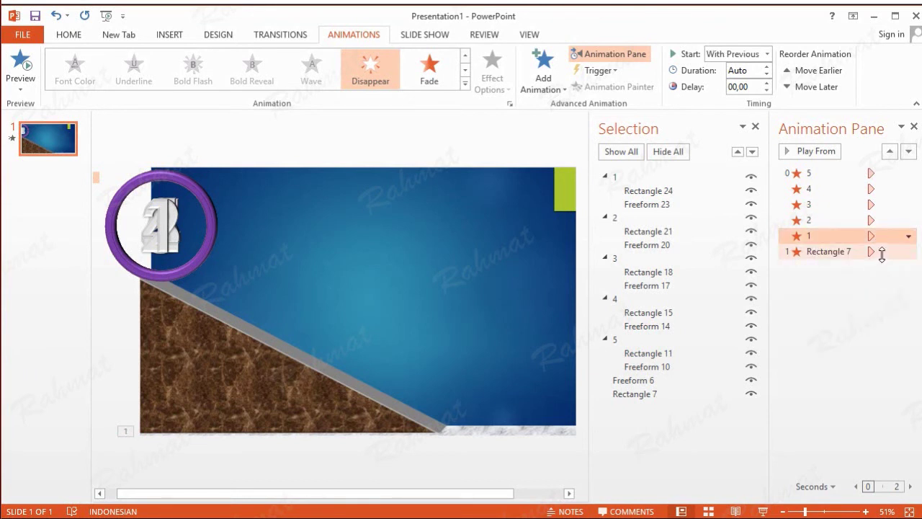
Set Rectangle 7's Disappear exit to start With Previous in its Timing dialog
click(881, 252)
click(908, 251)
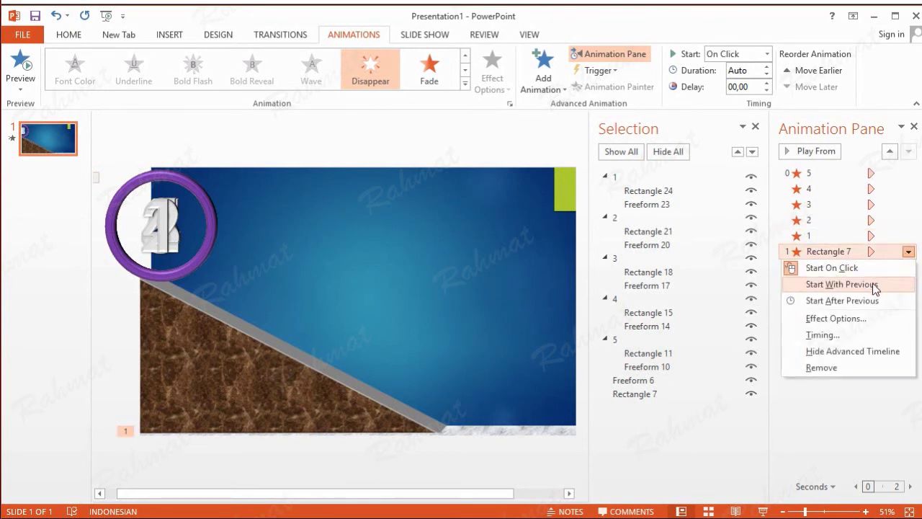
click(825, 334)
click(437, 201)
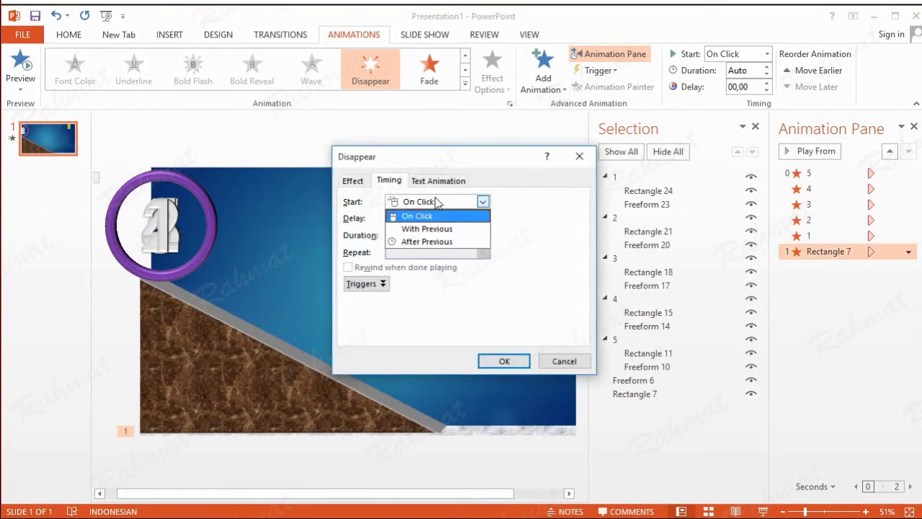
click(437, 229)
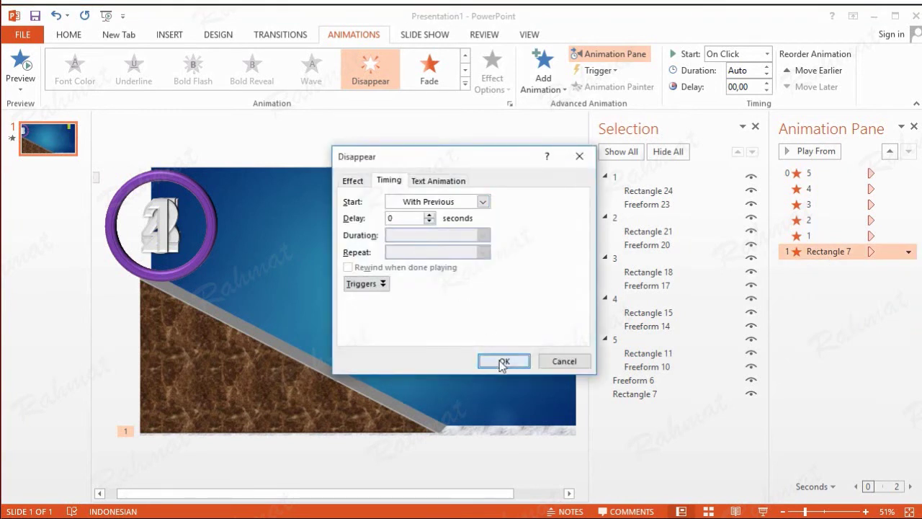
click(499, 360)
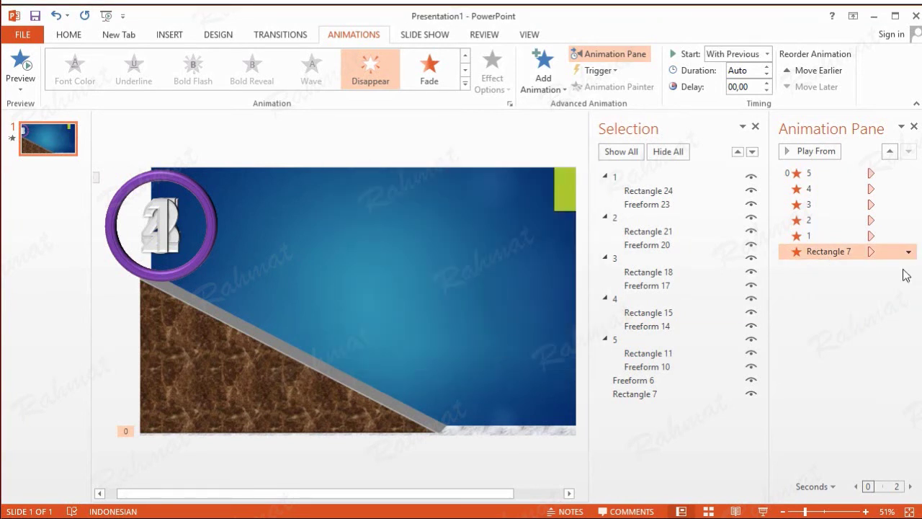
Give the brown slope Freeform 6 the Right motion path from More Motion Paths
click(313, 373)
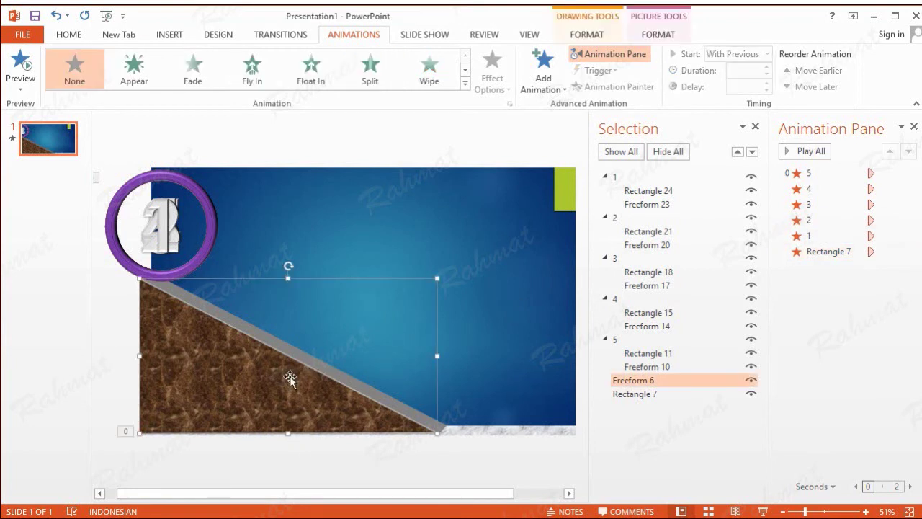
click(525, 432)
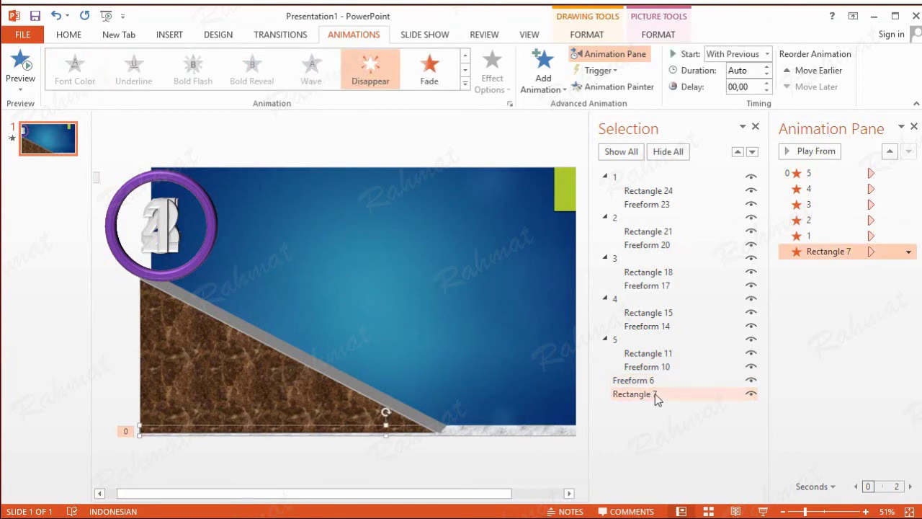
click(304, 381)
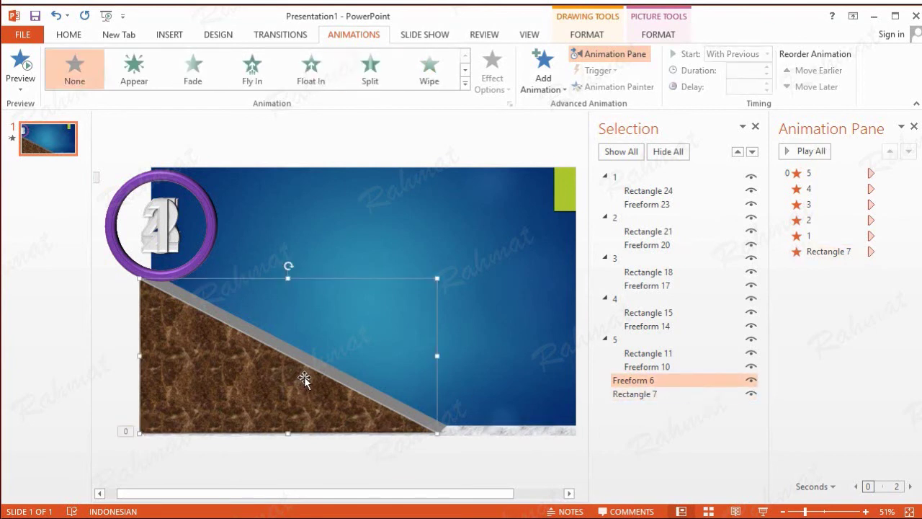
click(545, 92)
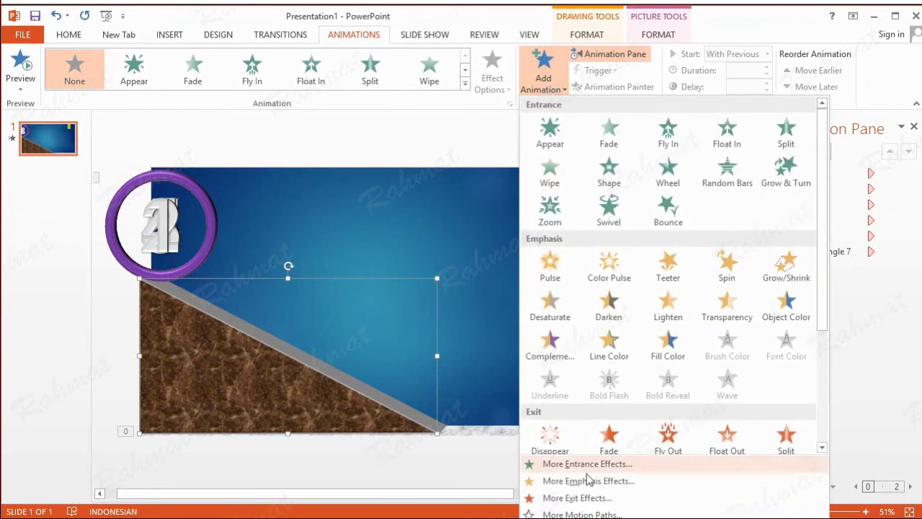
click(592, 515)
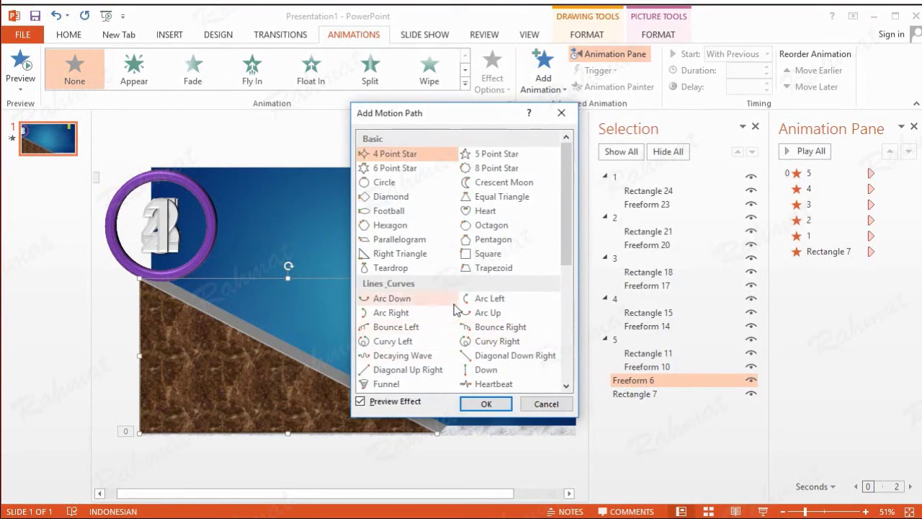
scroll(447, 317, down, 1)
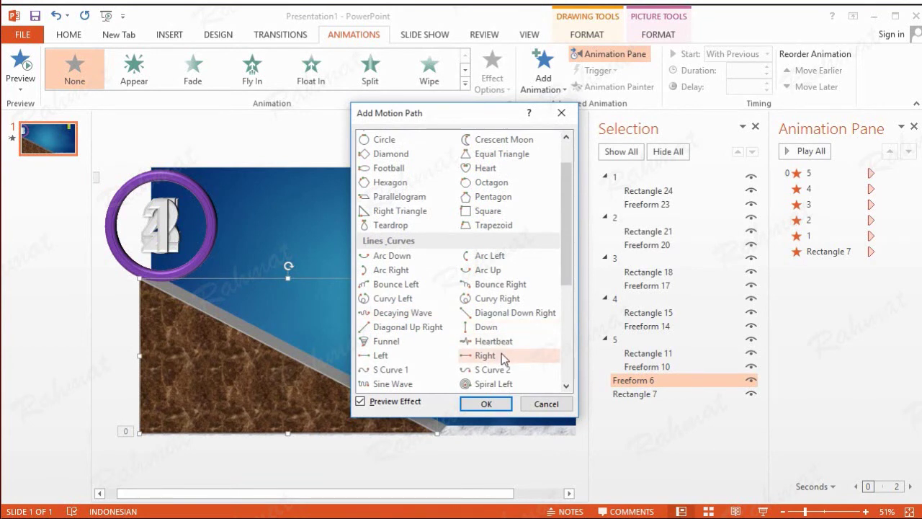
click(502, 353)
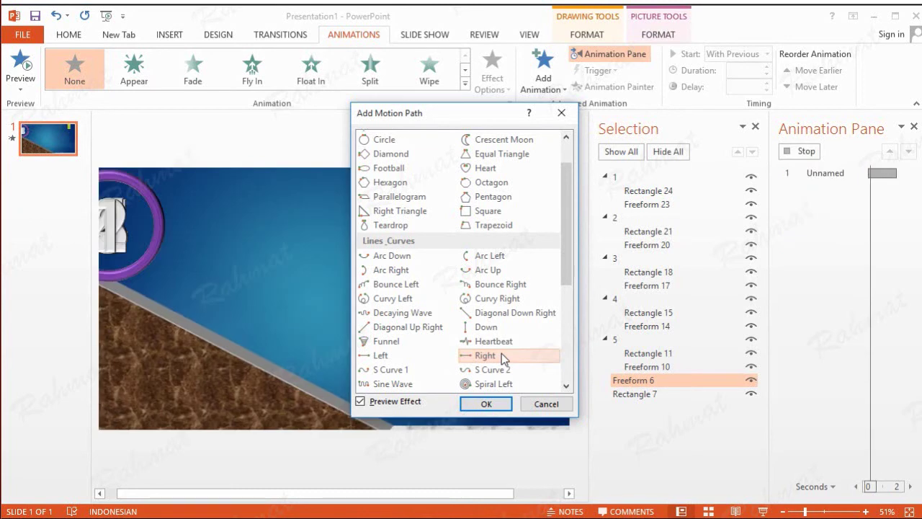
click(488, 405)
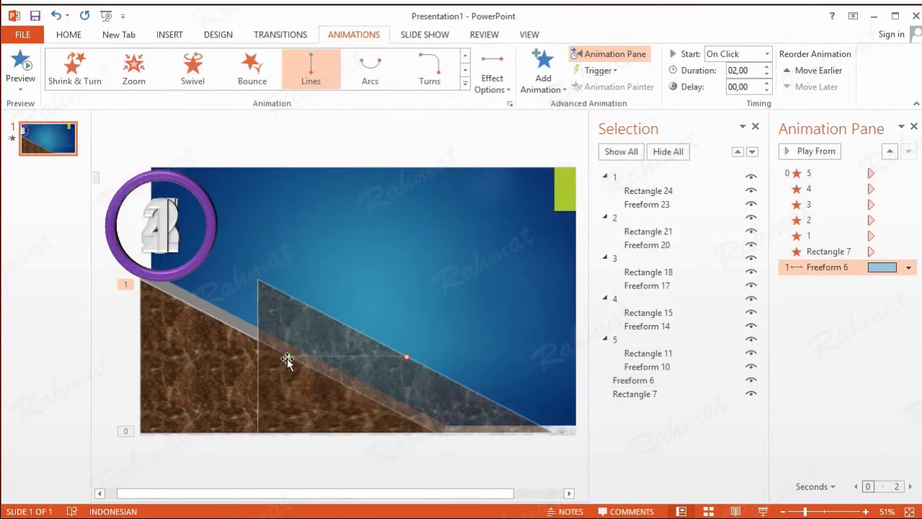
Drag the slope's Right motion path so it starts beyond the slide's left edge
mouse_move(288, 357)
mouse_down()
mouse_move(3, 345)
mouse_move(34, 353)
mouse_up()
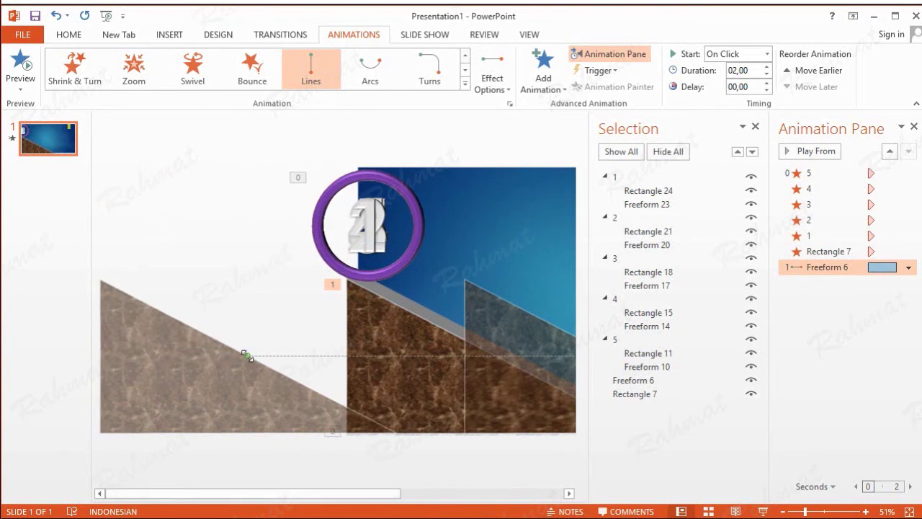
drag(245, 354, 192, 354)
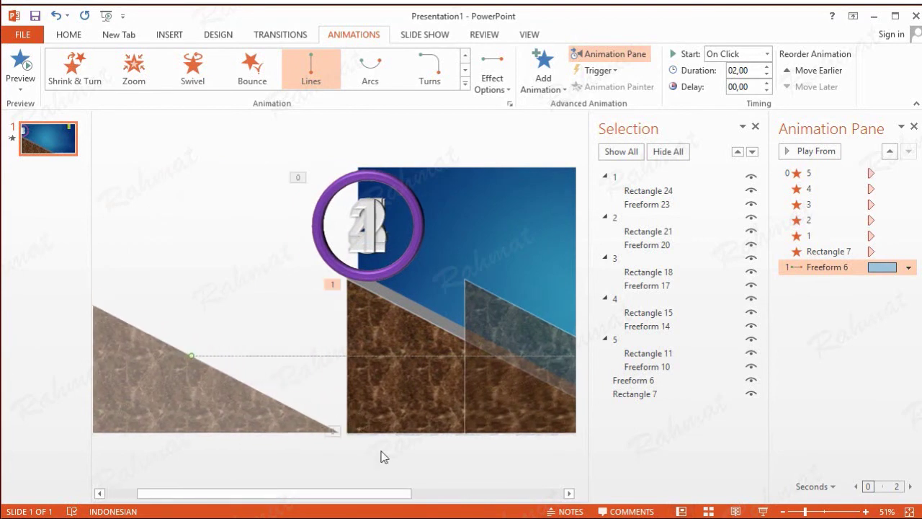
click(569, 493)
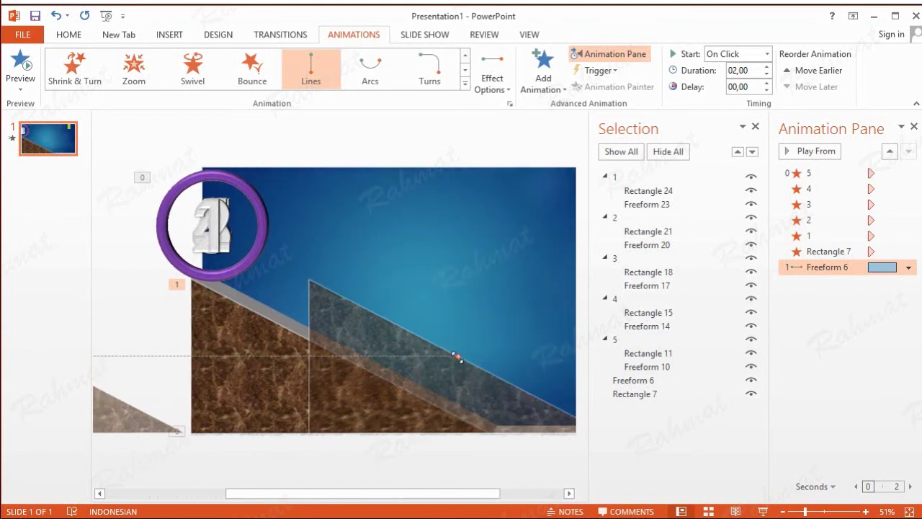
drag(457, 357, 340, 358)
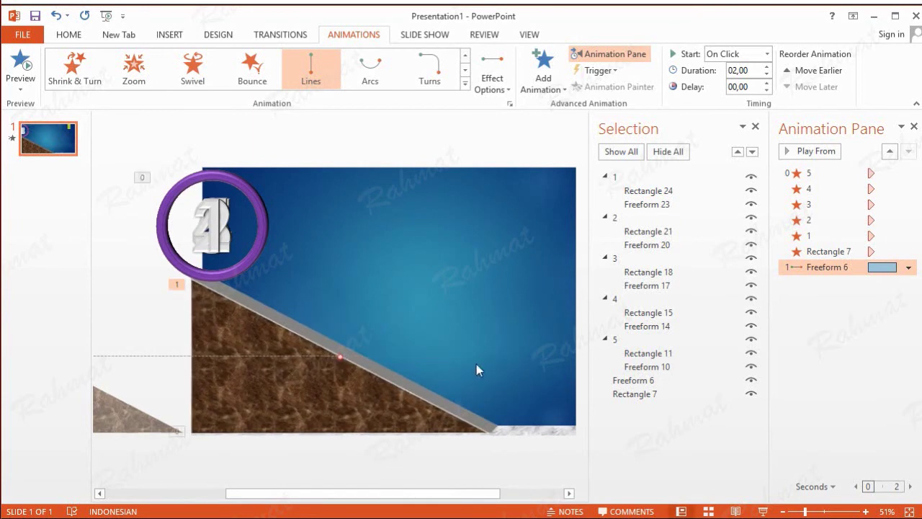
click(908, 267)
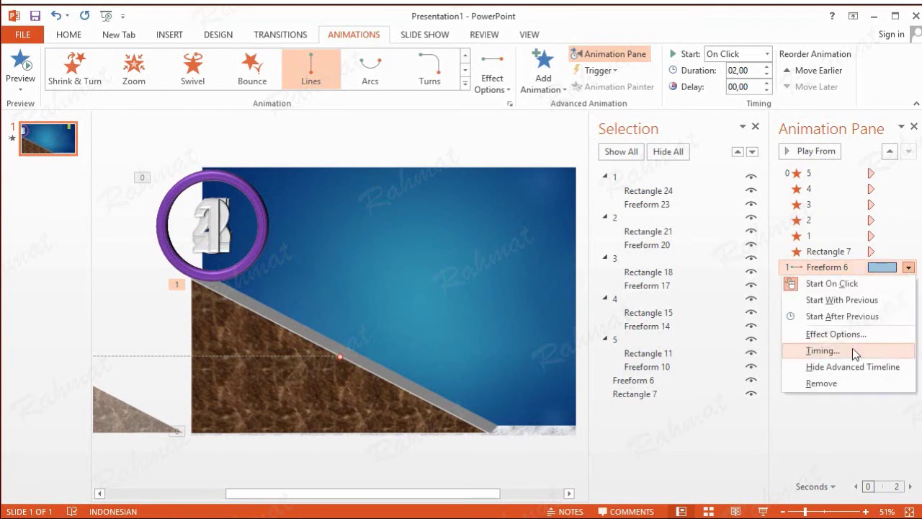
Set the slope's motion path to start With Previous with a 3-second duration
click(853, 351)
click(453, 177)
click(427, 205)
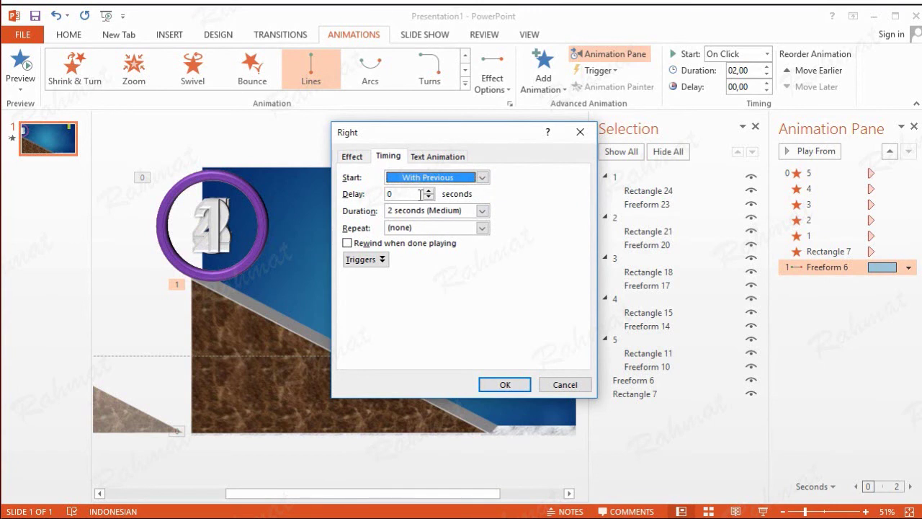
click(482, 211)
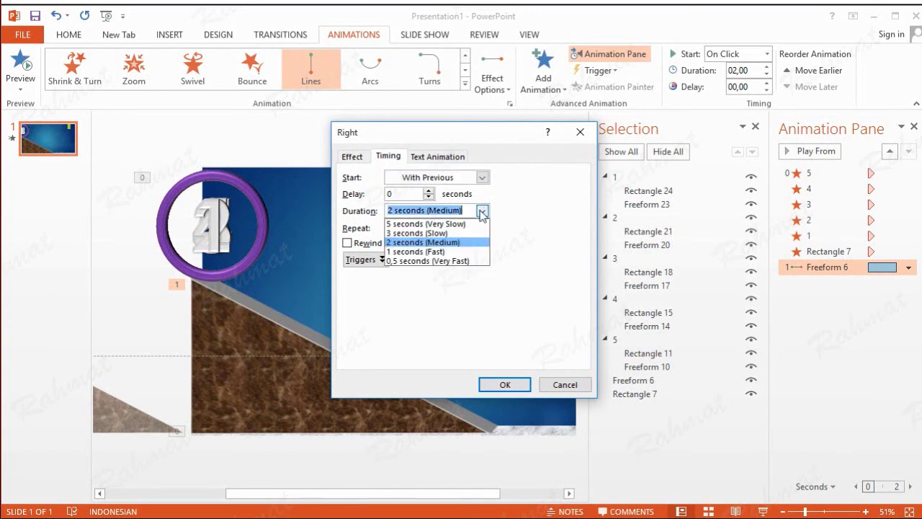
click(463, 233)
click(351, 156)
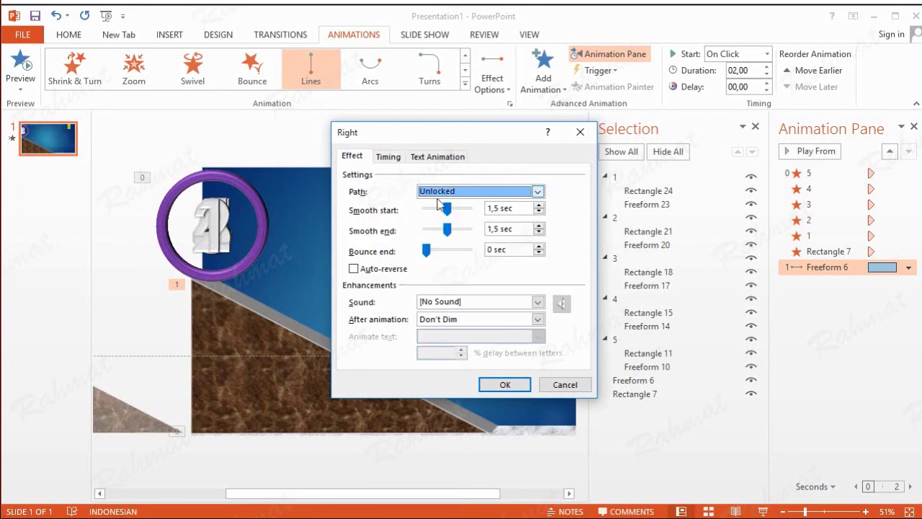
click(505, 385)
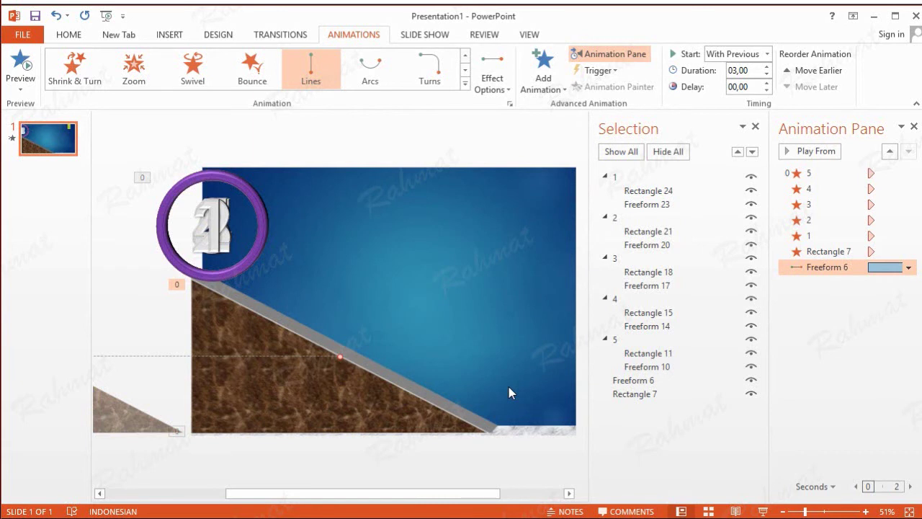
Give the bottom strip Rectangle 7 an Appear entrance effect
click(528, 428)
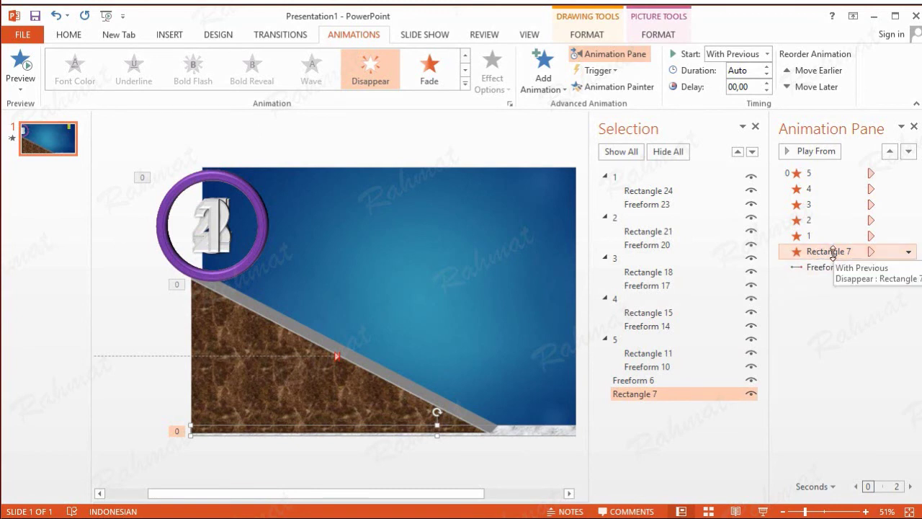
click(543, 72)
click(550, 141)
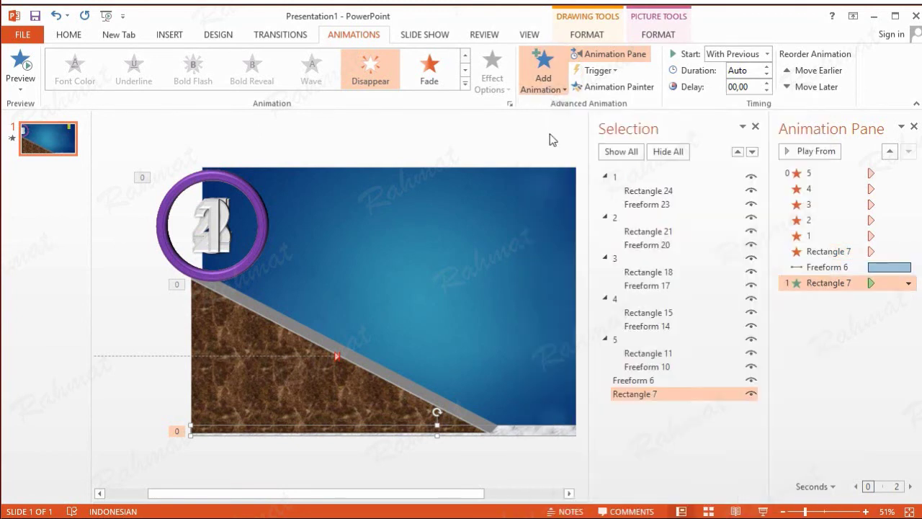
click(550, 141)
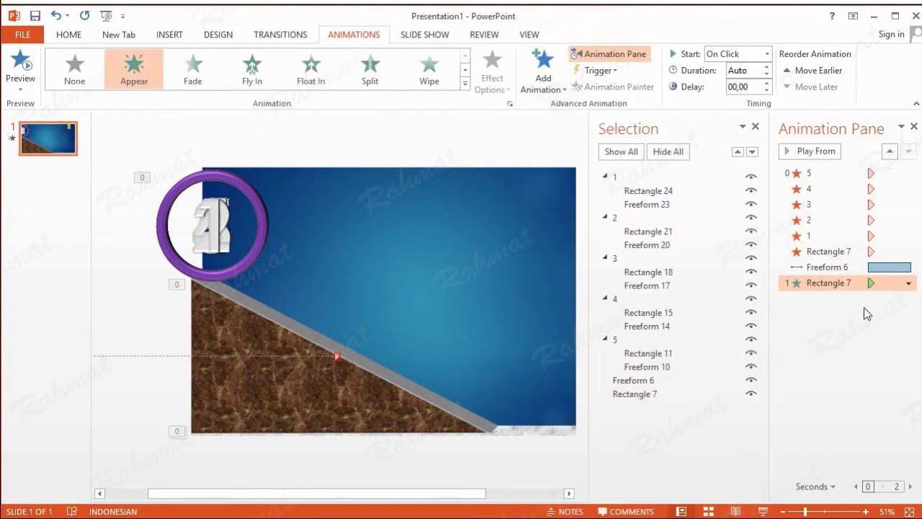
Set the strip's Appear to start With Previous after a 1-second delay
click(909, 283)
click(823, 366)
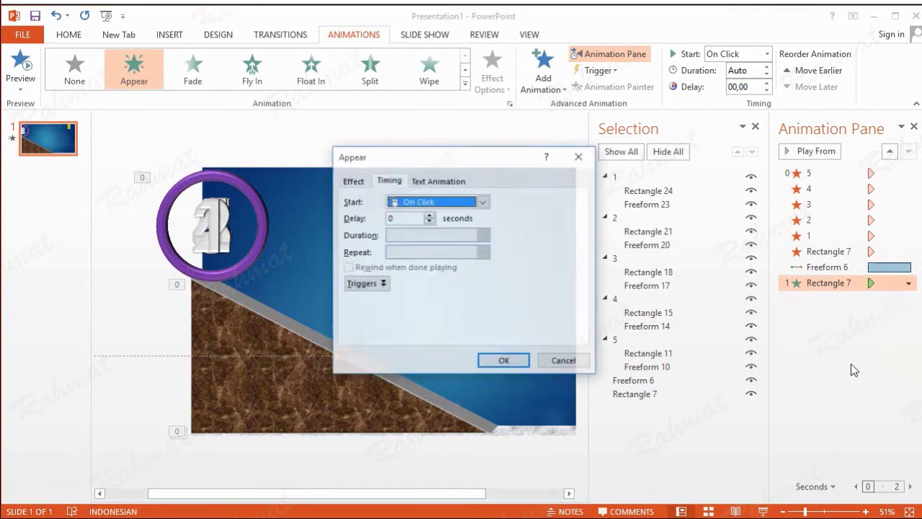
click(483, 201)
click(452, 229)
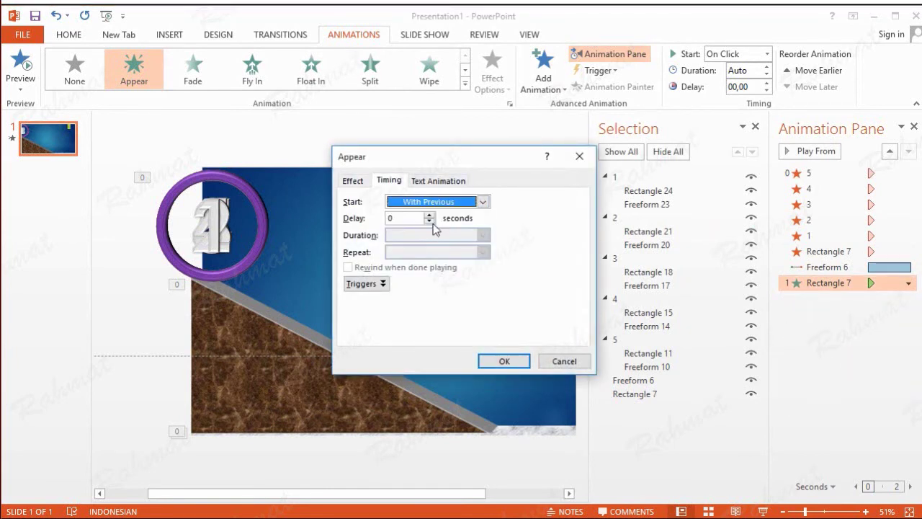
click(430, 215)
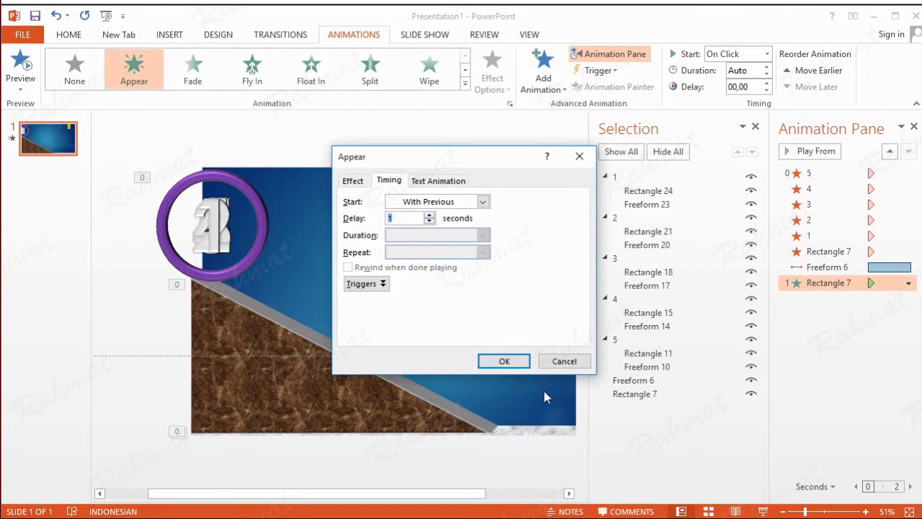
click(515, 360)
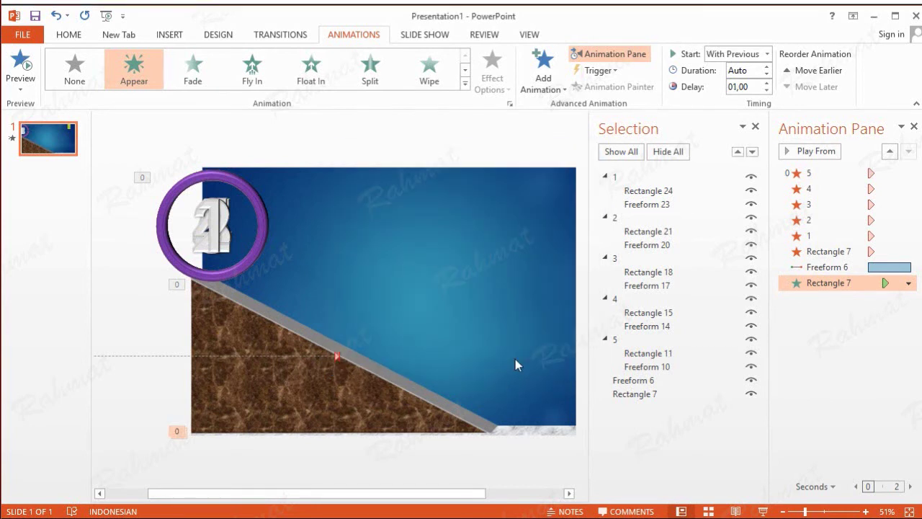
click(533, 434)
Add the Right motion path from More Motion Paths to Rectangle 7
click(542, 79)
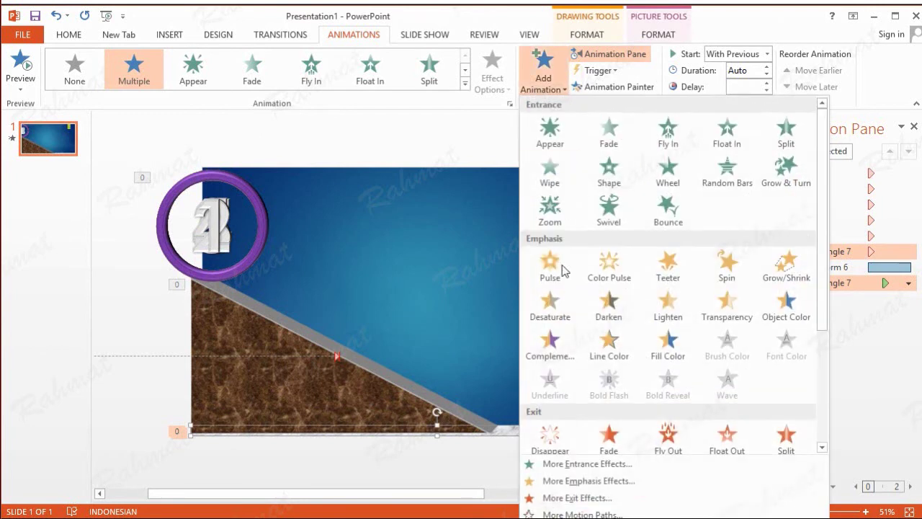
click(584, 512)
click(505, 369)
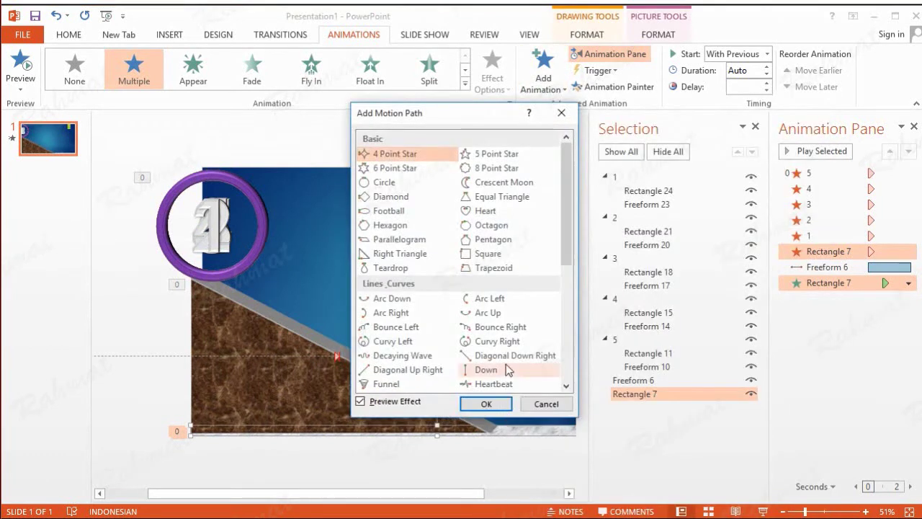
scroll(506, 364, down, 1)
click(506, 357)
click(488, 403)
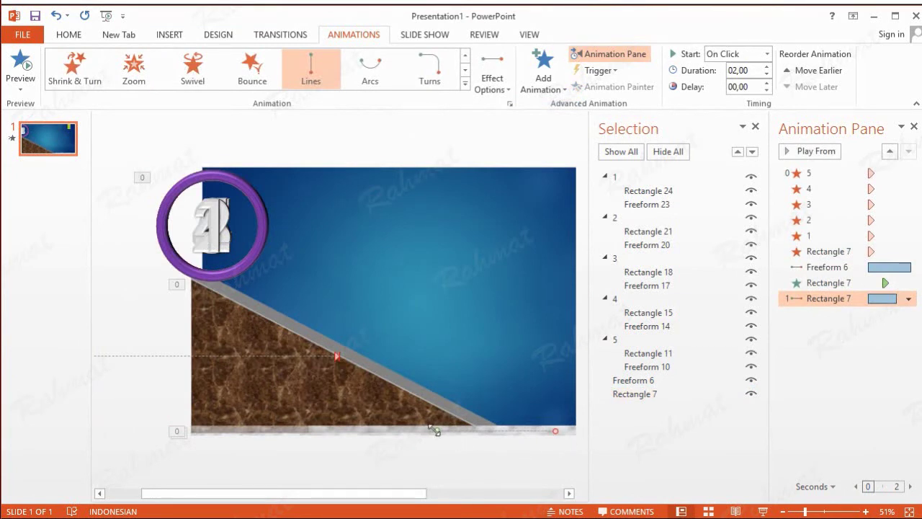
Drag the strip's motion path leftward so it enters from off the slide
drag(435, 430, 119, 428)
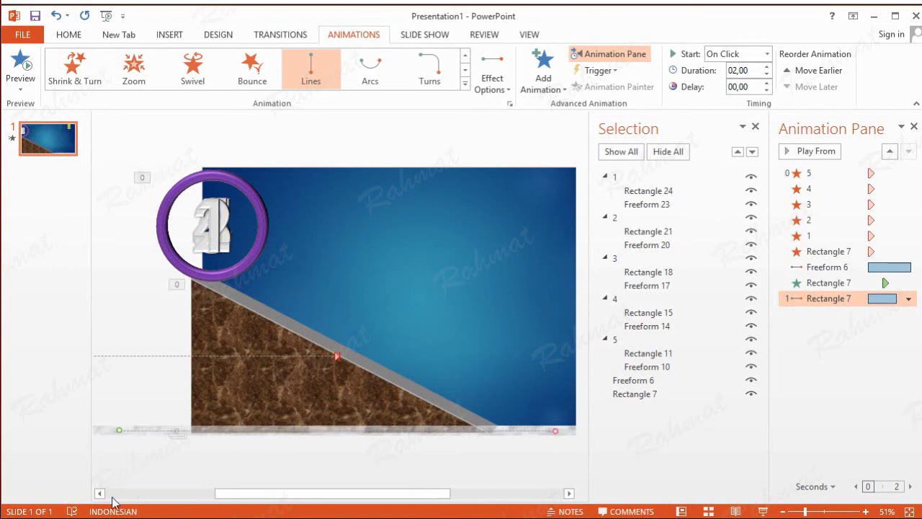
mouse_move(119, 427)
mouse_down()
mouse_move(344, 440)
mouse_move(164, 430)
mouse_up()
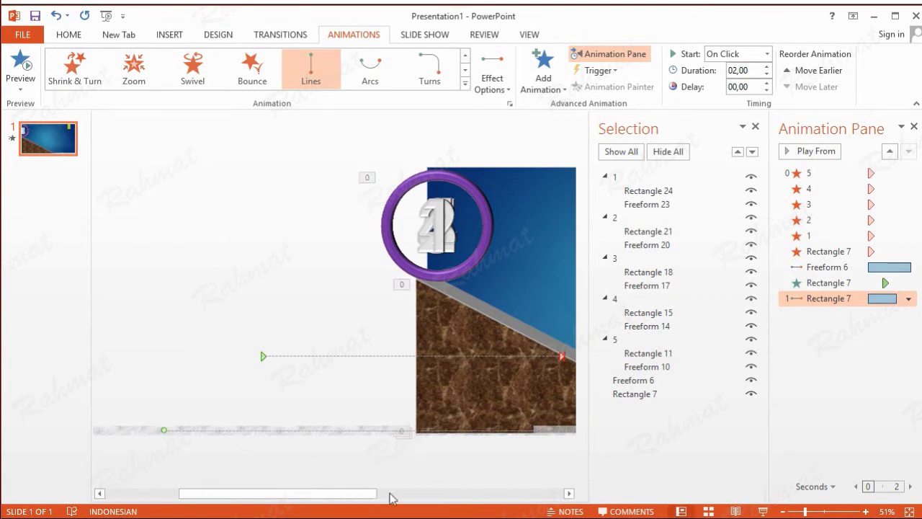
drag(370, 493, 573, 493)
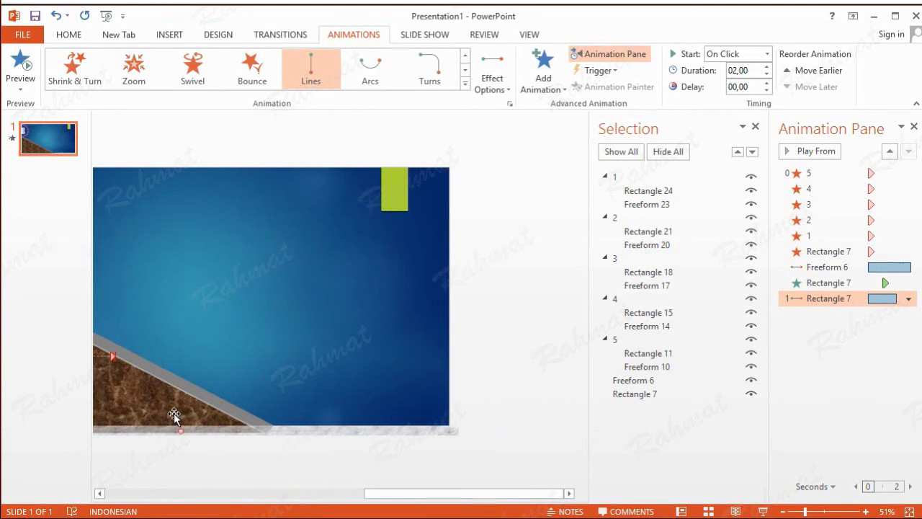
mouse_move(387, 493)
mouse_down()
mouse_move(285, 493)
mouse_move(477, 496)
mouse_up()
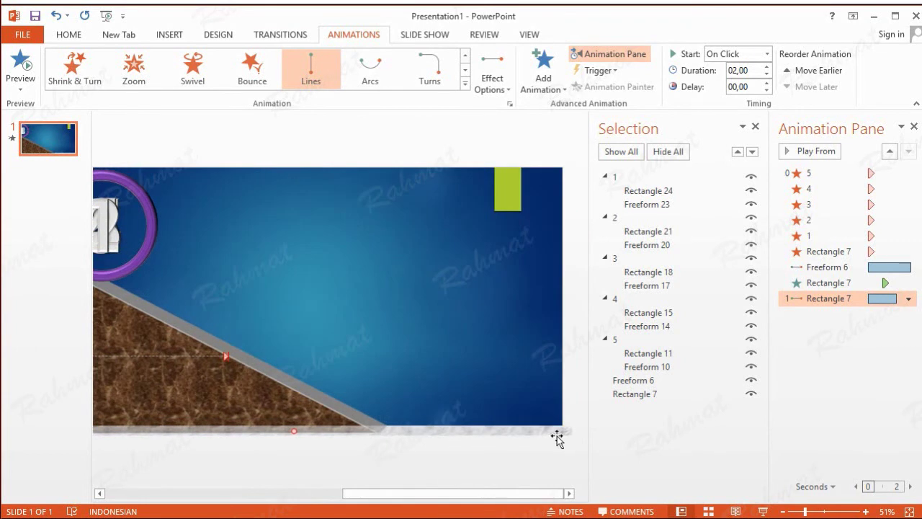
Set the strip's Right motion to With Previous, 1-second delay, 5-second duration
click(908, 299)
click(853, 381)
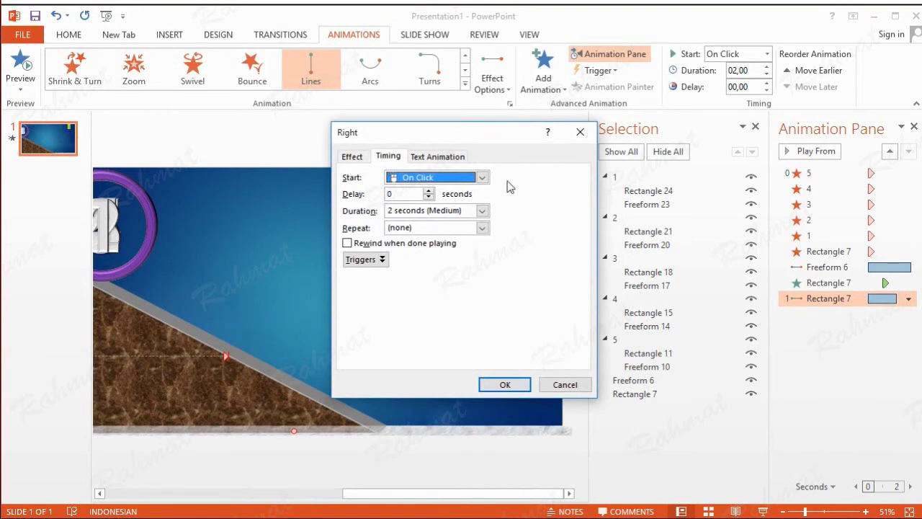
click(465, 178)
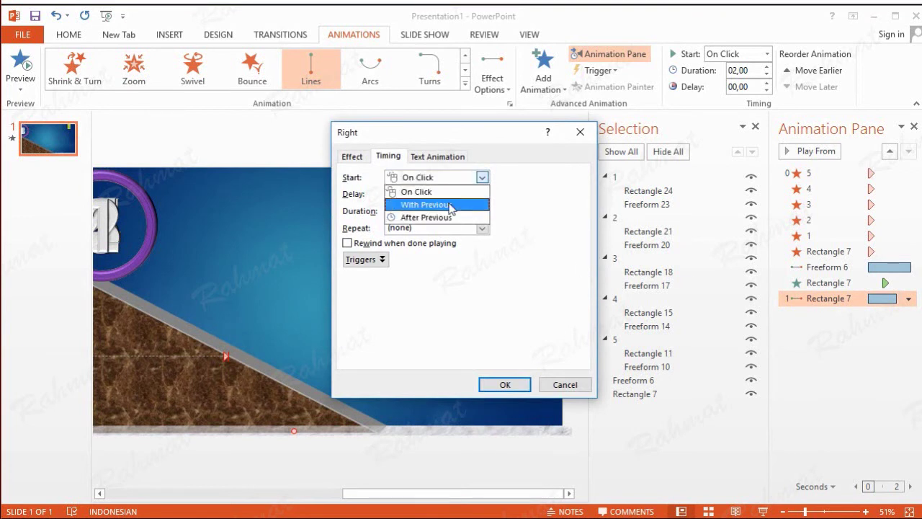
click(451, 205)
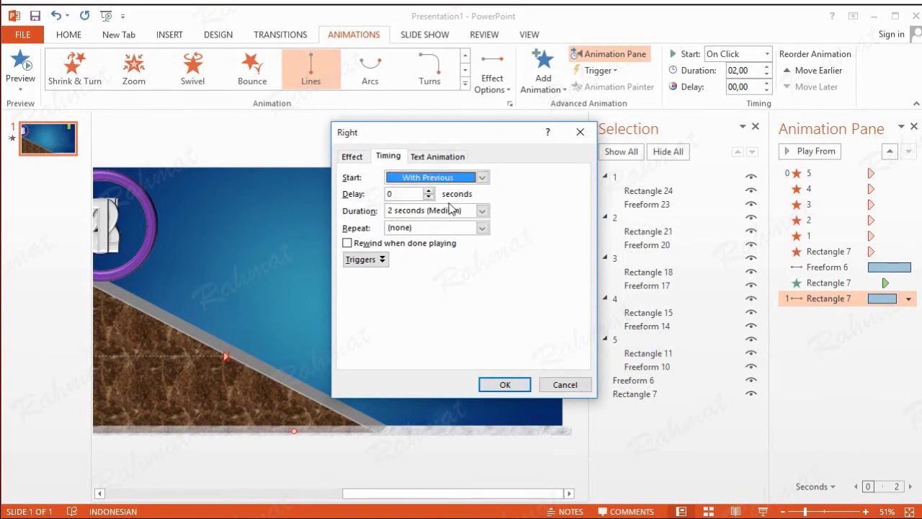
click(428, 191)
click(482, 211)
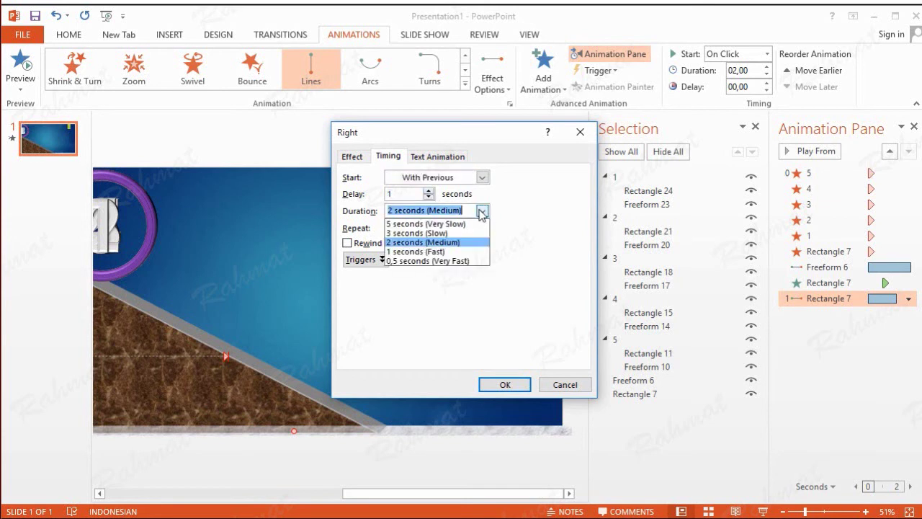
click(474, 224)
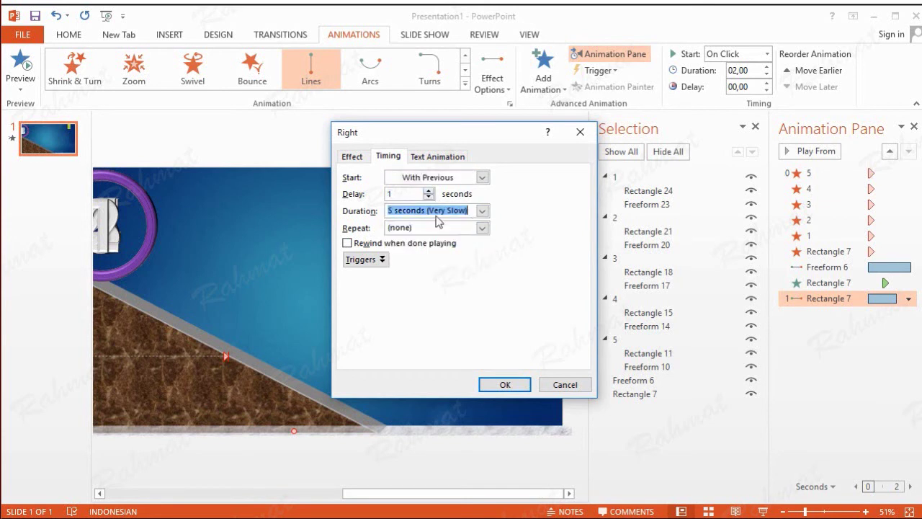
click(352, 156)
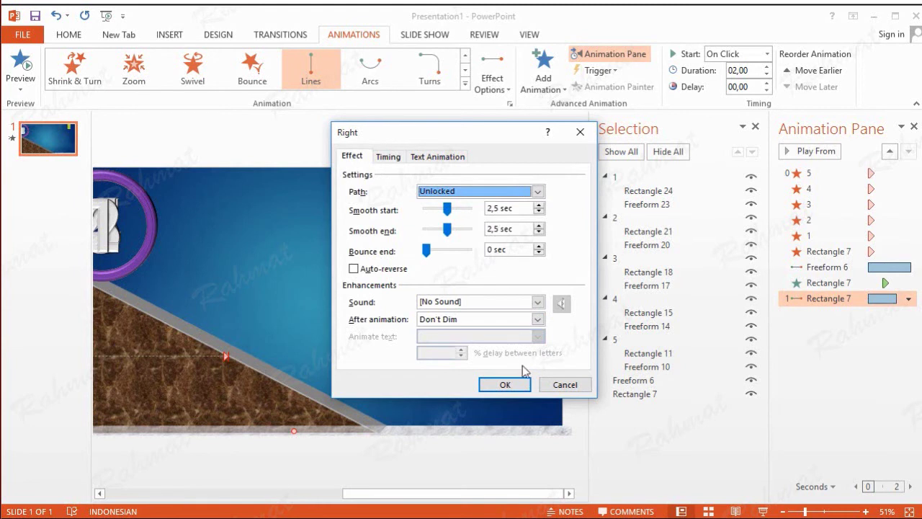
click(504, 384)
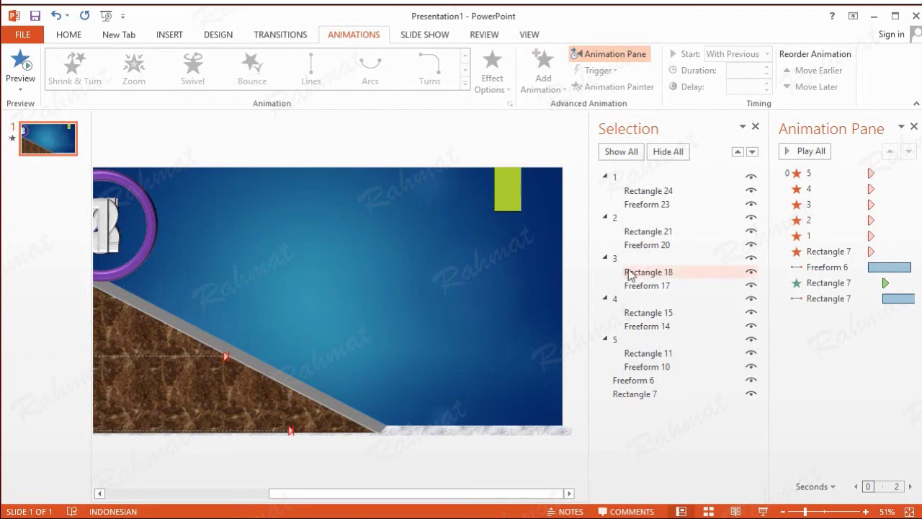
Select number group 5, then undo an accidental move of the 5 circle
click(631, 344)
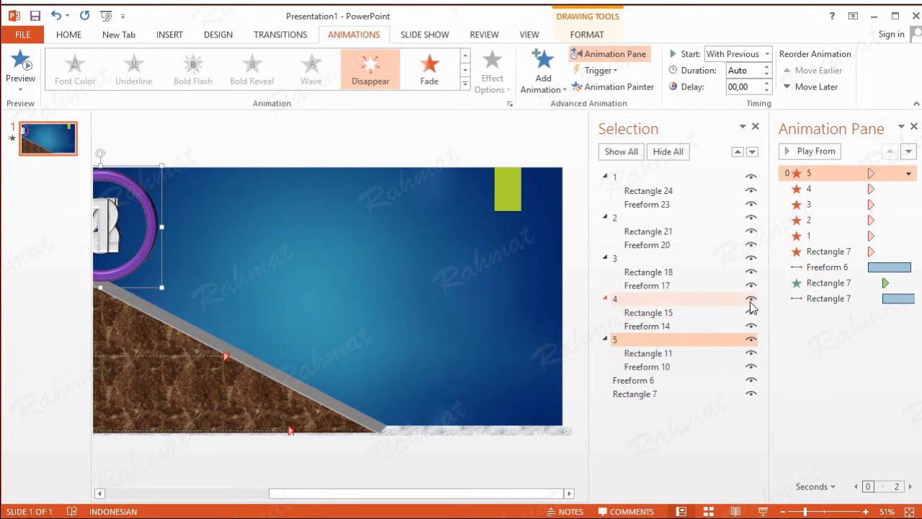
click(100, 493)
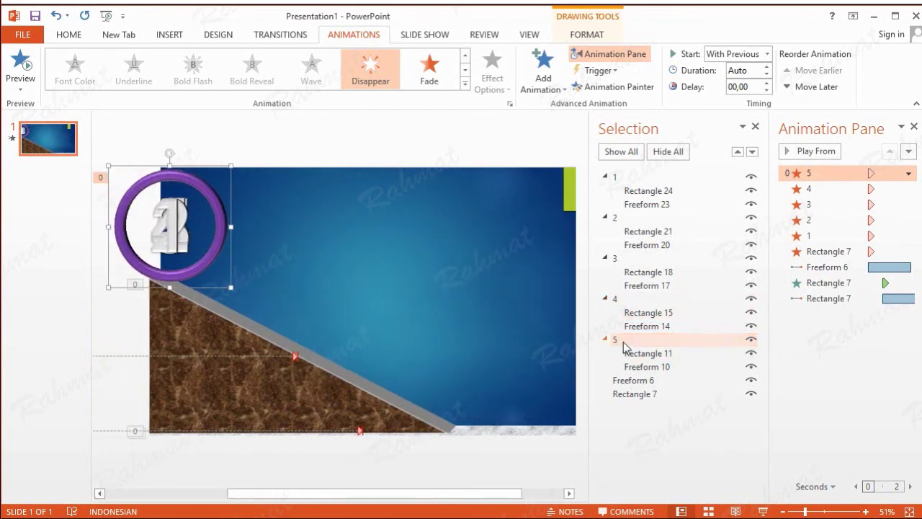
drag(198, 168, 317, 116)
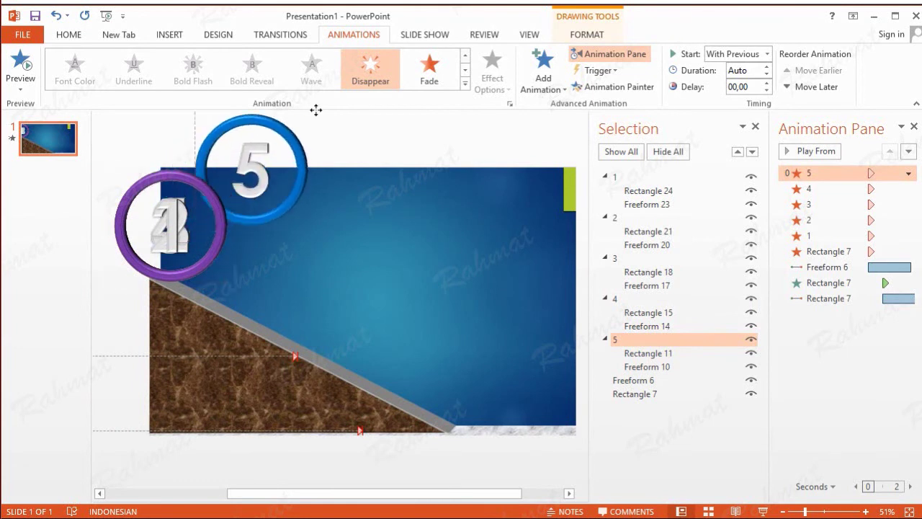
click(56, 15)
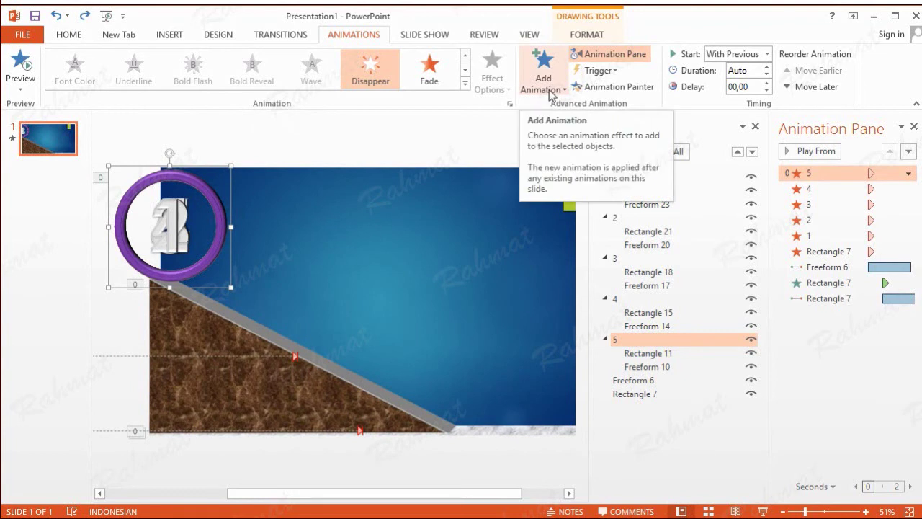
Hide number groups 4, 3, 2 and 1 in the Selection pane
click(751, 298)
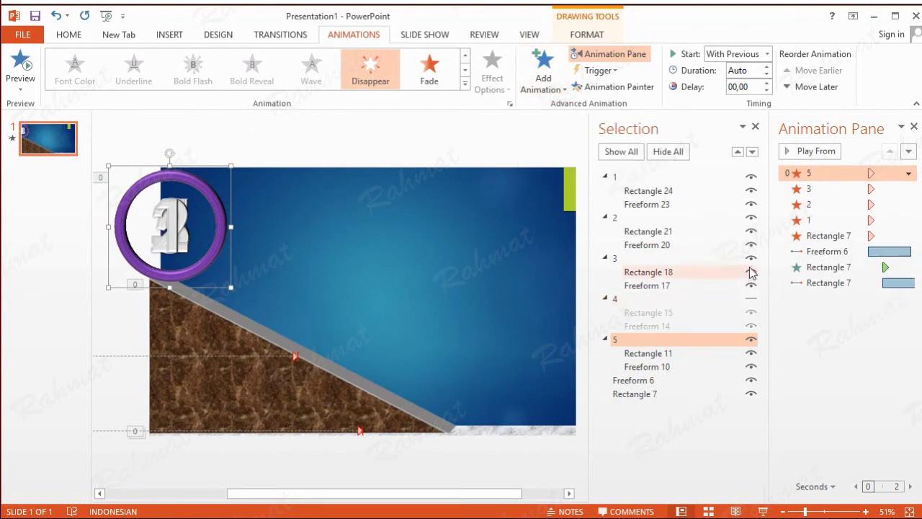
click(751, 258)
click(752, 218)
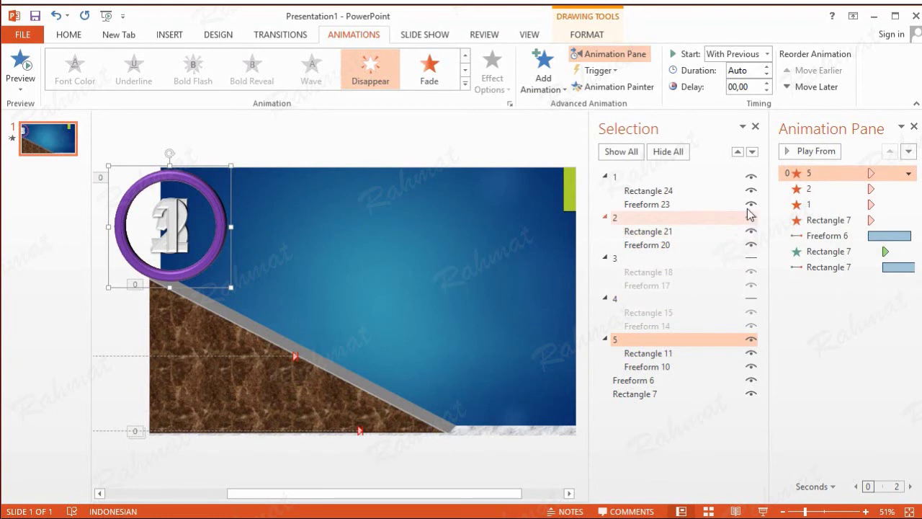
click(752, 176)
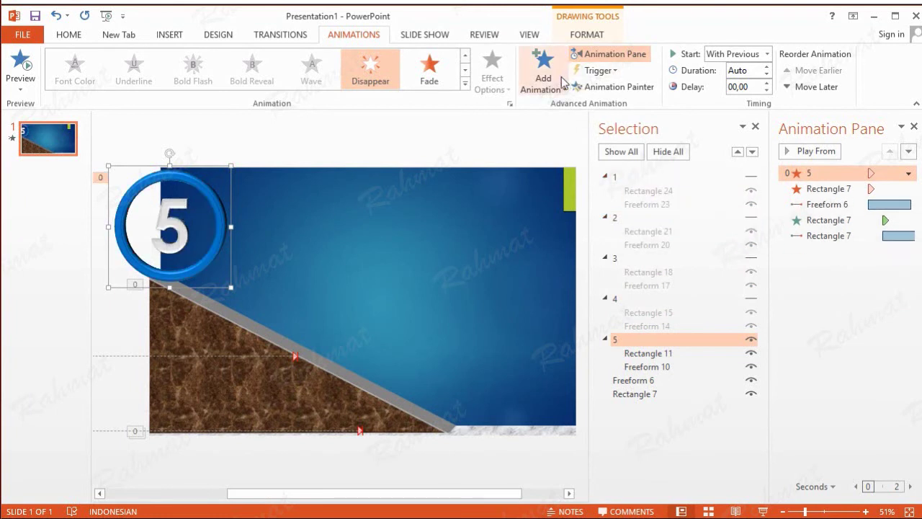
Try a Diagonal Down Right motion path on the 5 circle, then undo it
click(546, 79)
click(568, 513)
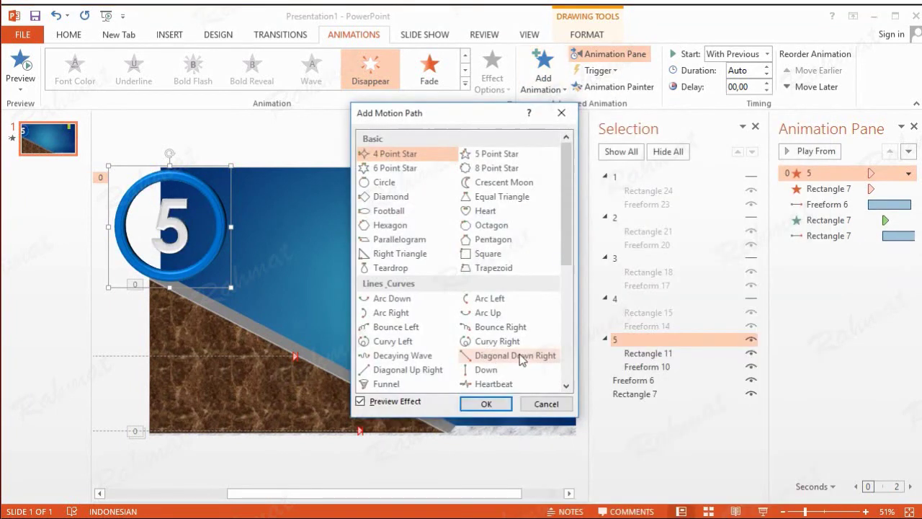
click(524, 353)
click(494, 403)
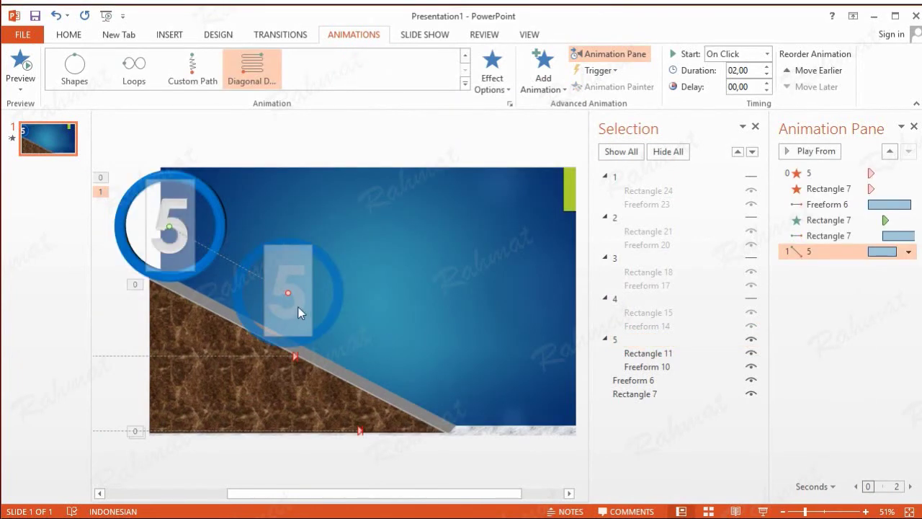
click(55, 15)
Give group 5 an Appear entrance that starts After Previous
click(179, 173)
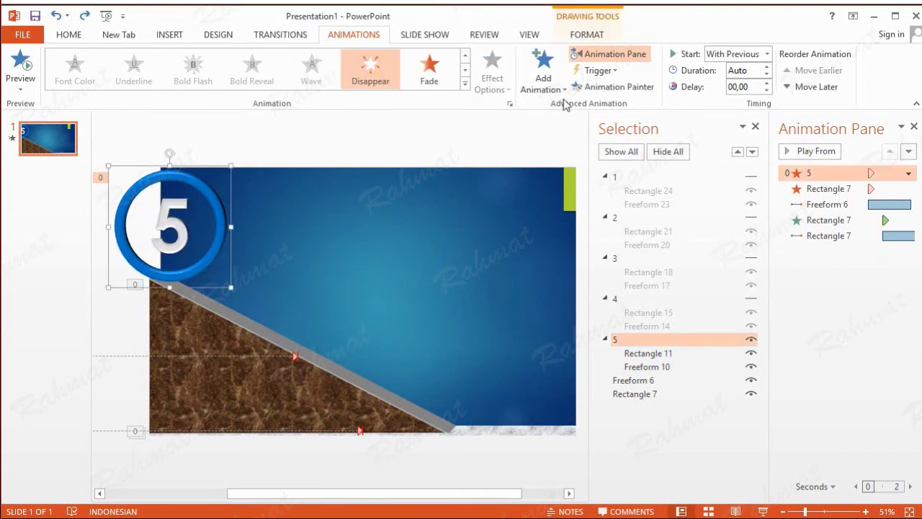
click(543, 72)
click(555, 150)
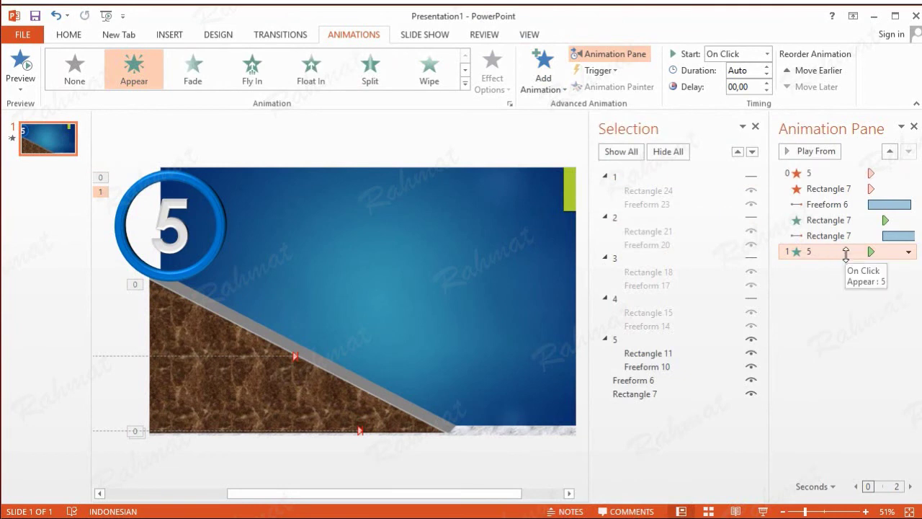
click(908, 251)
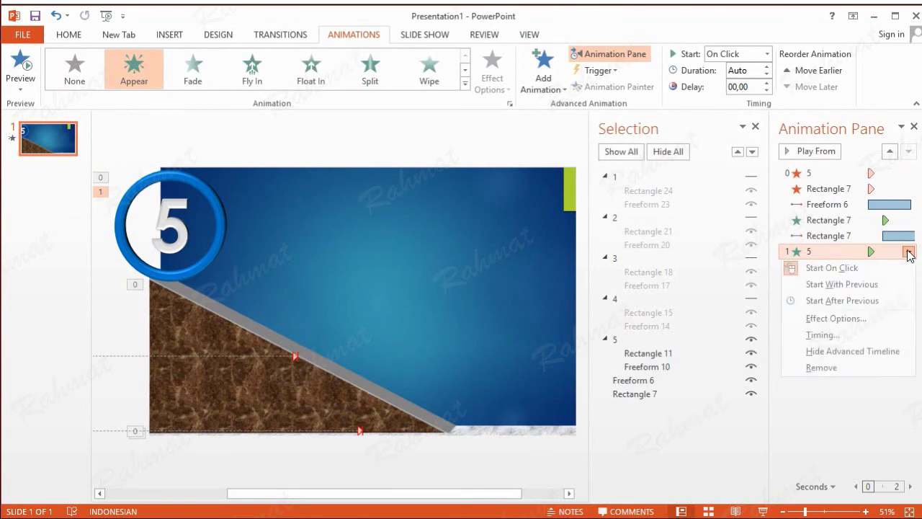
click(843, 331)
click(483, 201)
click(420, 242)
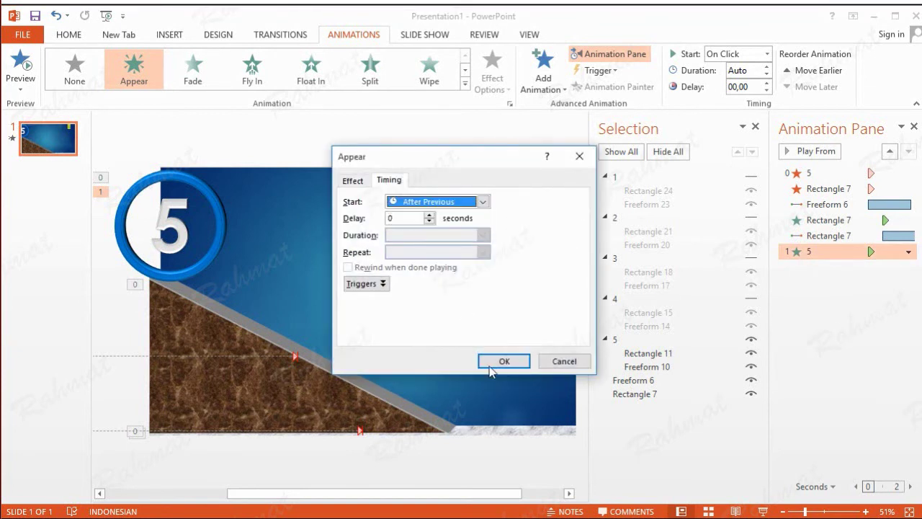
click(504, 361)
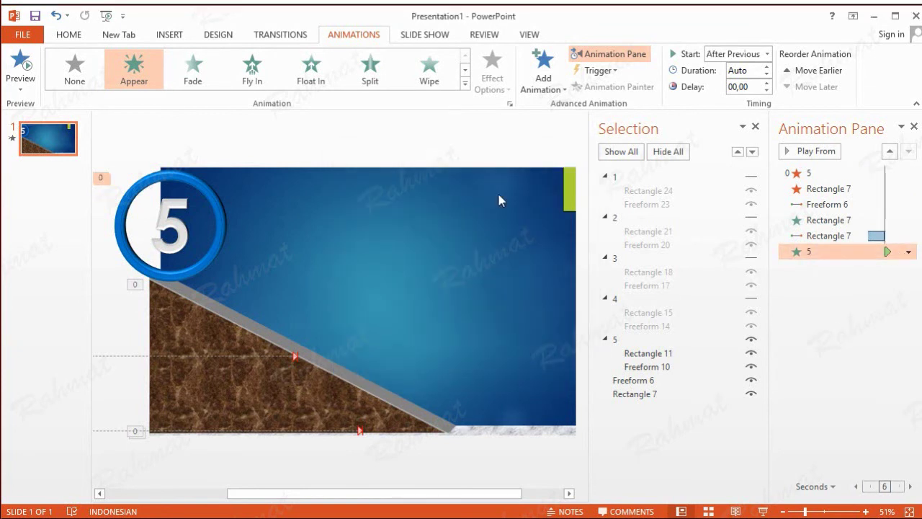
click(215, 195)
Apply a Diagonal Down Right motion path to the 5 circle
click(555, 89)
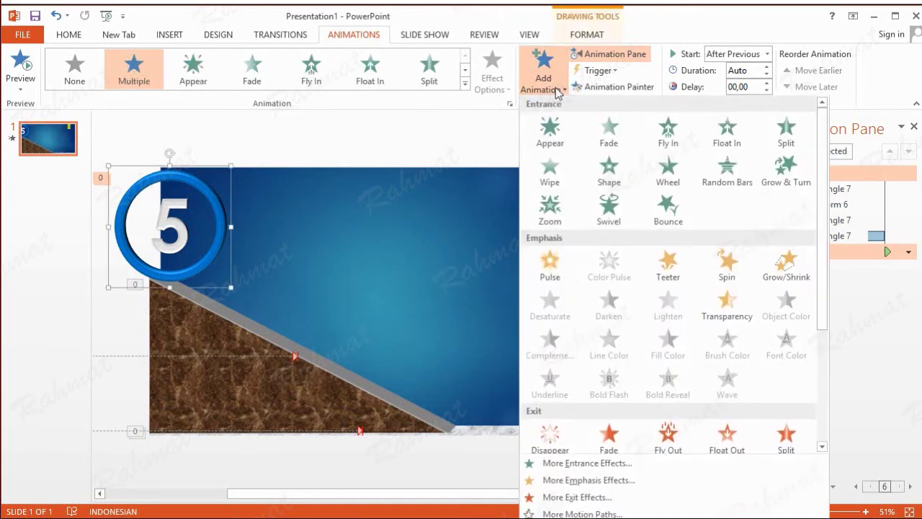
click(576, 513)
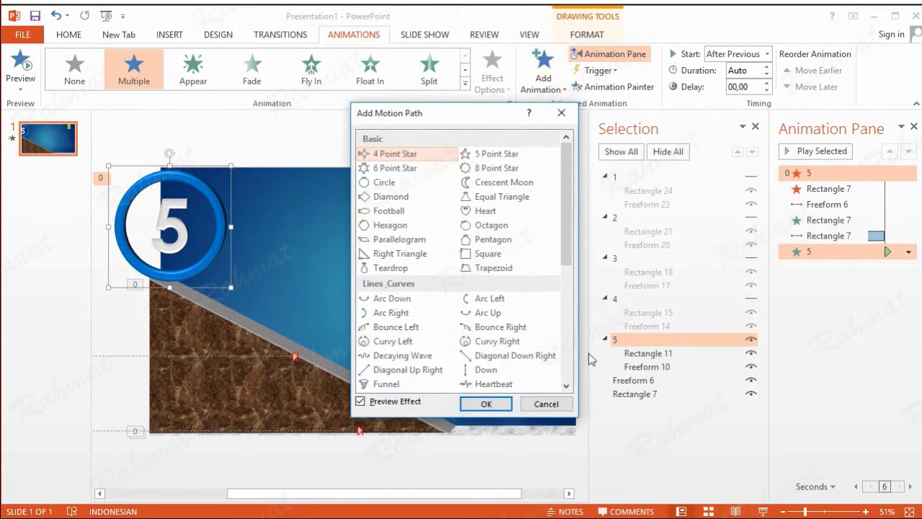
click(513, 357)
click(487, 404)
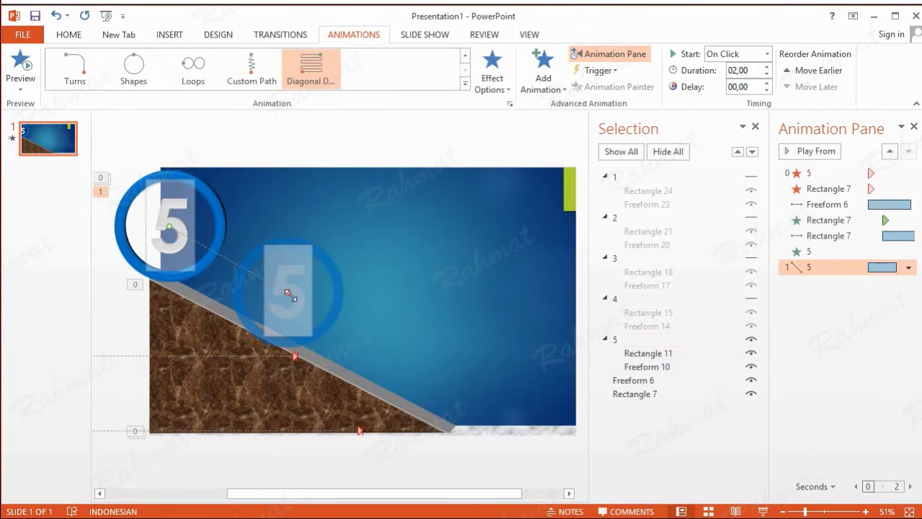
Drag the path's end to the slope's foot and its start above the slope's top-left
drag(289, 294, 500, 387)
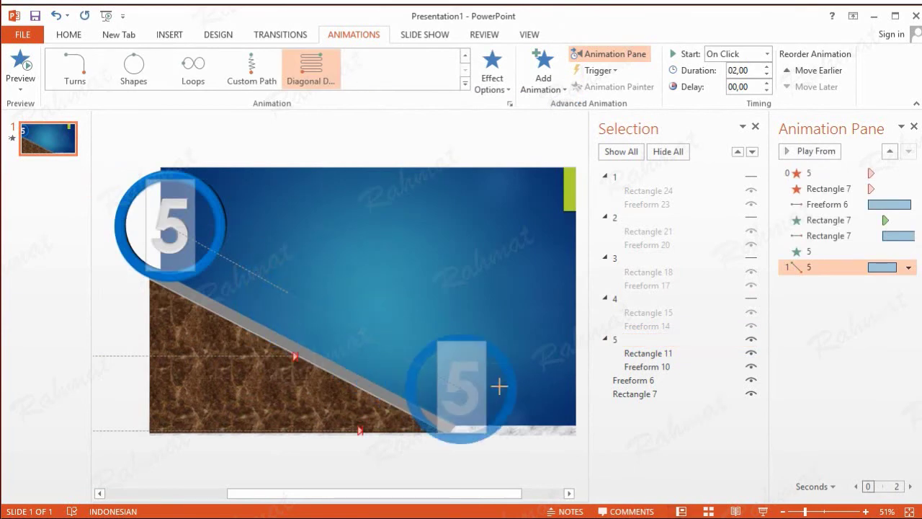
mouse_move(499, 387)
mouse_down()
mouse_move(503, 369)
mouse_move(463, 372)
mouse_up()
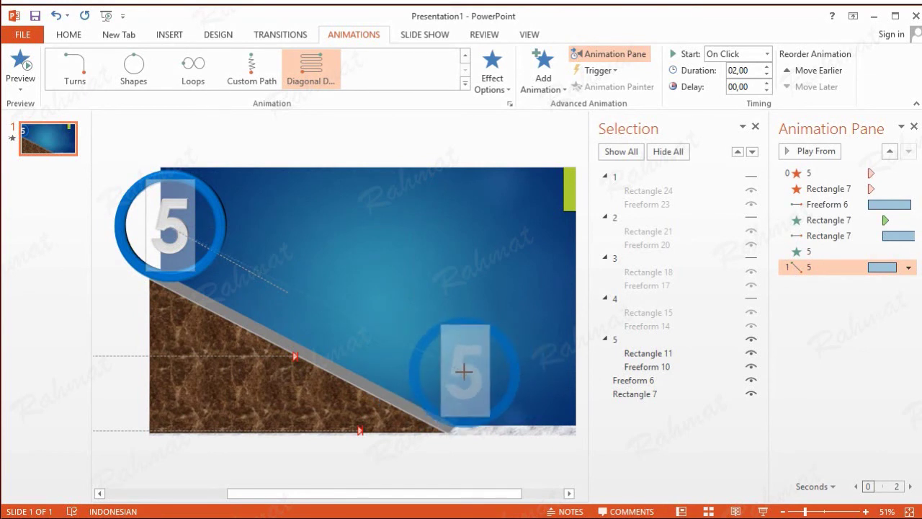
drag(463, 371, 464, 372)
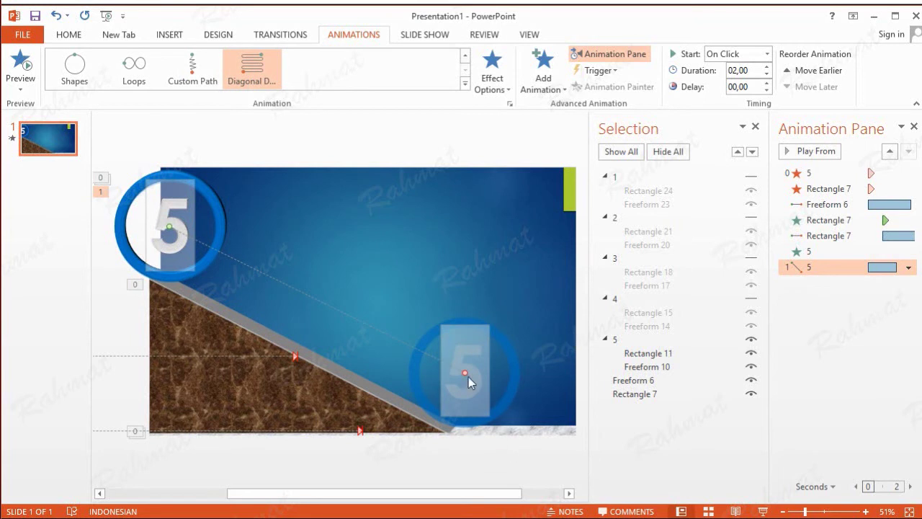
drag(465, 372, 466, 372)
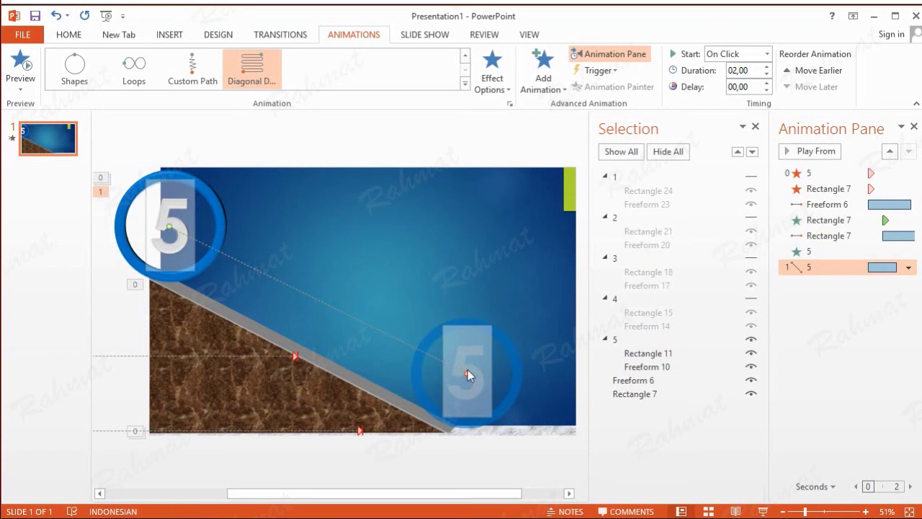
click(99, 493)
drag(221, 227, 152, 187)
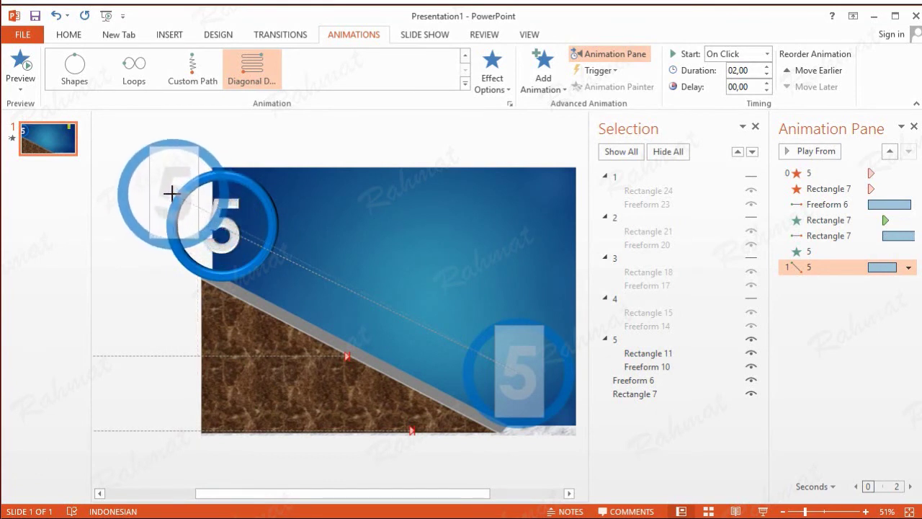
drag(152, 186, 152, 187)
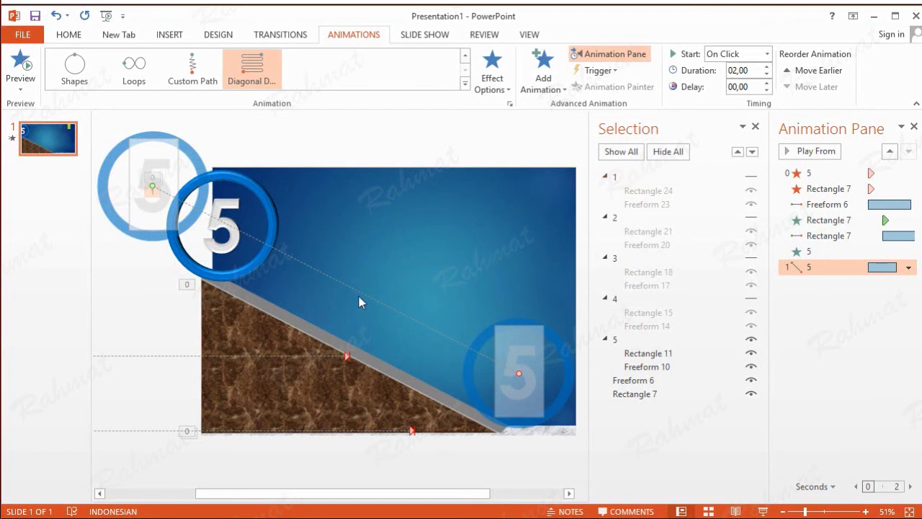
Set the 5 circle's diagonal path to start With Previous, last 3 seconds, with 1.5 sec smoothing
click(908, 268)
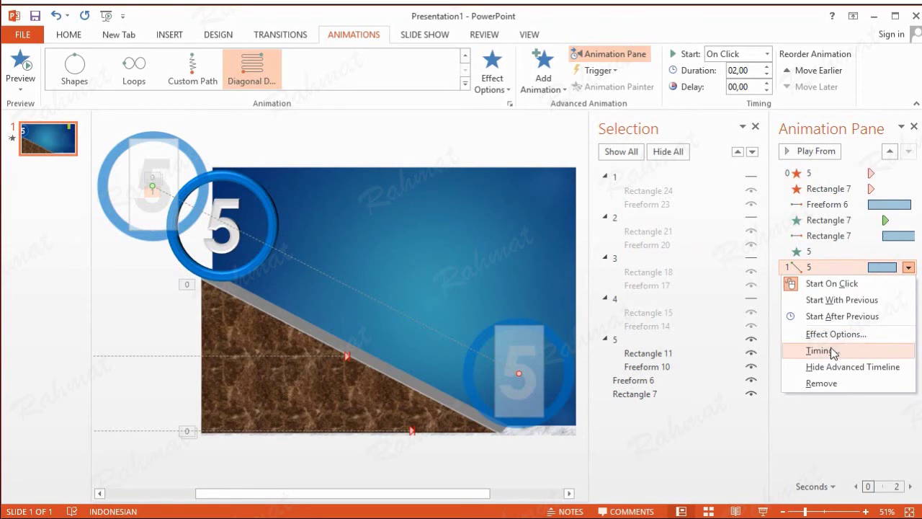
click(819, 351)
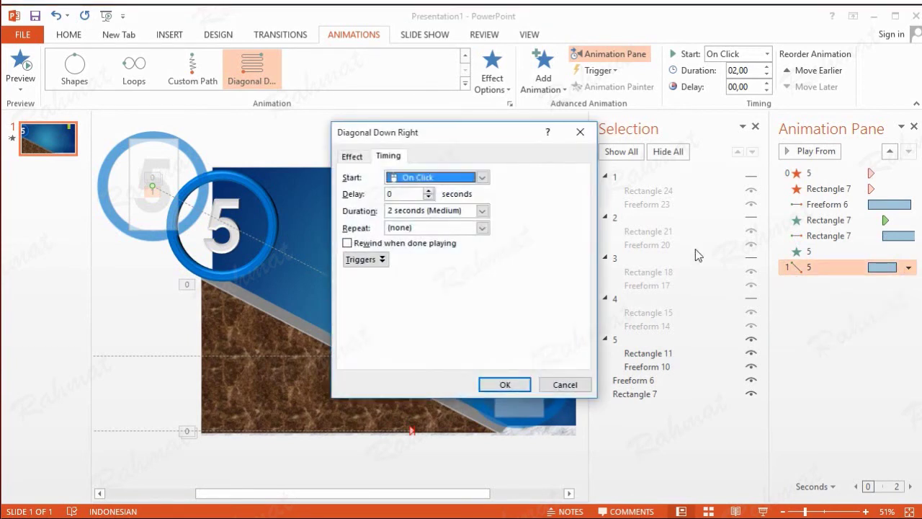
click(426, 179)
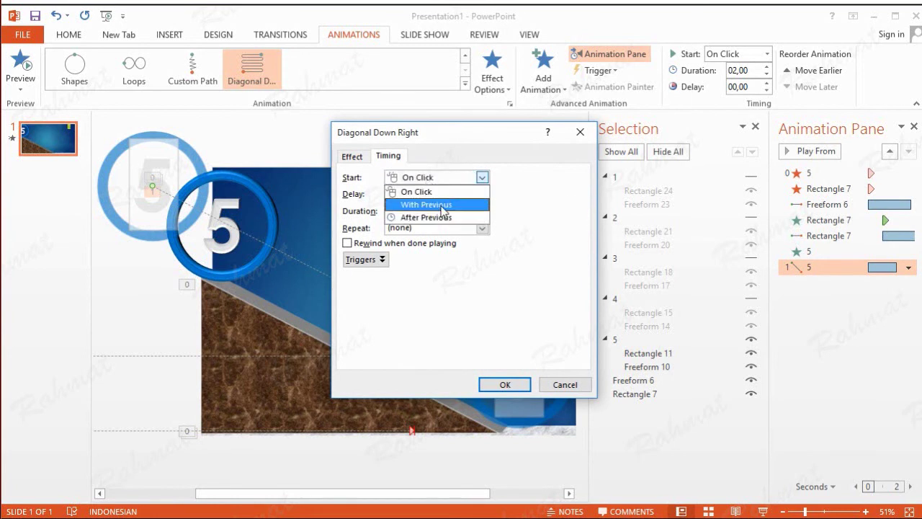
click(442, 207)
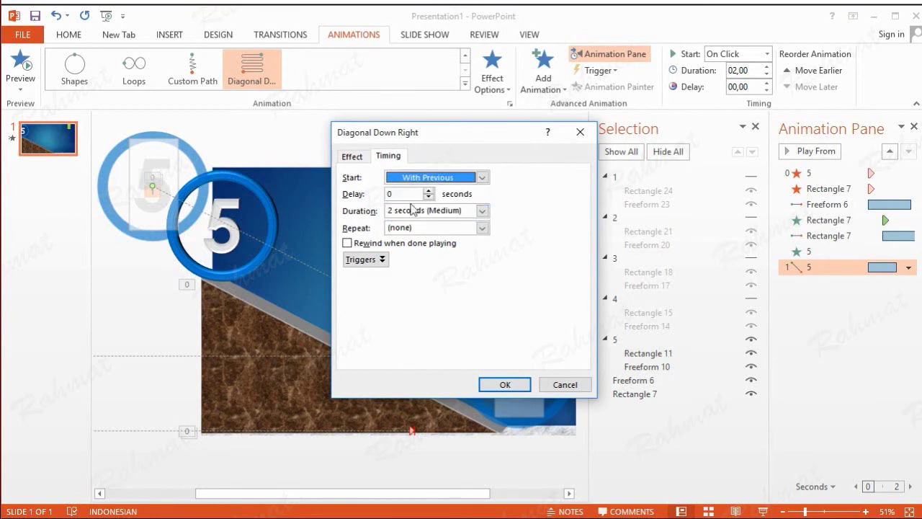
click(482, 211)
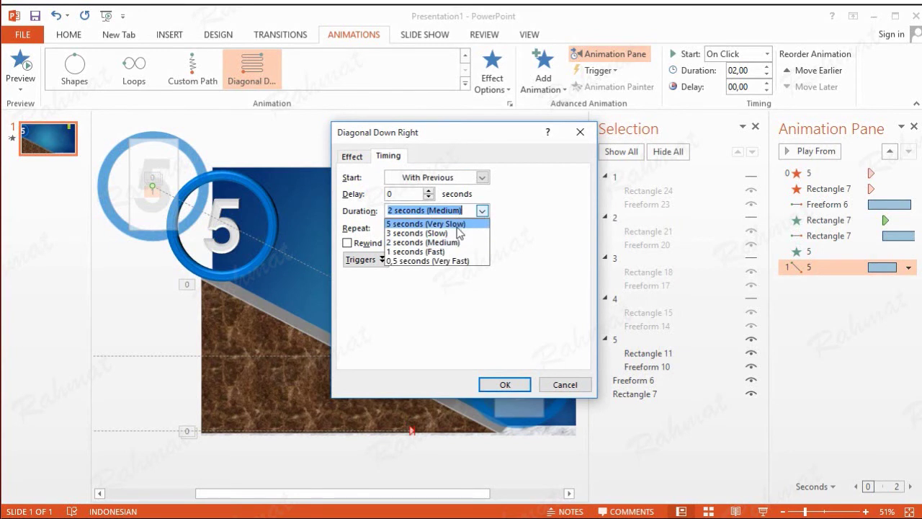
click(432, 233)
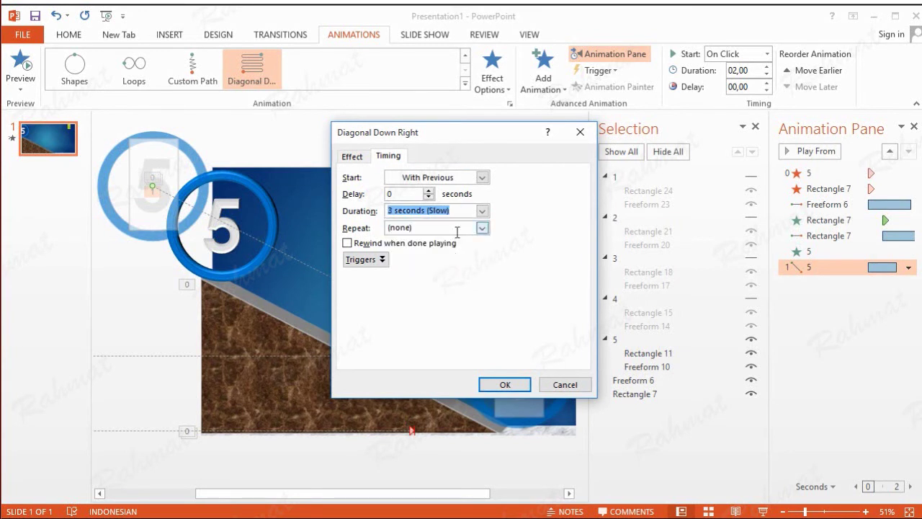
click(351, 156)
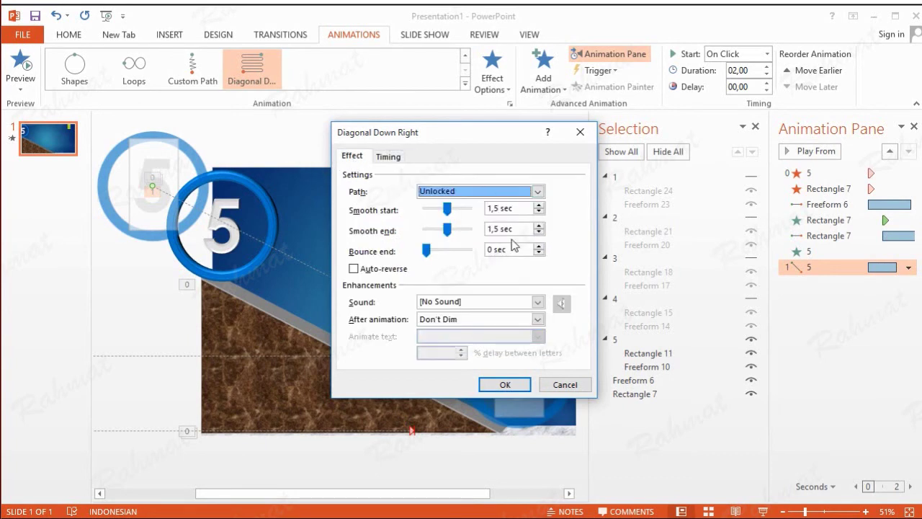
click(505, 384)
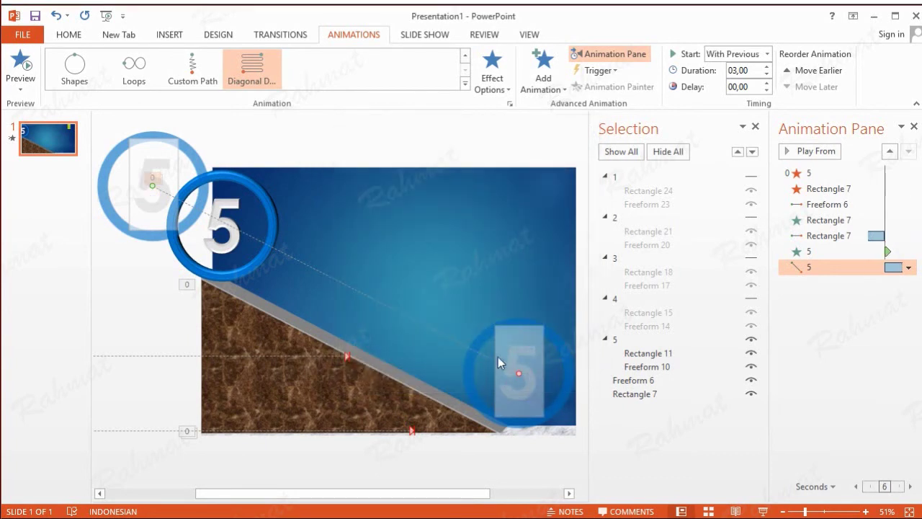
click(260, 188)
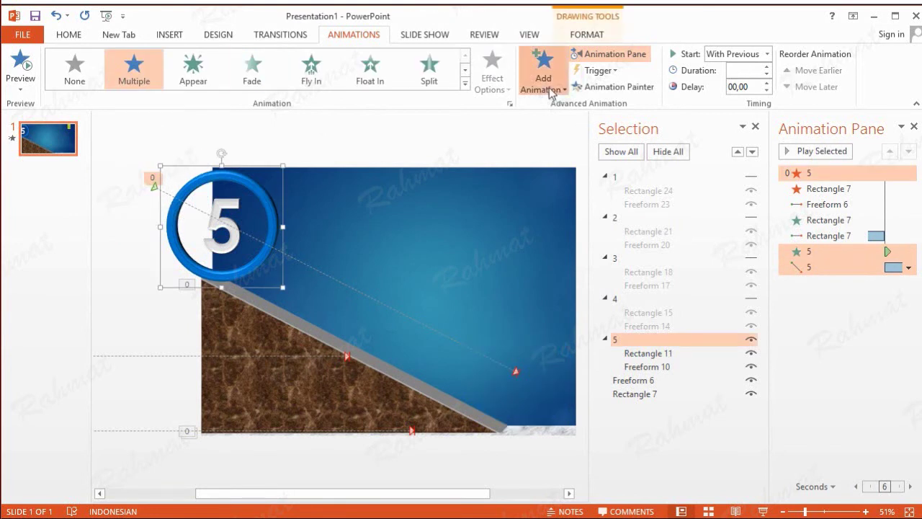
Add a 360° Clockwise Spin emphasis to group 5, starting With Previous
click(552, 90)
click(584, 481)
click(381, 182)
click(510, 406)
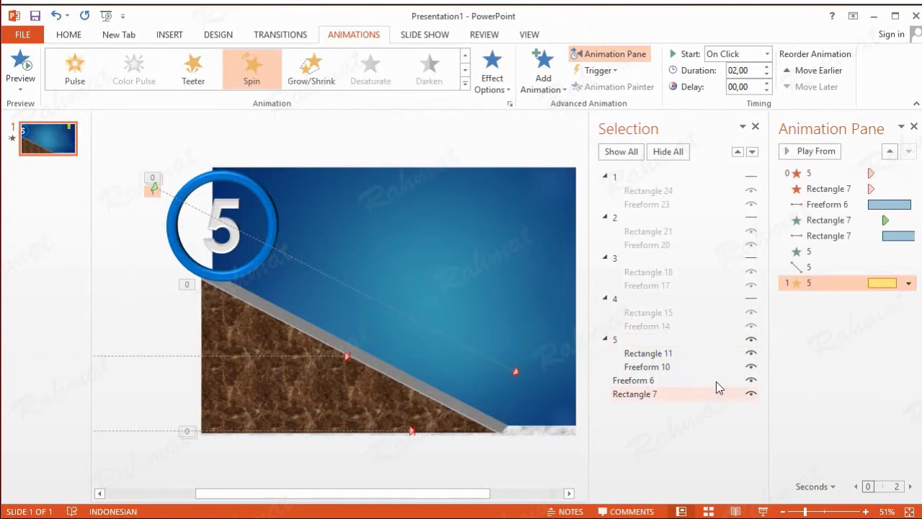
click(909, 284)
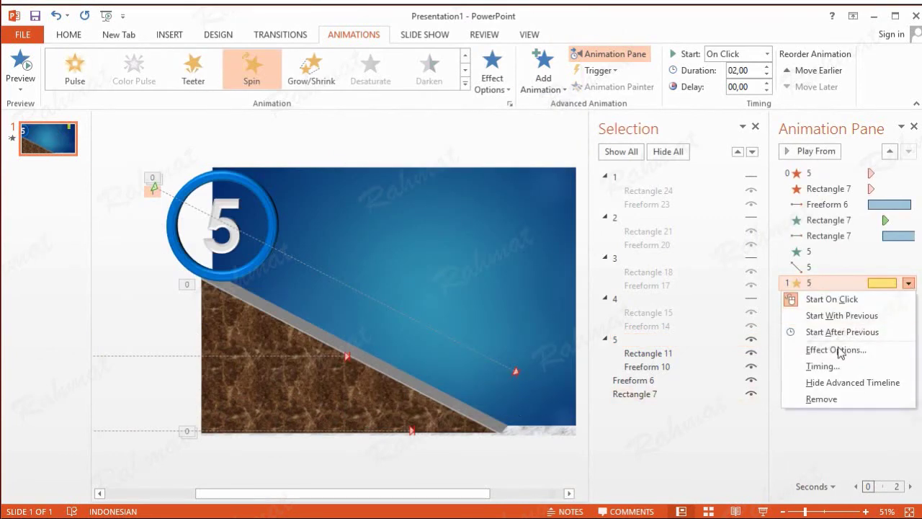
click(823, 366)
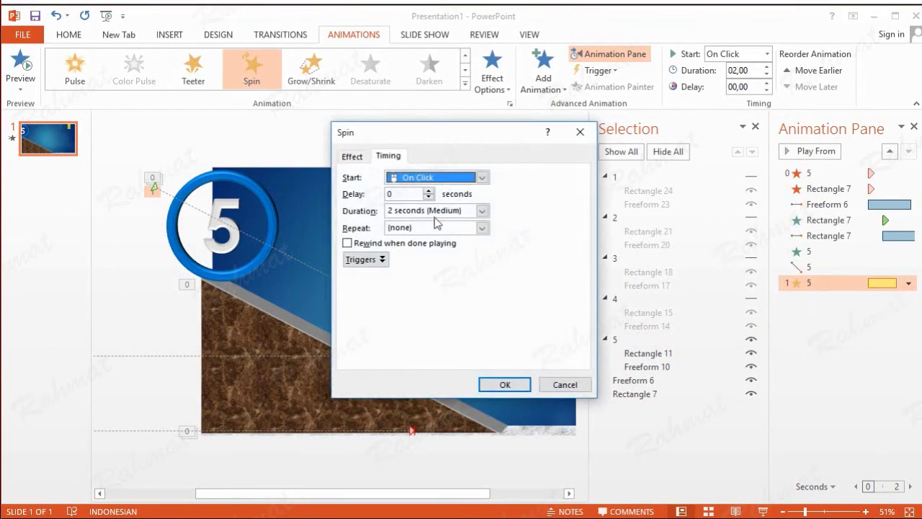
click(451, 180)
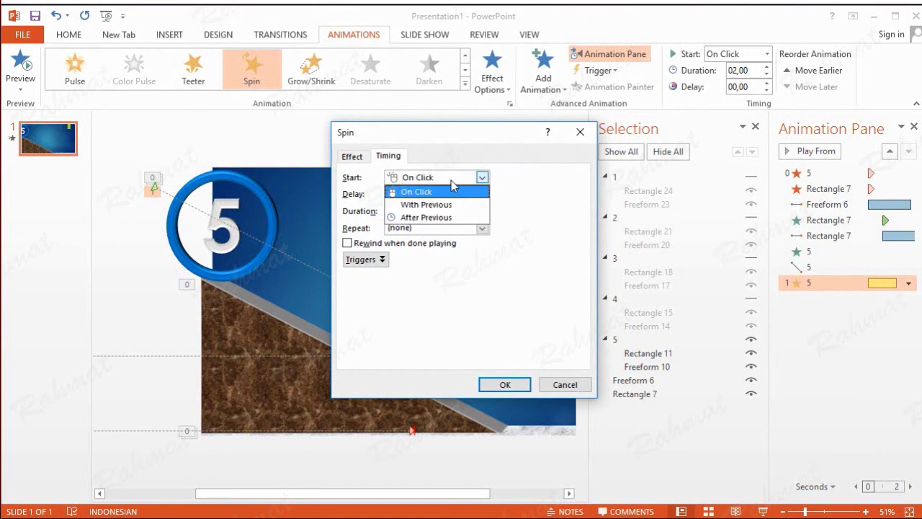
click(442, 205)
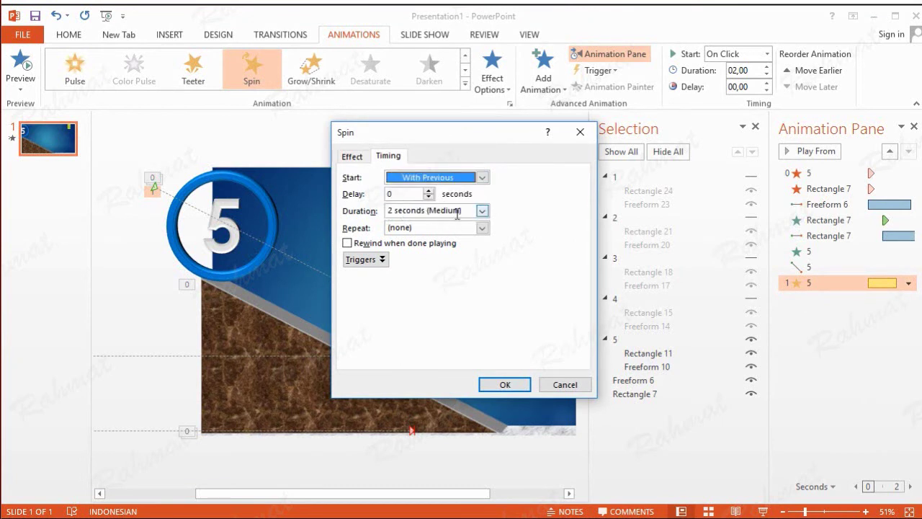
click(353, 156)
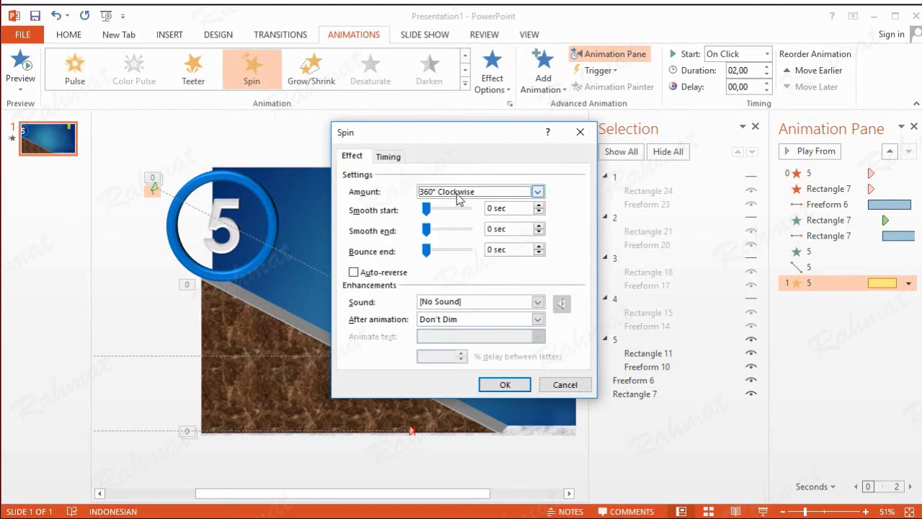
click(509, 384)
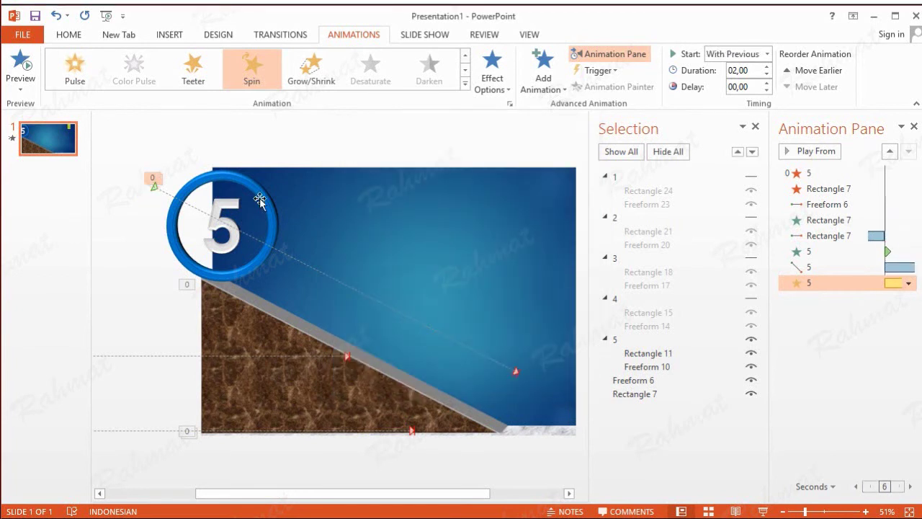
click(245, 184)
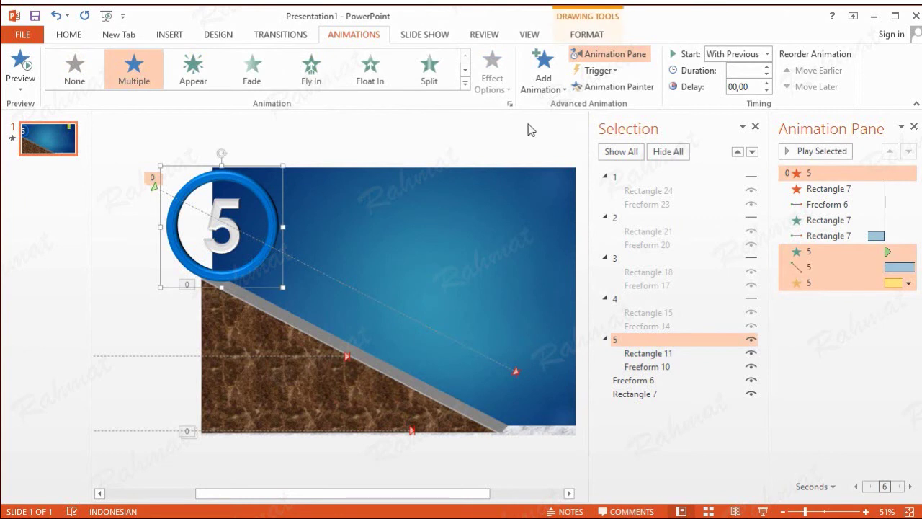
Add a second Spin to group 5, starting With Previous after a 2-second delay
click(551, 85)
click(569, 481)
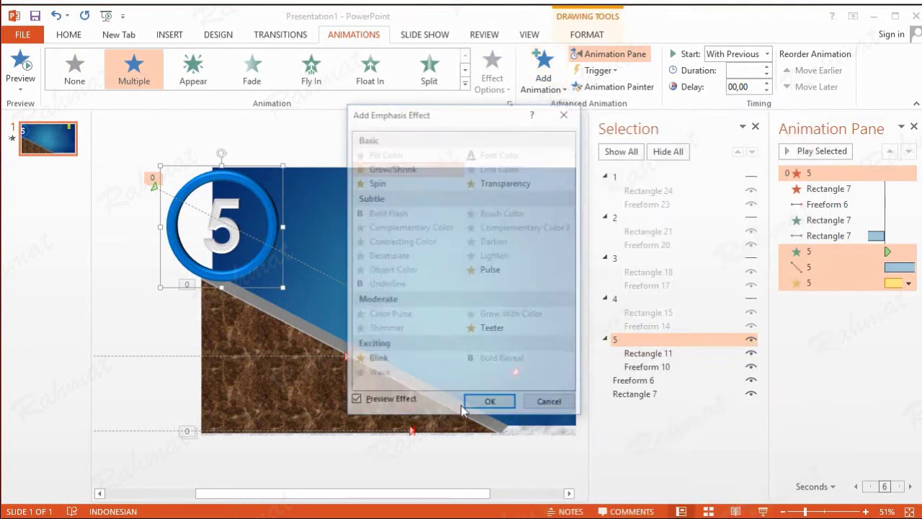
click(376, 182)
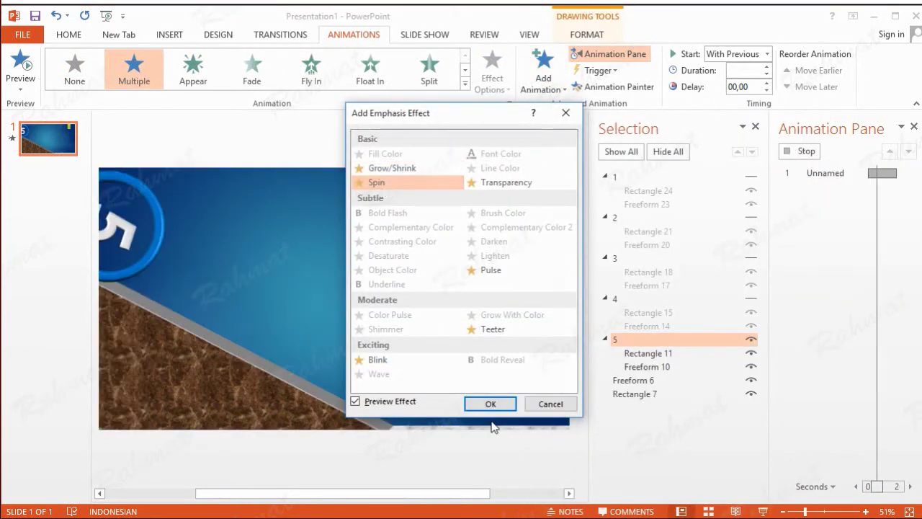
click(490, 404)
click(908, 298)
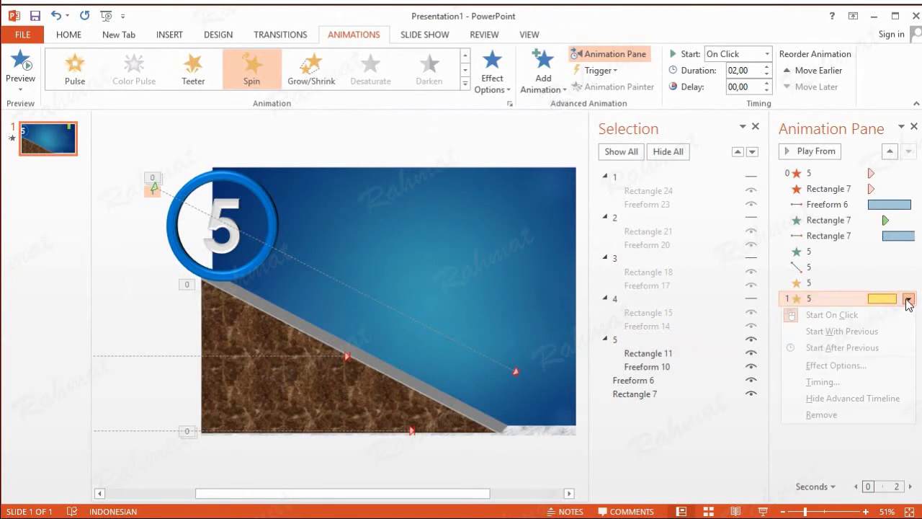
click(824, 382)
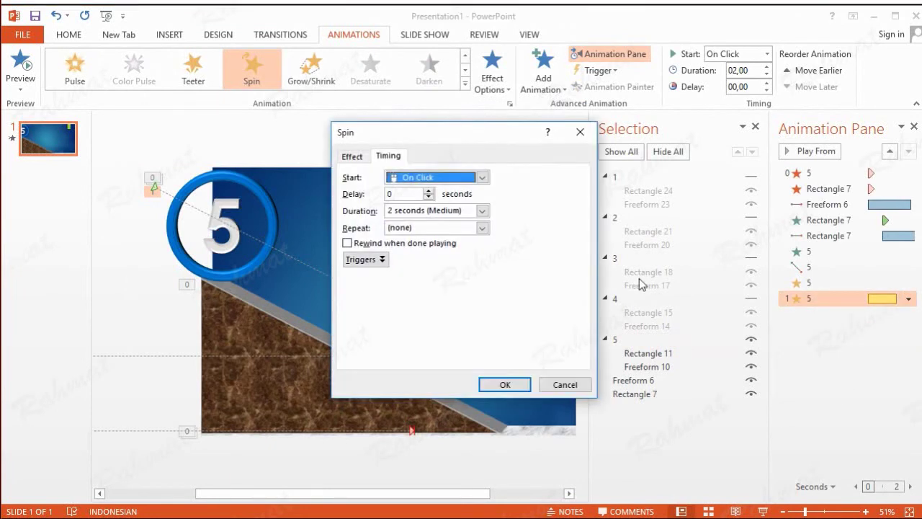
click(482, 177)
click(426, 193)
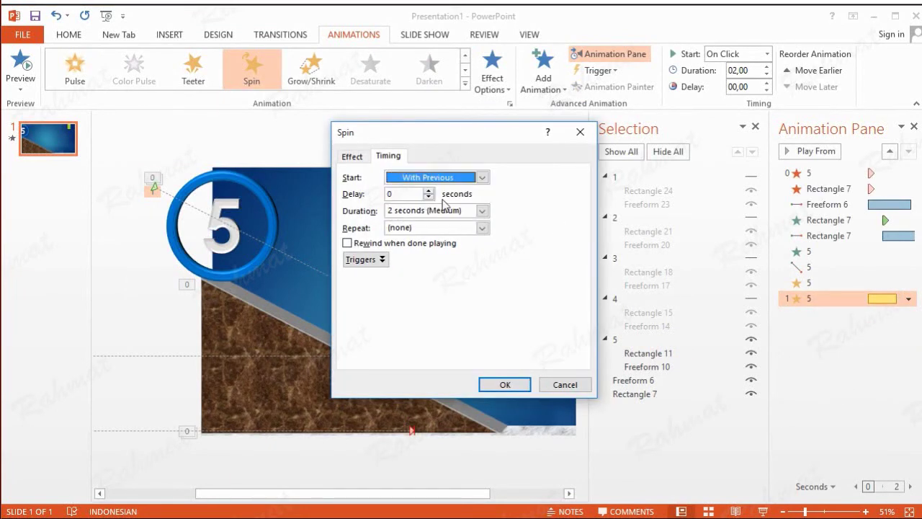
click(429, 191)
click(428, 191)
click(429, 191)
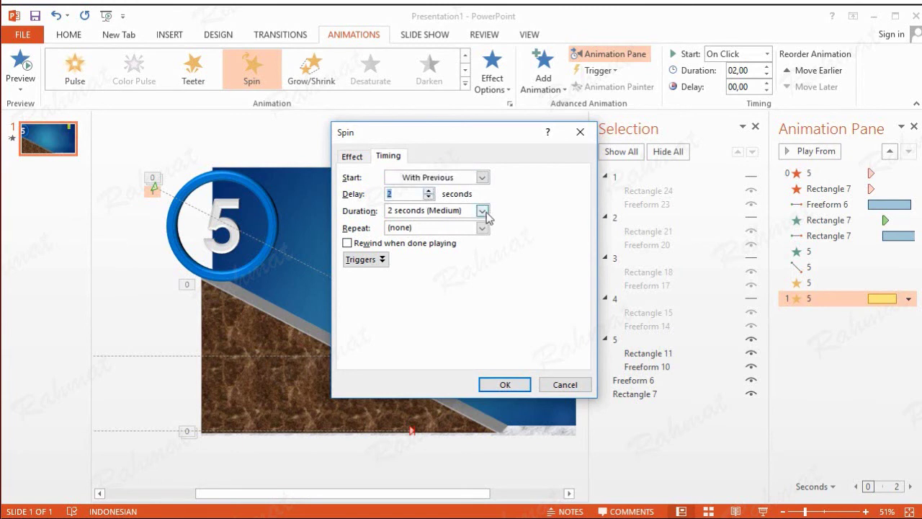
click(354, 155)
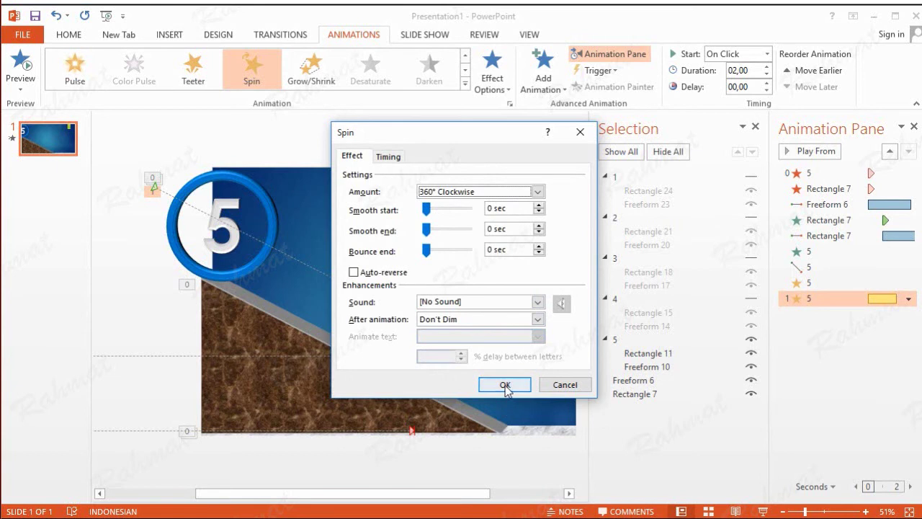
click(505, 384)
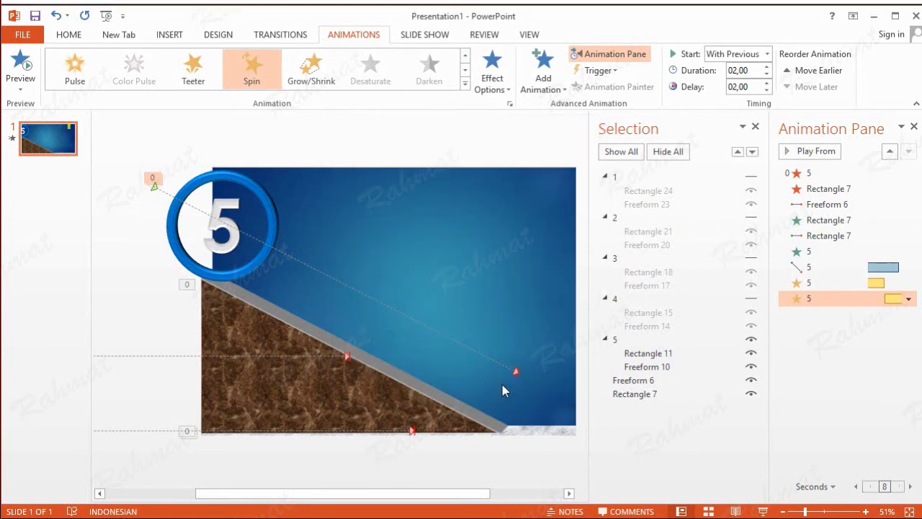
click(219, 186)
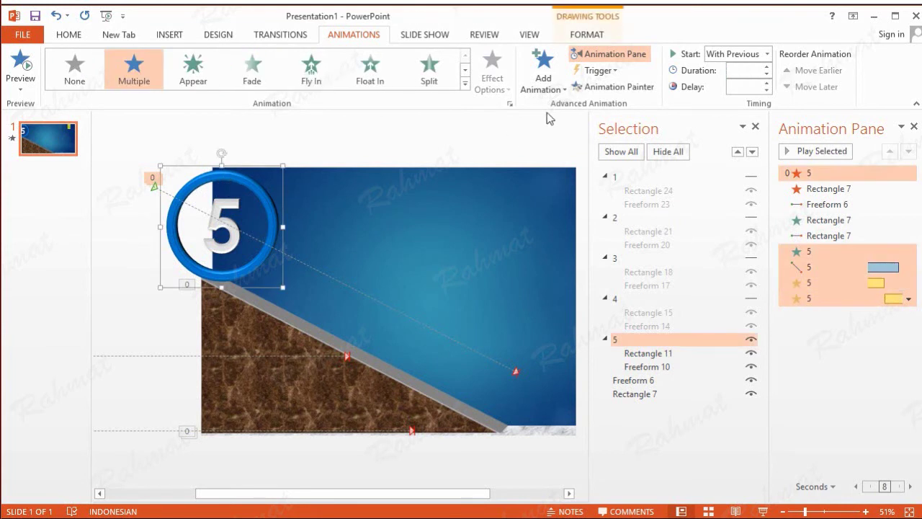
Add a straight Right motion path to the 5 circle
click(550, 92)
click(597, 513)
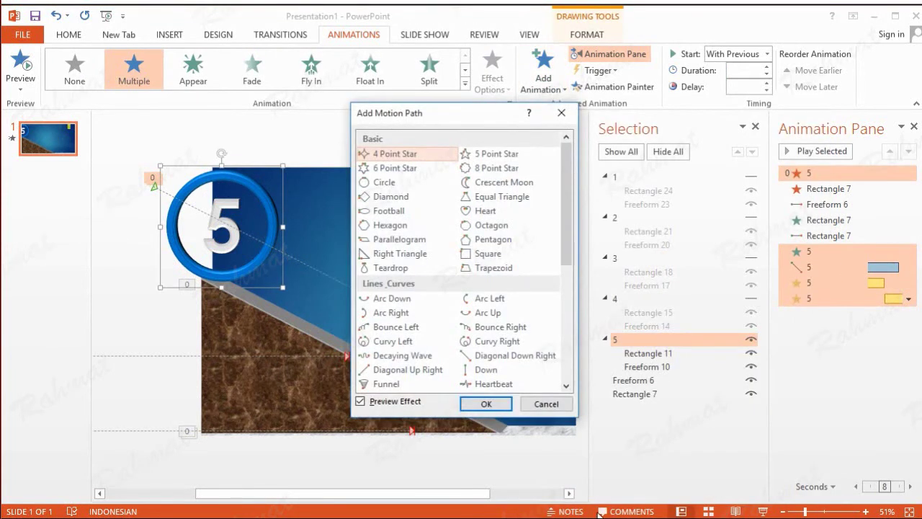
scroll(497, 357, down, 1)
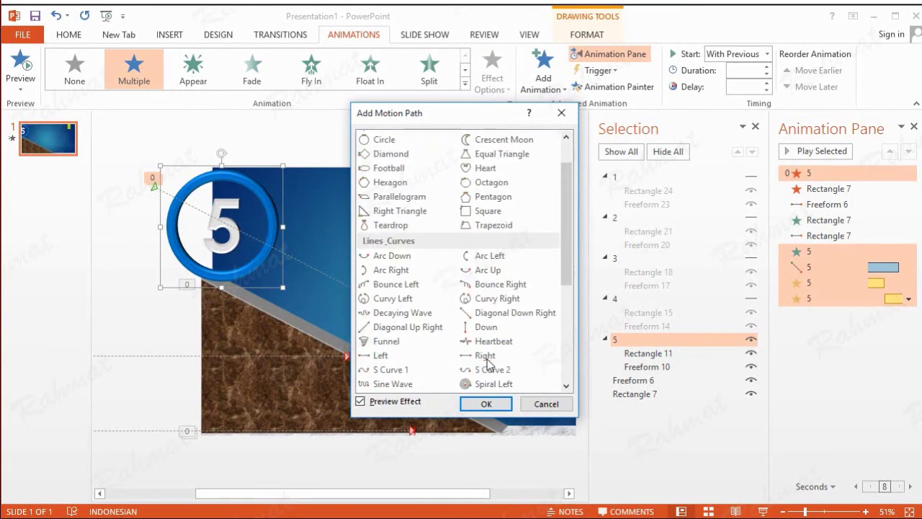
click(486, 355)
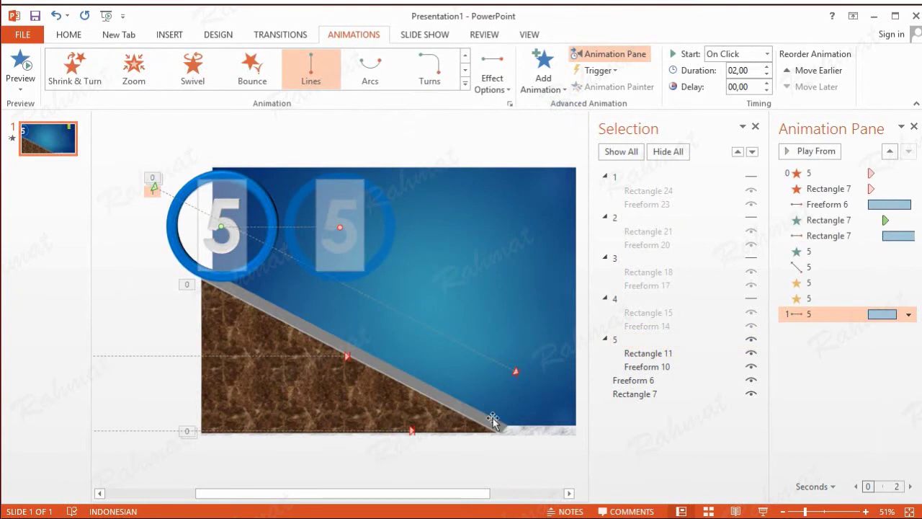
Move the rightward path to start at the slope's foot and end past the slide's right edge
click(569, 494)
click(569, 494)
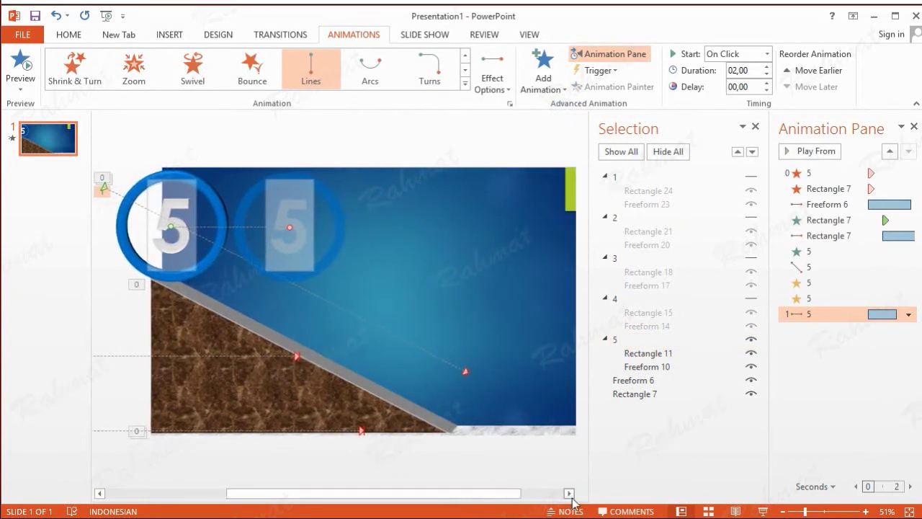
click(198, 227)
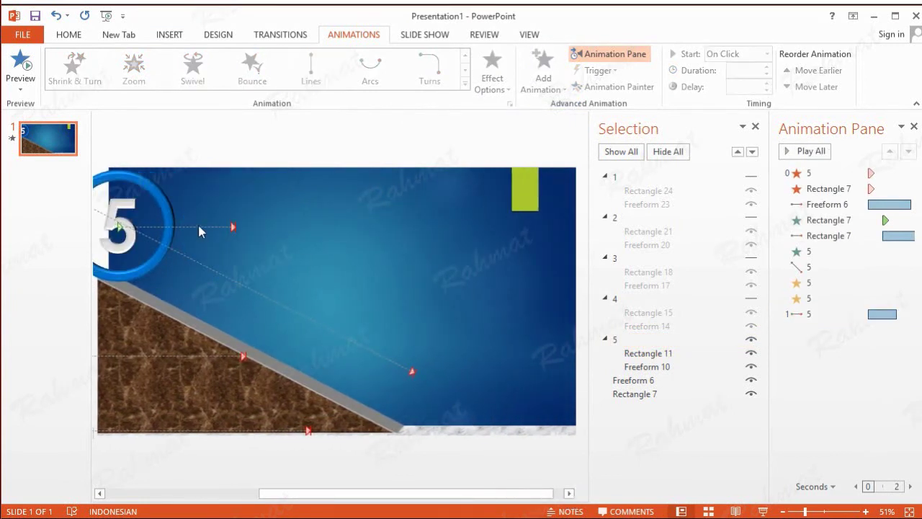
drag(207, 228, 515, 370)
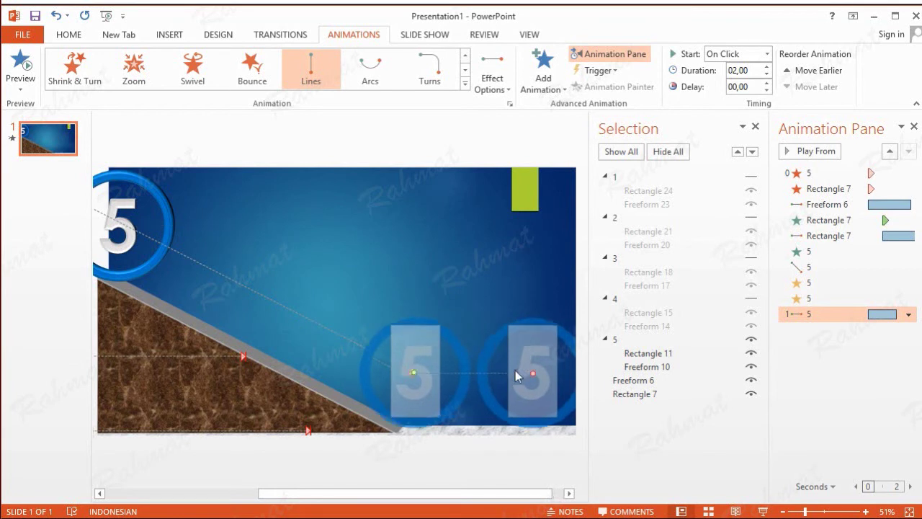
click(569, 494)
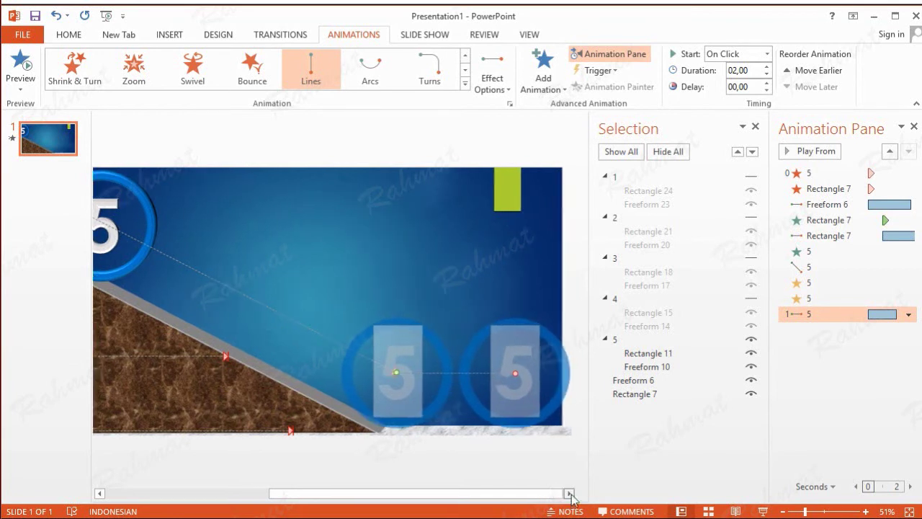
drag(511, 371, 620, 375)
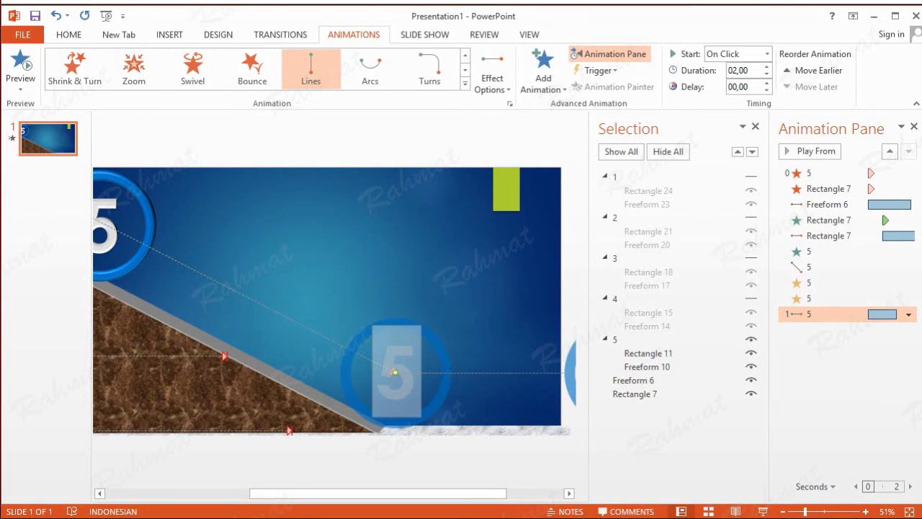
click(908, 314)
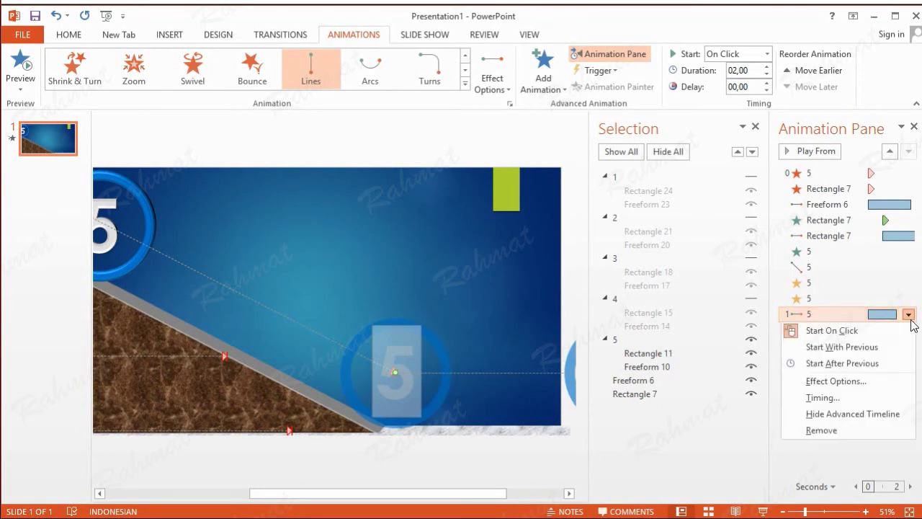
Set the rightward path to start With Previous after a 2.8-second delay
click(835, 398)
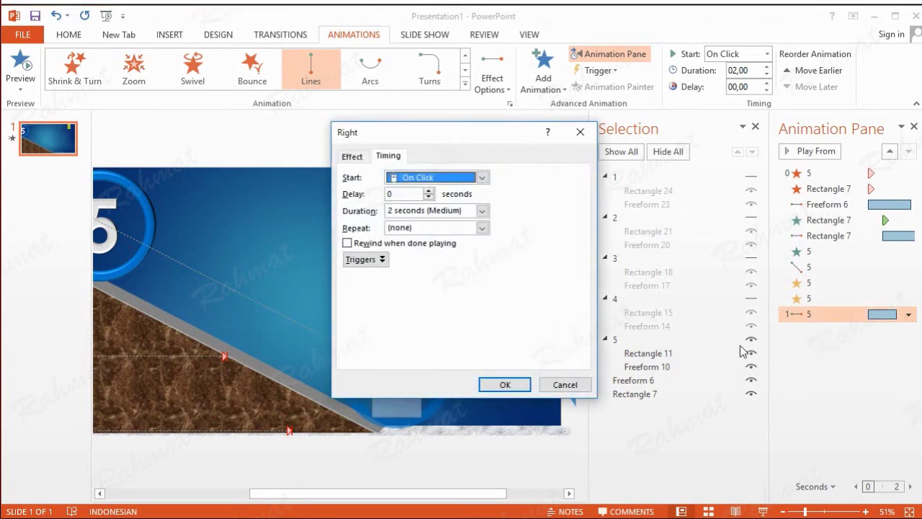
click(446, 179)
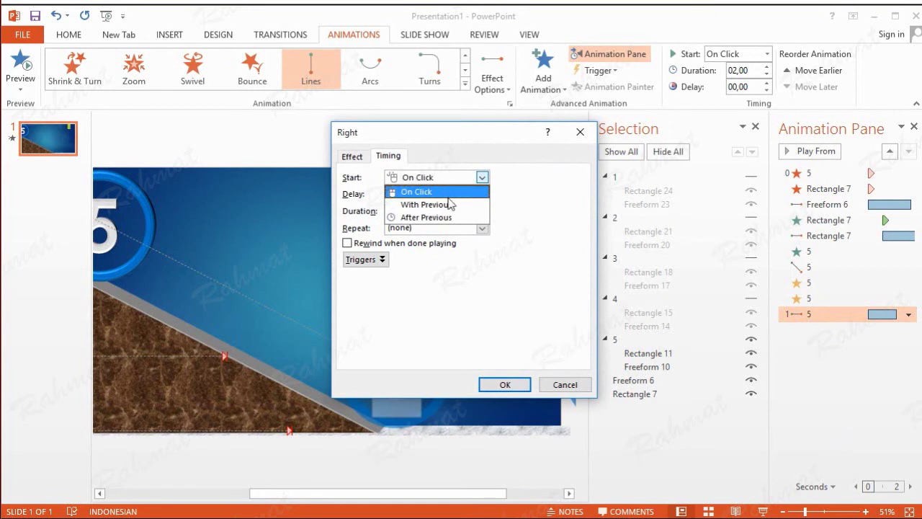
click(450, 207)
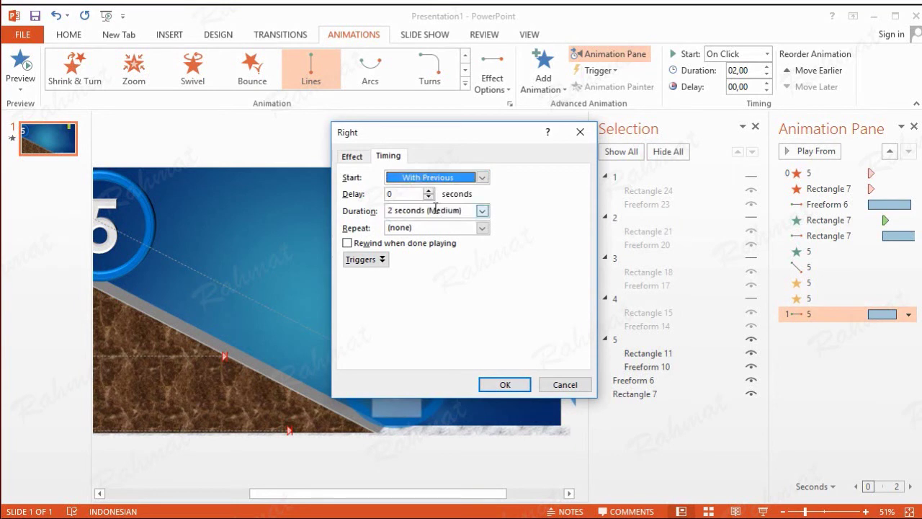
click(404, 193)
text(2,8)
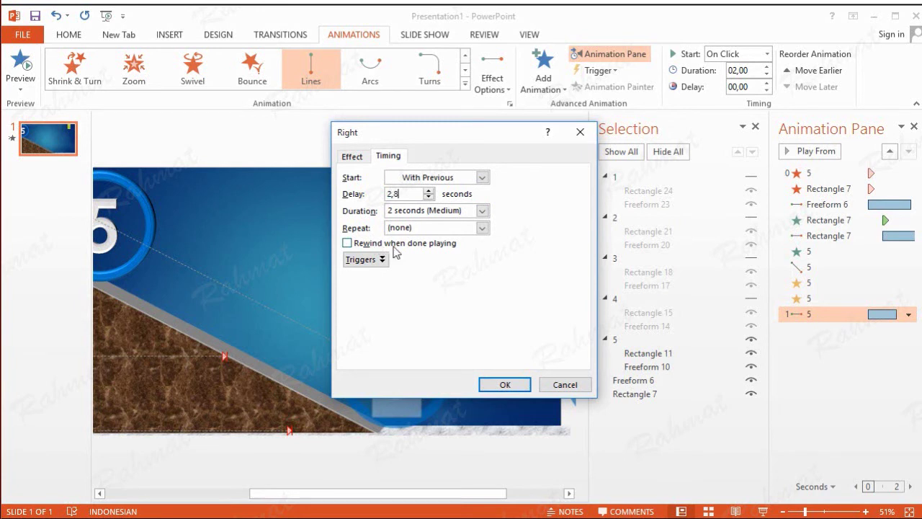
click(350, 157)
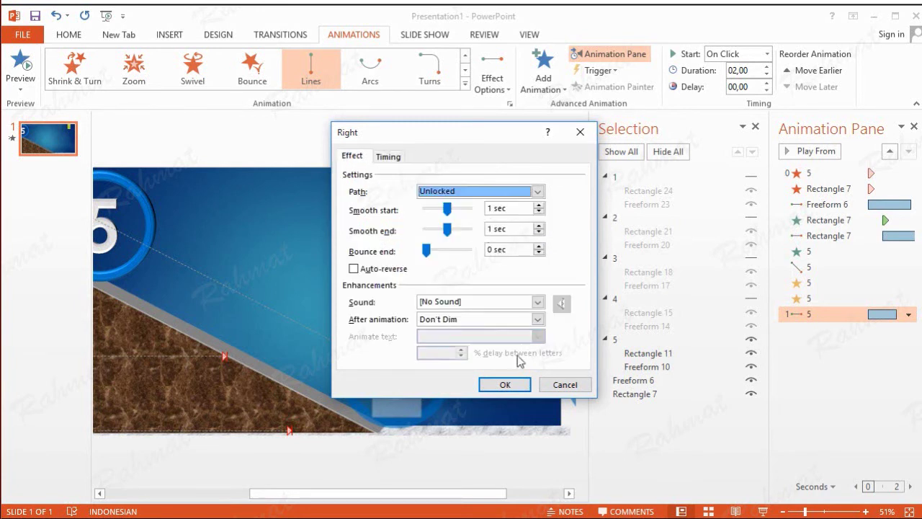
click(519, 386)
click(520, 386)
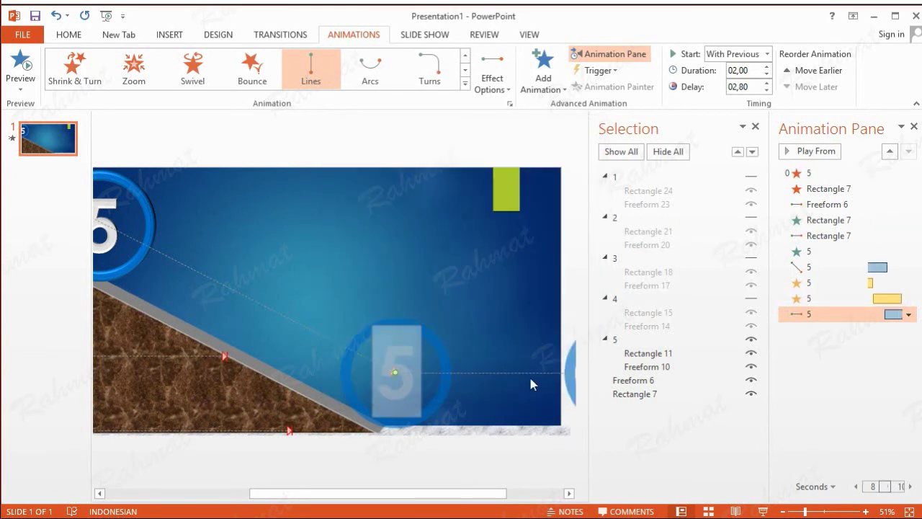
Add a third 360° Clockwise Spin to group 5, starting With Previous after 2.8 seconds
click(118, 194)
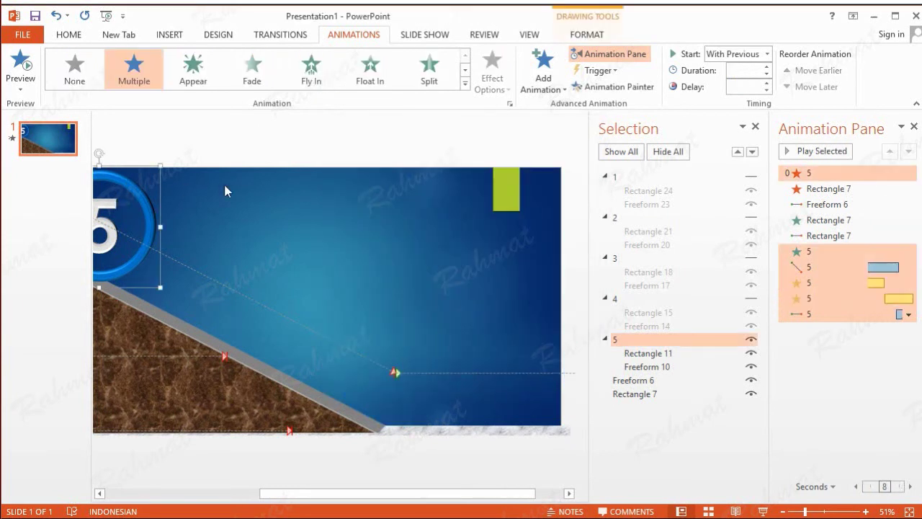
click(542, 81)
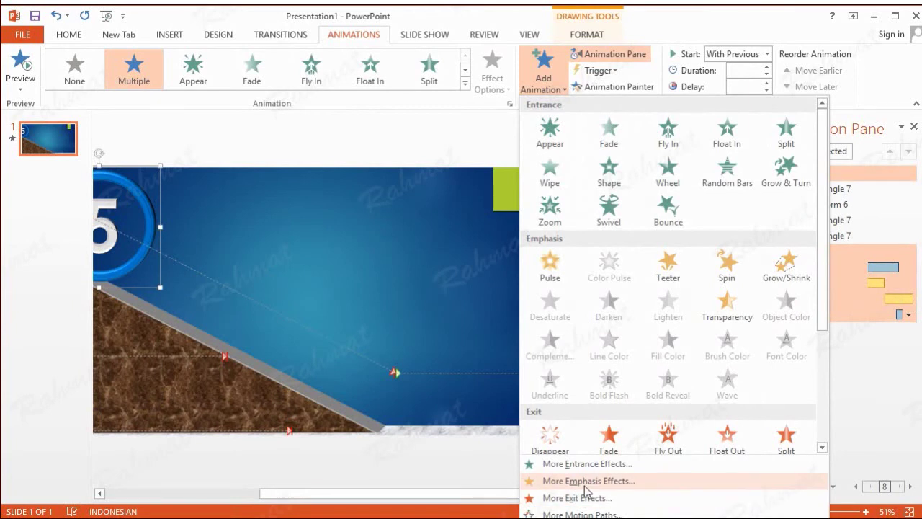
click(585, 481)
click(380, 185)
click(490, 404)
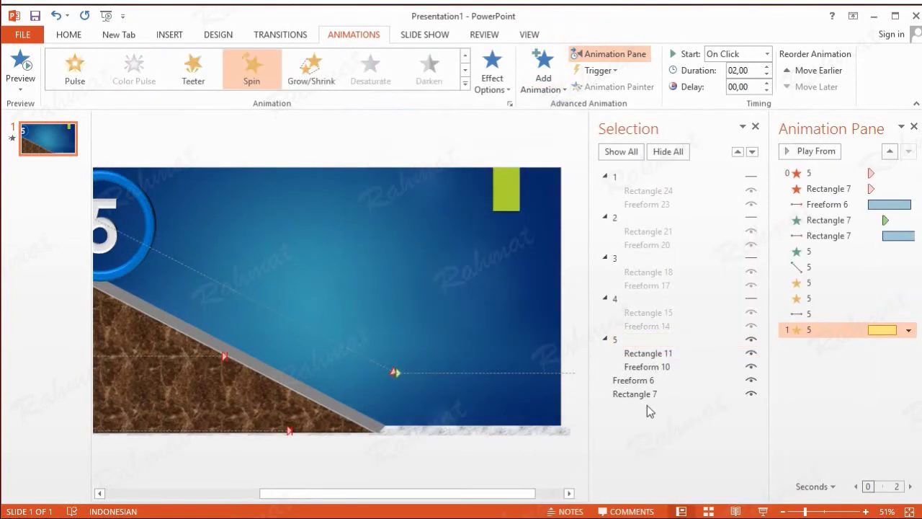
click(908, 330)
click(821, 414)
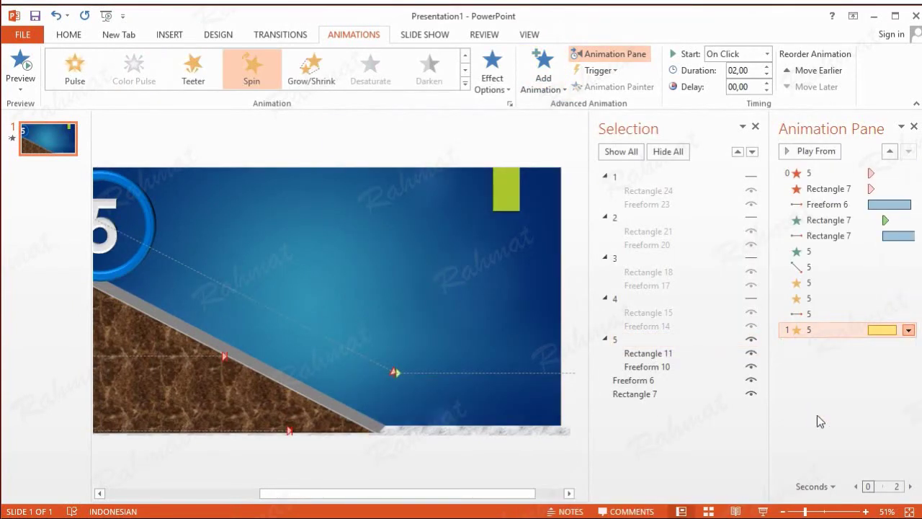
click(482, 177)
click(429, 202)
text(2,8)
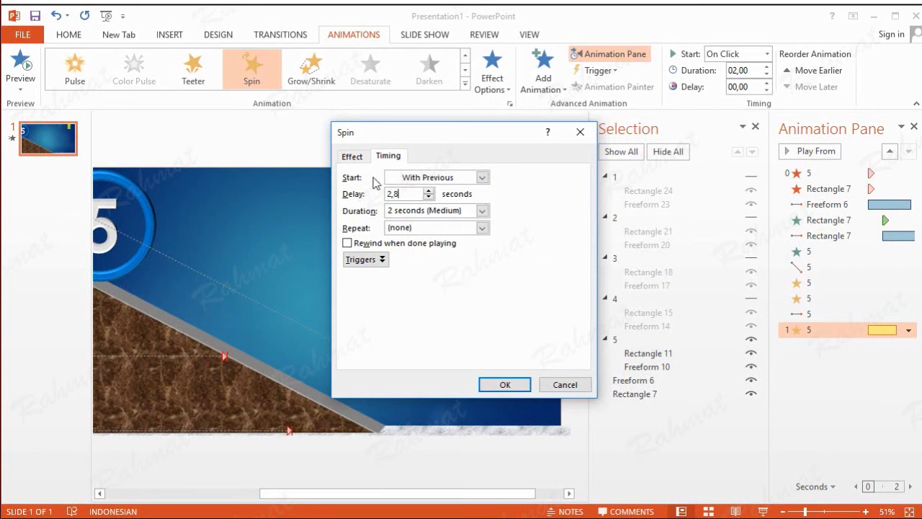
click(353, 159)
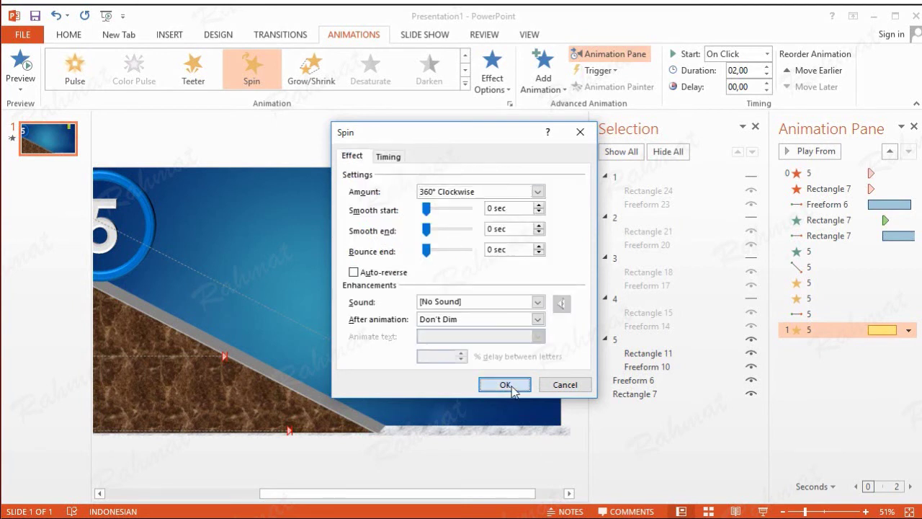
click(502, 384)
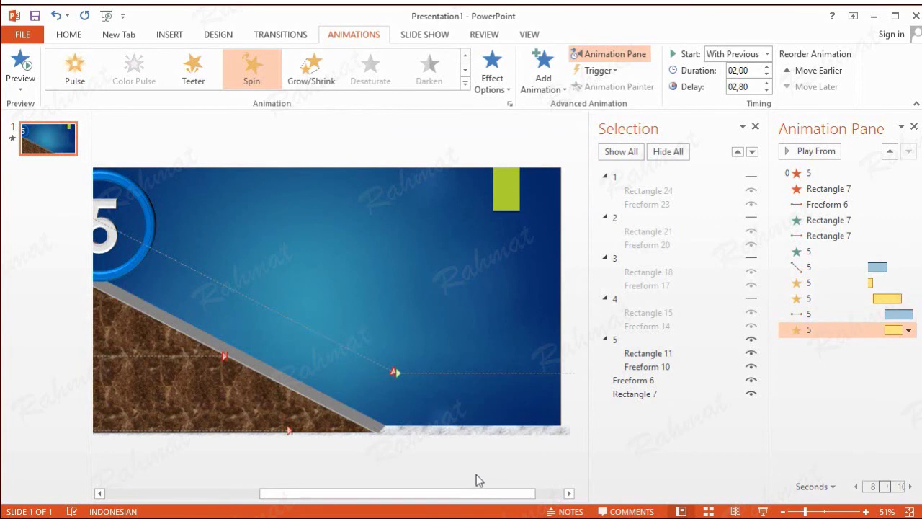
Unhide group 4 in the Selection pane and select it
drag(342, 494, 257, 493)
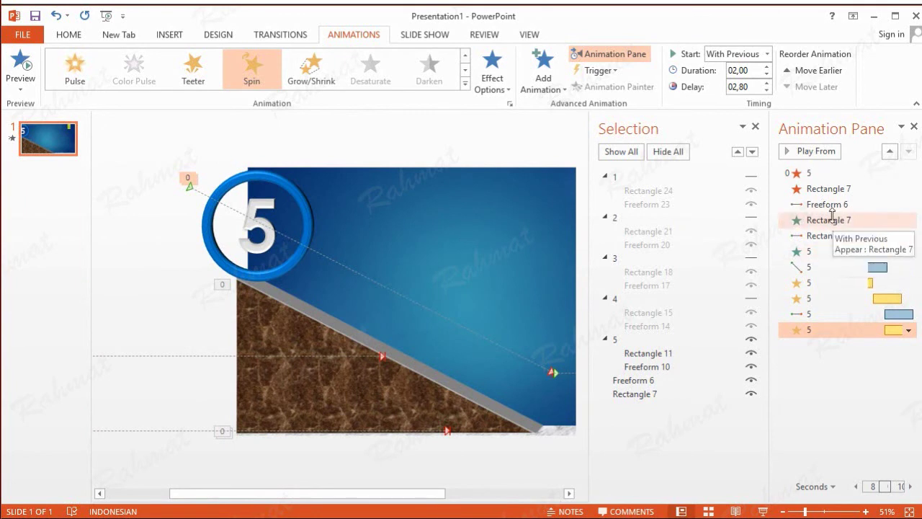
click(548, 494)
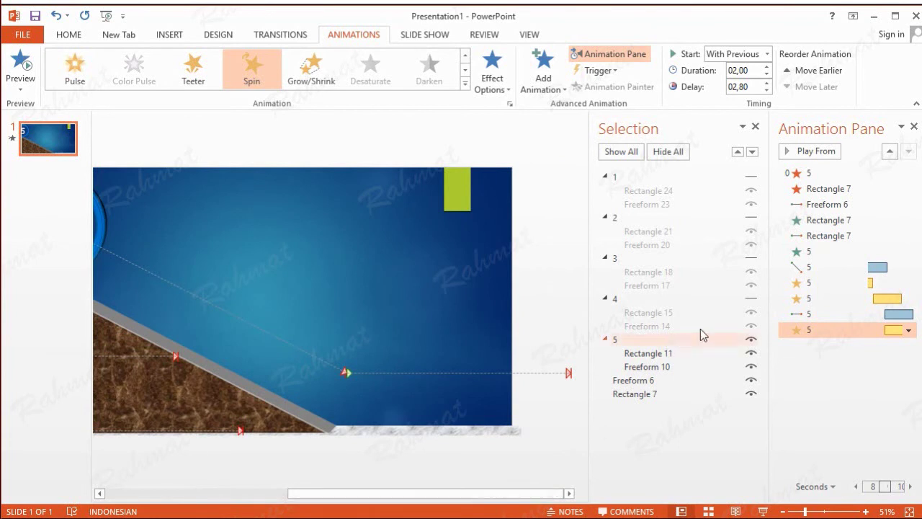
click(751, 299)
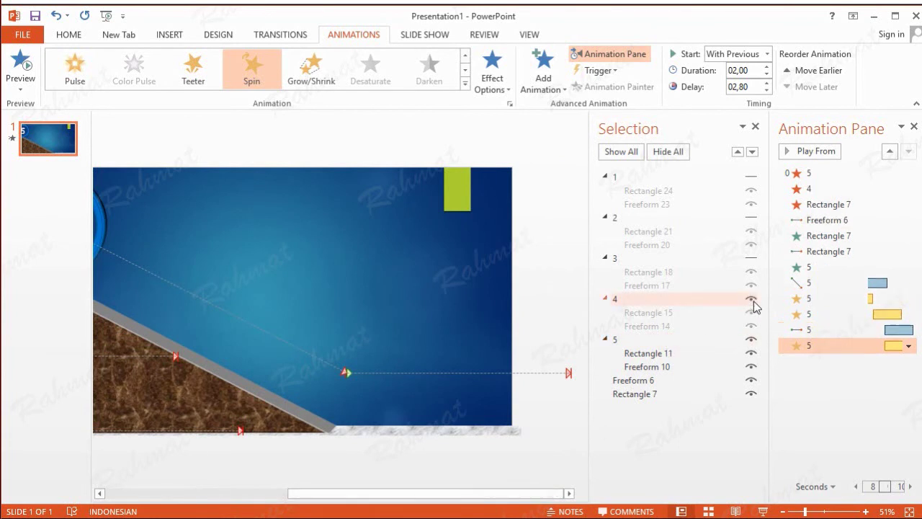
click(669, 300)
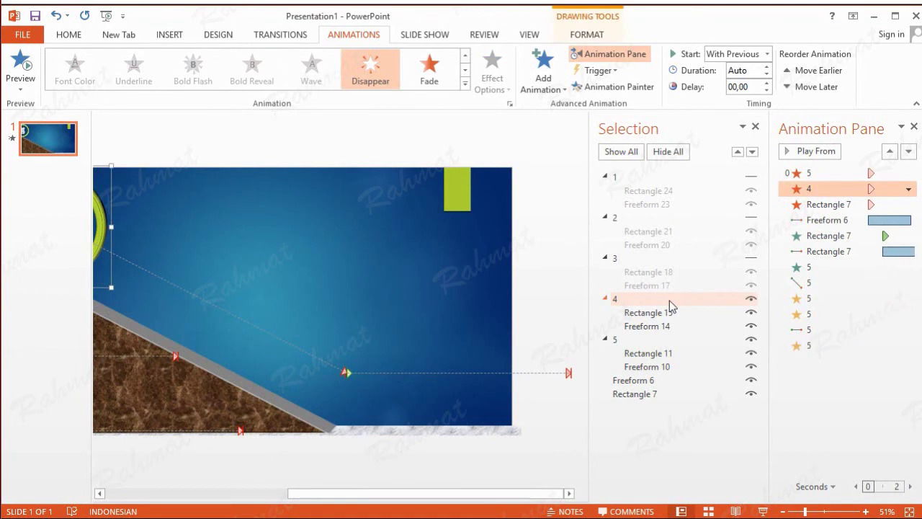
Give group 4 an Appear entrance that starts After Previous
click(549, 92)
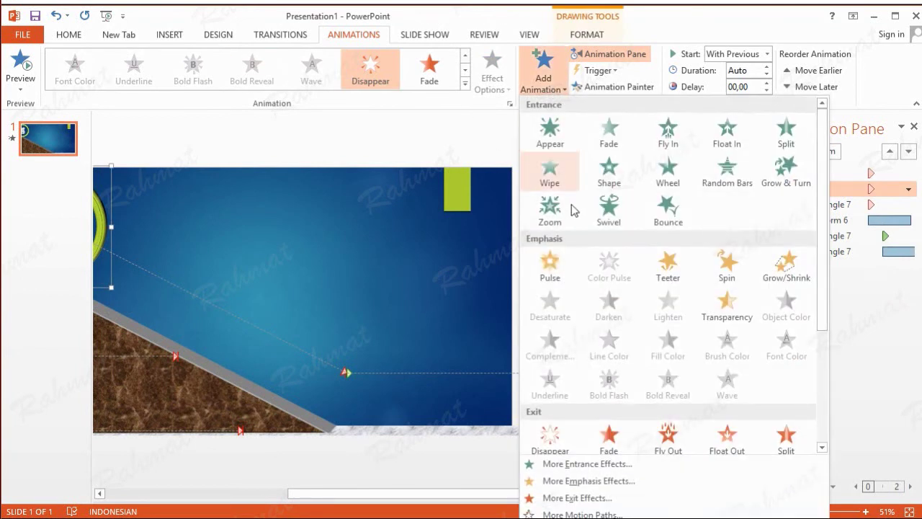
click(588, 466)
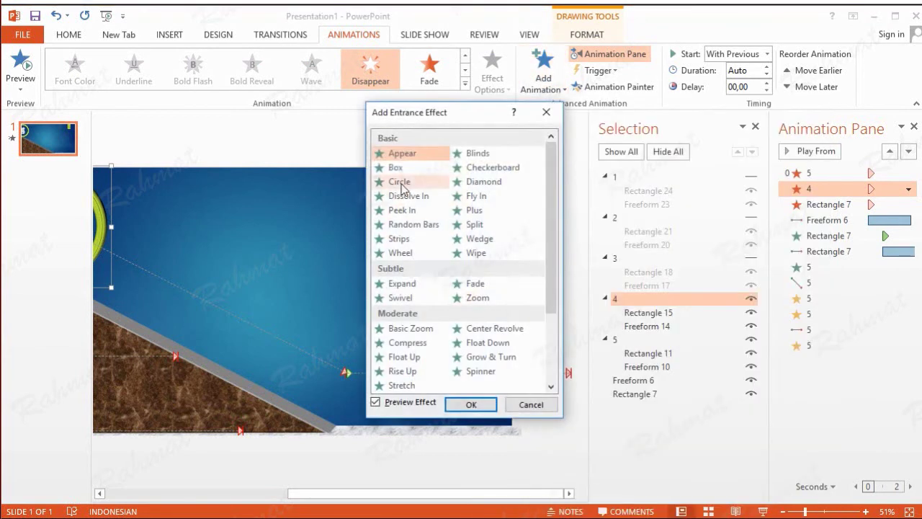
click(470, 404)
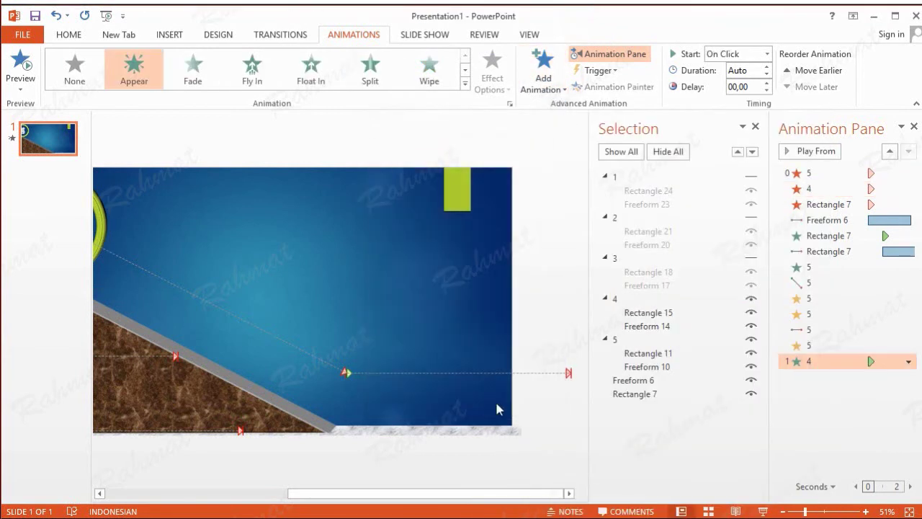
click(908, 362)
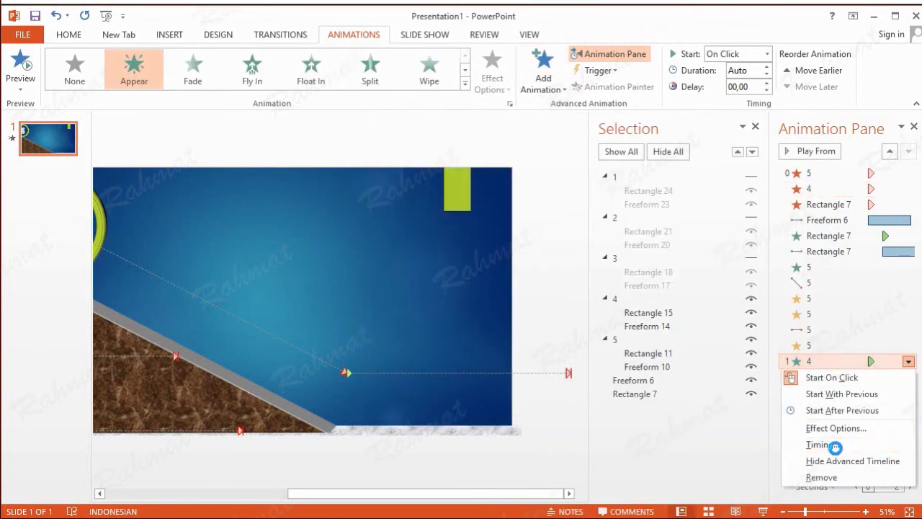
click(838, 444)
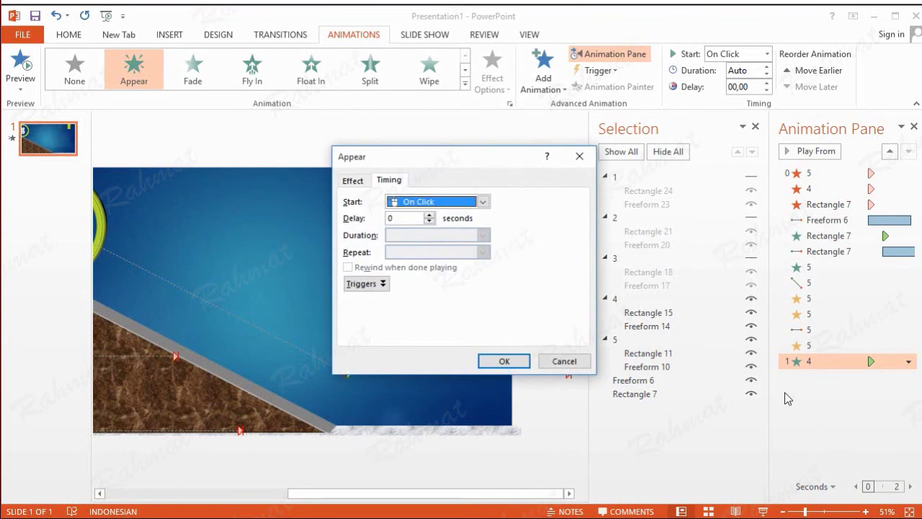
click(482, 202)
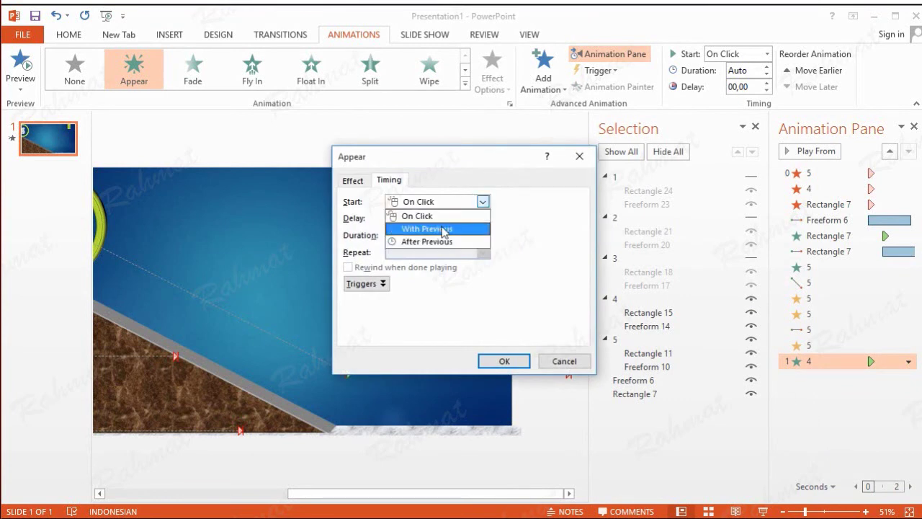
click(437, 242)
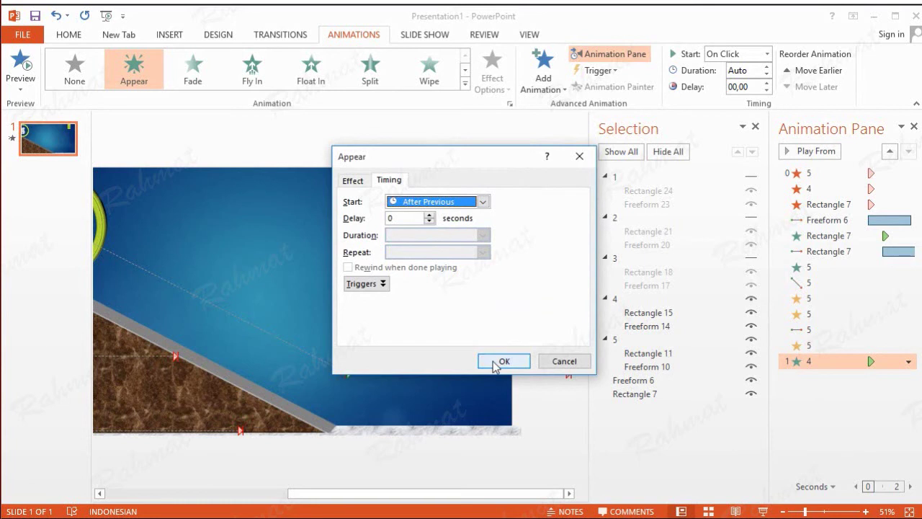
click(494, 363)
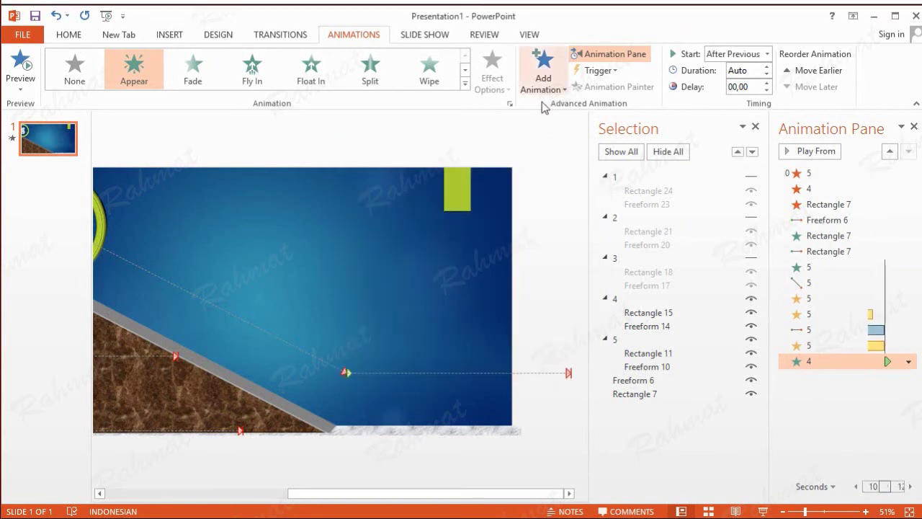
Apply a Diagonal Down Right motion path to group 4
click(614, 298)
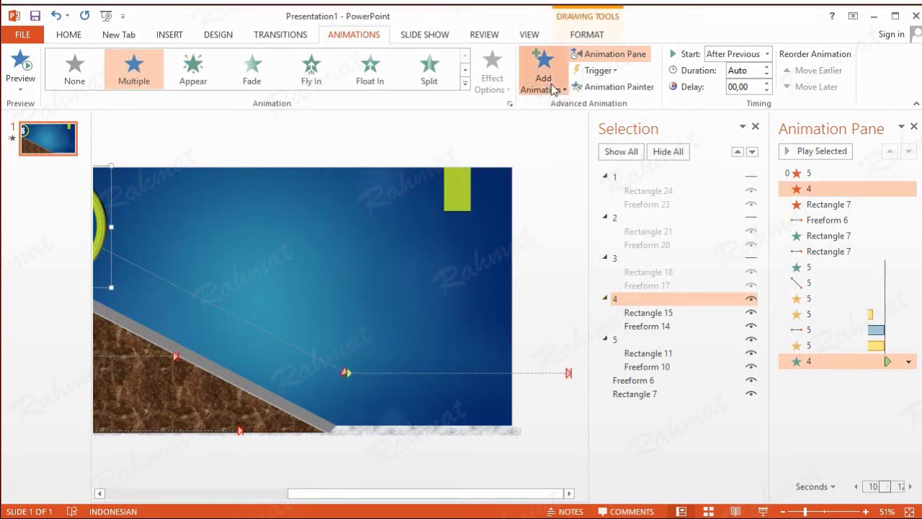
click(553, 87)
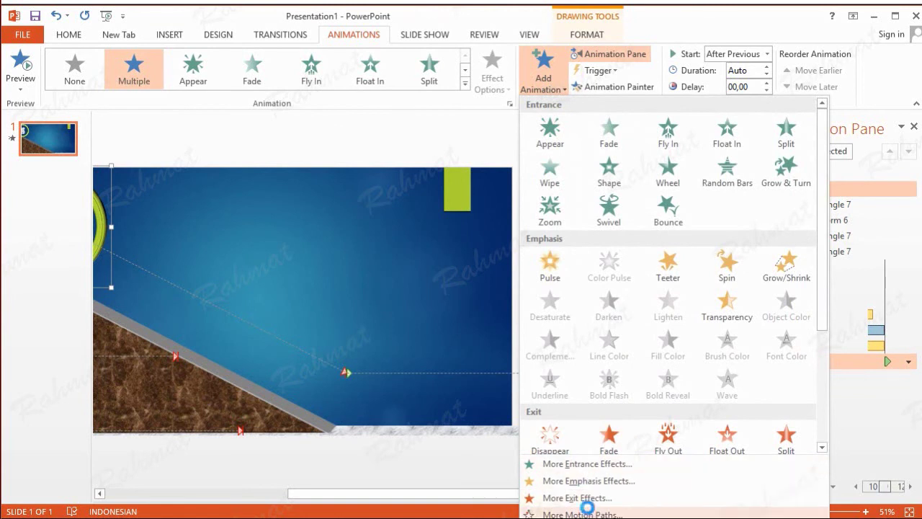
click(587, 508)
click(515, 355)
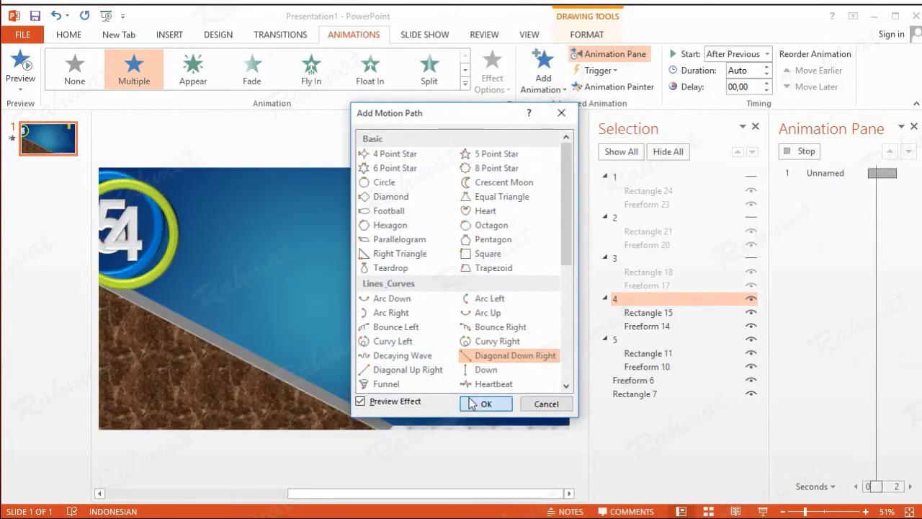
click(469, 403)
Stretch the path from above the slide's top-left down to the slope's bottom right
click(100, 493)
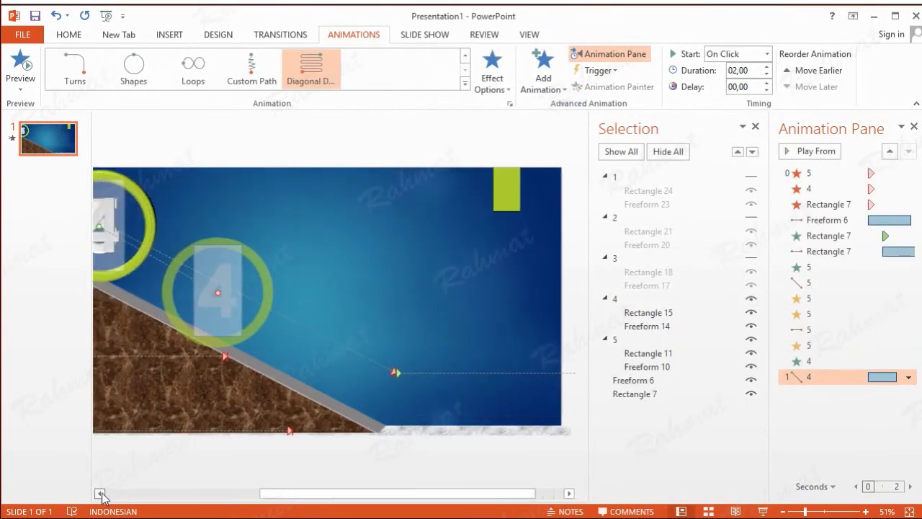
click(100, 493)
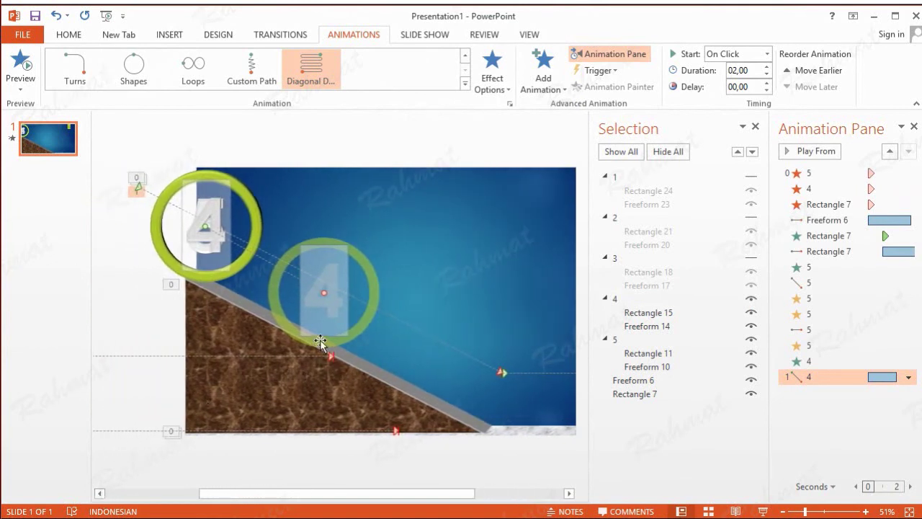
drag(324, 291, 501, 372)
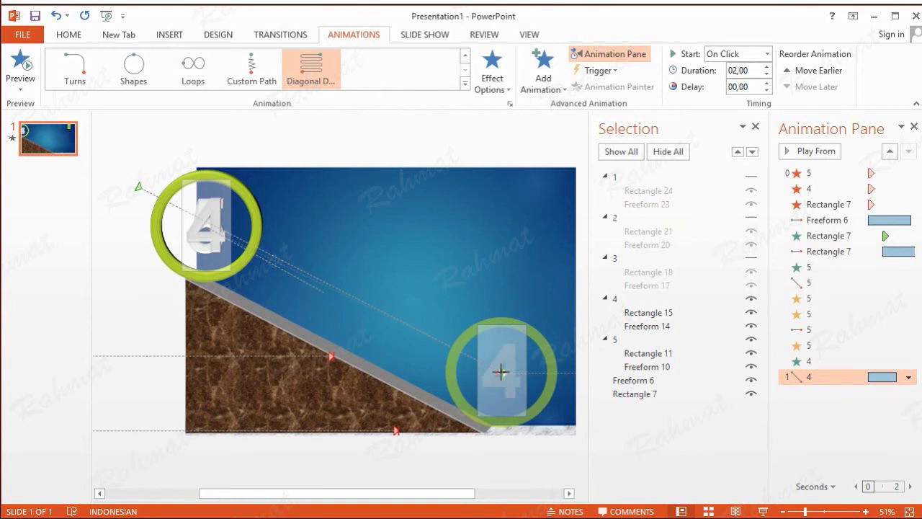
drag(500, 372, 502, 375)
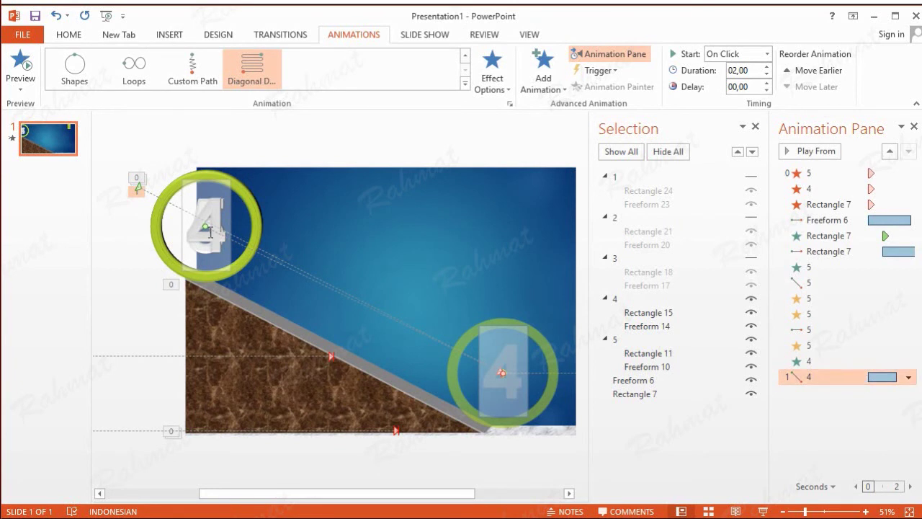
drag(204, 228, 133, 186)
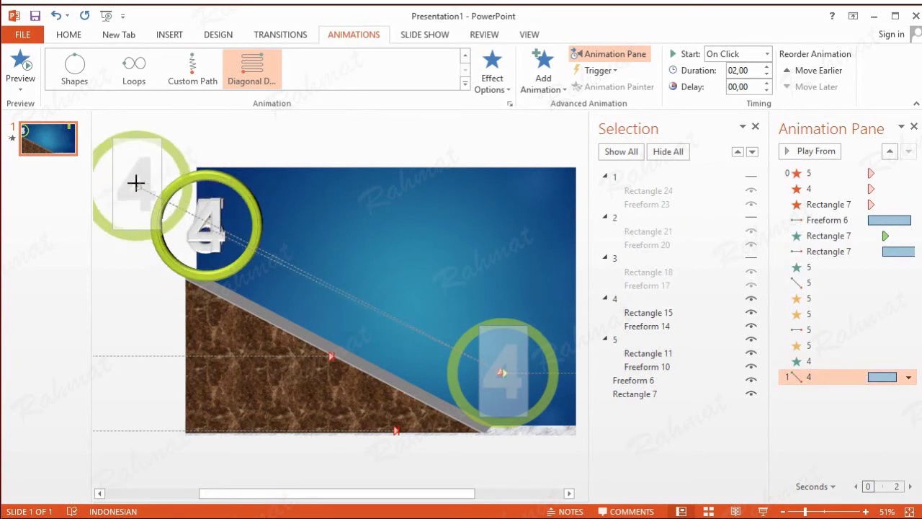
drag(133, 185, 134, 187)
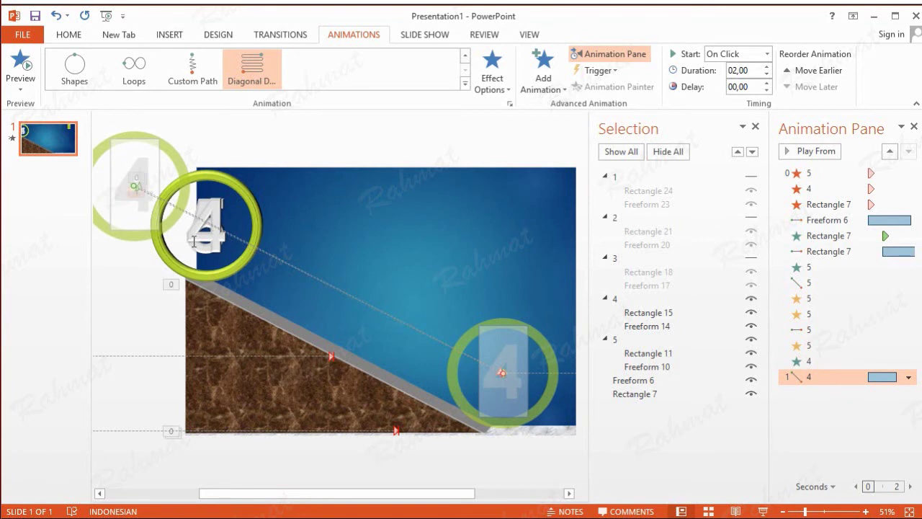
Set the diagonal roll to start After Previous and last 3 seconds
click(908, 376)
click(823, 459)
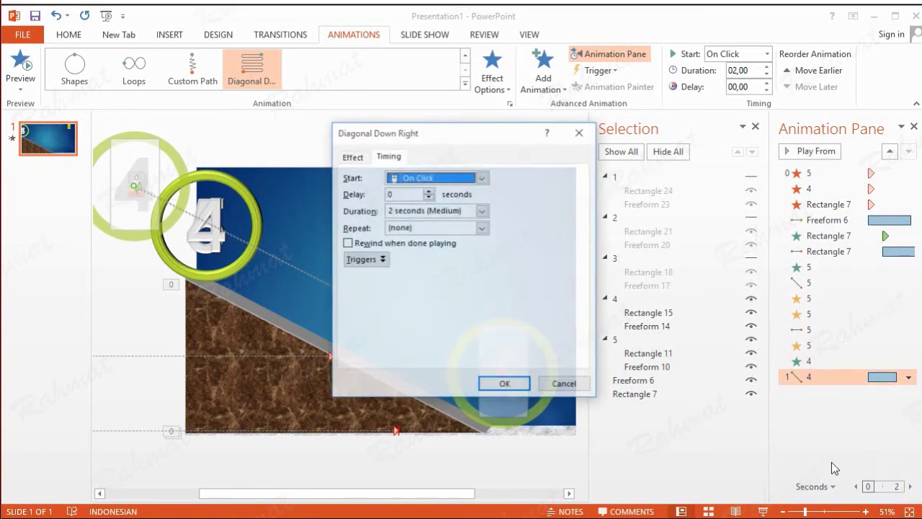
click(428, 178)
click(425, 217)
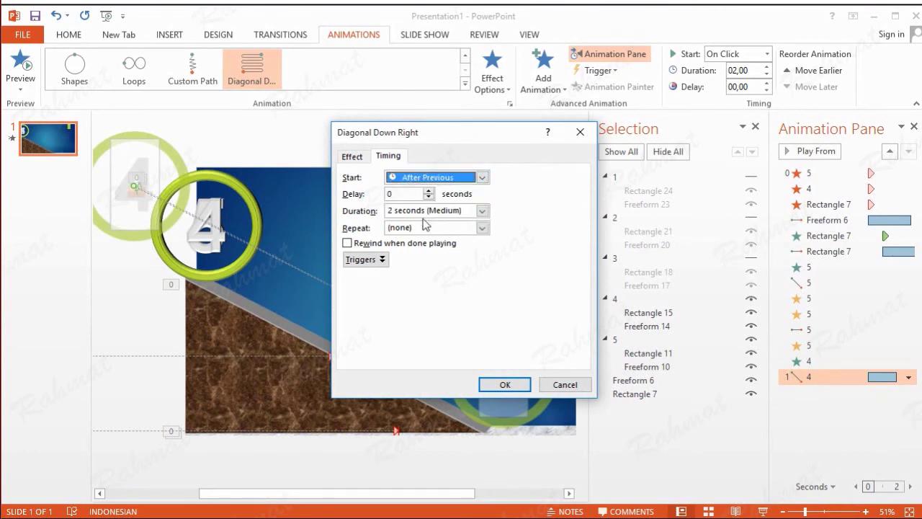
click(477, 211)
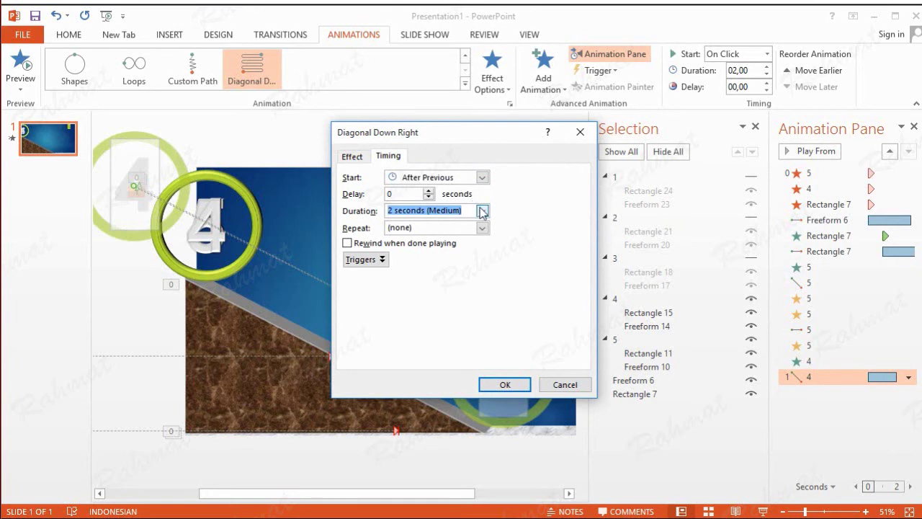
click(482, 211)
click(455, 234)
click(353, 157)
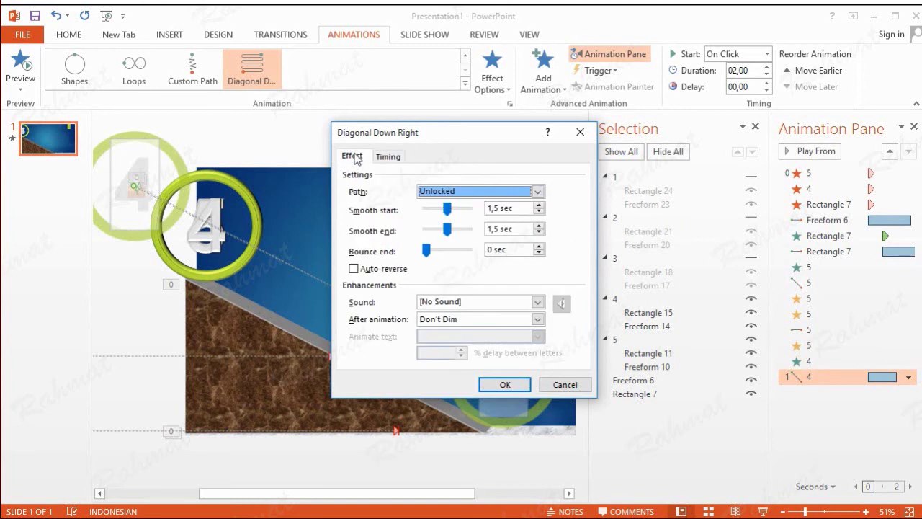
click(502, 385)
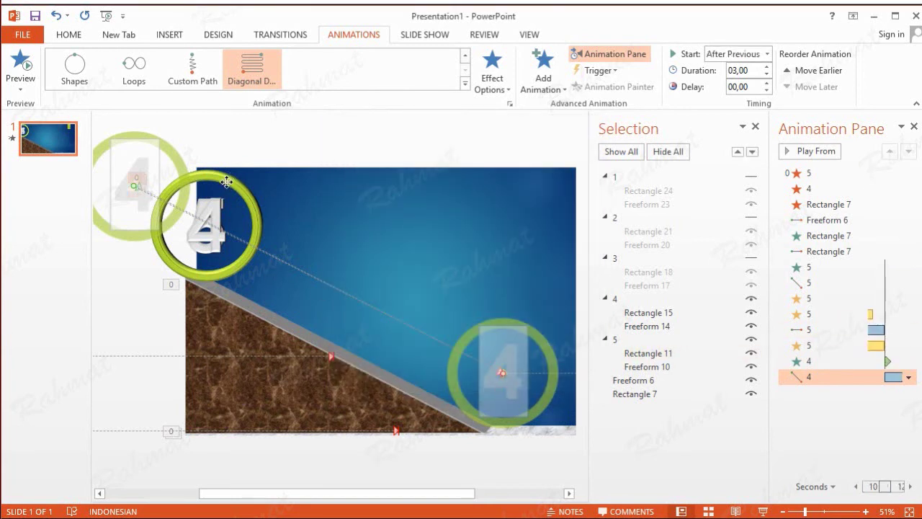
Add a Spin emphasis to the 4 circle that starts With Previous
click(550, 90)
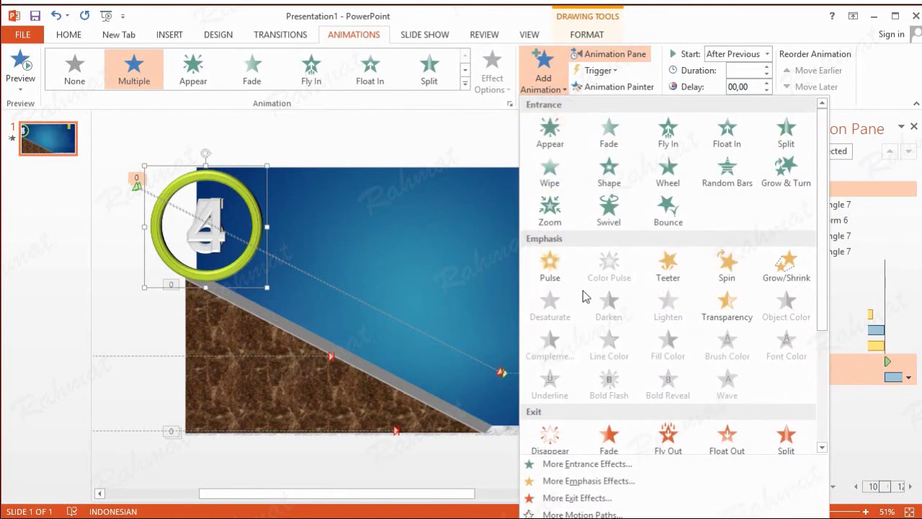
click(725, 280)
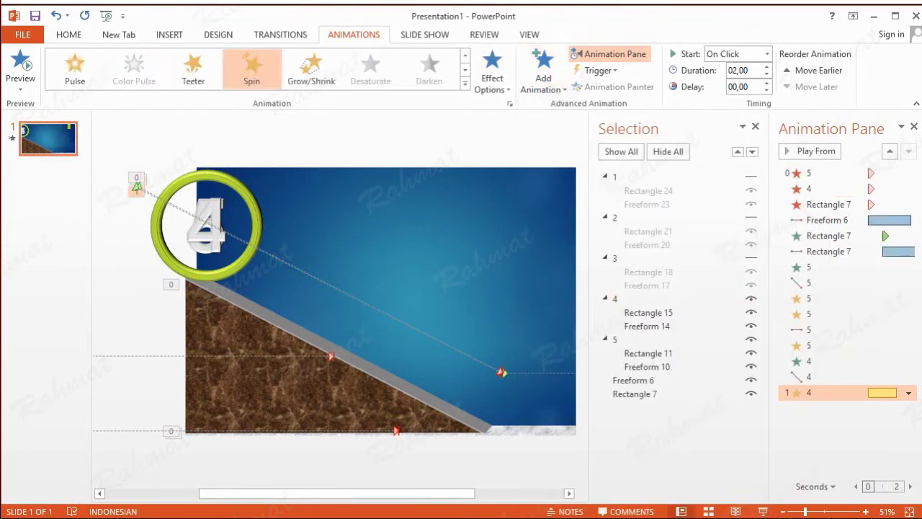
click(909, 393)
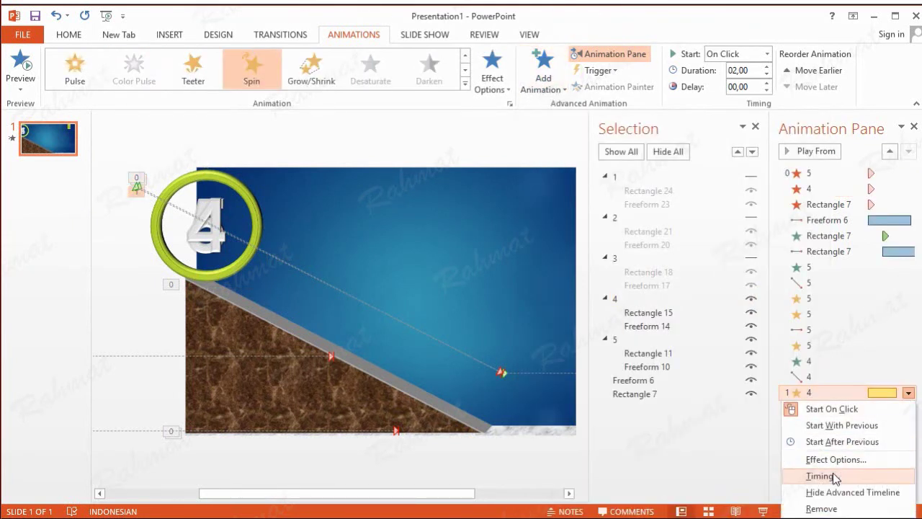
click(821, 475)
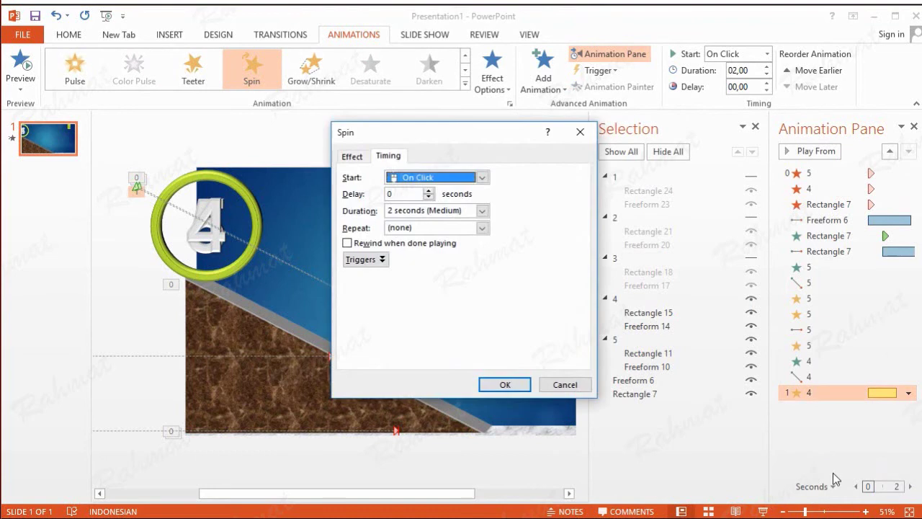
click(463, 177)
click(409, 205)
click(360, 158)
click(516, 384)
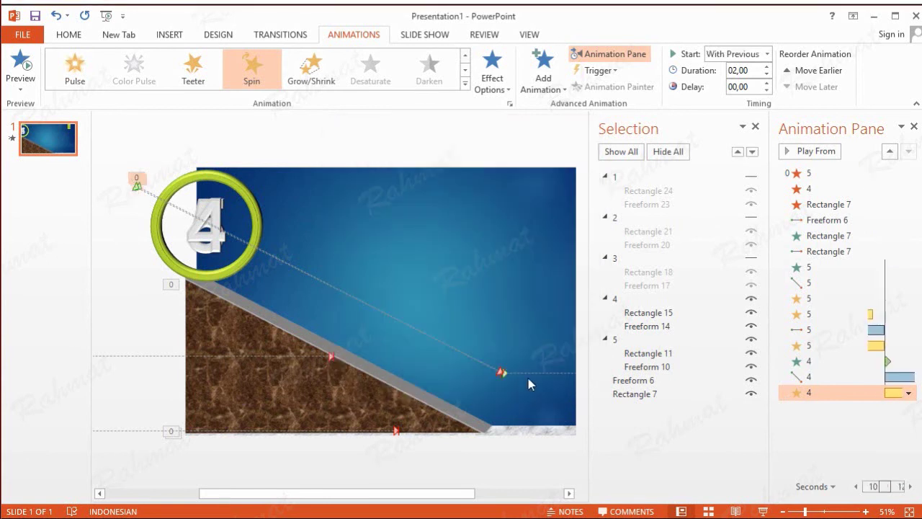
Add a second Spin to the 4 circle, With Previous after a 2-second delay
click(624, 303)
click(543, 72)
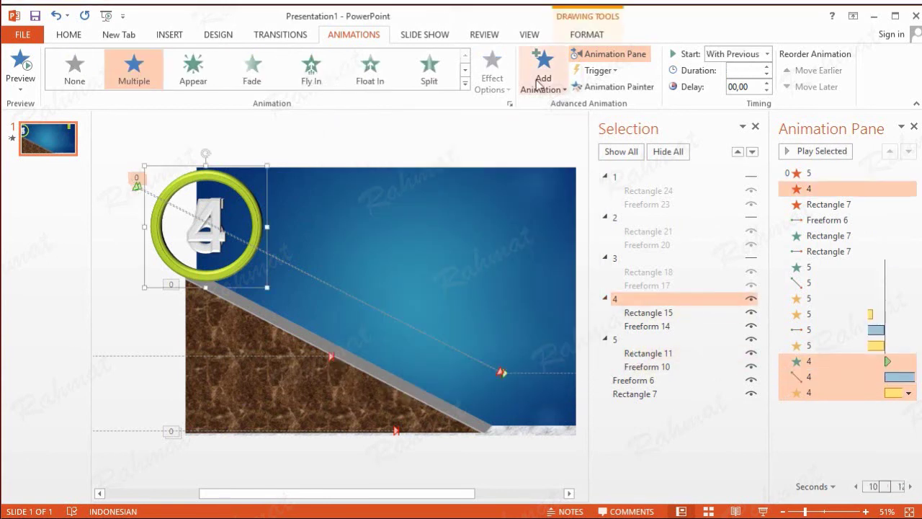
click(726, 268)
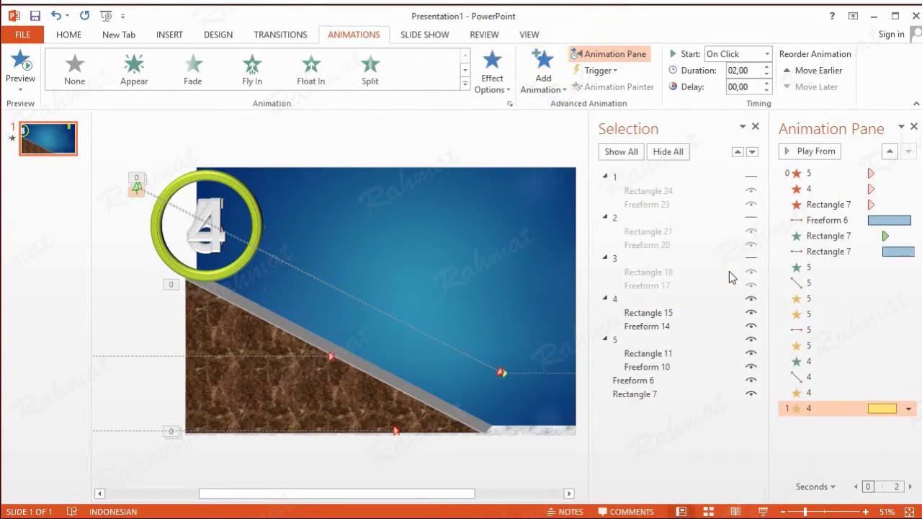
click(909, 409)
click(858, 492)
click(429, 180)
click(428, 205)
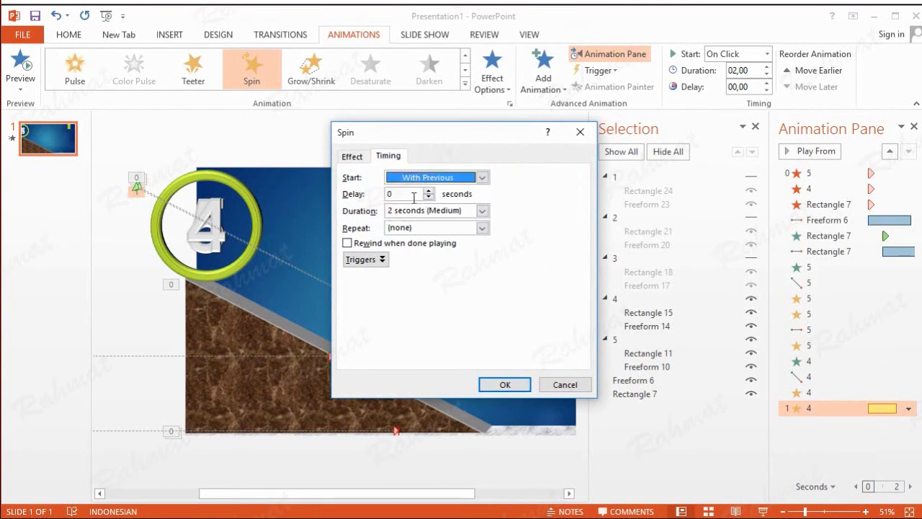
key(Tab)
text(2)
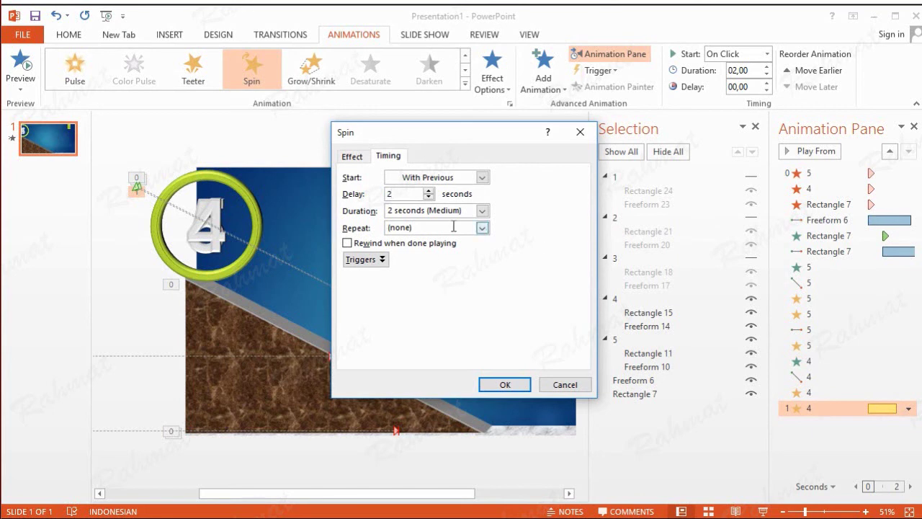
click(352, 157)
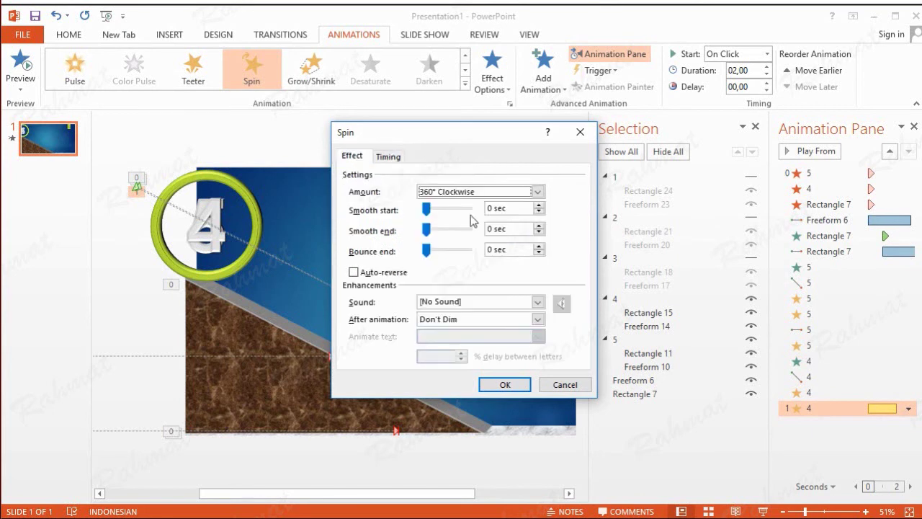
click(506, 383)
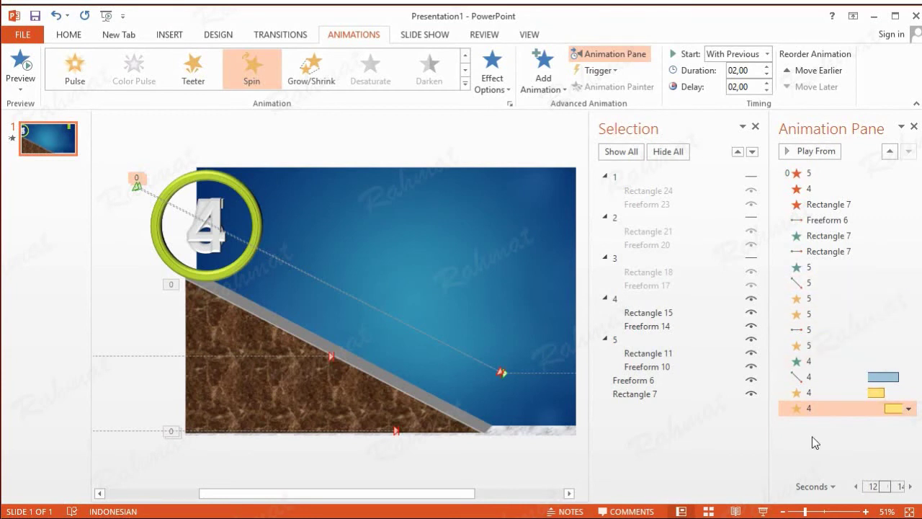
click(238, 189)
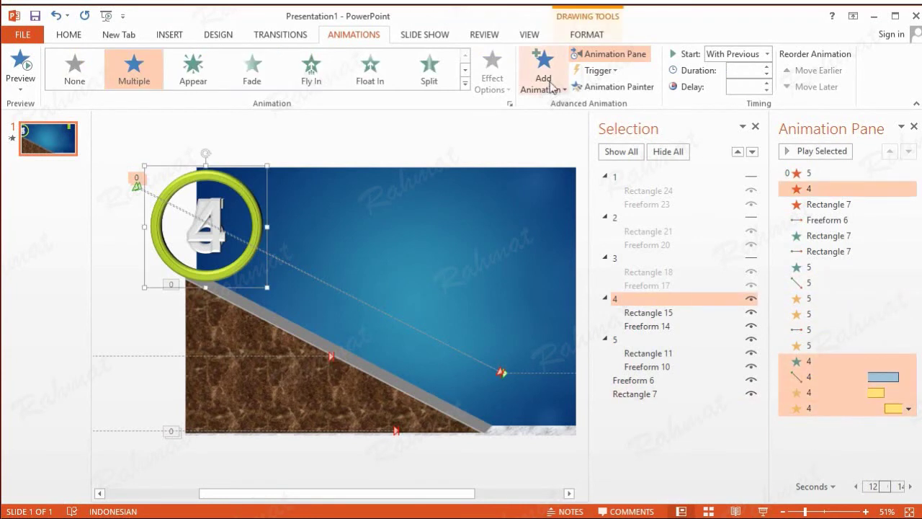
Add a Right motion path to the 4 circle from the slope's foot past the slide's right edge
click(543, 72)
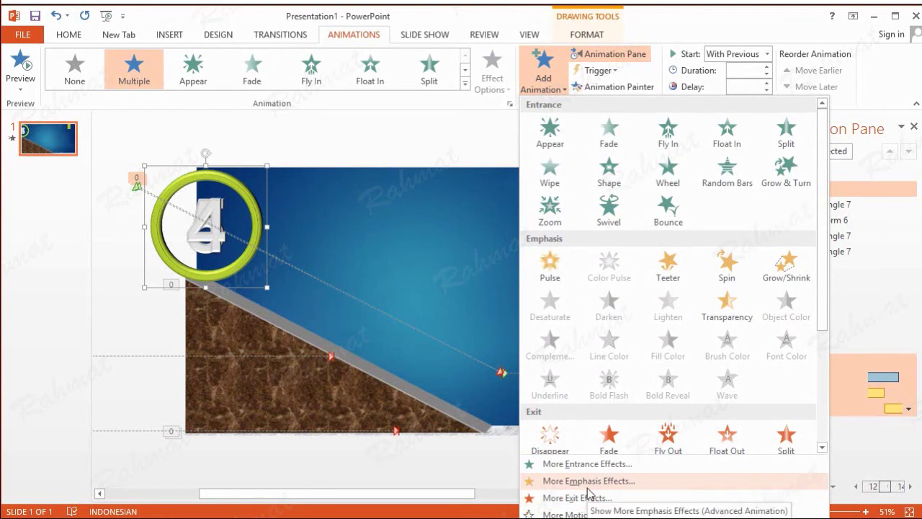
click(579, 513)
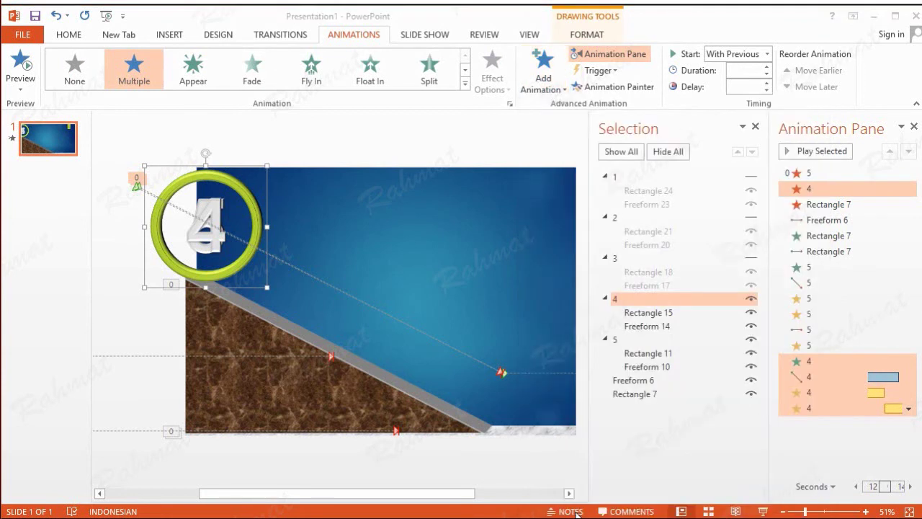
scroll(492, 327, down, 2)
click(490, 316)
click(489, 403)
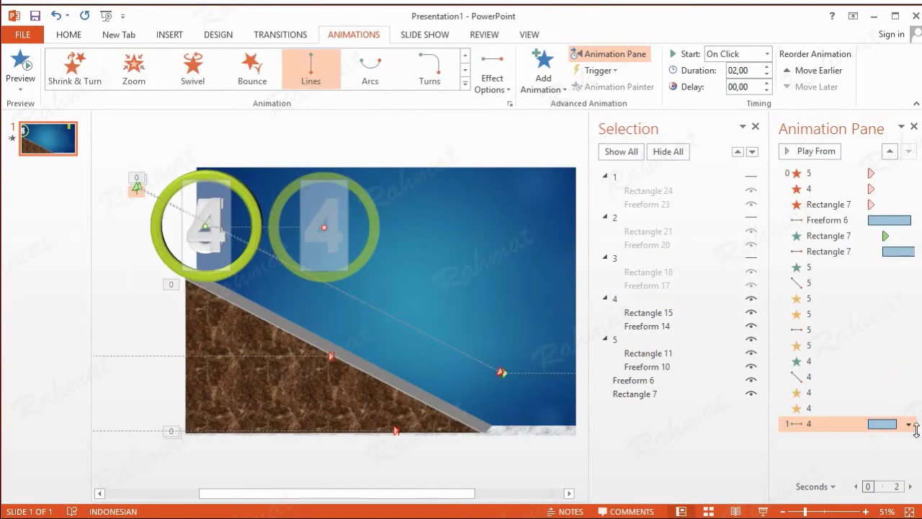
click(569, 494)
click(569, 493)
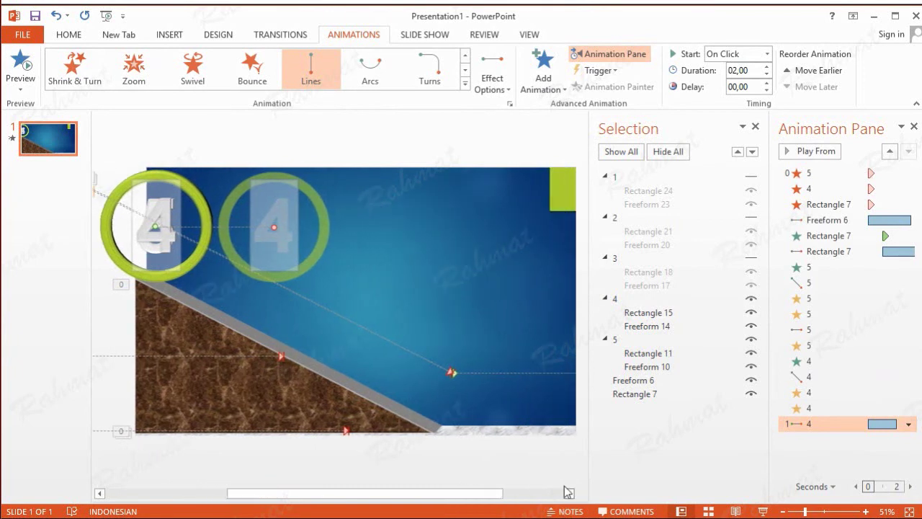
click(229, 232)
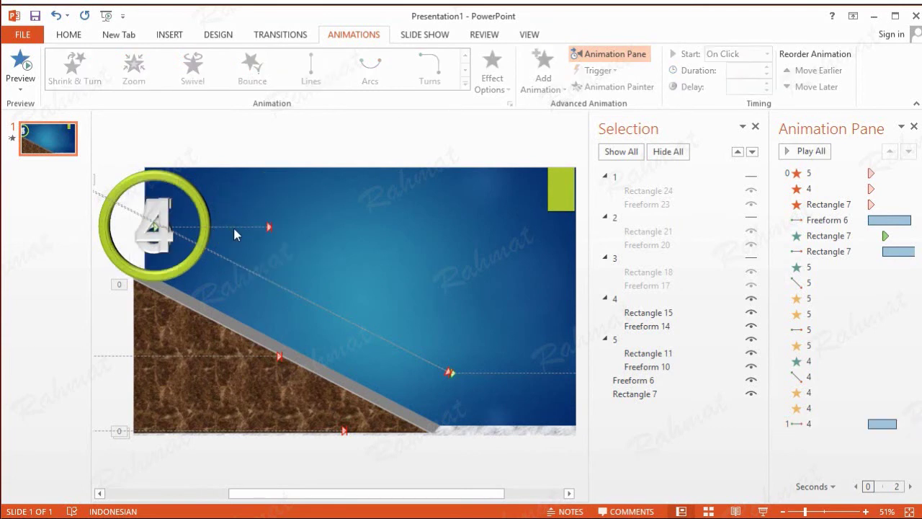
click(268, 228)
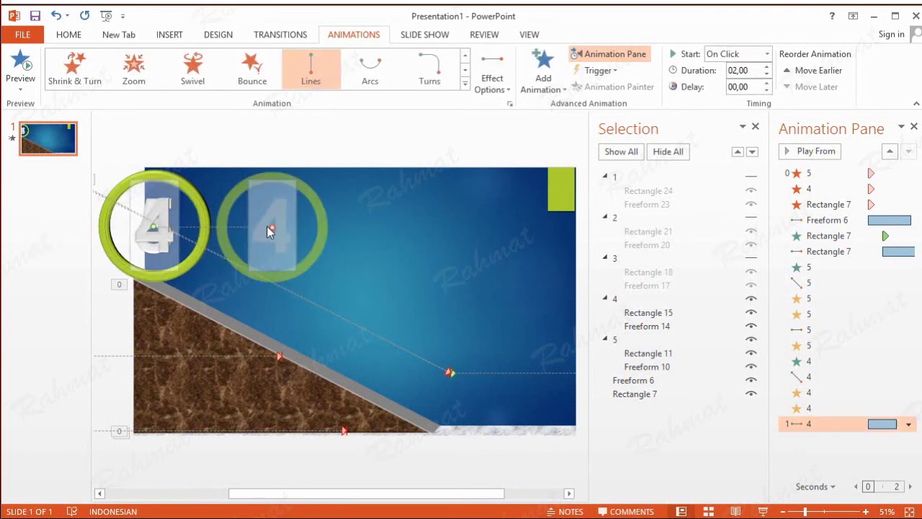
click(261, 232)
drag(248, 227, 548, 373)
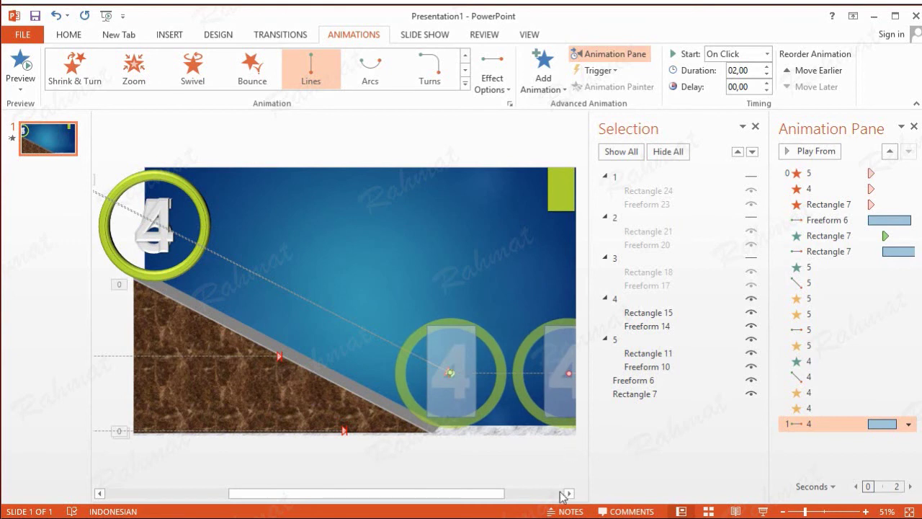
click(560, 493)
drag(467, 380, 568, 374)
Time the roll-off path to start With Previous after a 2.8-second delay
click(909, 425)
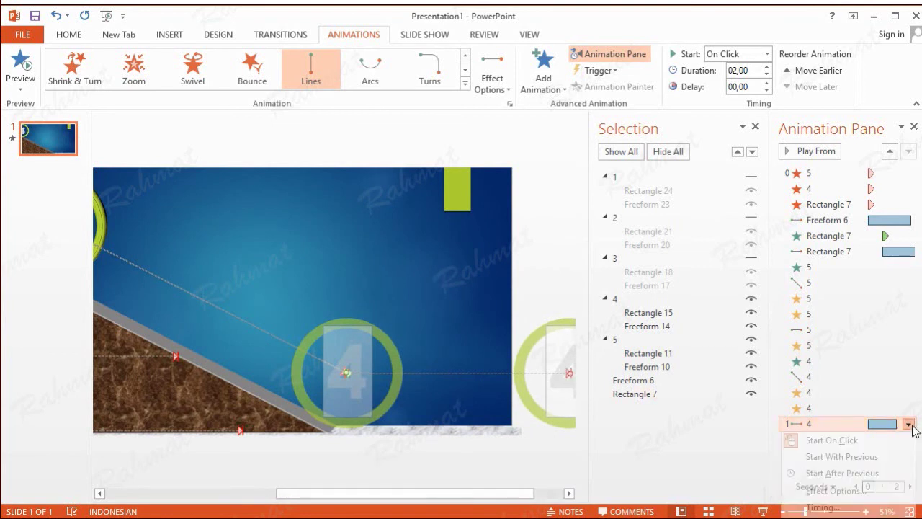
click(857, 506)
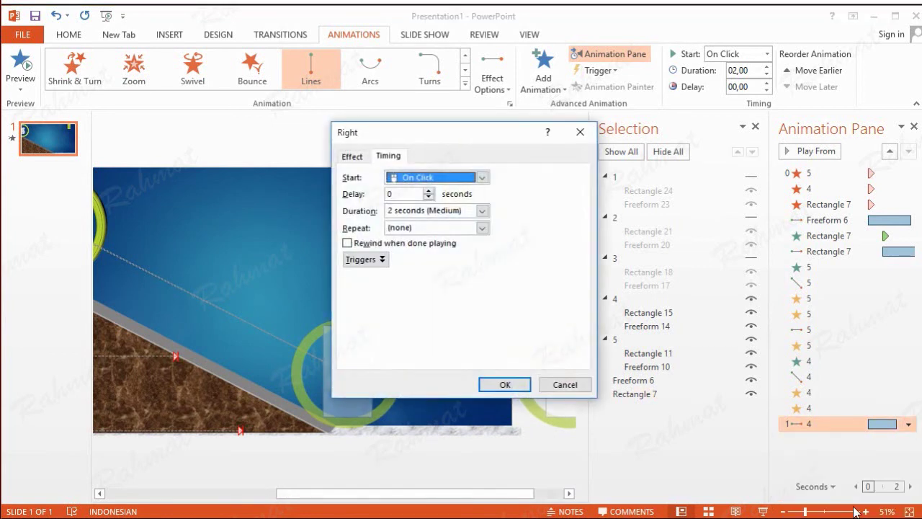
click(454, 178)
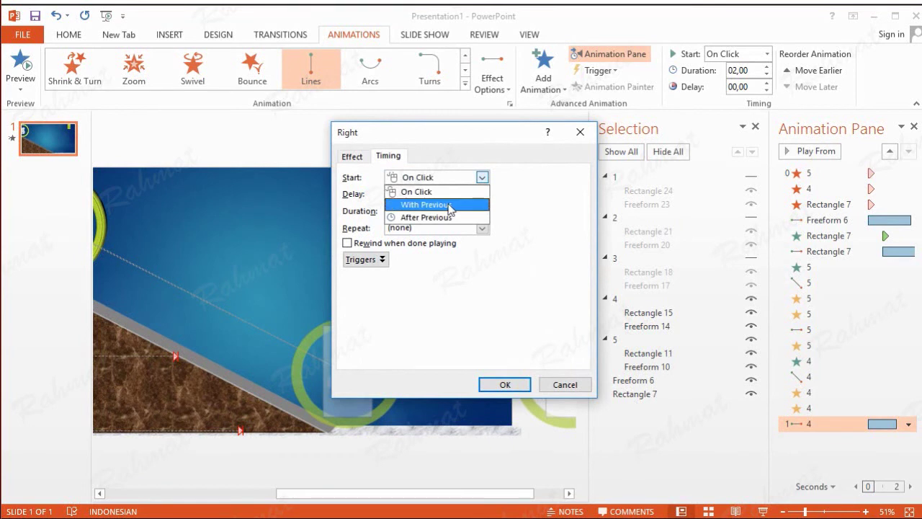
click(451, 206)
double_click(412, 195)
text(2,8)
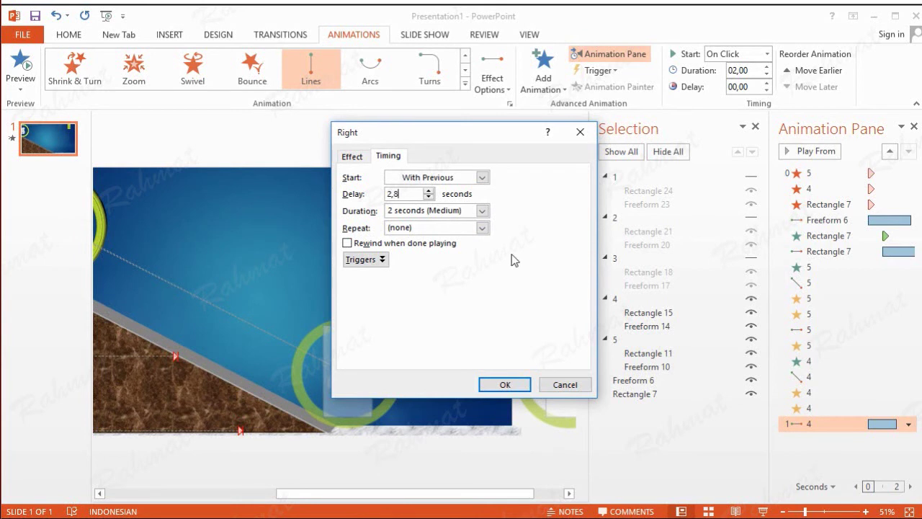
click(352, 156)
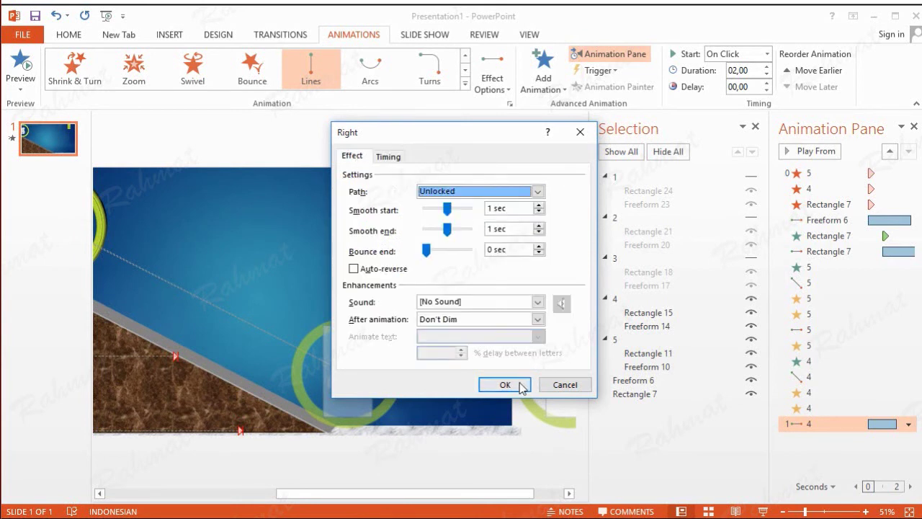
click(505, 385)
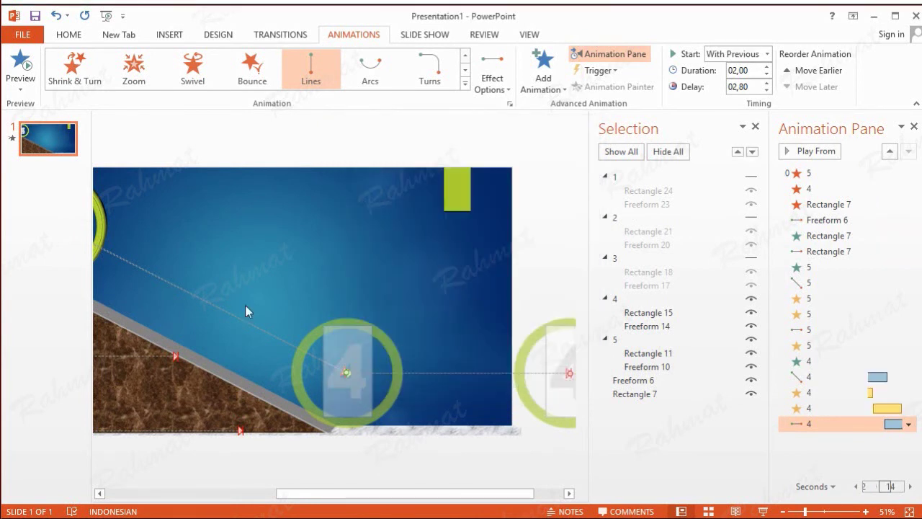
Add a third Spin to group 4, starting With Previous after a 2.8-second delay
click(609, 301)
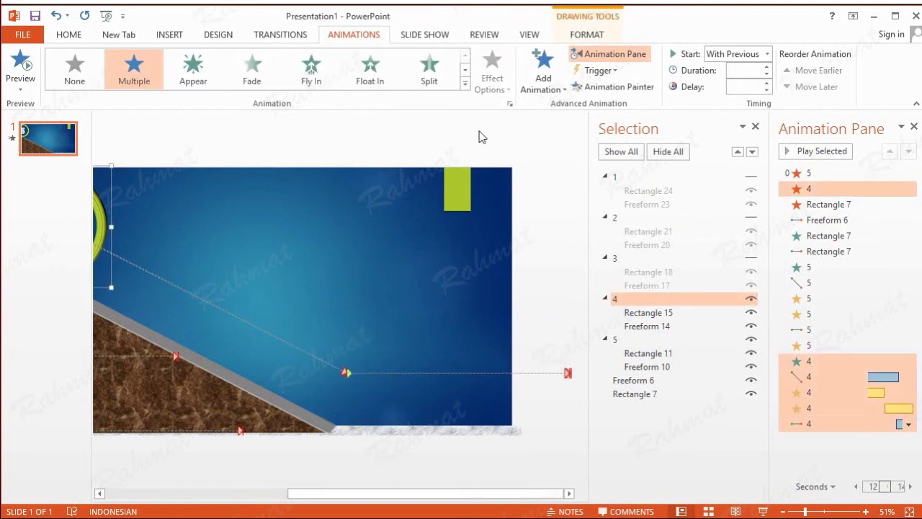
click(541, 78)
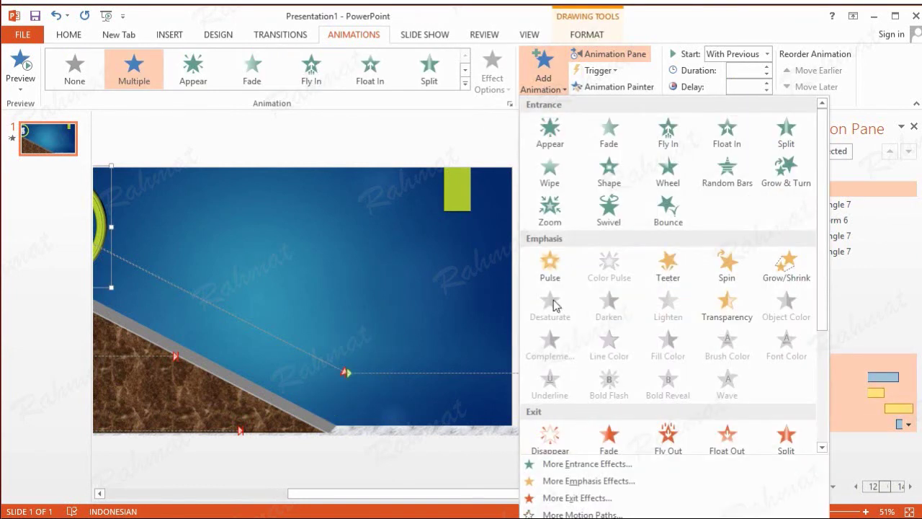
click(715, 260)
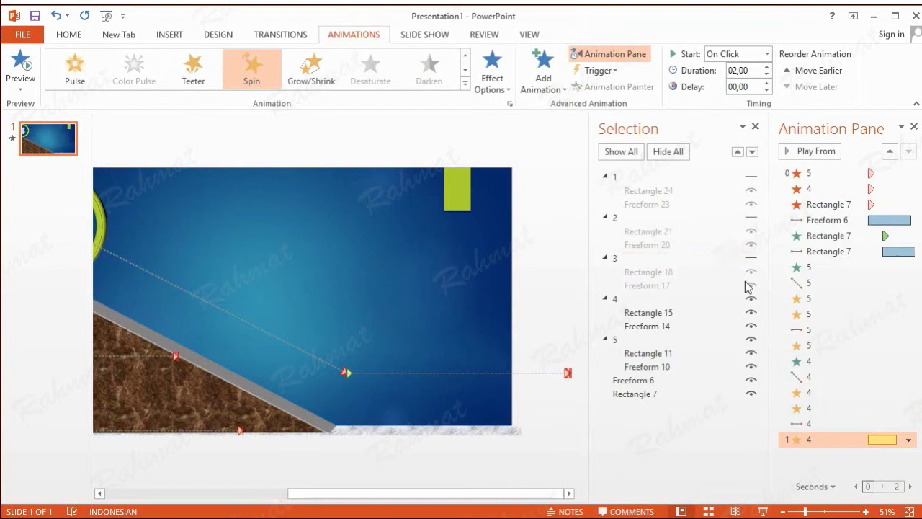
click(911, 441)
click(839, 391)
click(437, 180)
click(427, 205)
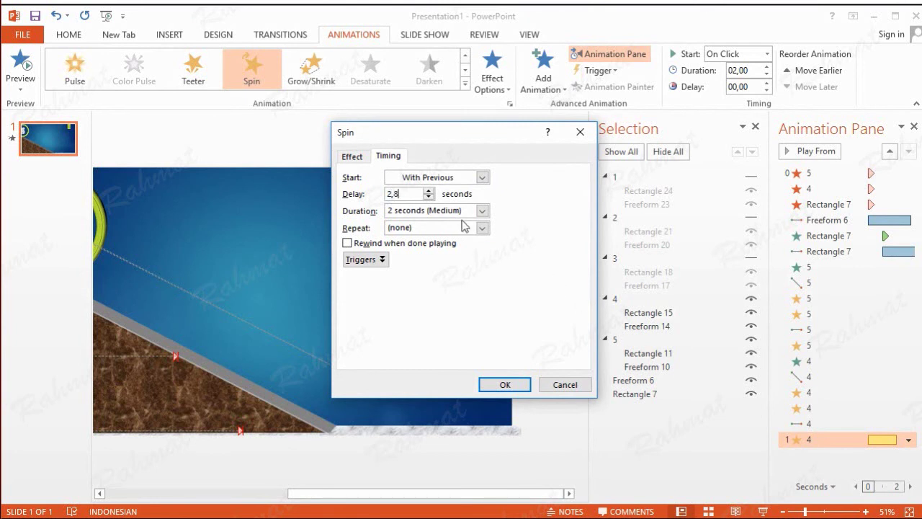
click(354, 160)
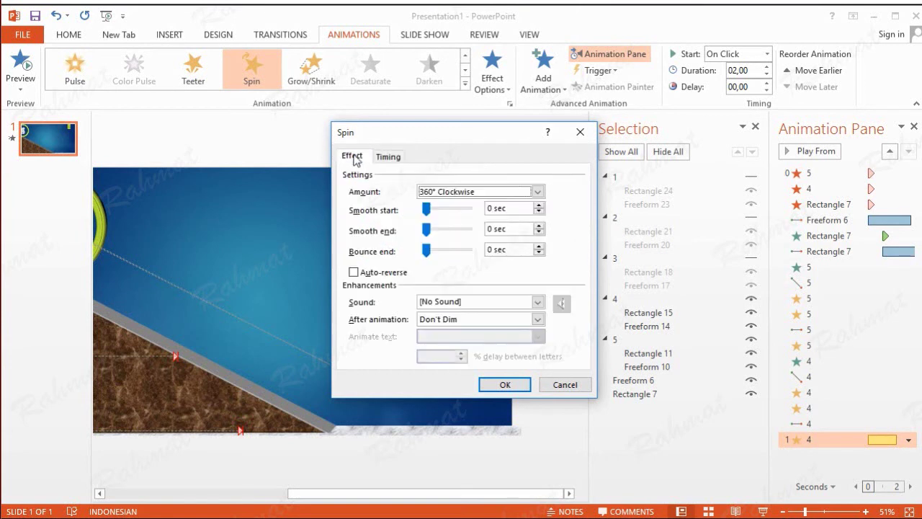
click(505, 384)
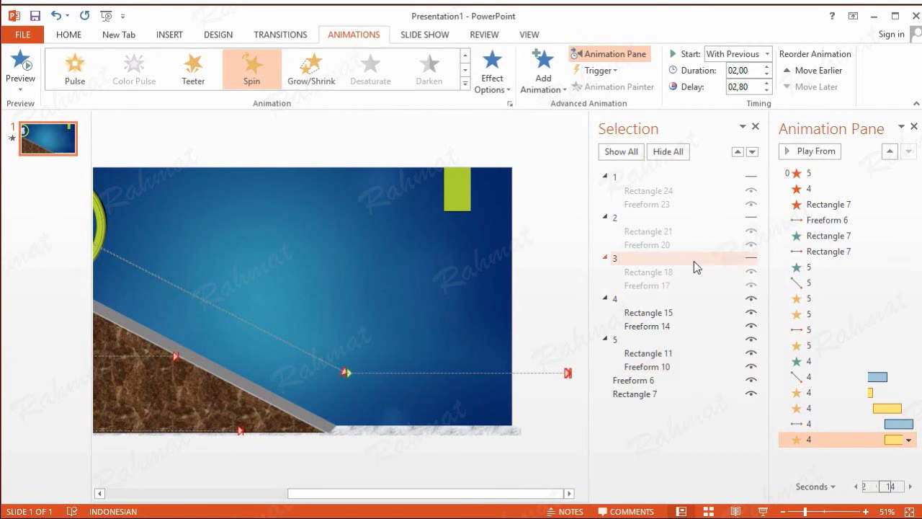
Unhide the number 3 group in the Selection pane and select it
click(749, 259)
click(647, 258)
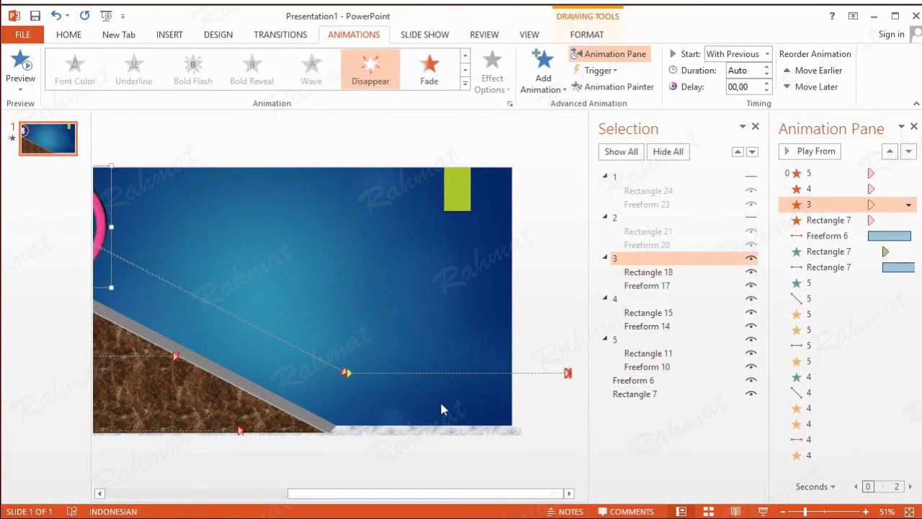
click(271, 495)
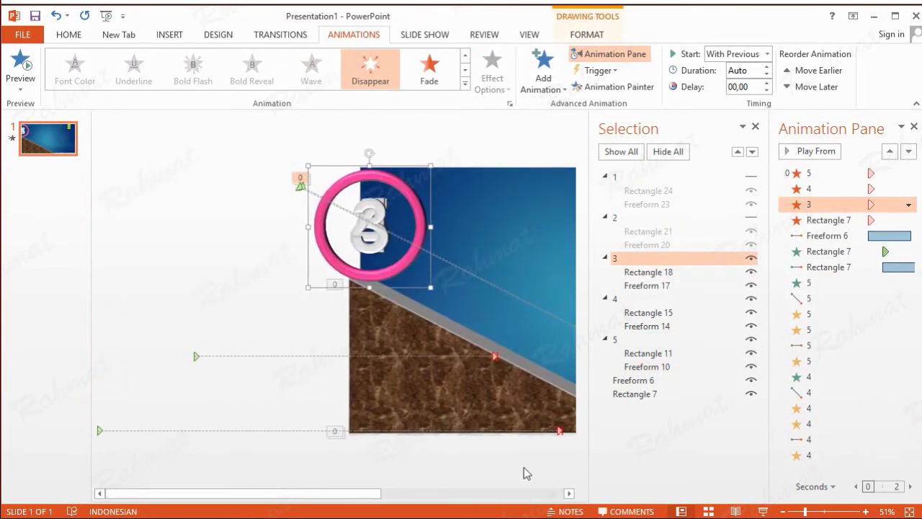
click(426, 494)
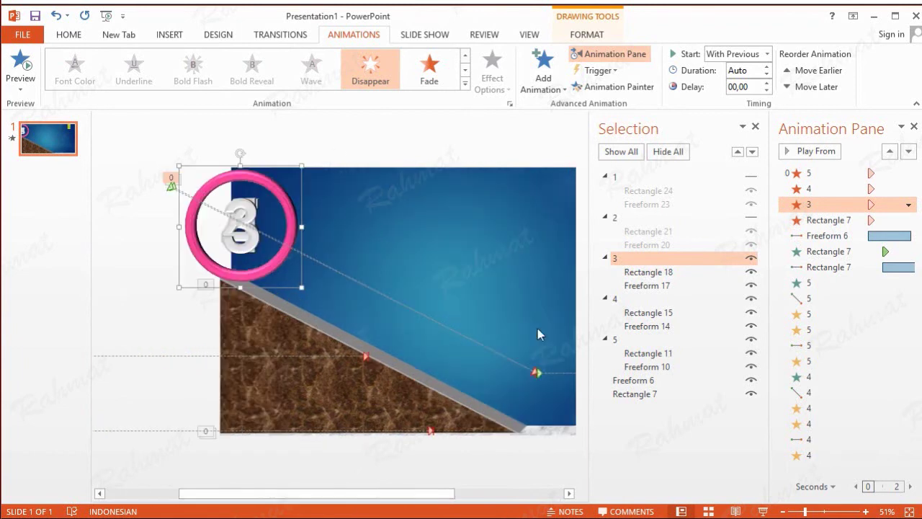
Give group 3 an Appear entrance that starts After Previous
click(543, 75)
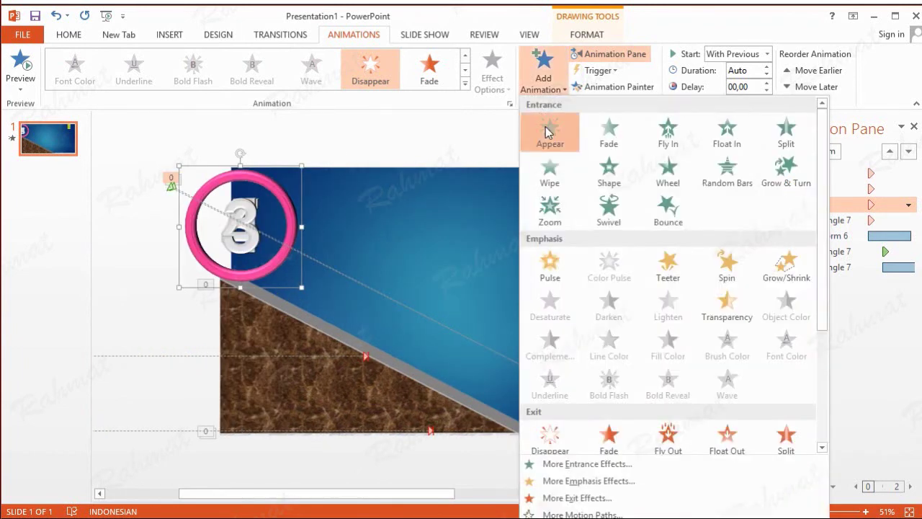
click(546, 127)
click(908, 471)
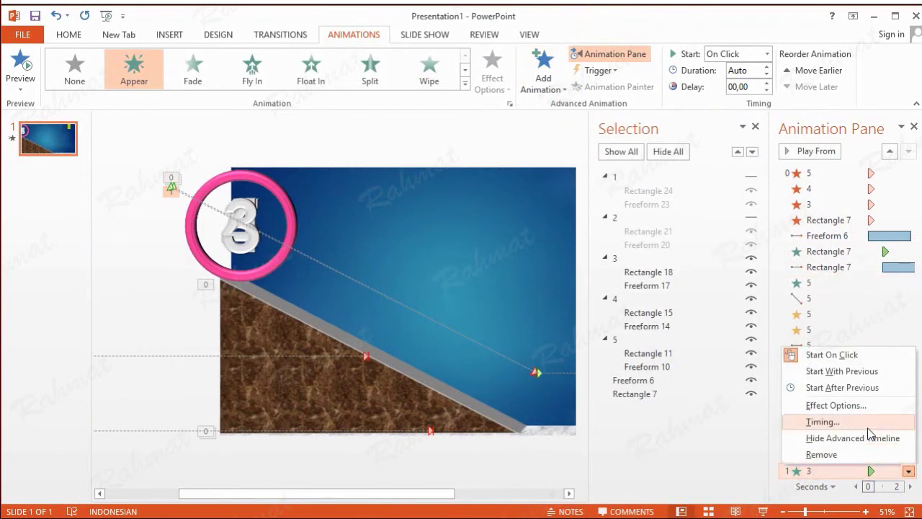
click(821, 412)
click(452, 205)
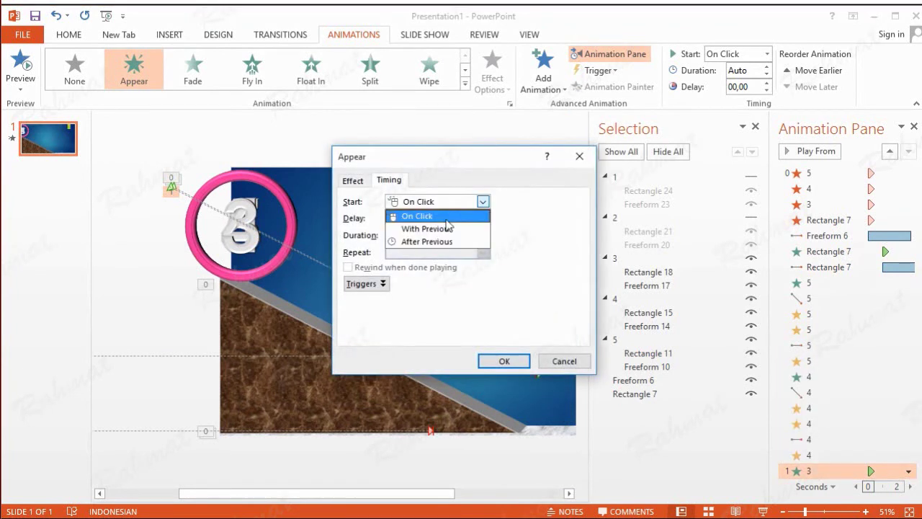
click(444, 245)
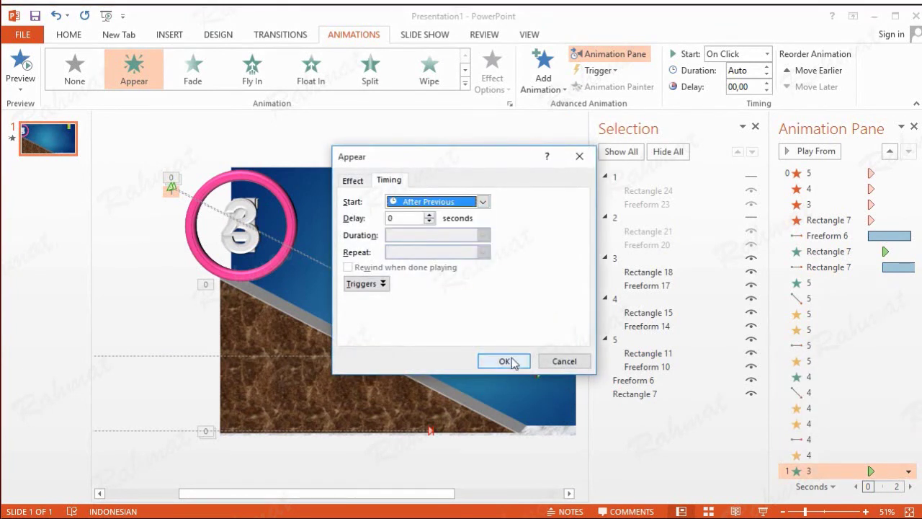
click(504, 361)
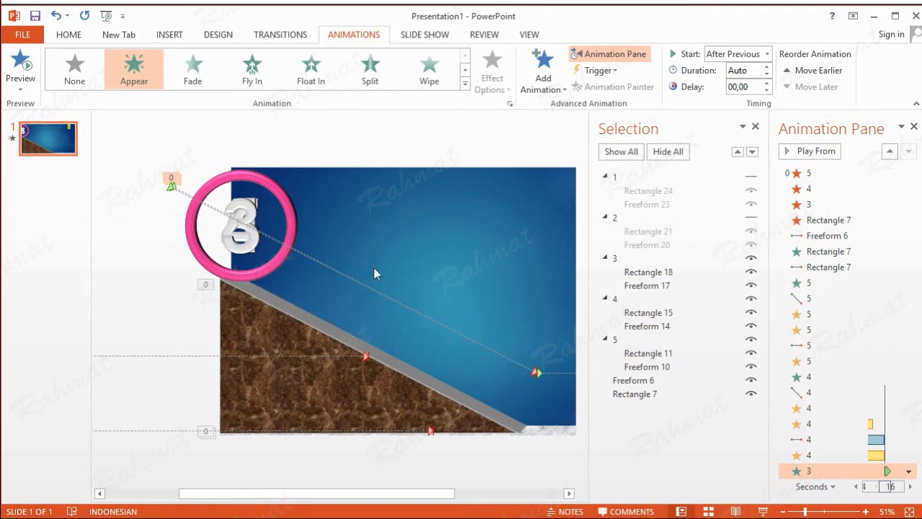
click(613, 257)
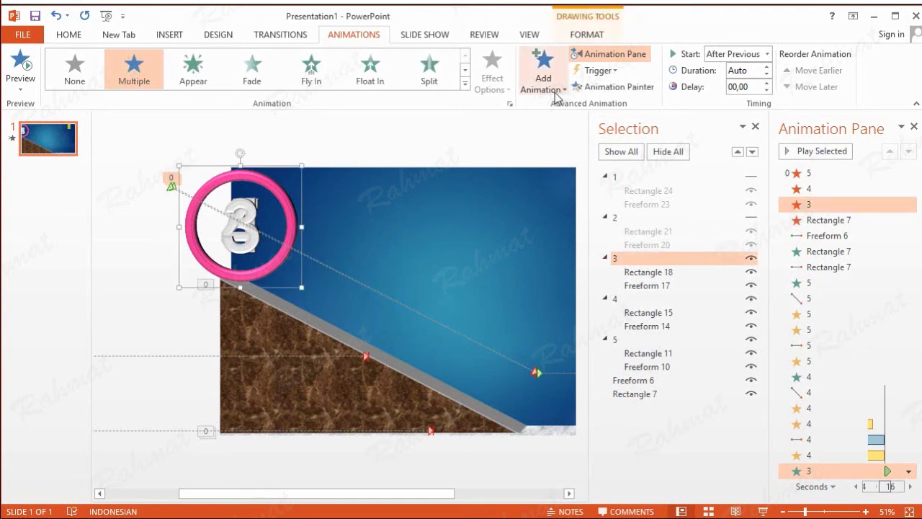
Add a Diagonal Down Right path to the 3 circle, stretched along the slope
click(541, 79)
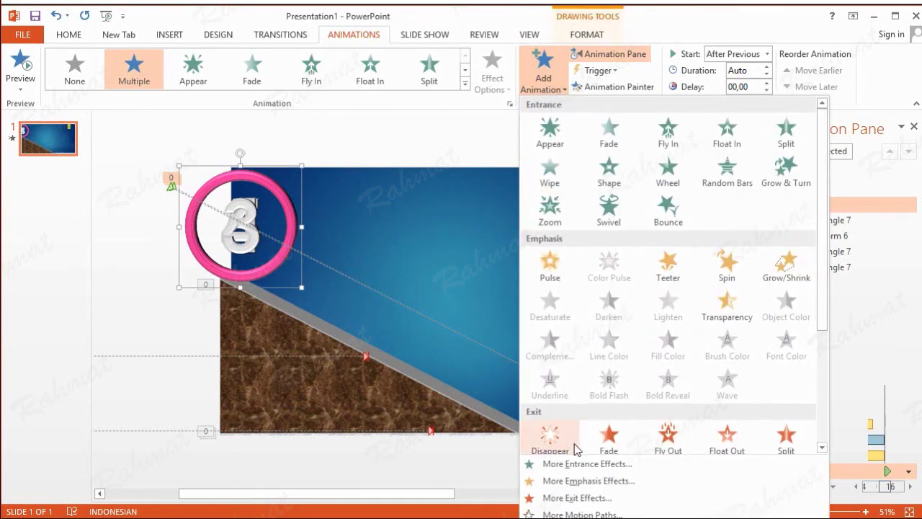
click(574, 513)
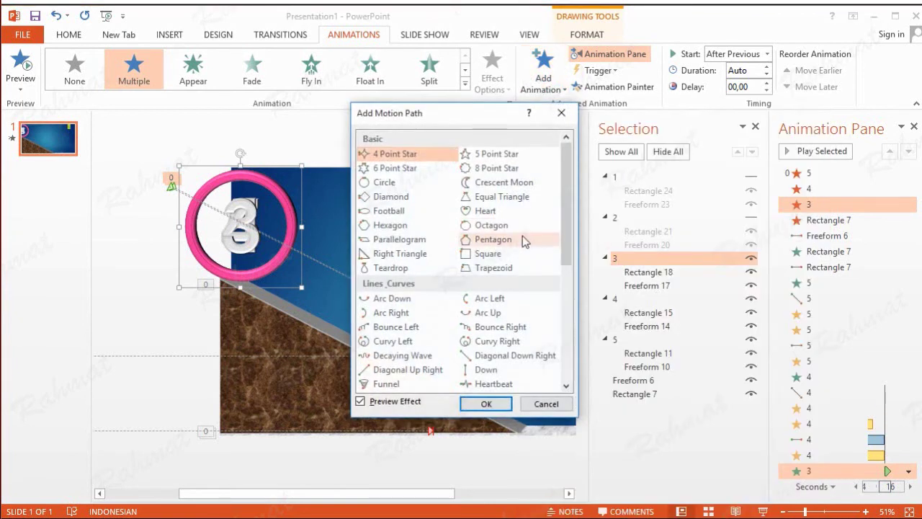
click(512, 356)
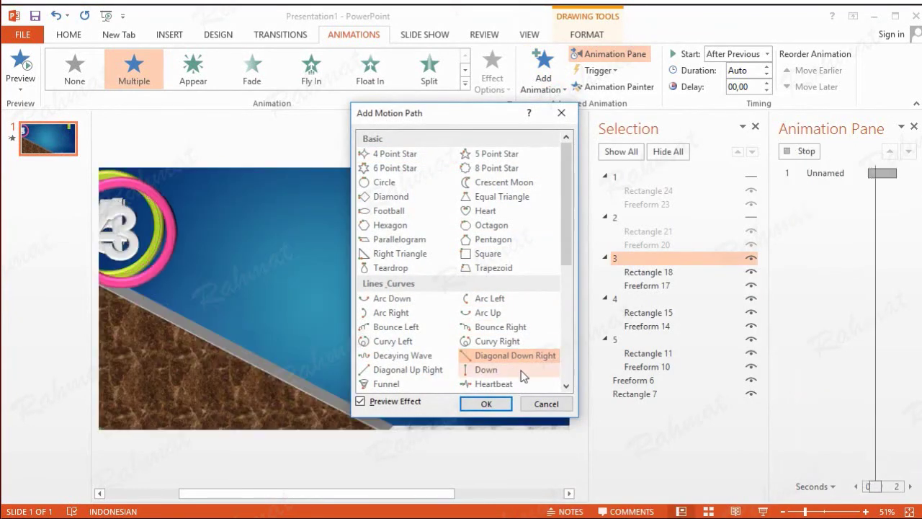
click(496, 404)
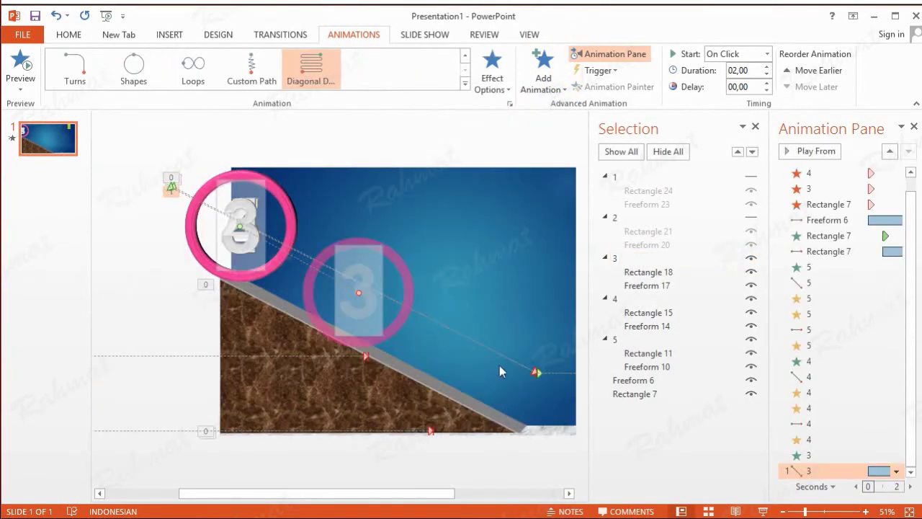
drag(358, 291, 534, 372)
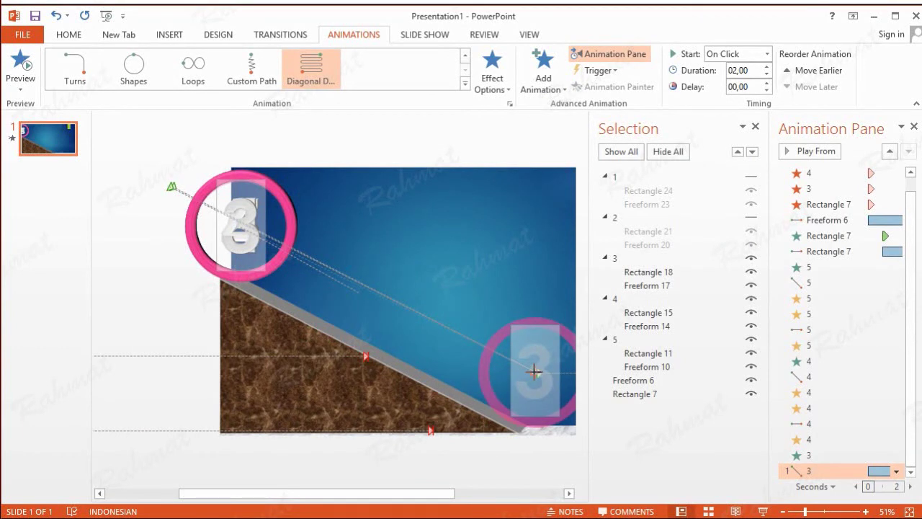
mouse_move(220, 232)
mouse_down()
mouse_move(240, 224)
mouse_move(170, 186)
mouse_up()
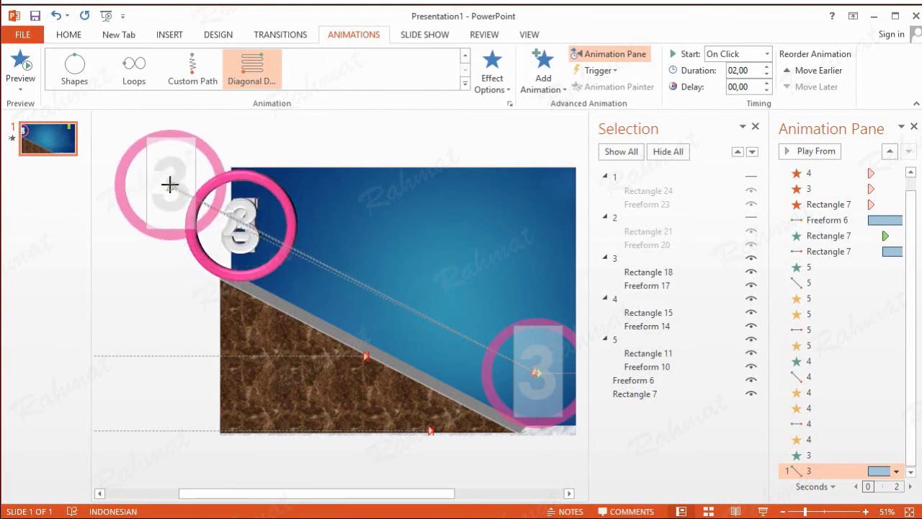
Set the diagonal path to start After Previous with a 3-second (Slow) duration
click(897, 471)
click(840, 422)
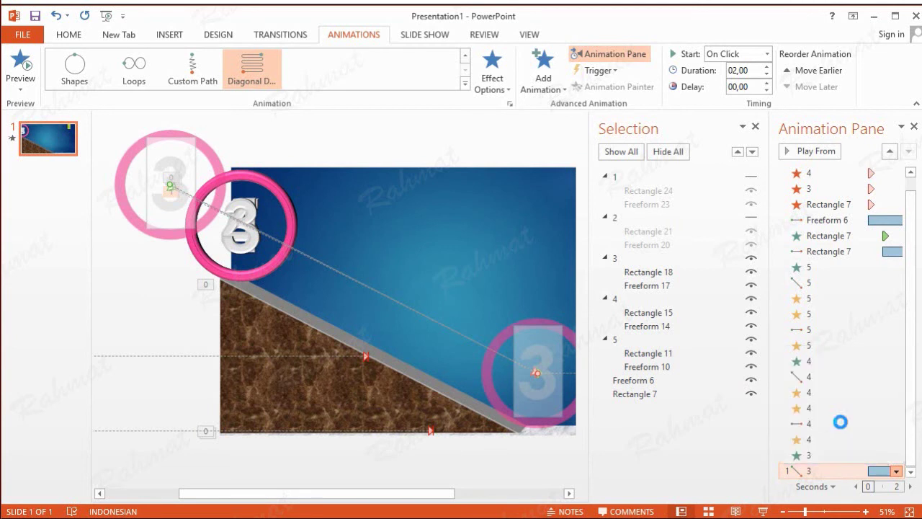
click(461, 179)
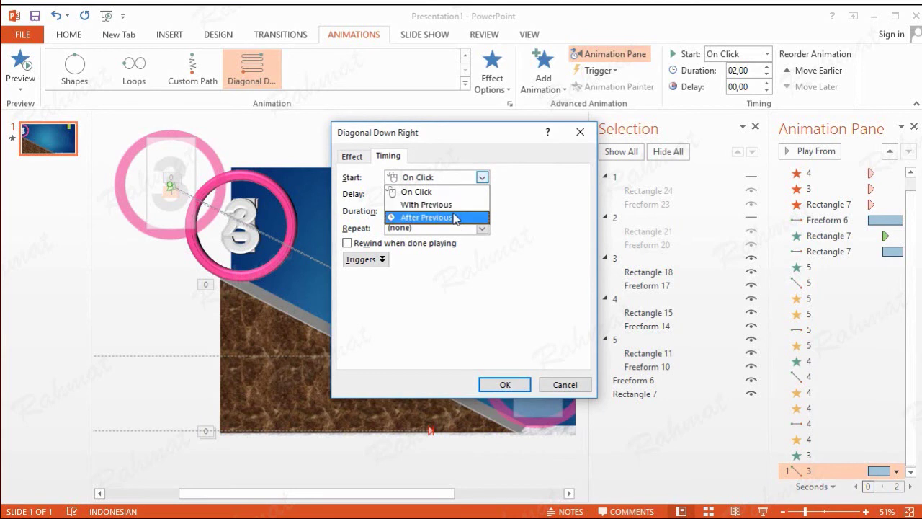
click(455, 217)
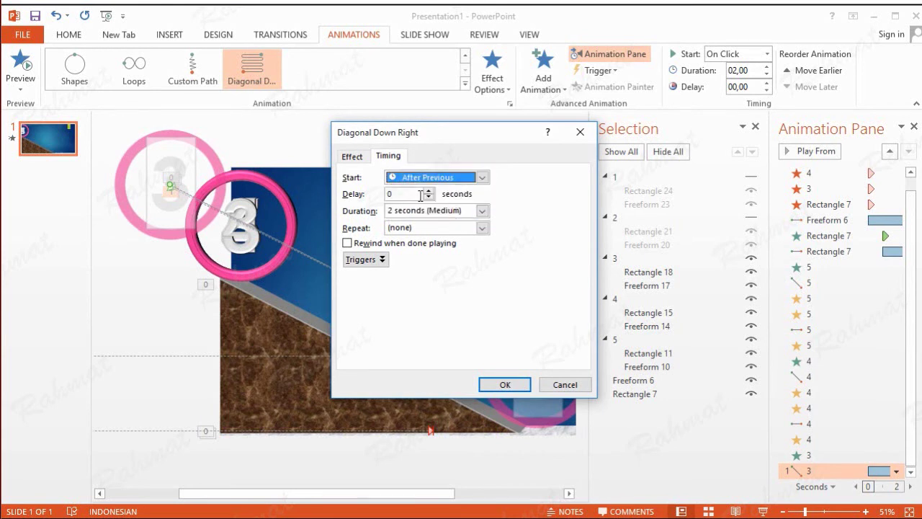
click(481, 210)
click(462, 234)
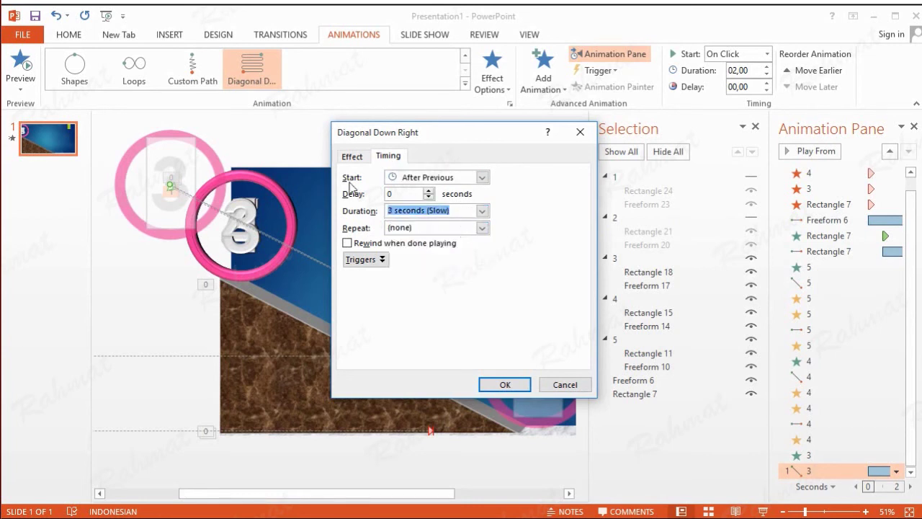
click(353, 157)
click(504, 385)
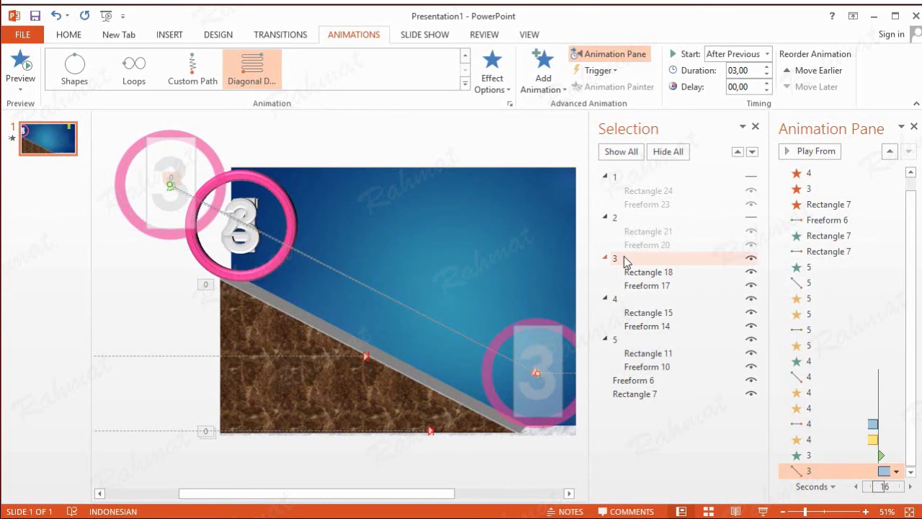
click(618, 259)
click(547, 79)
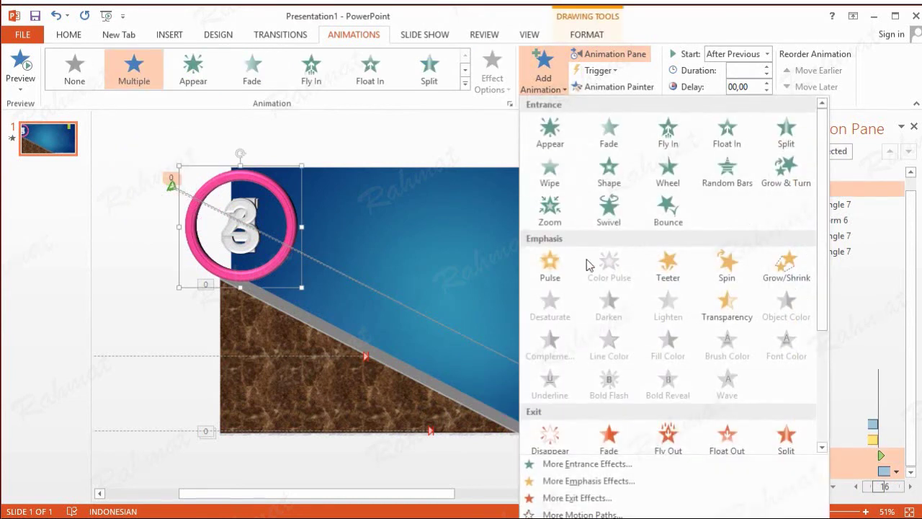
Add a Spin emphasis to group 3 that starts With Previous
click(727, 266)
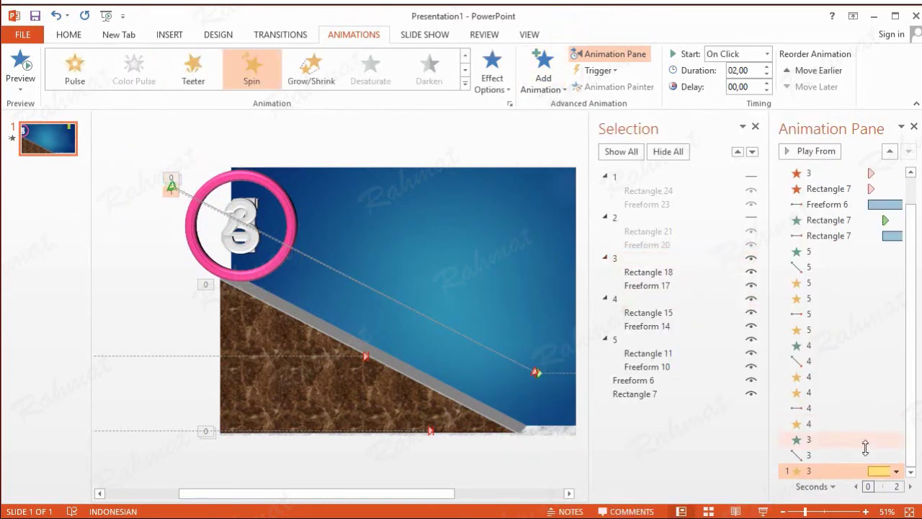
click(896, 471)
click(834, 422)
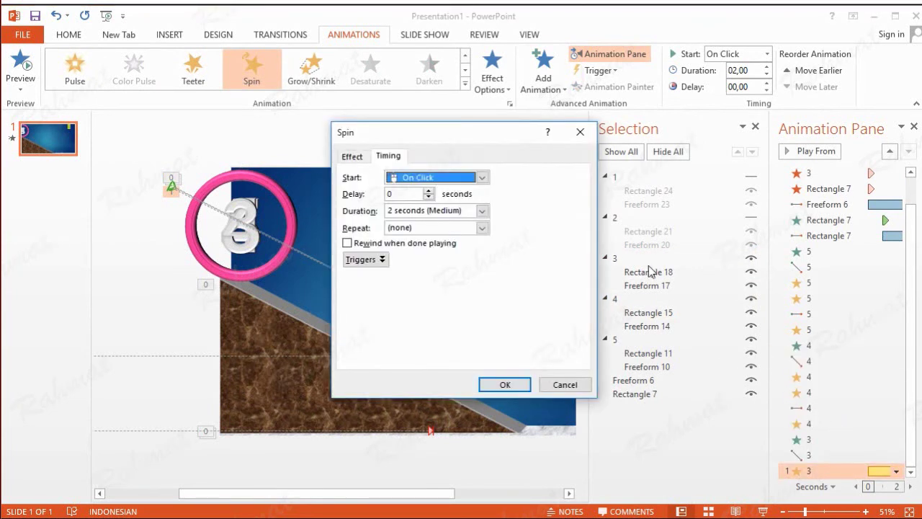
click(482, 177)
click(432, 202)
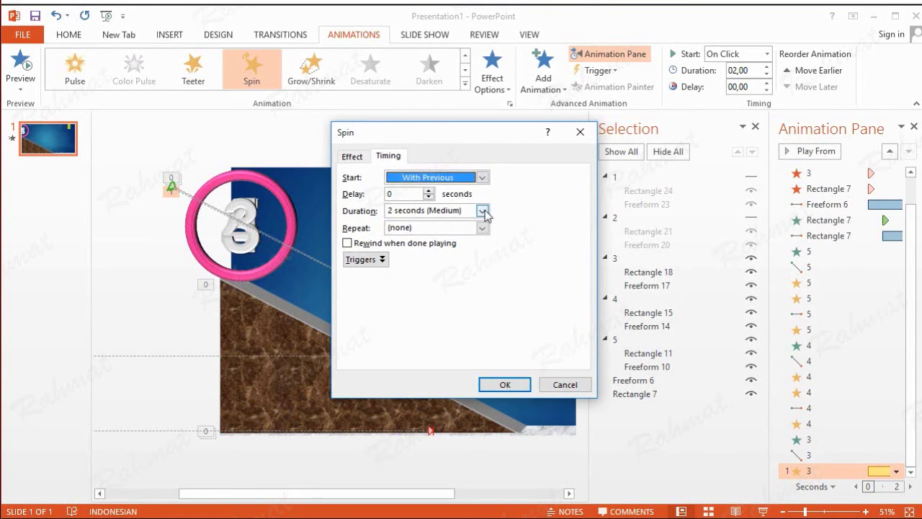
click(359, 161)
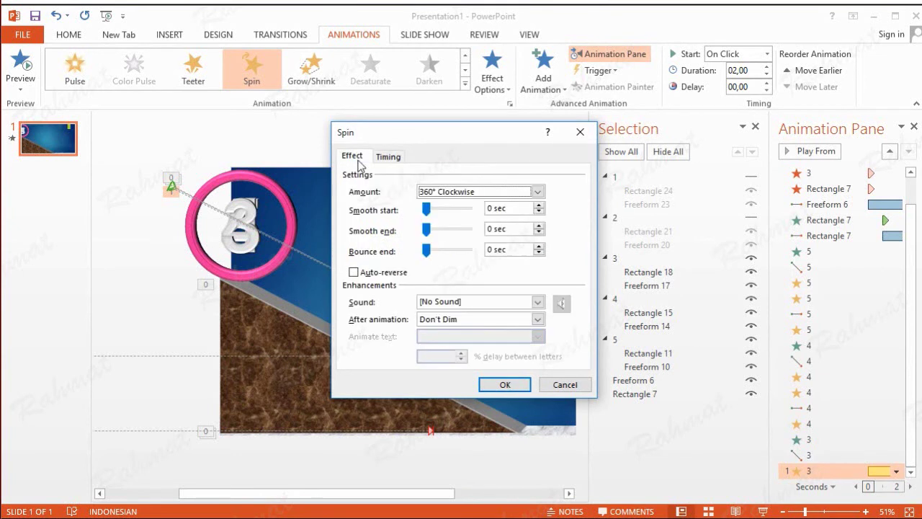
click(520, 385)
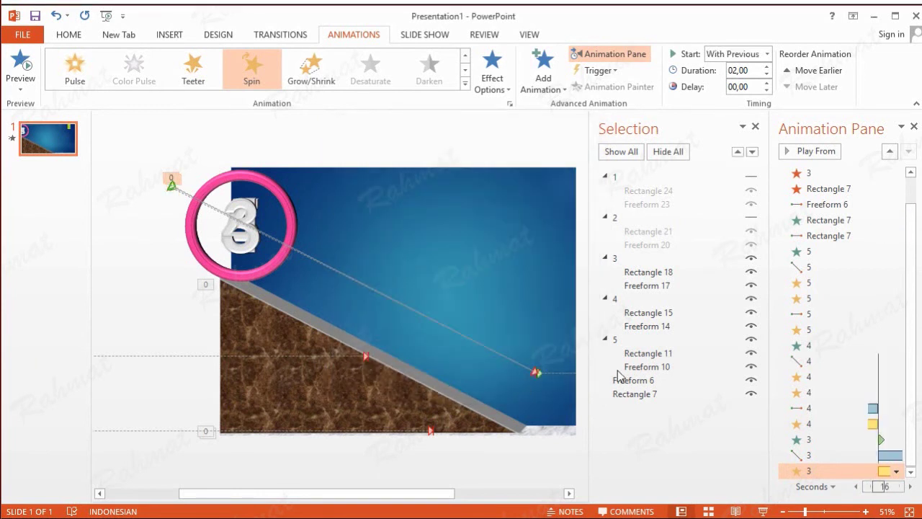
Add a second Spin to the 3 ring, With Previous after a 2-second delay
click(647, 272)
click(544, 81)
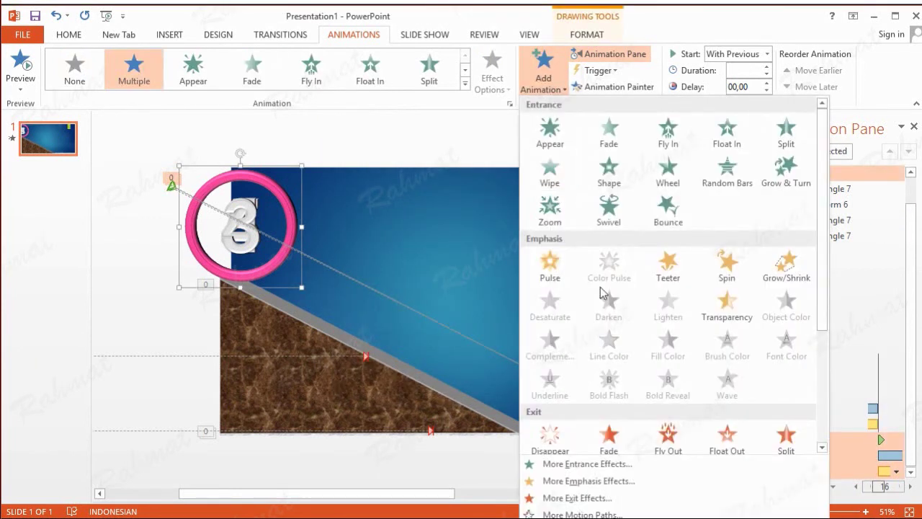
click(726, 278)
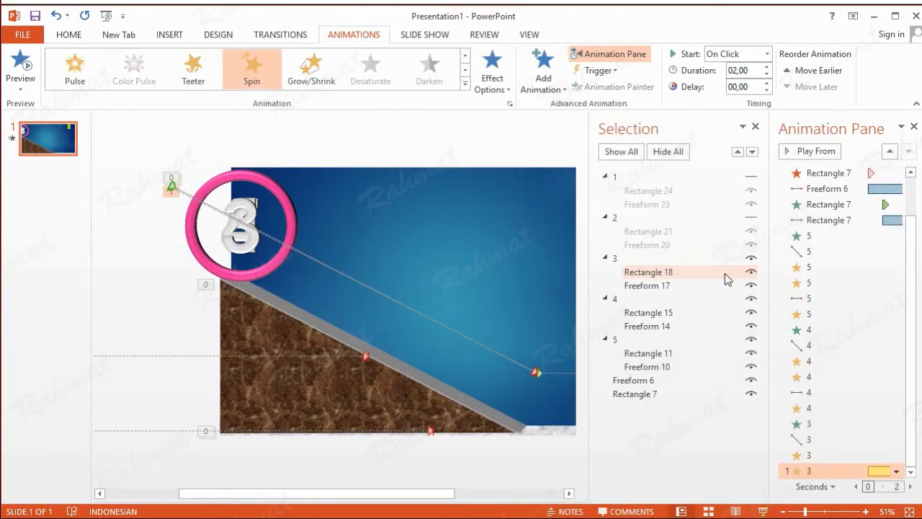
click(896, 470)
click(845, 421)
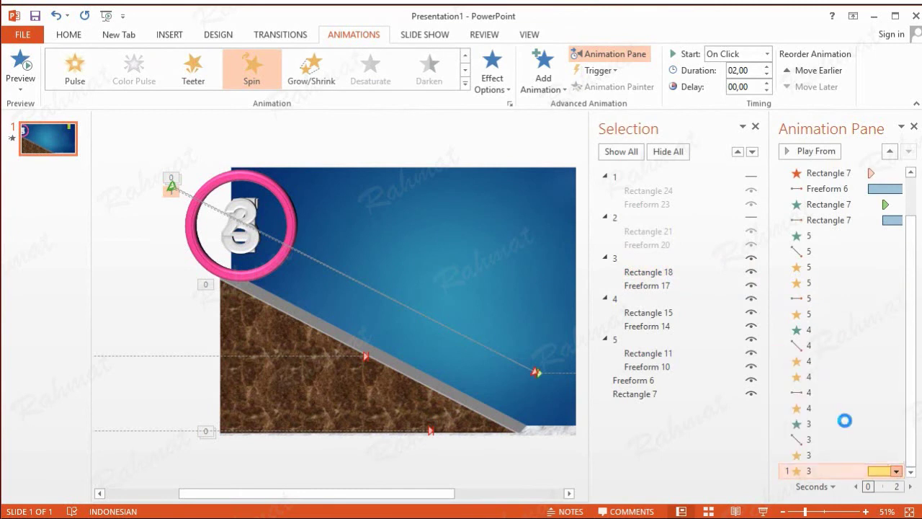
click(440, 177)
click(428, 204)
drag(420, 193, 355, 193)
text(2)
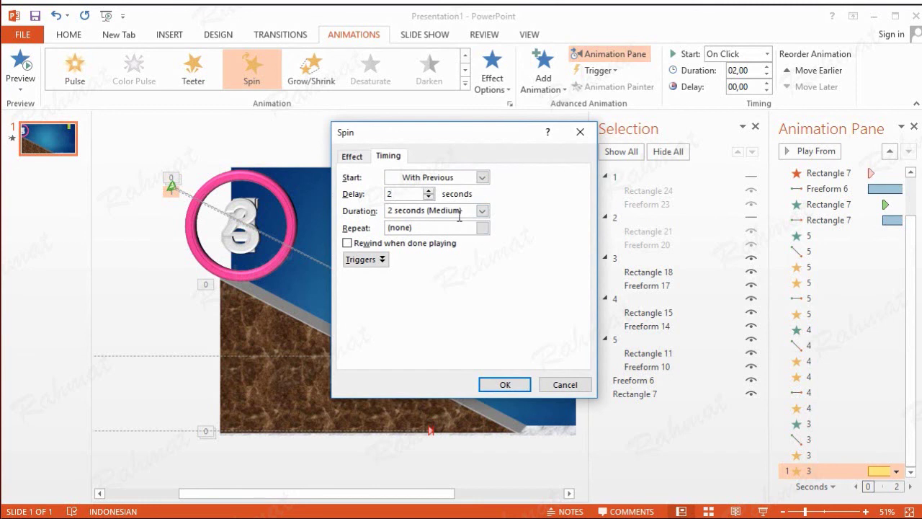
click(353, 158)
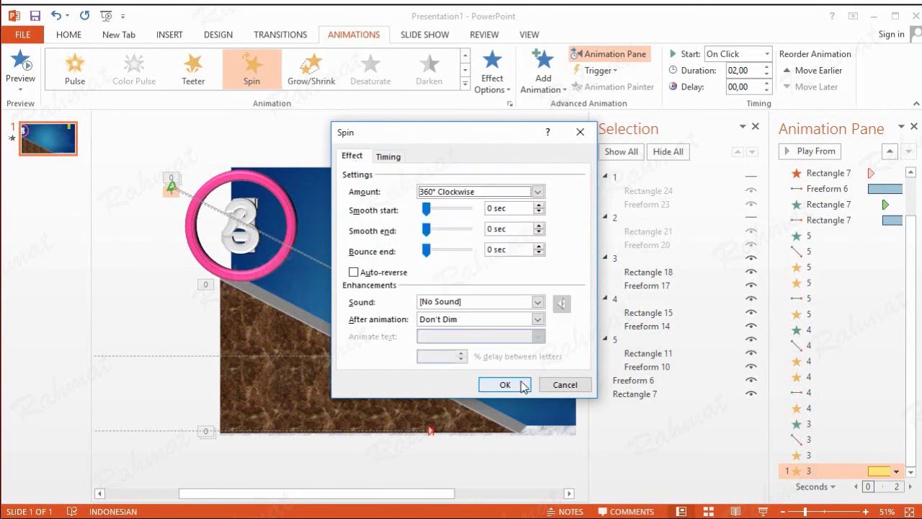
click(505, 384)
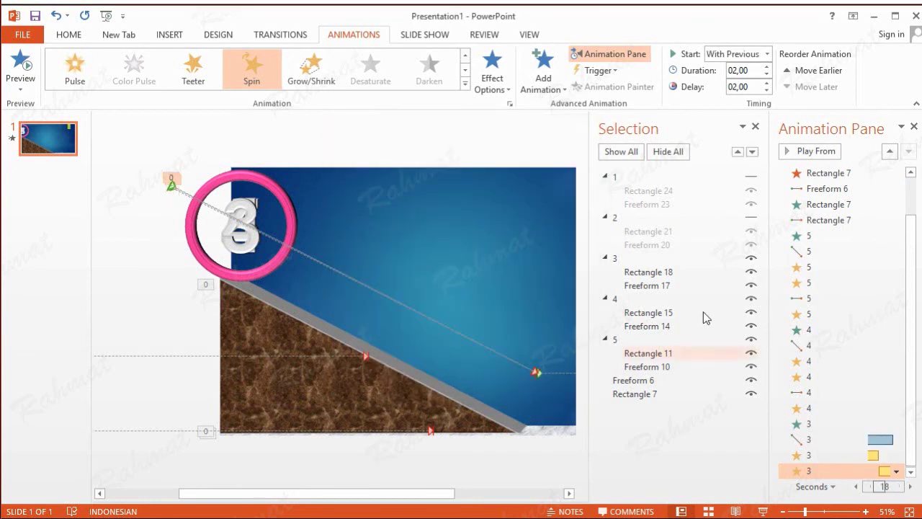
click(643, 259)
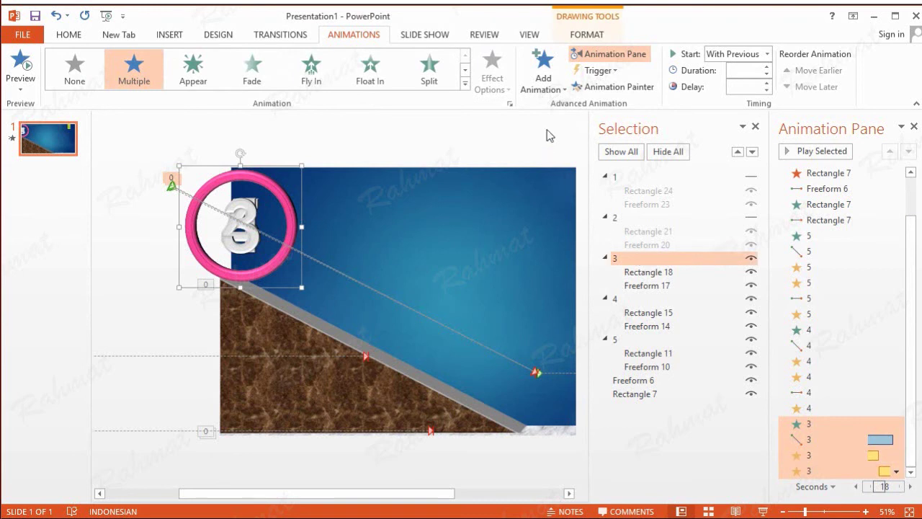
Add a Right motion path to the 3 ring from the slope's foot past the right edge
click(544, 72)
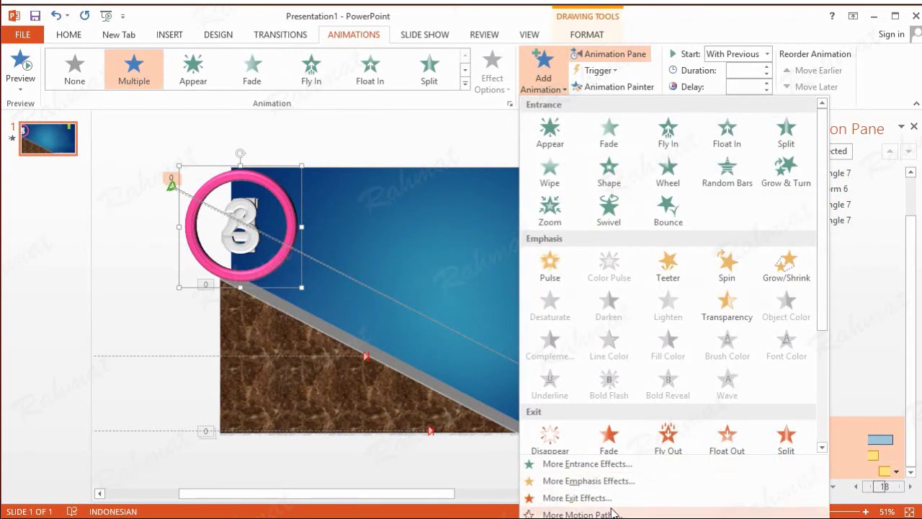
click(612, 512)
scroll(531, 353, down, 1)
click(496, 352)
click(497, 405)
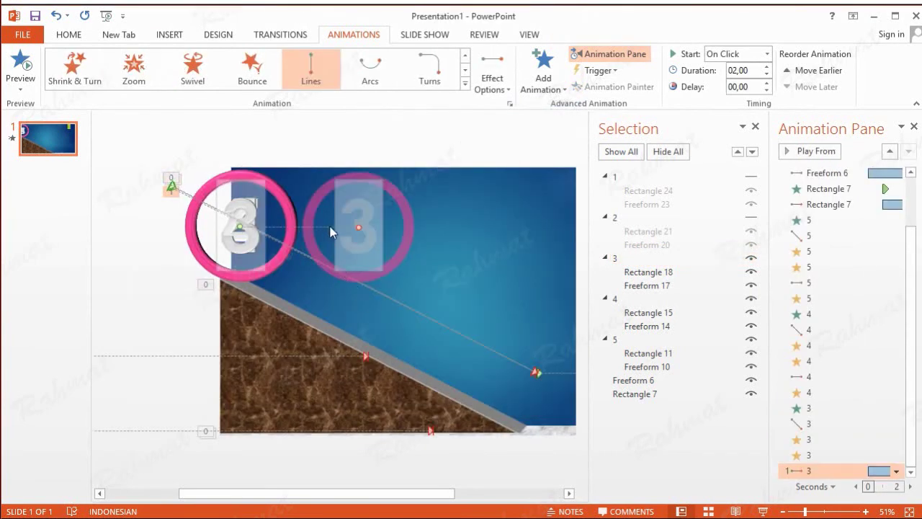
drag(329, 229, 549, 344)
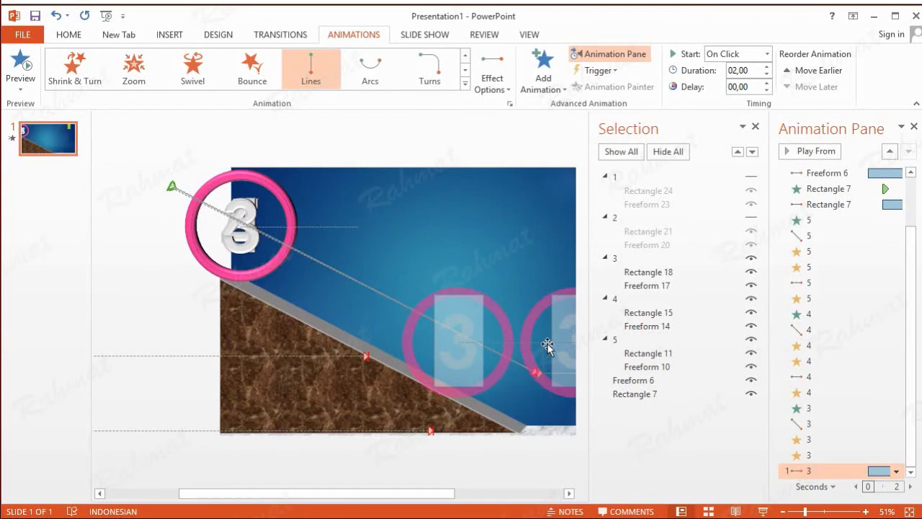
click(569, 493)
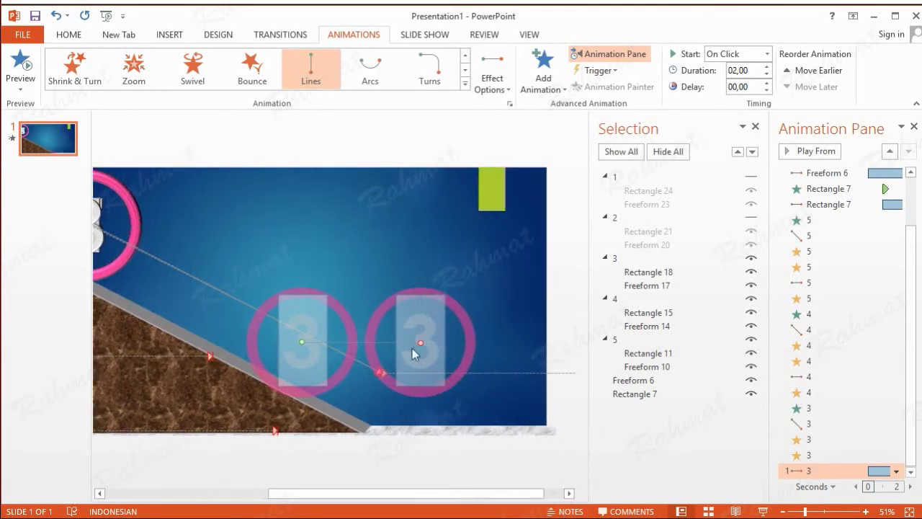
drag(373, 345, 455, 373)
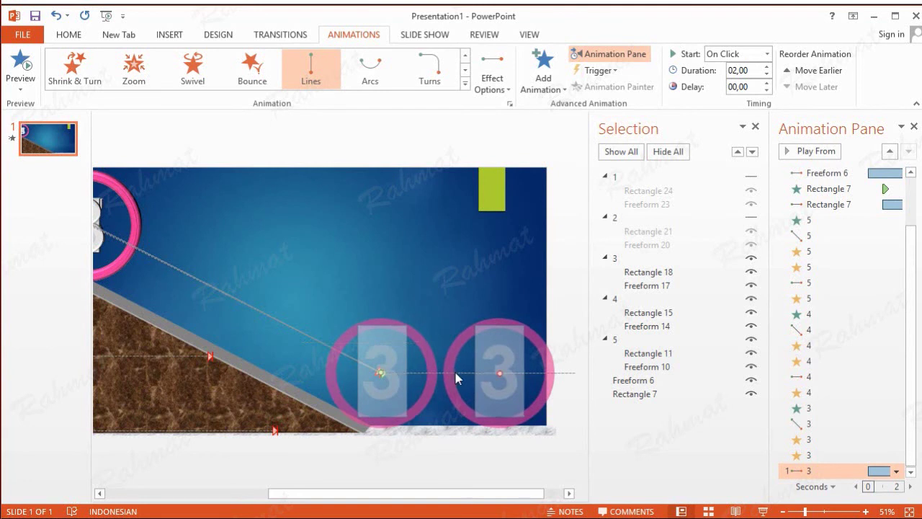
click(569, 493)
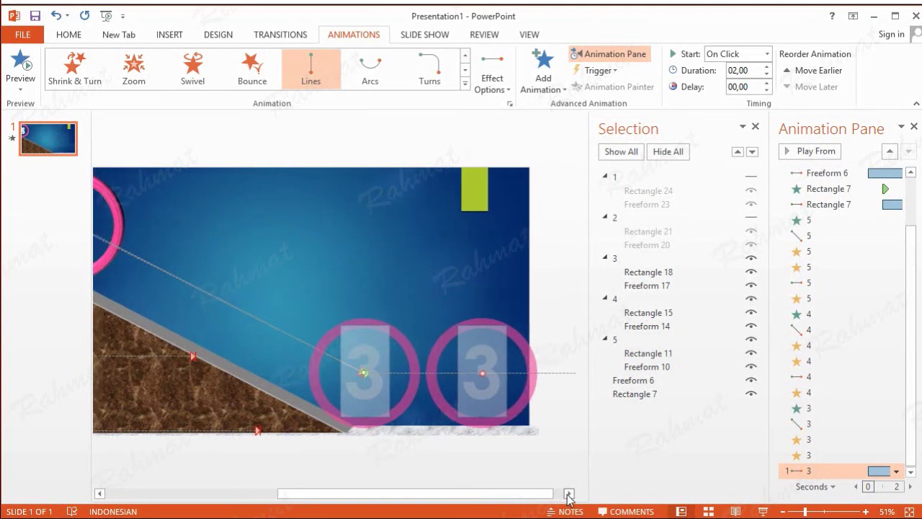
click(569, 493)
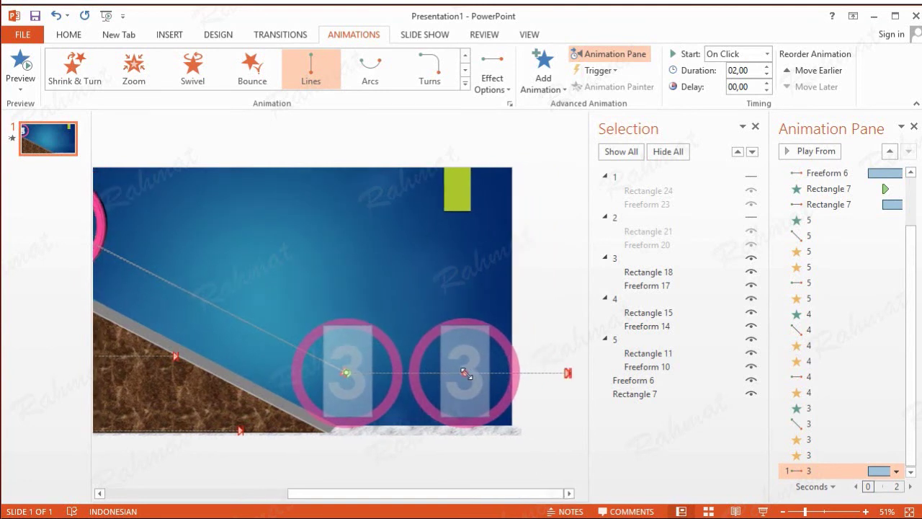
drag(465, 373, 567, 373)
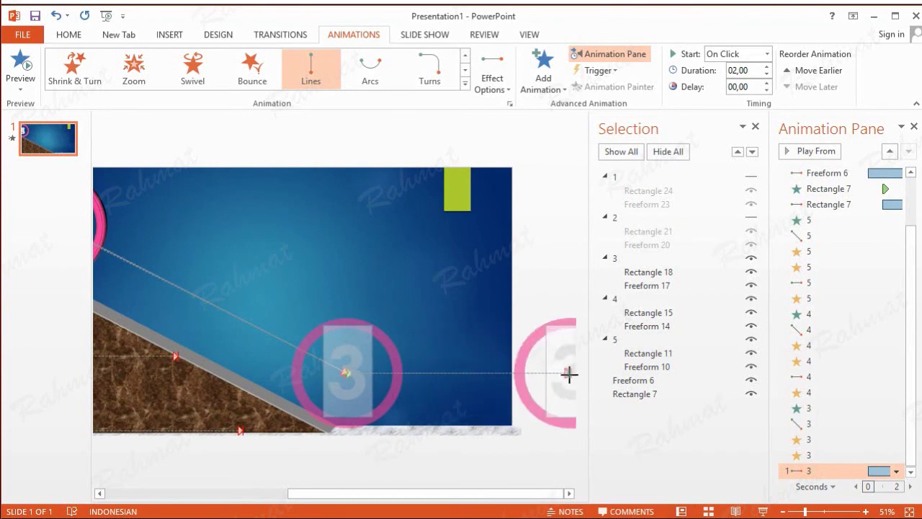
Time the rightward path to start With Previous after a 2.8-second delay
click(896, 470)
click(803, 422)
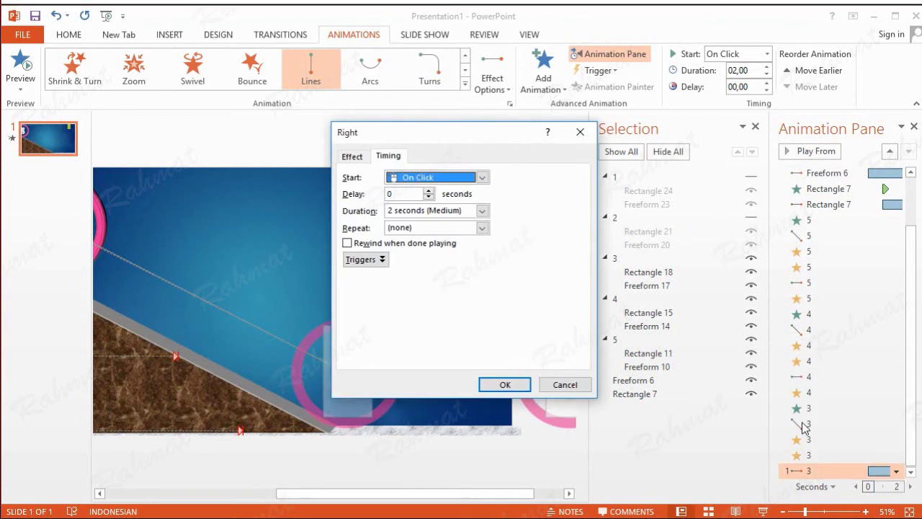
click(481, 178)
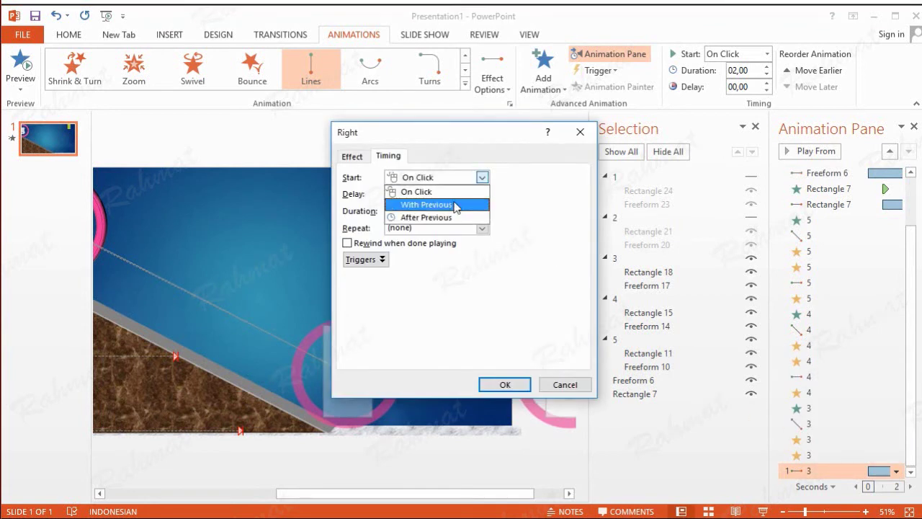
click(455, 205)
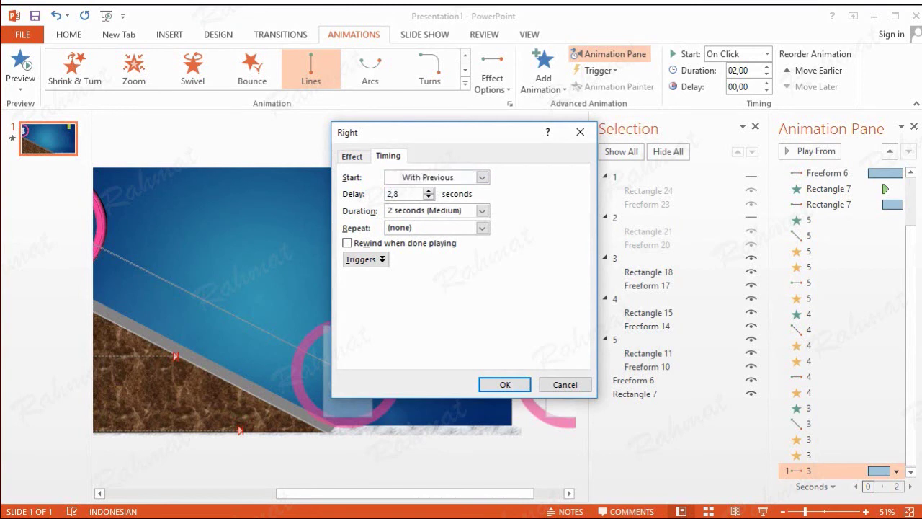
text(2,8)
click(352, 156)
click(514, 389)
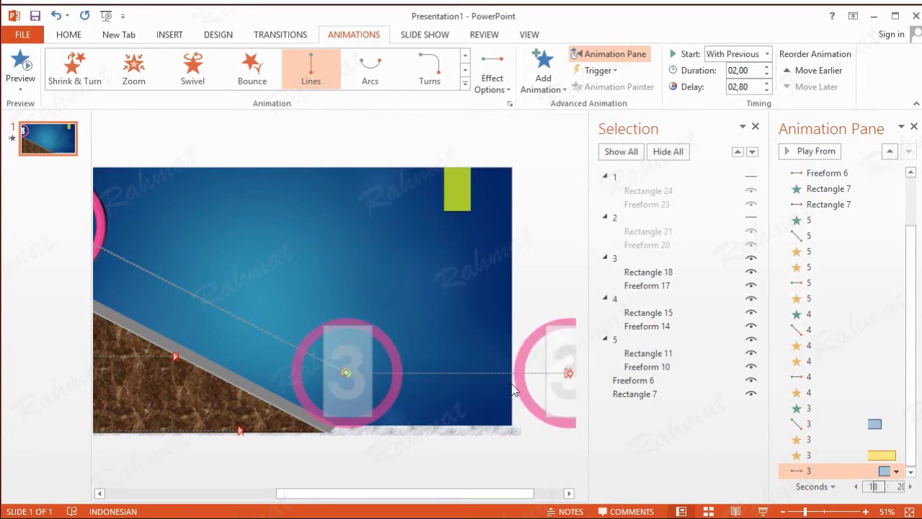
Add a third Spin to the 3 ring, With Previous after a 2.8-second delay
click(631, 260)
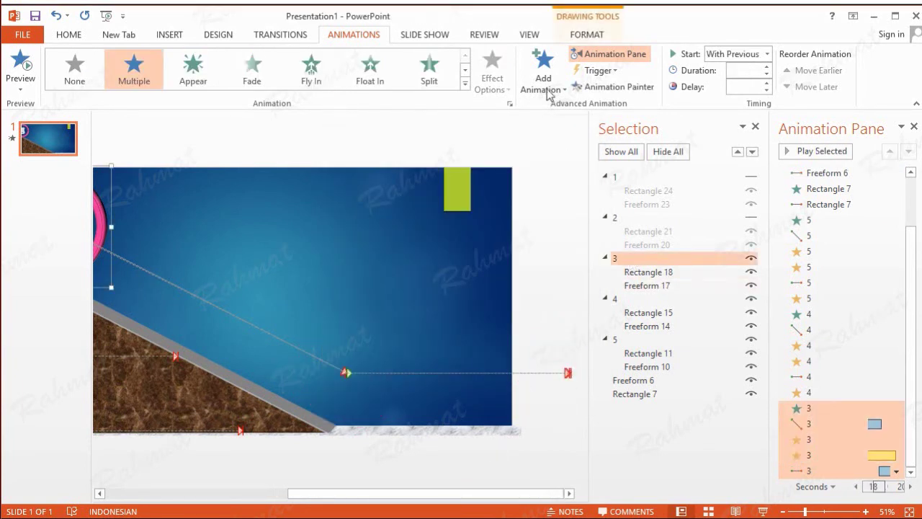
click(543, 72)
click(721, 268)
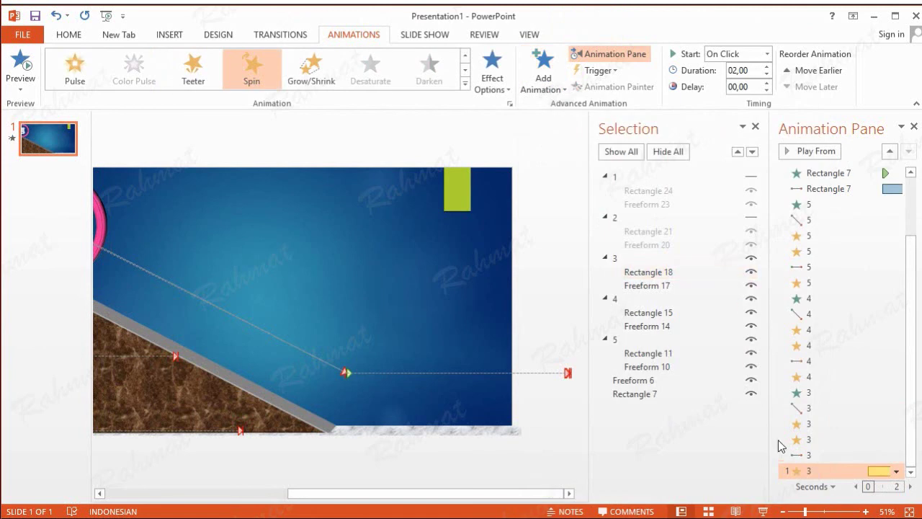
click(896, 471)
click(838, 423)
click(452, 178)
click(447, 204)
key(Tab)
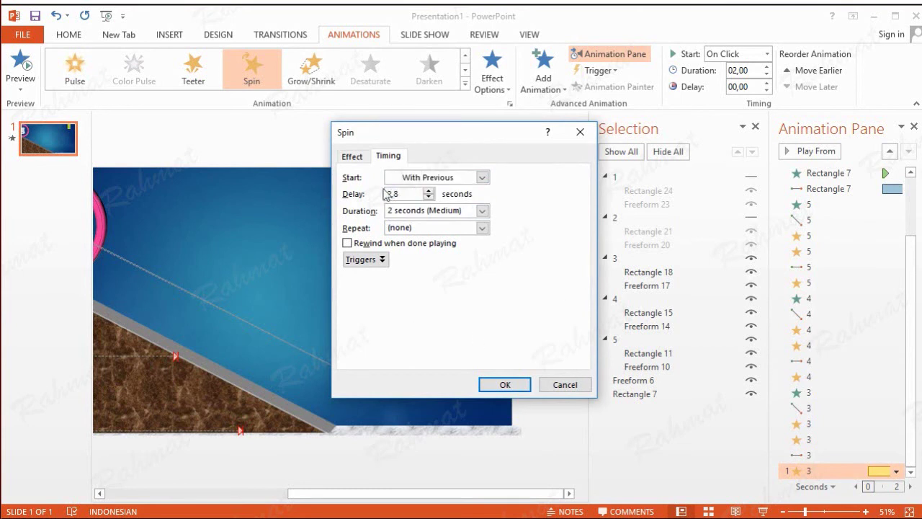
click(352, 157)
click(505, 384)
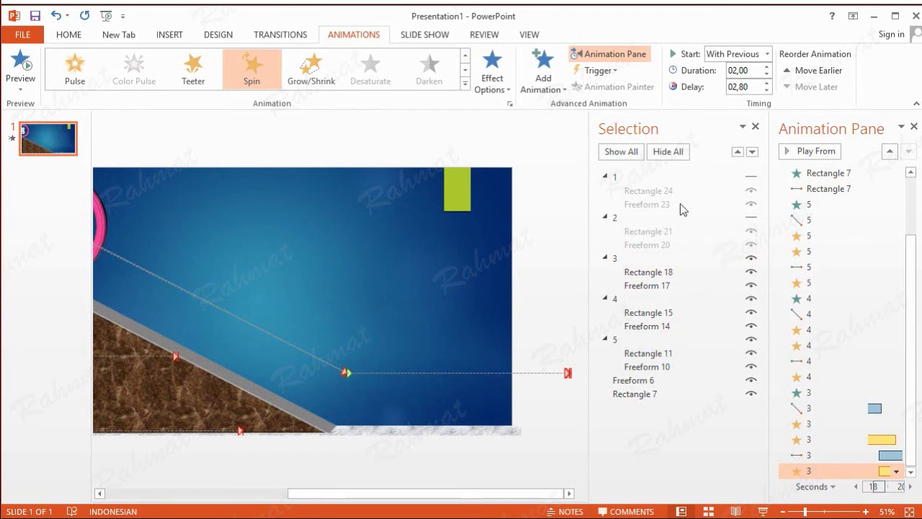
Show the 2 ring group and give it an Appear entrance starting After Previous
click(662, 216)
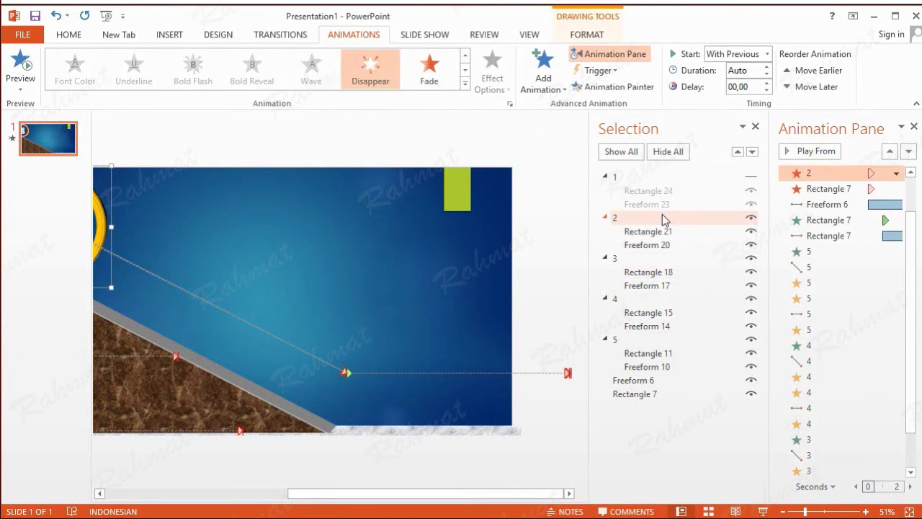
click(119, 494)
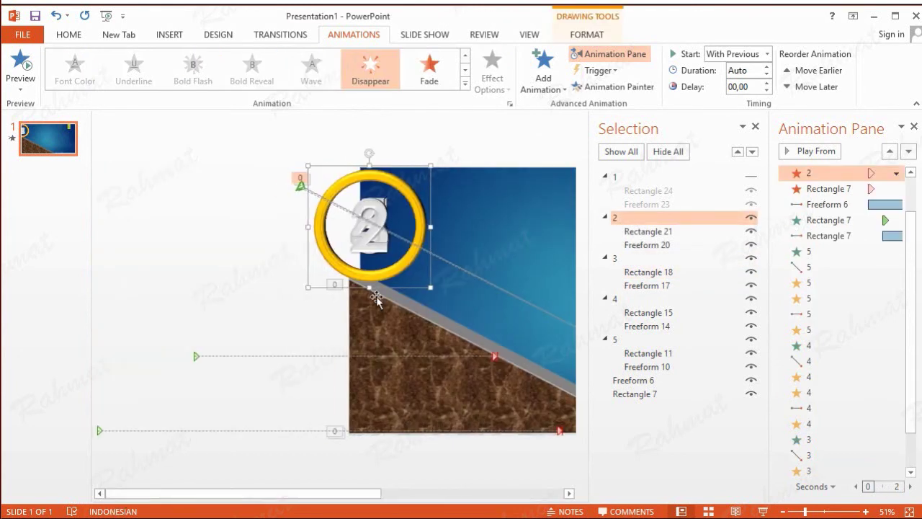
click(568, 494)
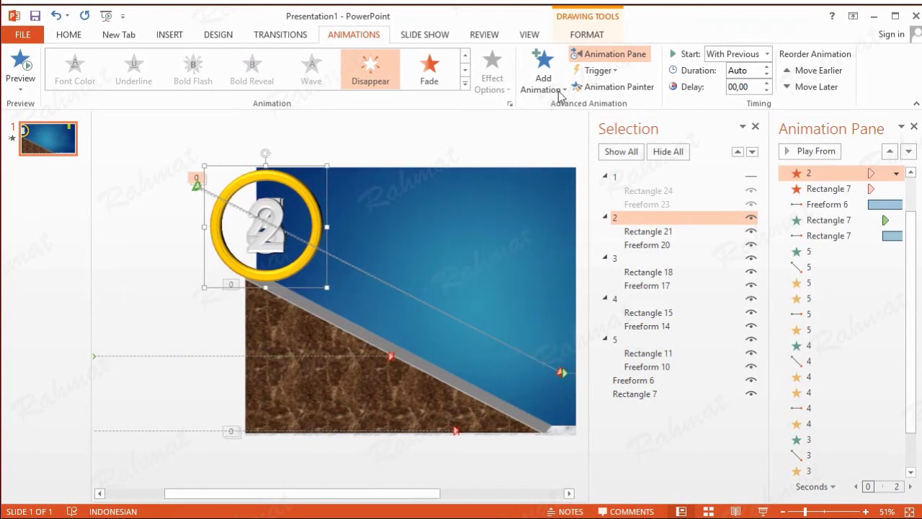
click(545, 88)
click(545, 137)
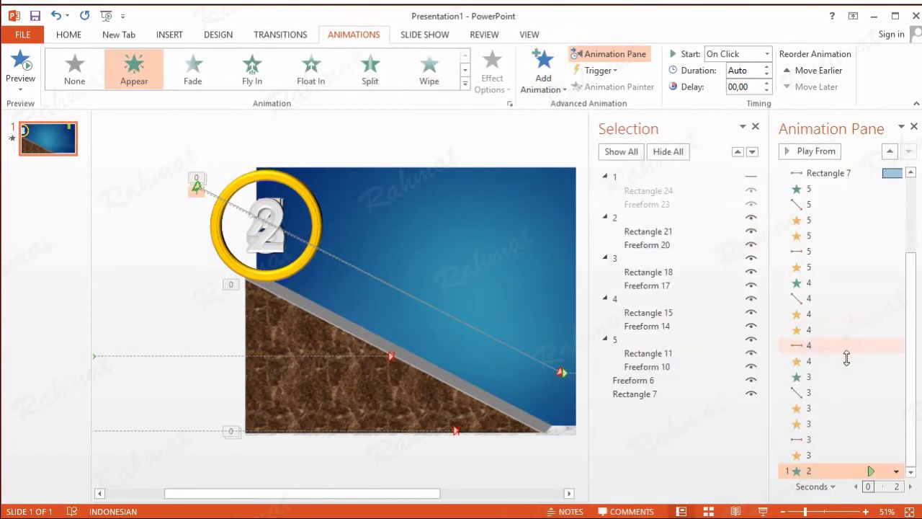
click(896, 470)
click(857, 420)
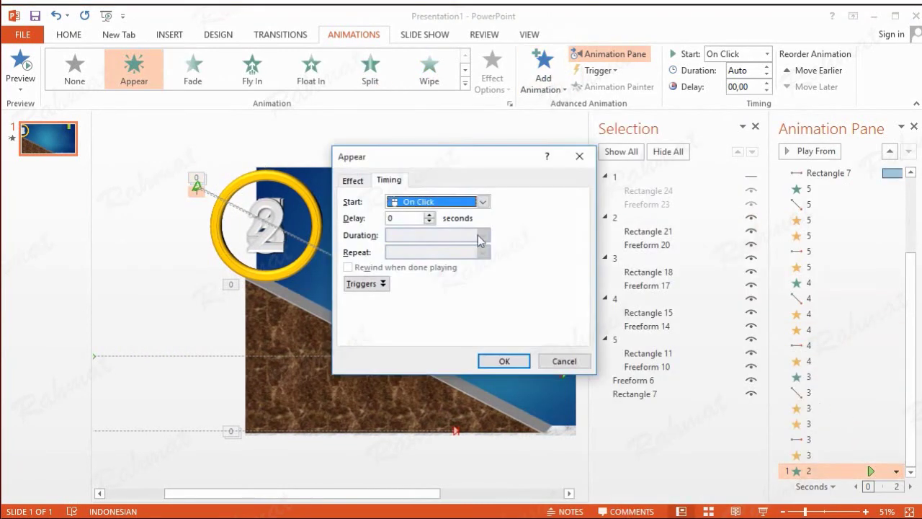
click(483, 202)
click(436, 242)
click(524, 360)
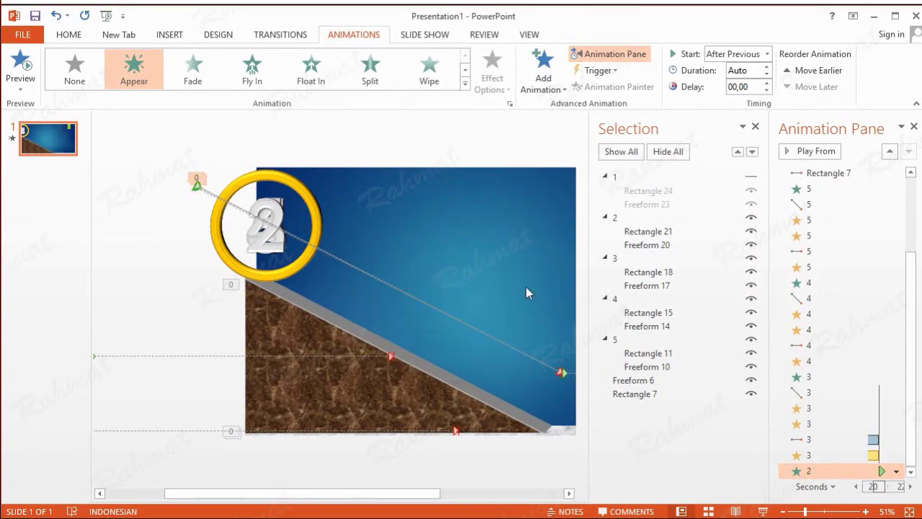
click(619, 219)
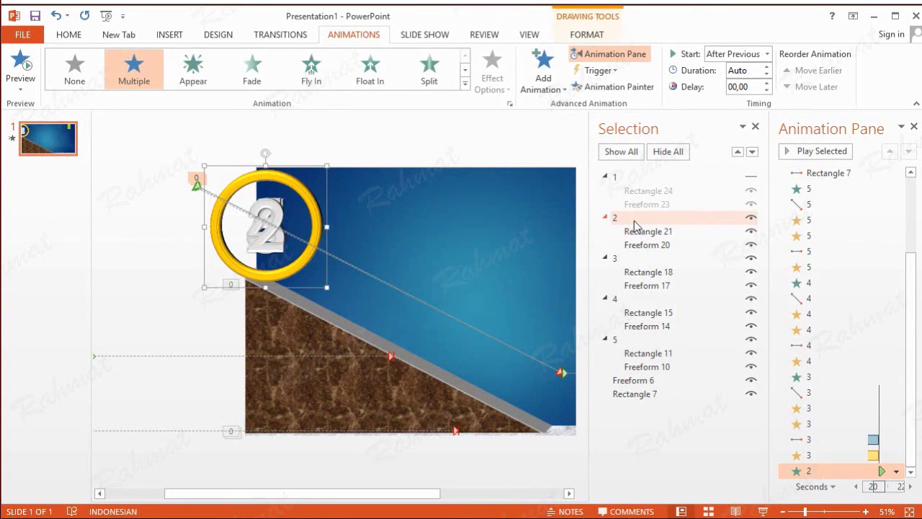
click(545, 79)
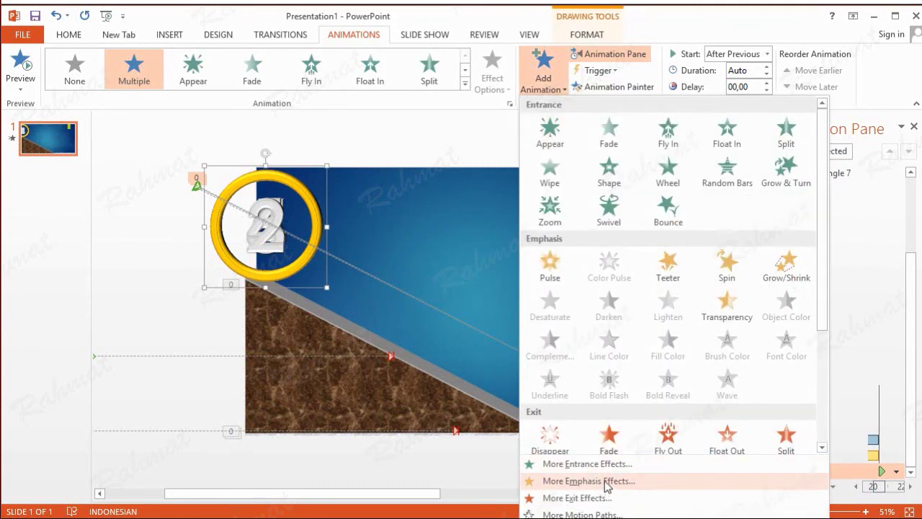
Add a Diagonal Down Right motion path to the 2 ring, from above the top-left to the slope's foot
click(582, 513)
click(510, 358)
click(486, 403)
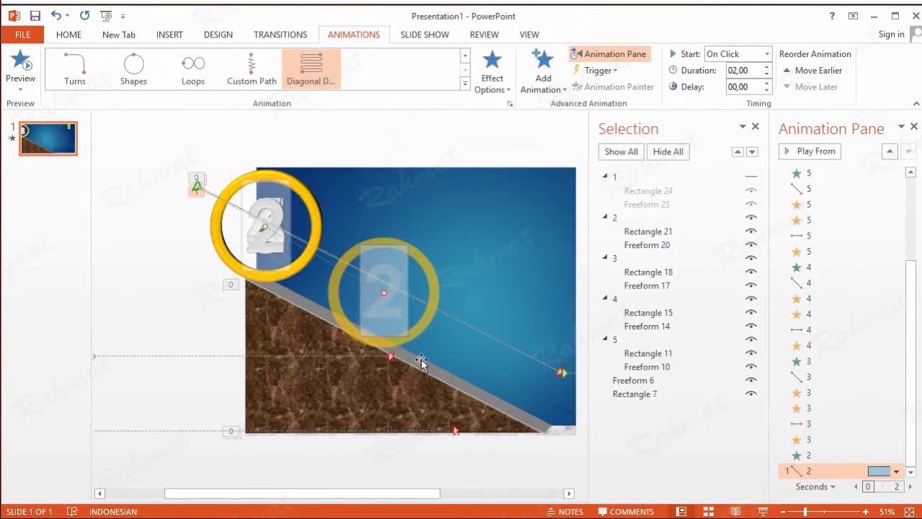
drag(399, 301, 560, 373)
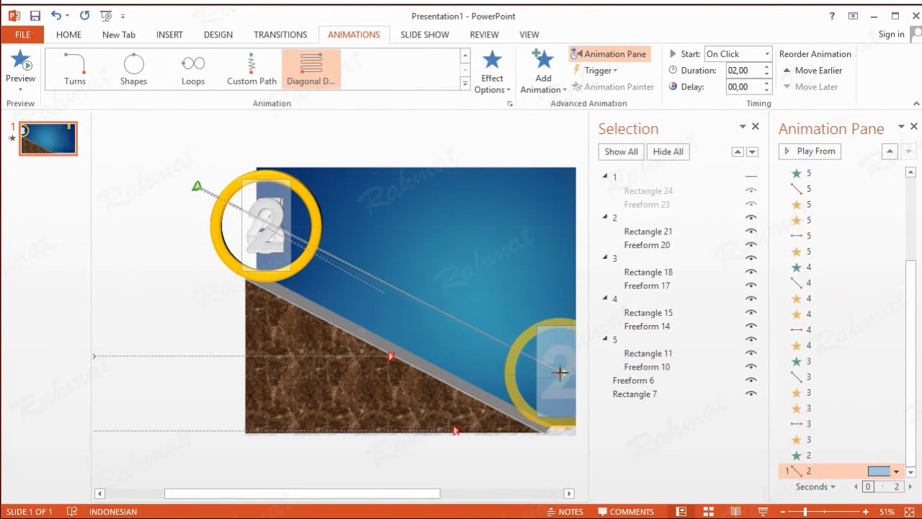
click(229, 196)
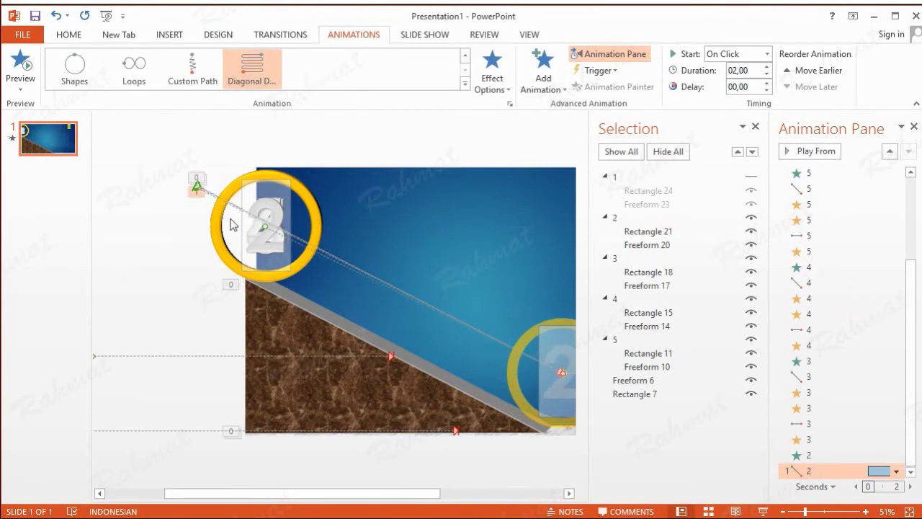
drag(263, 226, 195, 183)
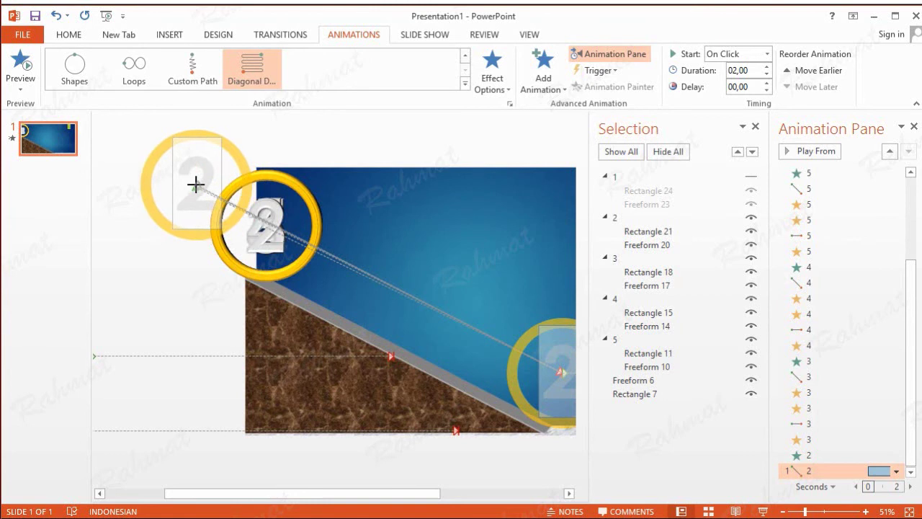
Set the diagonal roll to start After Previous with a 3-second (Slow) duration
click(896, 471)
click(808, 422)
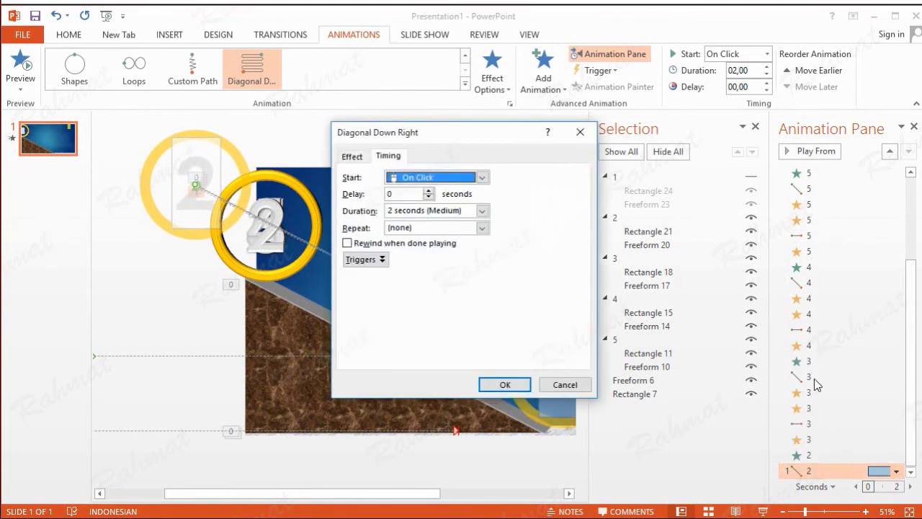
click(482, 177)
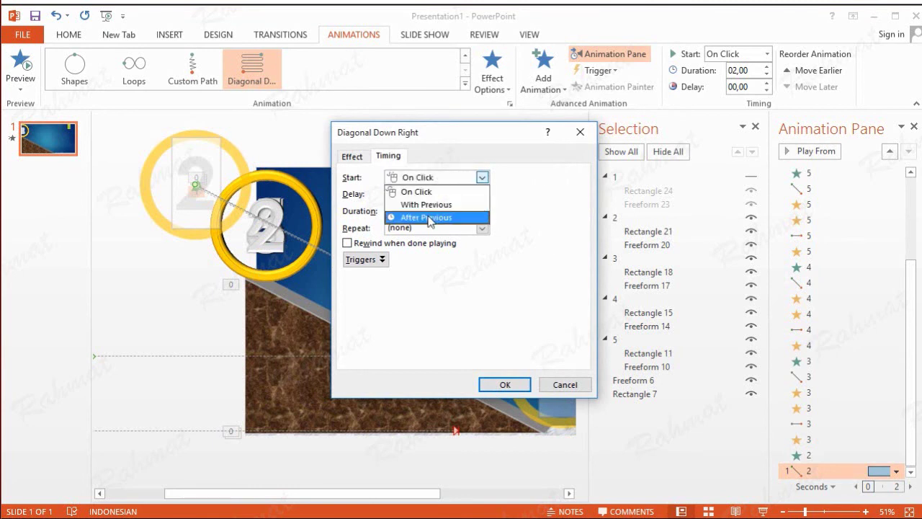
click(429, 216)
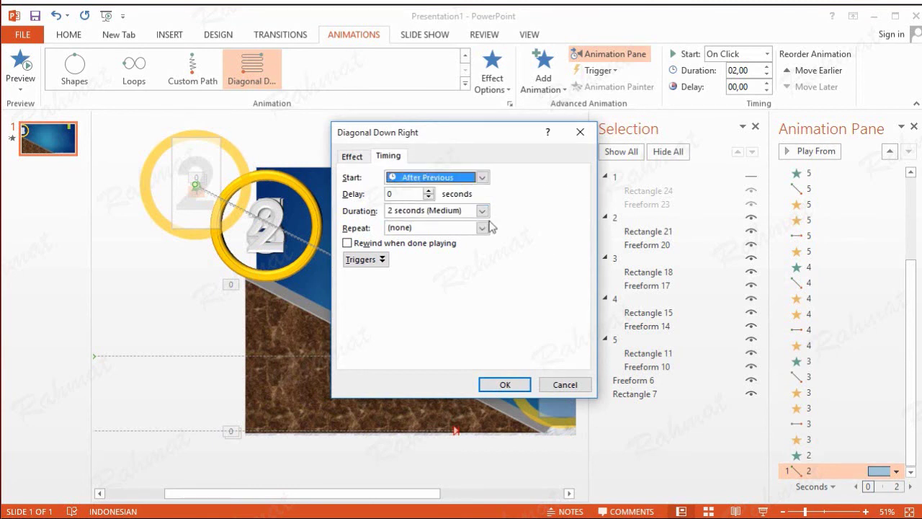
click(481, 210)
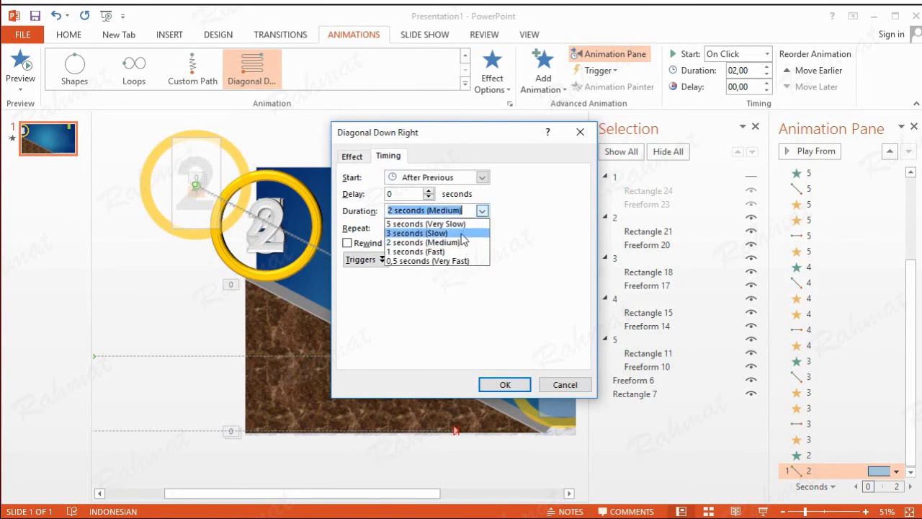
click(462, 233)
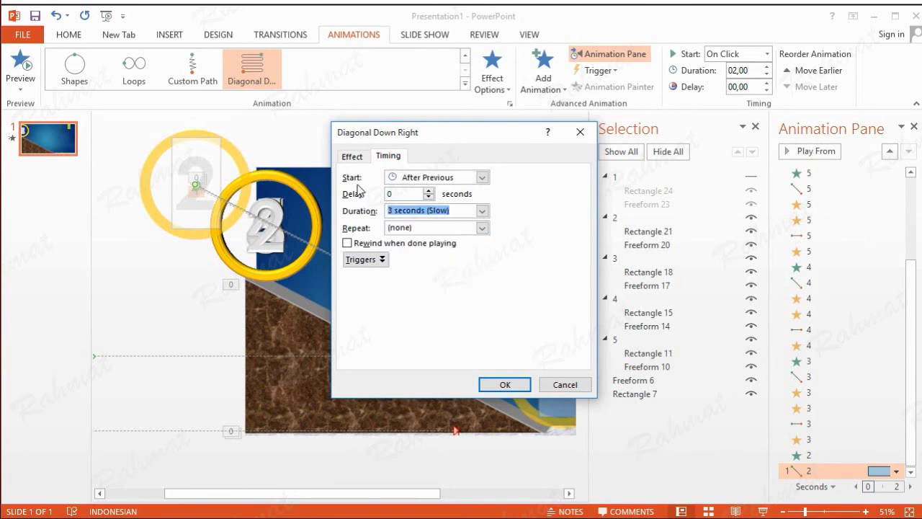
click(354, 158)
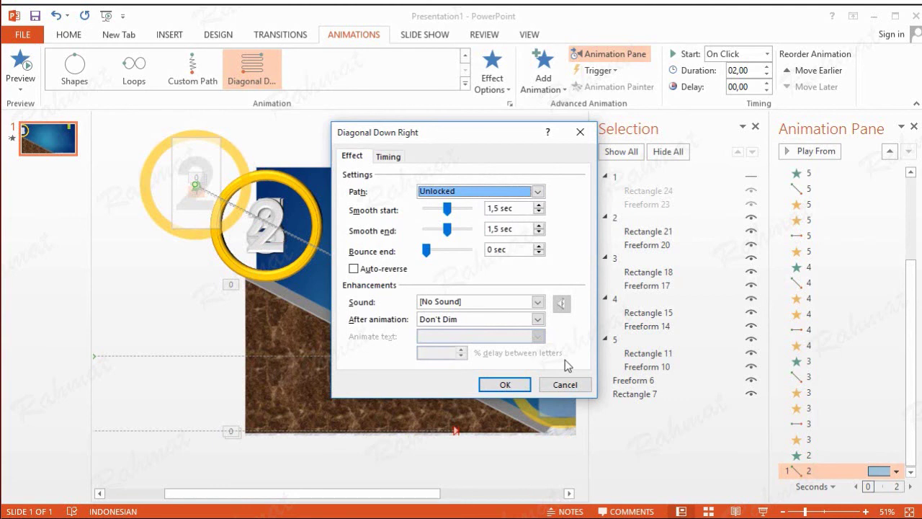
click(508, 384)
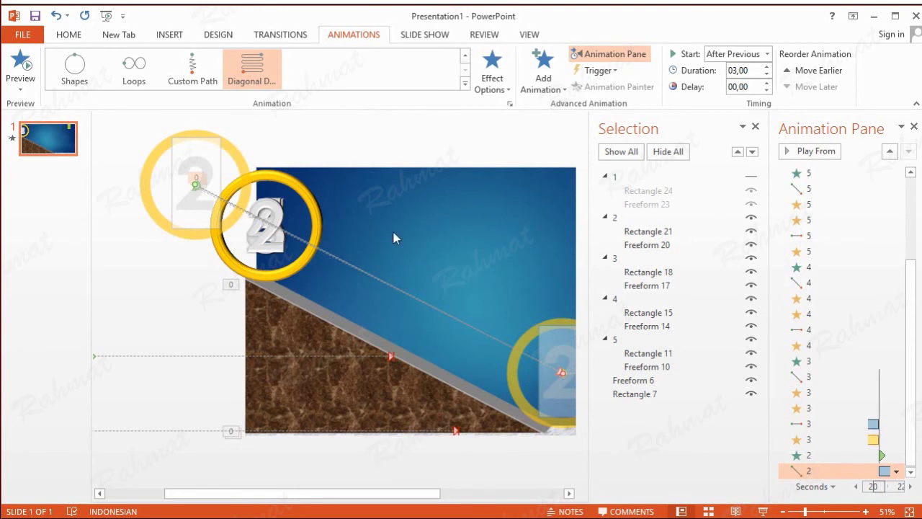
click(649, 218)
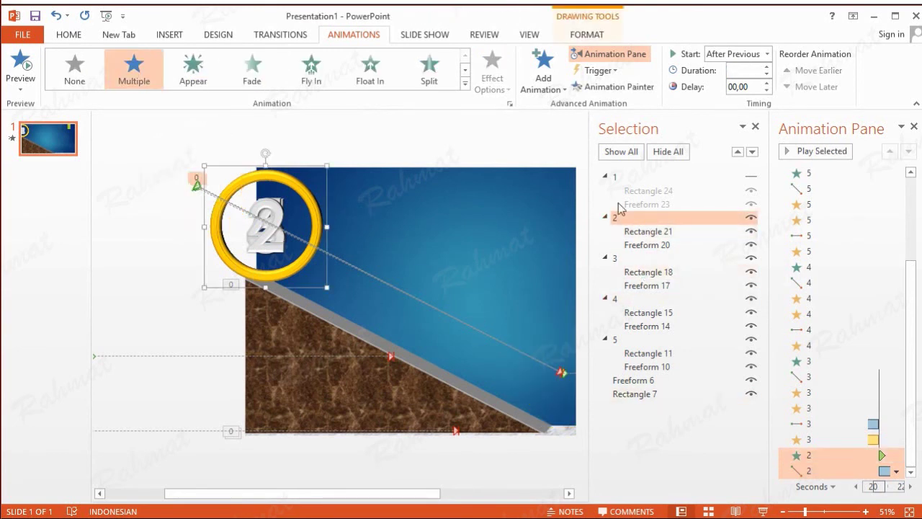
Add a Spin emphasis to the 2 ring, starting With Previous
click(564, 89)
click(725, 270)
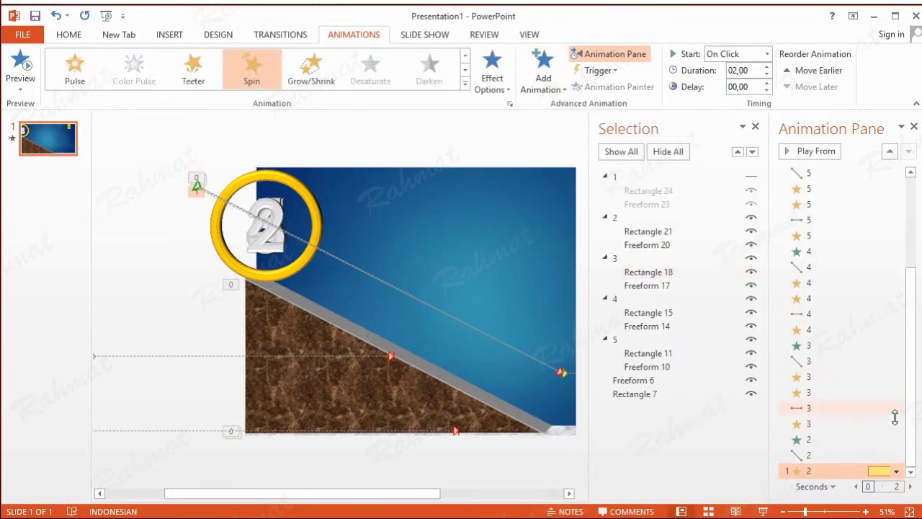
click(896, 471)
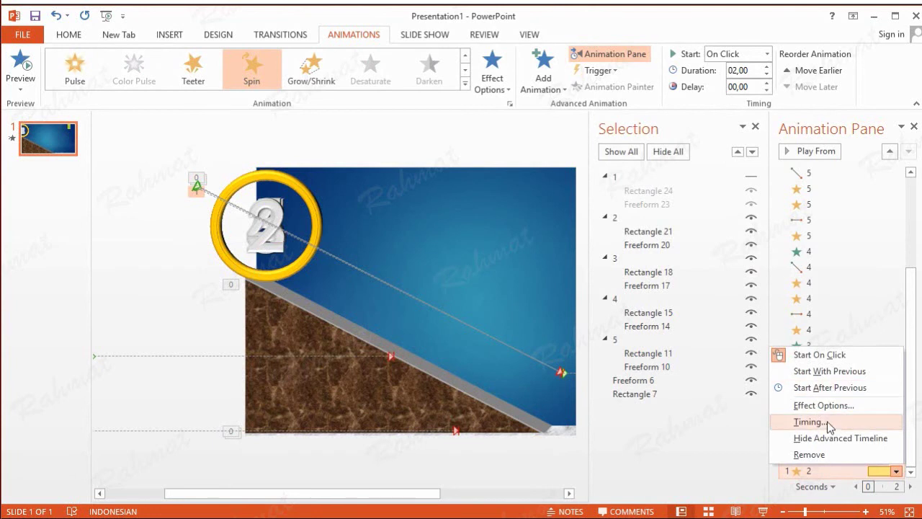
click(827, 423)
click(447, 178)
click(432, 204)
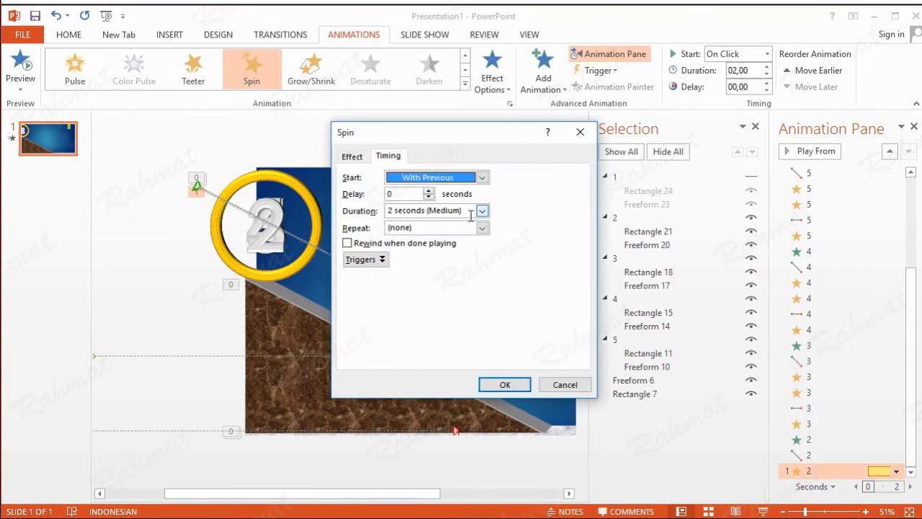
click(354, 157)
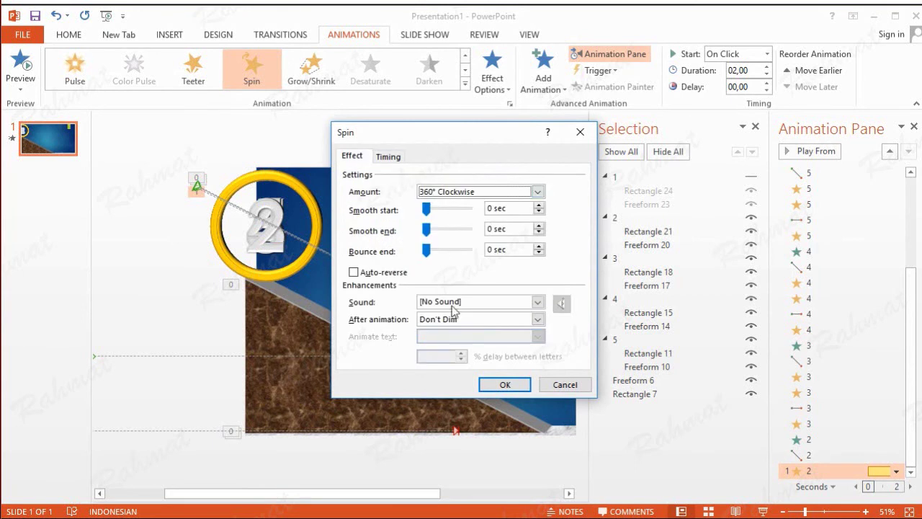
click(486, 383)
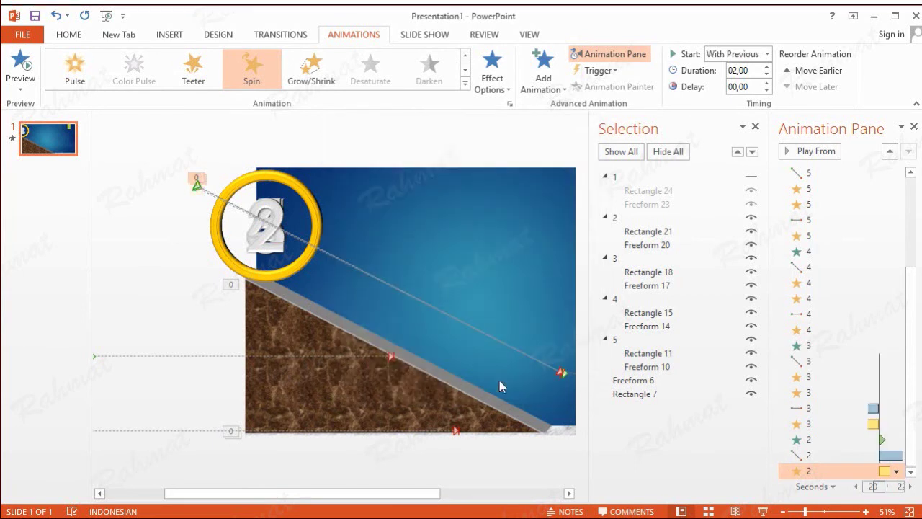
Add a second Spin to the 2 ring, With Previous after a 2-second delay
click(625, 220)
click(543, 76)
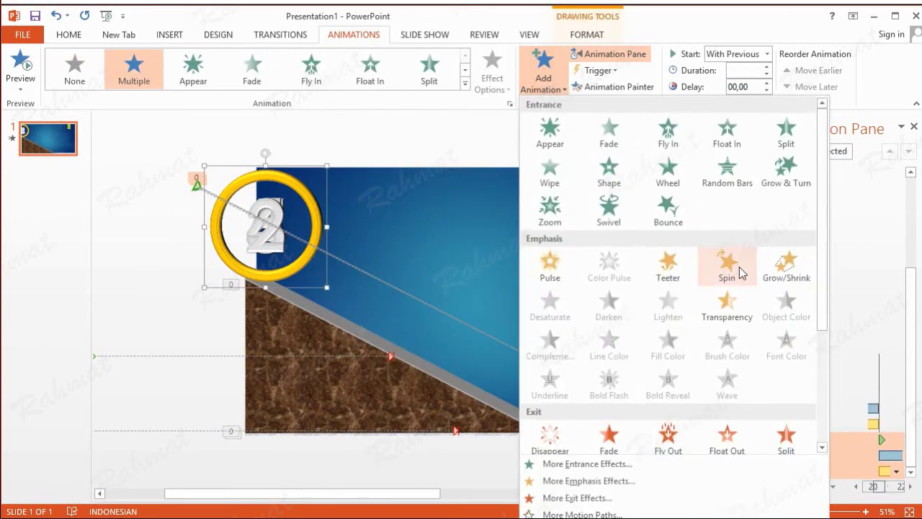
click(732, 268)
click(896, 471)
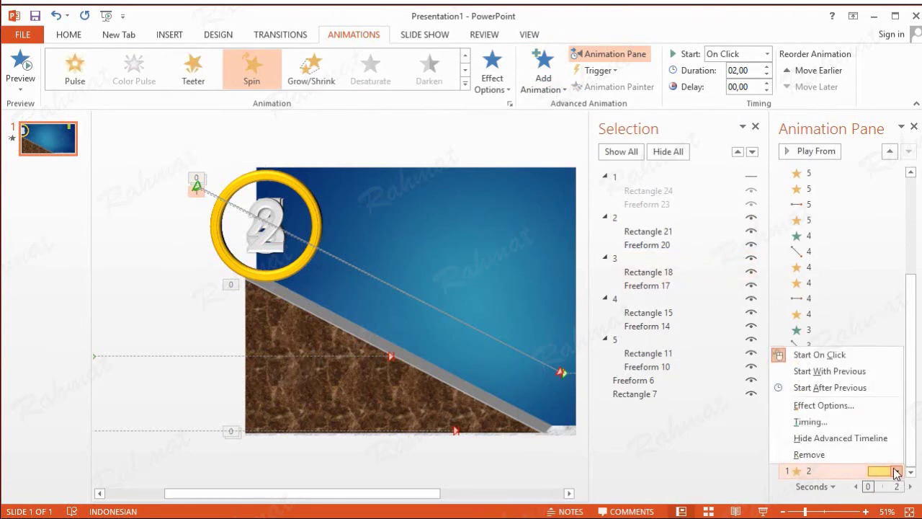
click(850, 428)
click(482, 178)
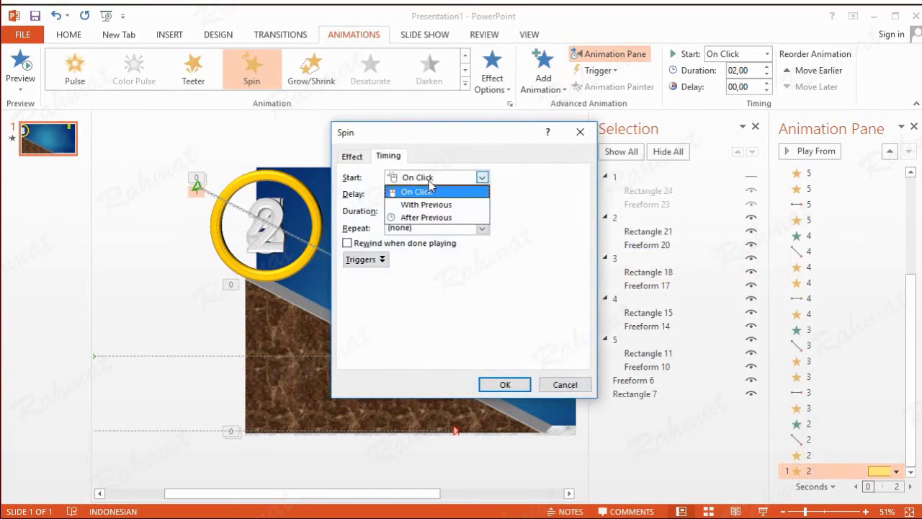
click(433, 205)
key(Tab)
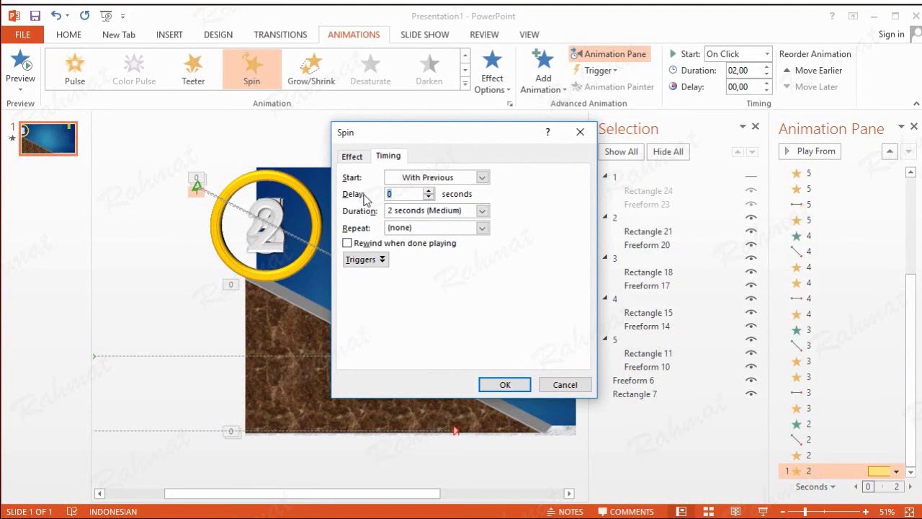
click(352, 156)
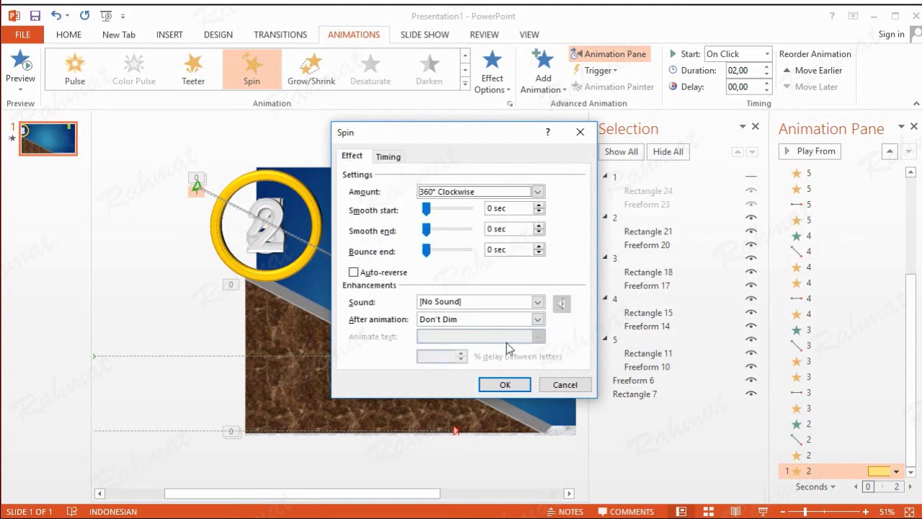
click(504, 384)
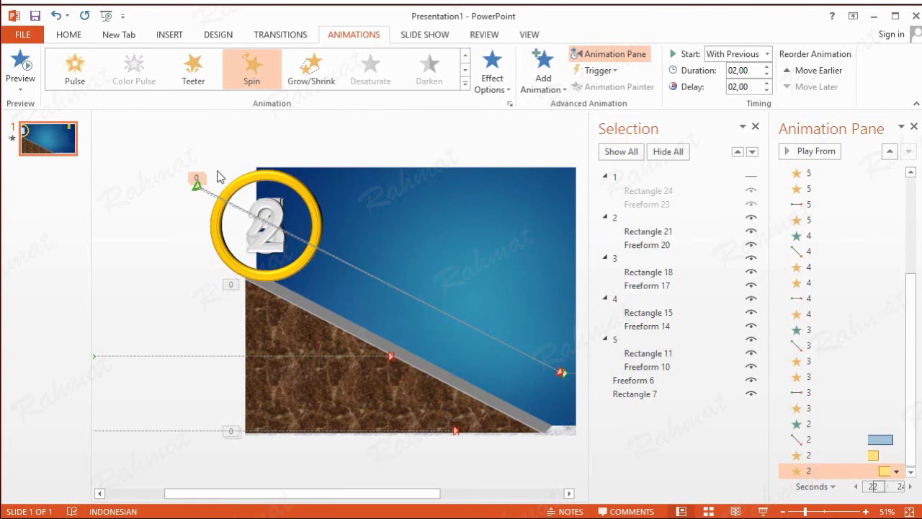
click(614, 216)
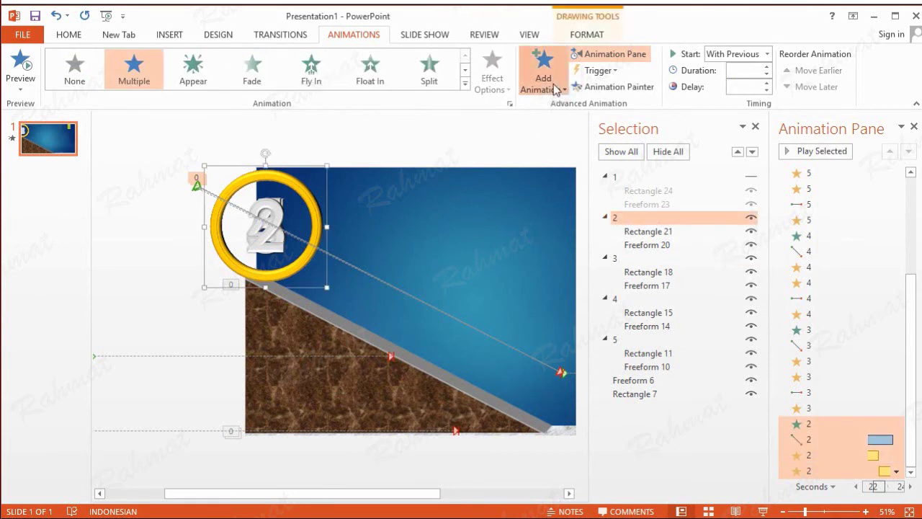
Add a Right motion path to the 2 ring, starting at the slope's foot
click(555, 89)
click(569, 513)
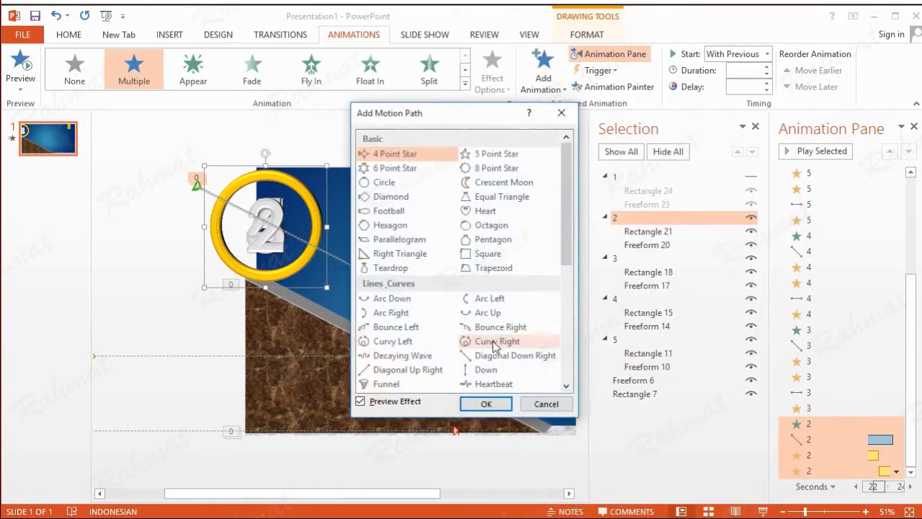
scroll(507, 344, down, 1)
click(497, 355)
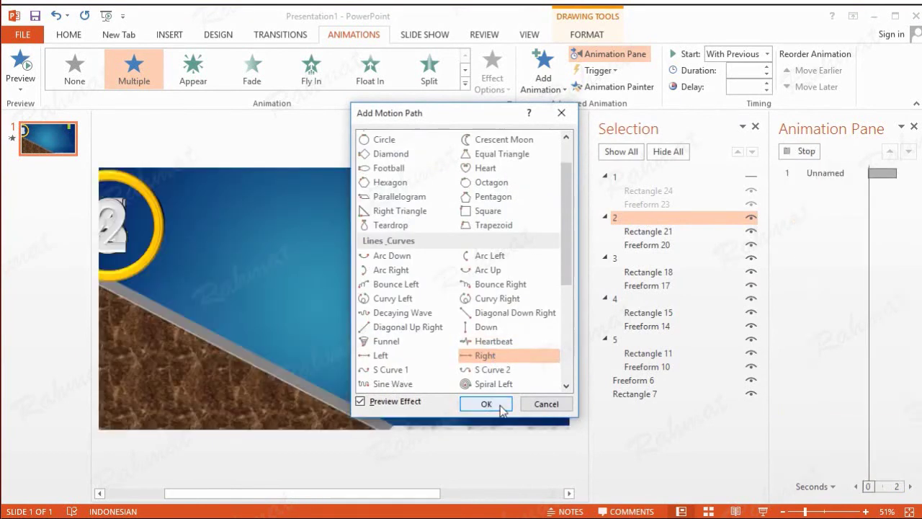
click(486, 403)
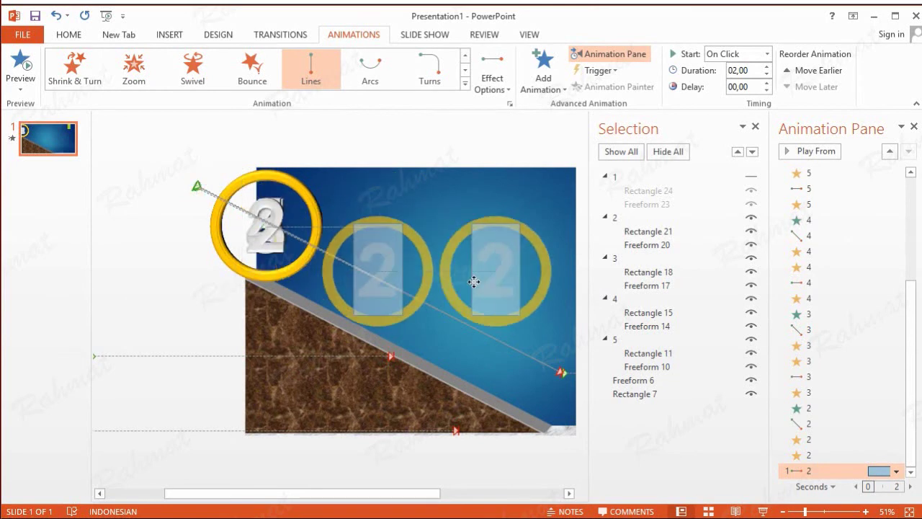
drag(345, 222, 525, 302)
click(543, 496)
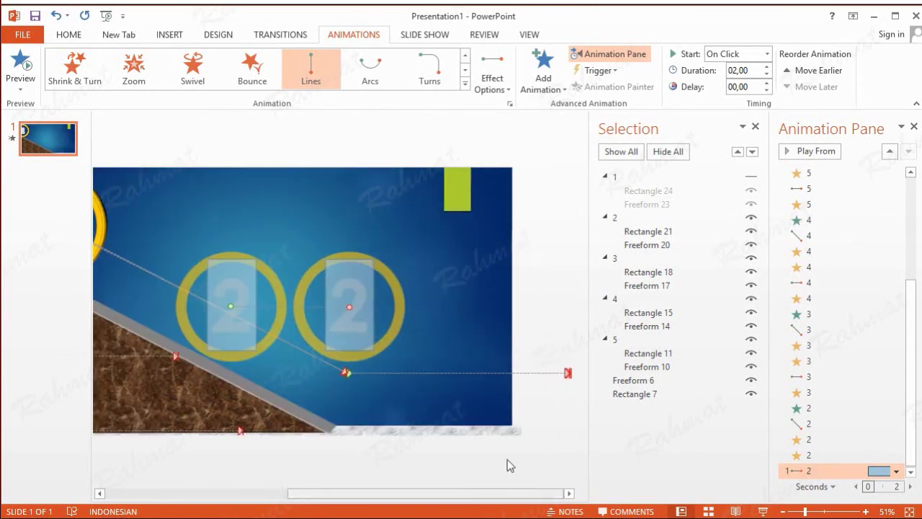
click(395, 345)
drag(394, 350, 428, 370)
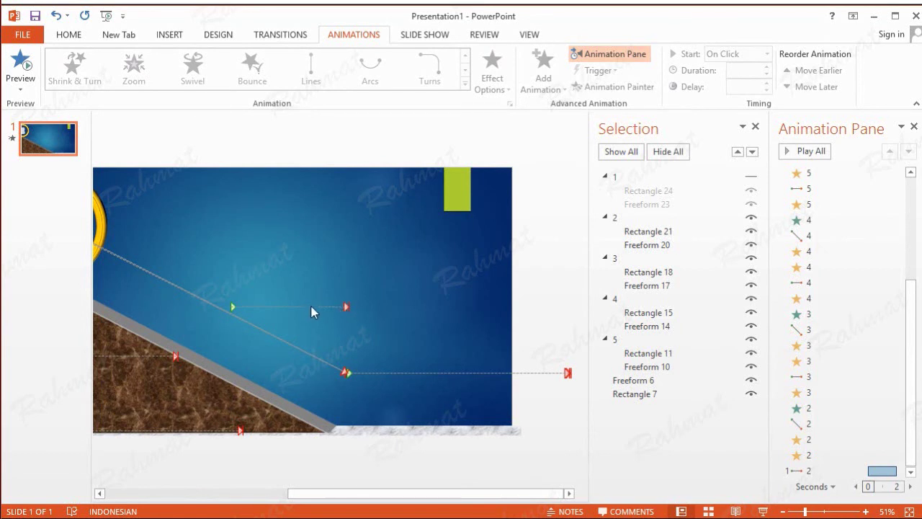
click(345, 307)
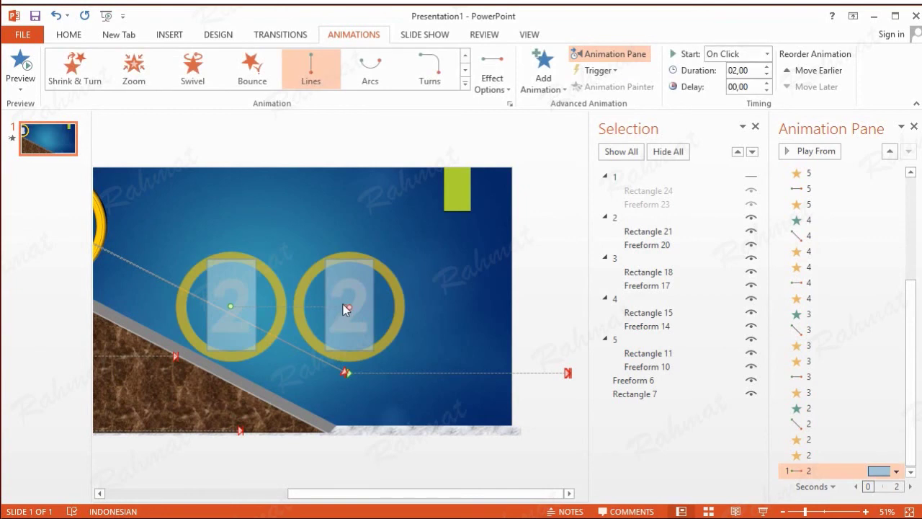
mouse_move(312, 308)
mouse_down()
mouse_move(425, 372)
mouse_move(567, 377)
mouse_up()
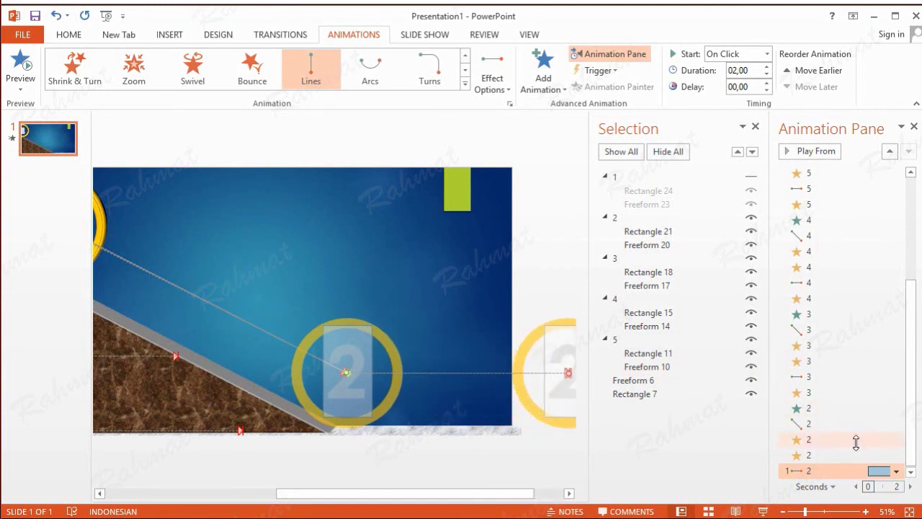
Set the roll-off to start With Previous after a 2-second delay
click(897, 472)
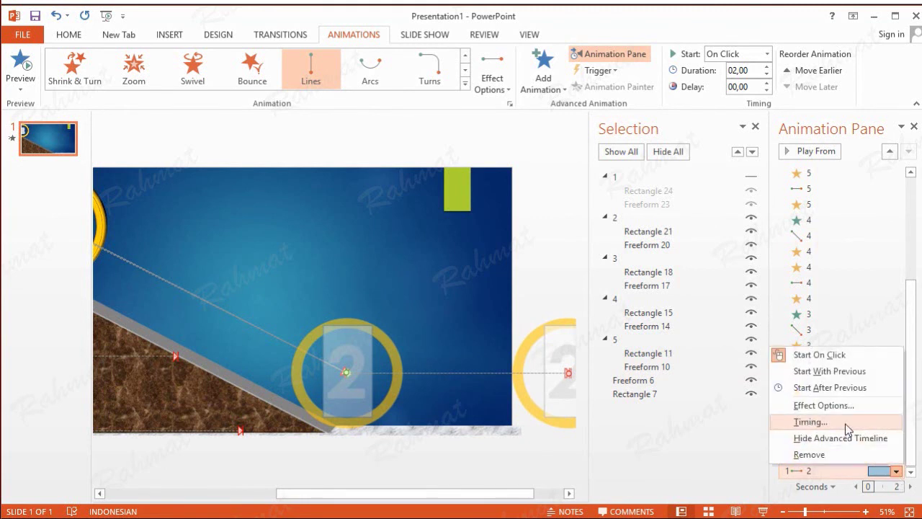
click(848, 425)
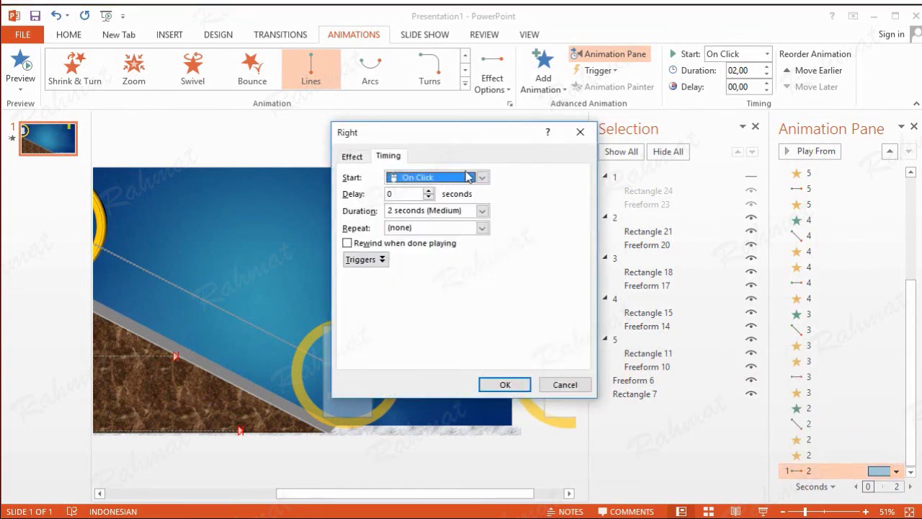
click(477, 177)
click(454, 201)
key(Tab)
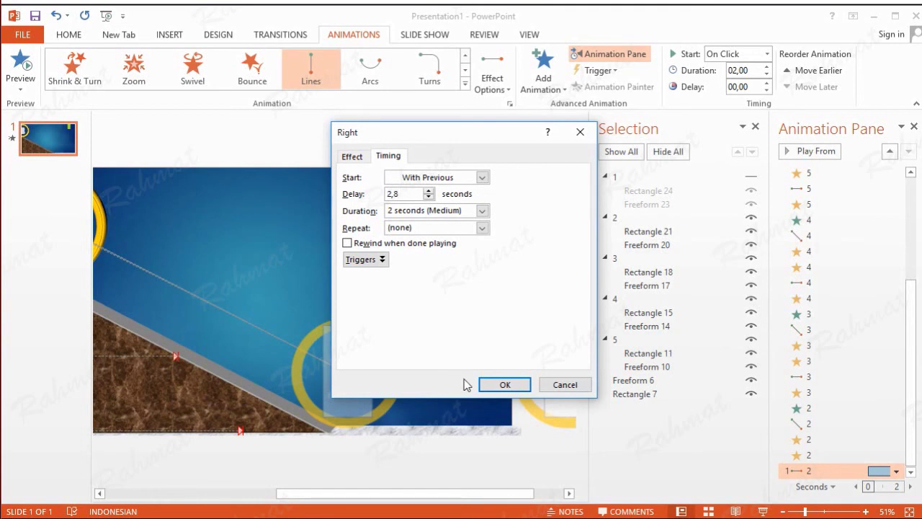
Confirm ring 2's Right path at With Previous with a 2.8-second delay, then select ring group 2
click(352, 156)
click(505, 384)
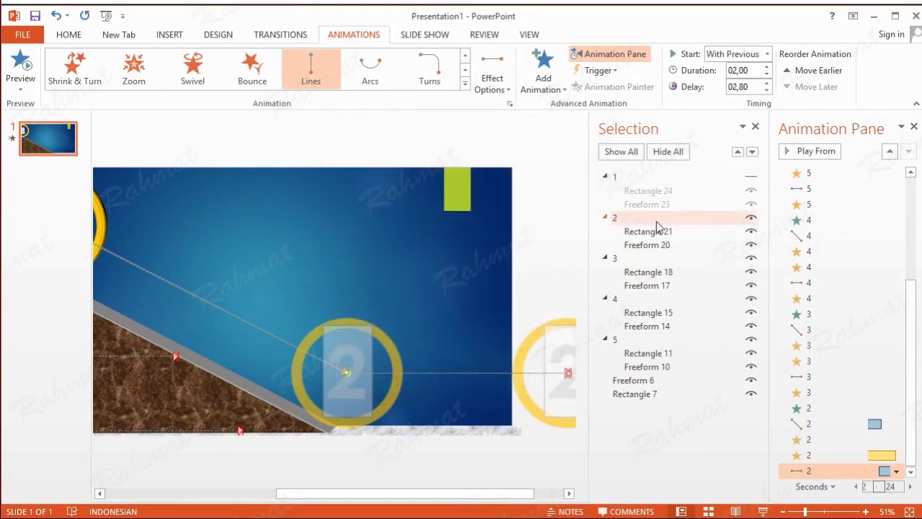
click(691, 217)
click(544, 76)
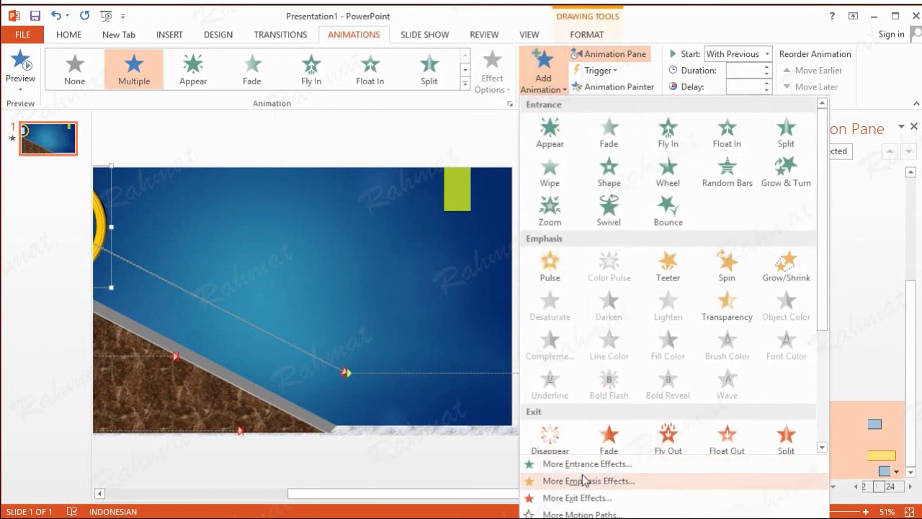
Add a Spin to ring group 2, starting With Previous after a 2.8-second delay
click(729, 265)
click(897, 472)
click(810, 422)
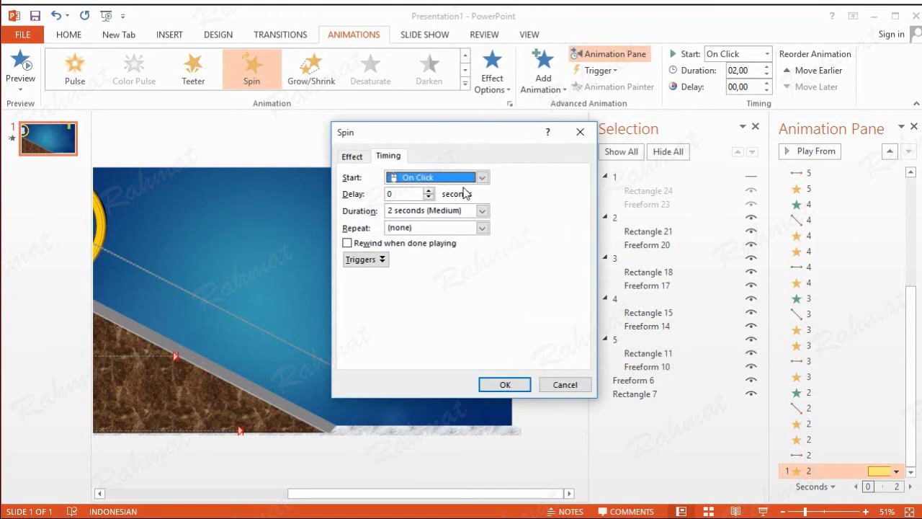
click(467, 186)
click(448, 202)
drag(409, 193, 382, 195)
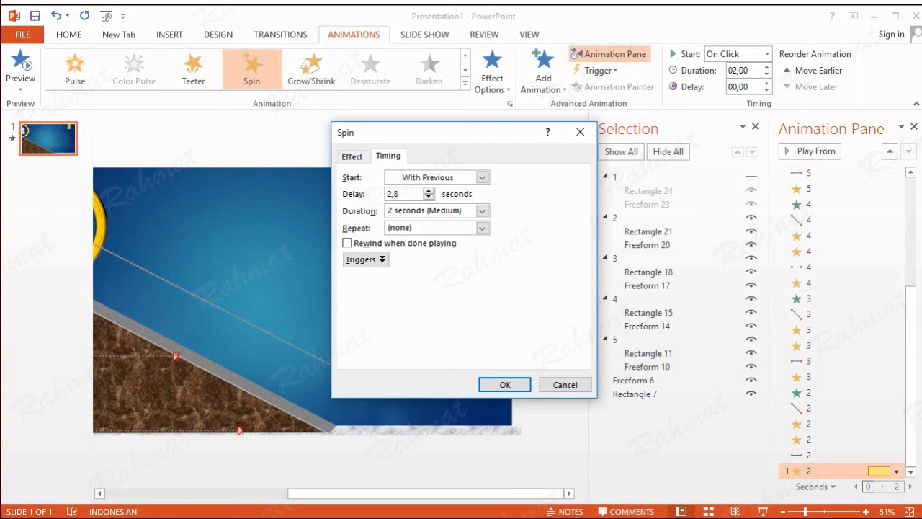
click(352, 157)
click(497, 385)
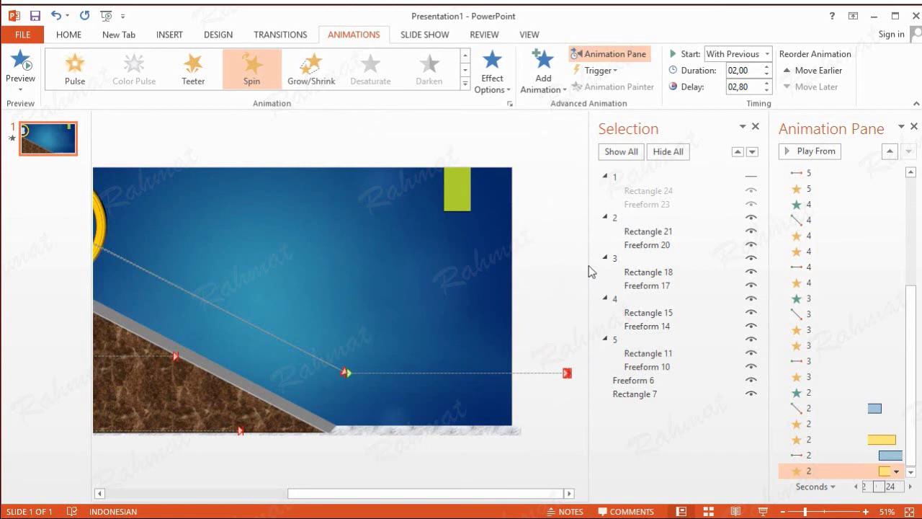
click(616, 178)
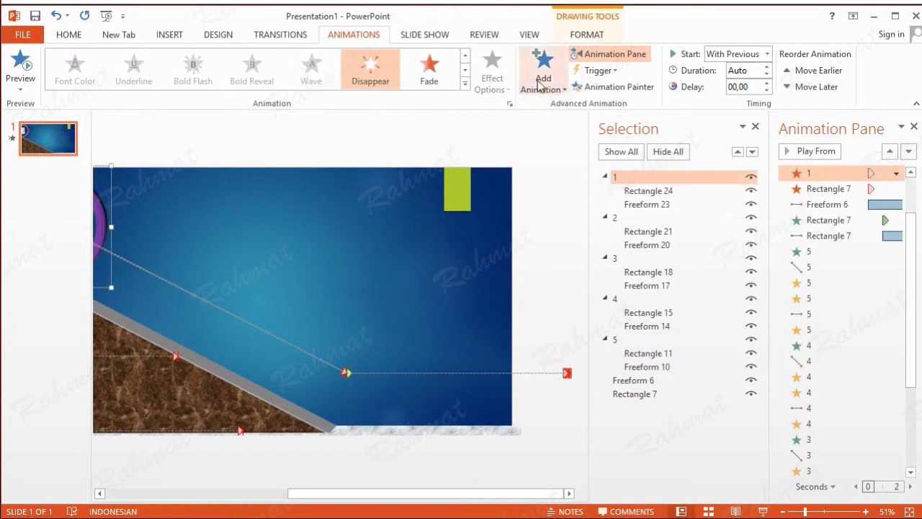
Give ring group 1 an Appear entrance effect that starts After Previous
click(100, 494)
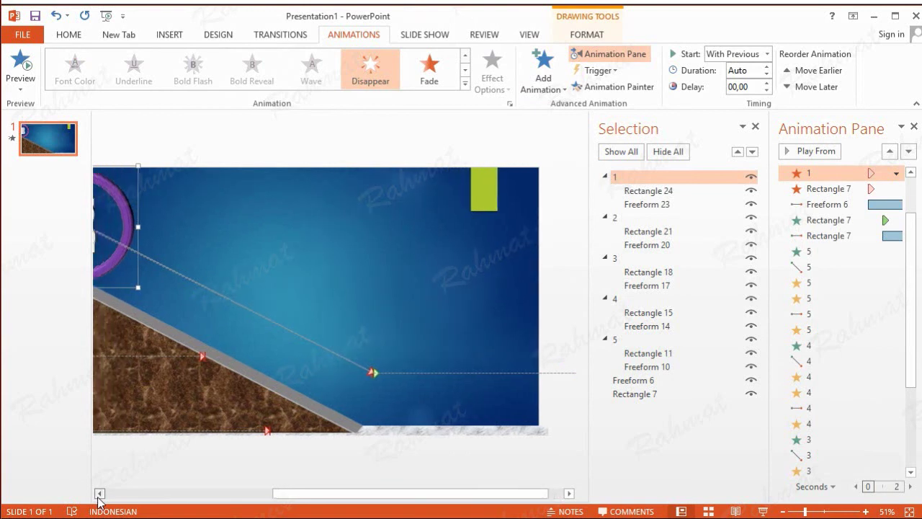
click(549, 85)
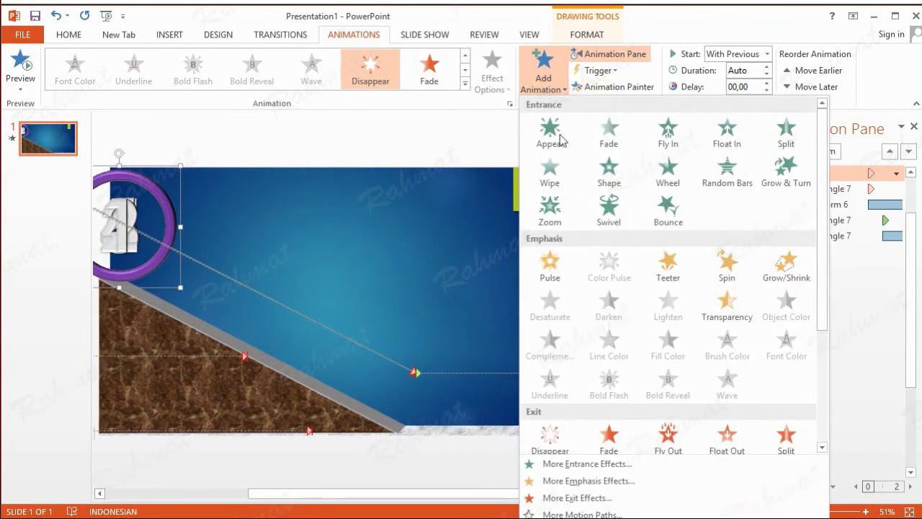
click(550, 133)
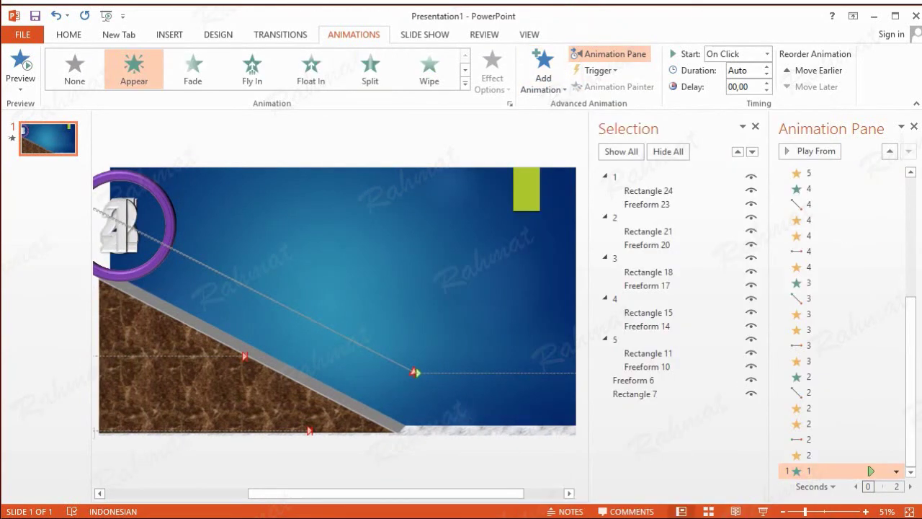
click(896, 471)
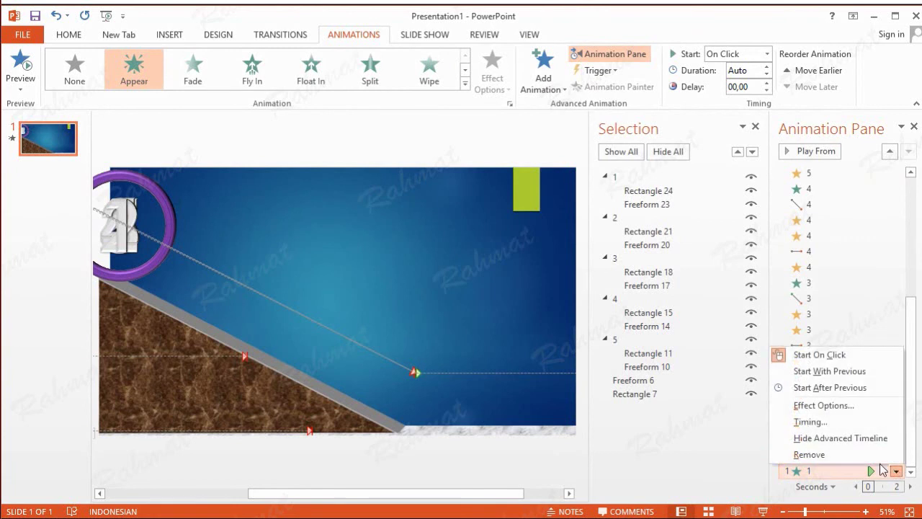
click(814, 423)
click(458, 201)
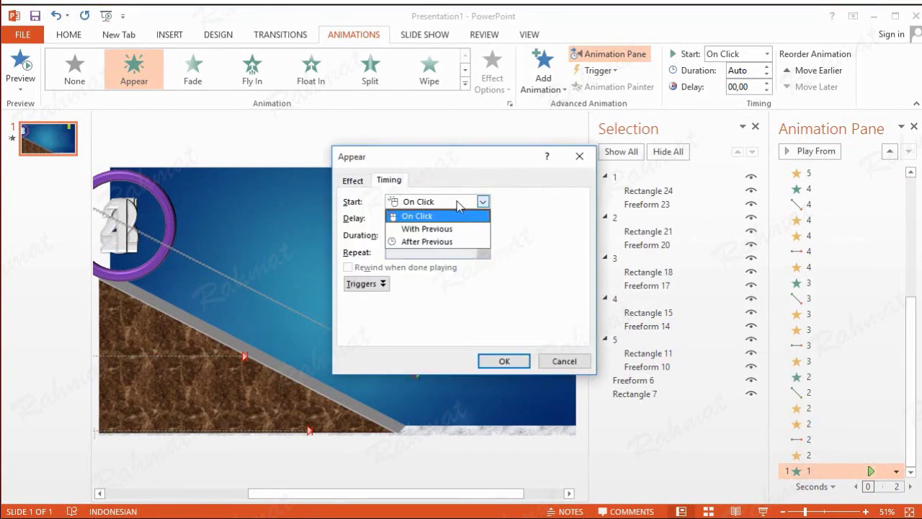
click(433, 245)
click(504, 361)
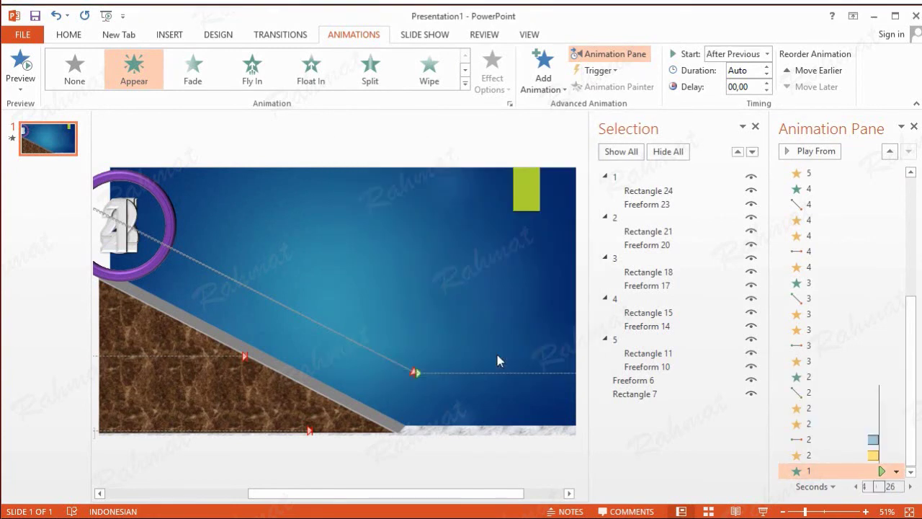
click(618, 177)
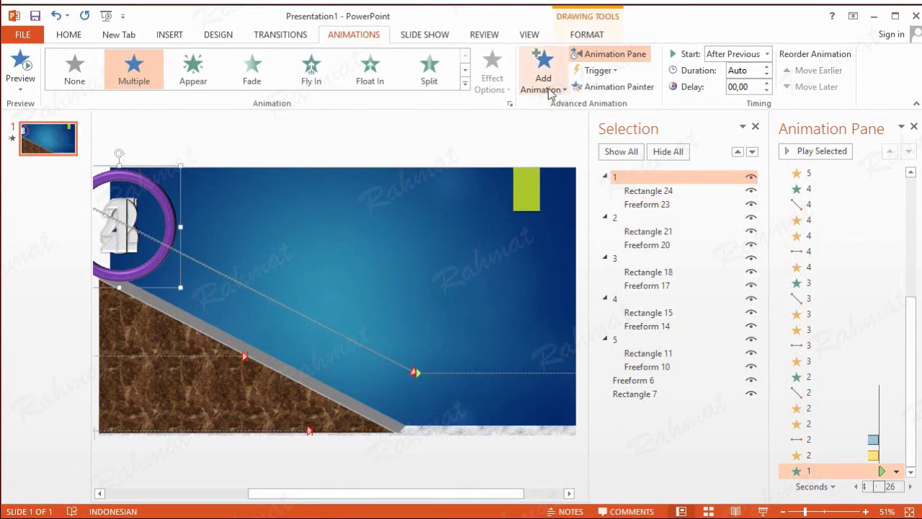
Add a Diagonal Down Right path to ring 1, from off the slide's top-left to the slope's foot
click(544, 80)
click(571, 513)
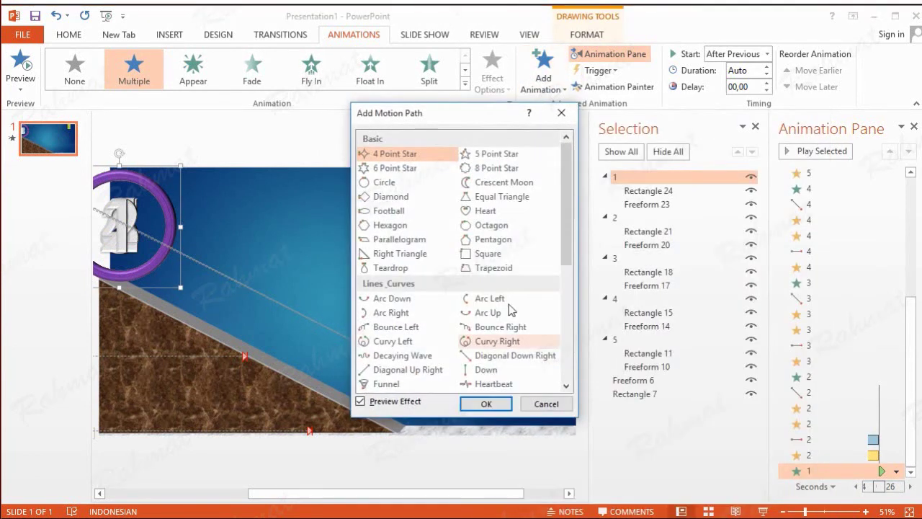
click(489, 356)
click(484, 403)
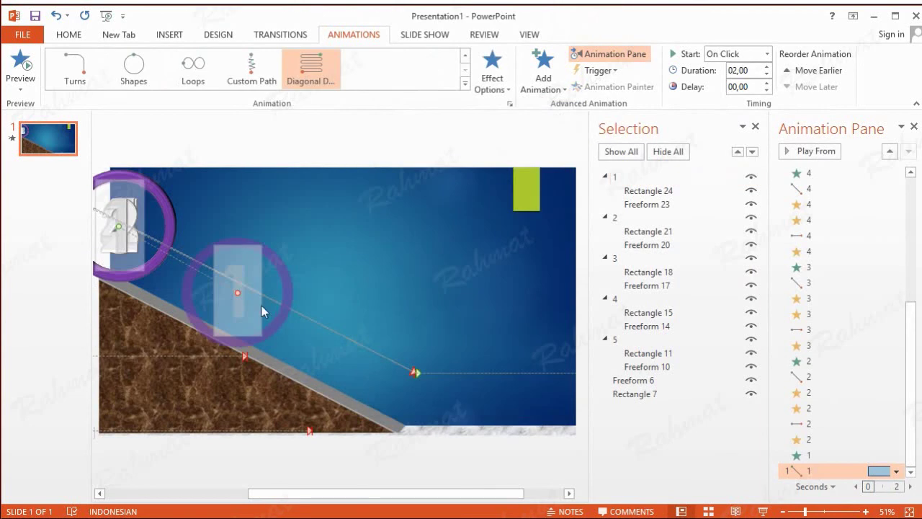
drag(239, 294, 414, 371)
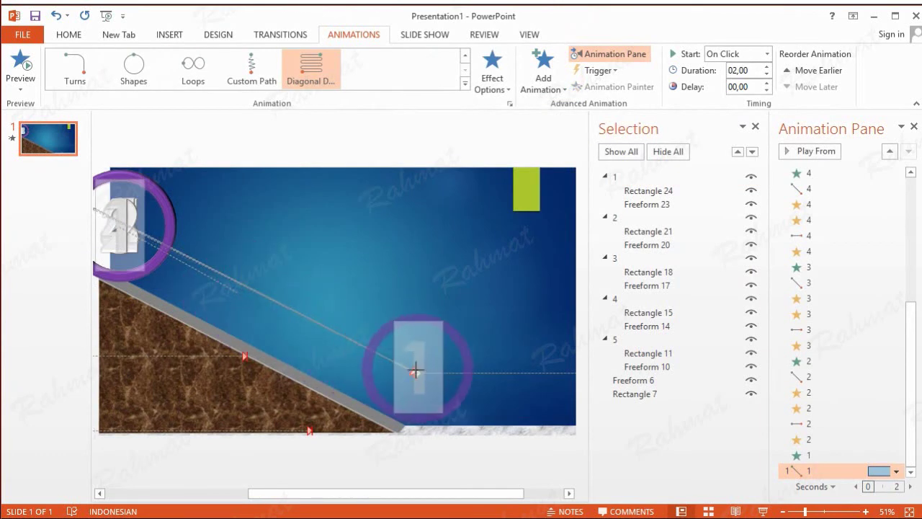
click(100, 493)
click(101, 494)
drag(222, 226, 154, 186)
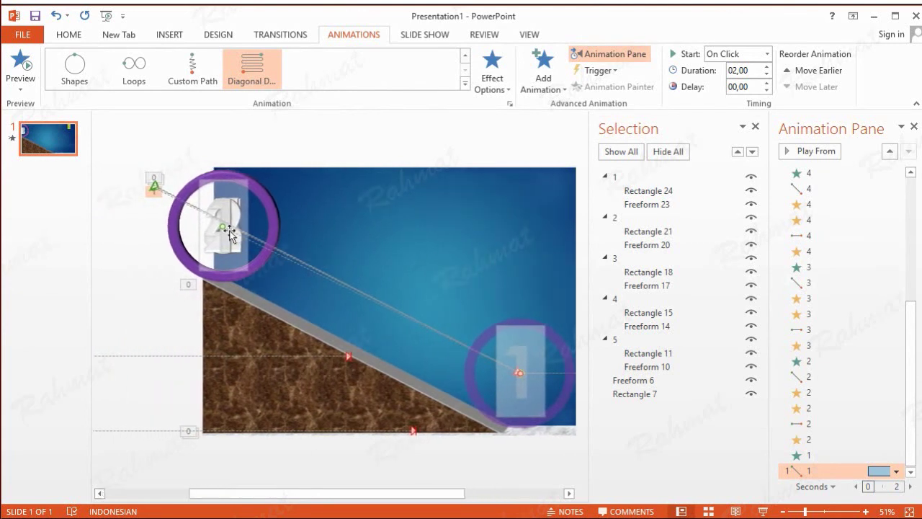
drag(157, 185, 152, 188)
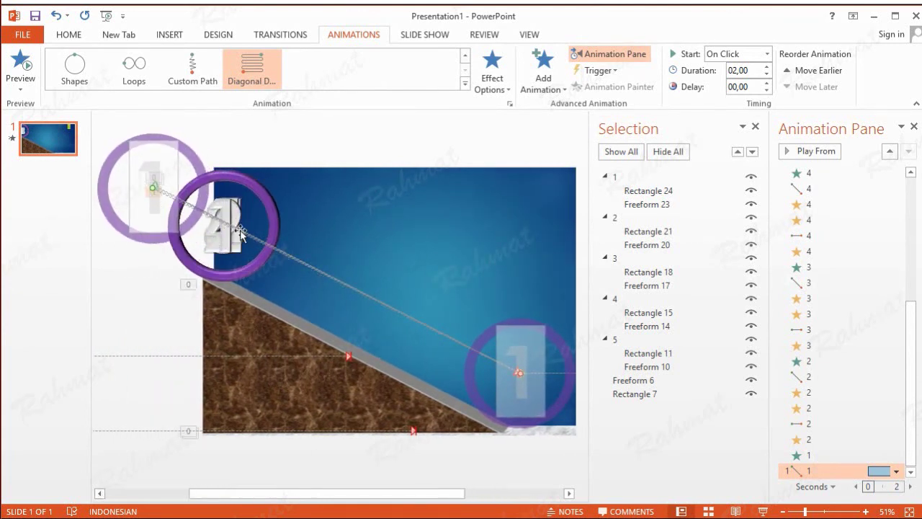
Set the diagonal path to start After Previous and last 3 seconds
click(896, 471)
click(836, 420)
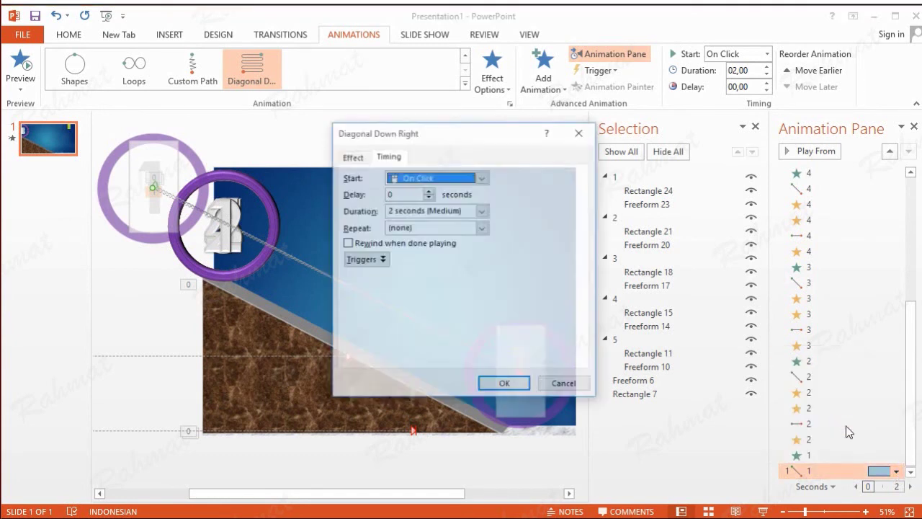
click(448, 177)
click(425, 214)
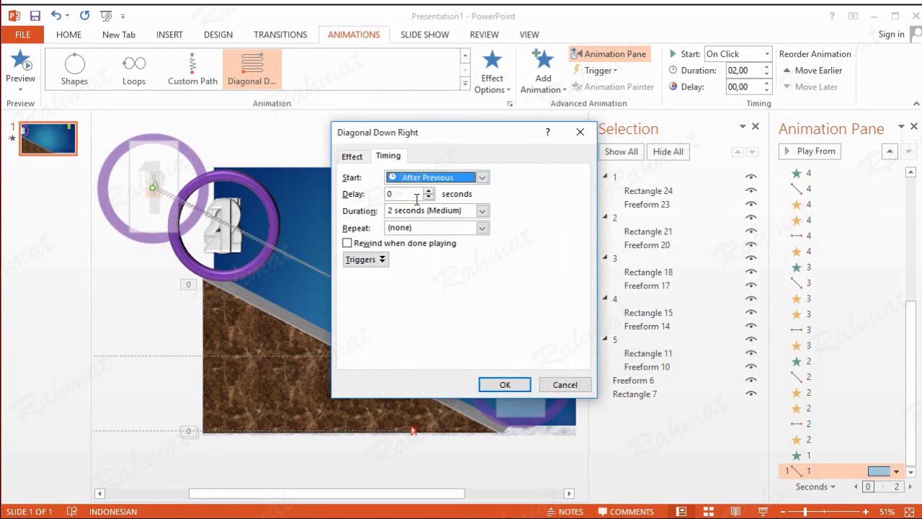
click(483, 211)
click(467, 233)
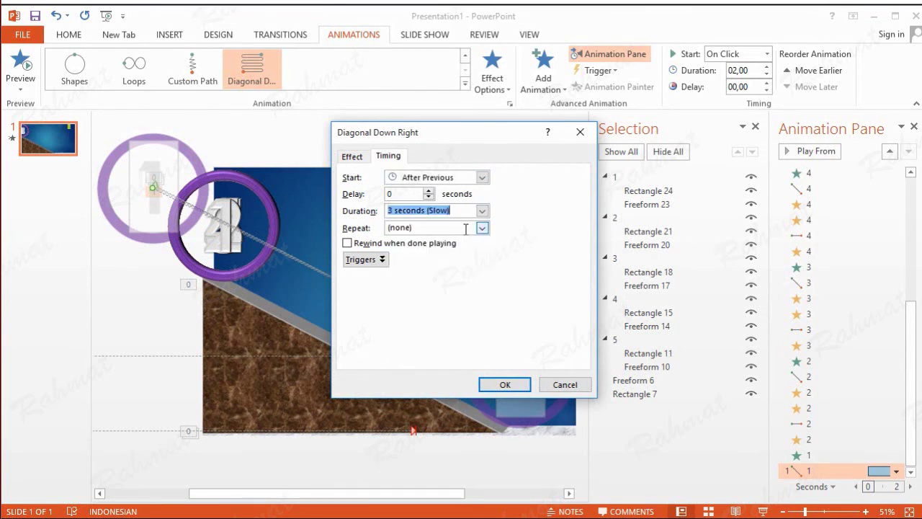
click(352, 157)
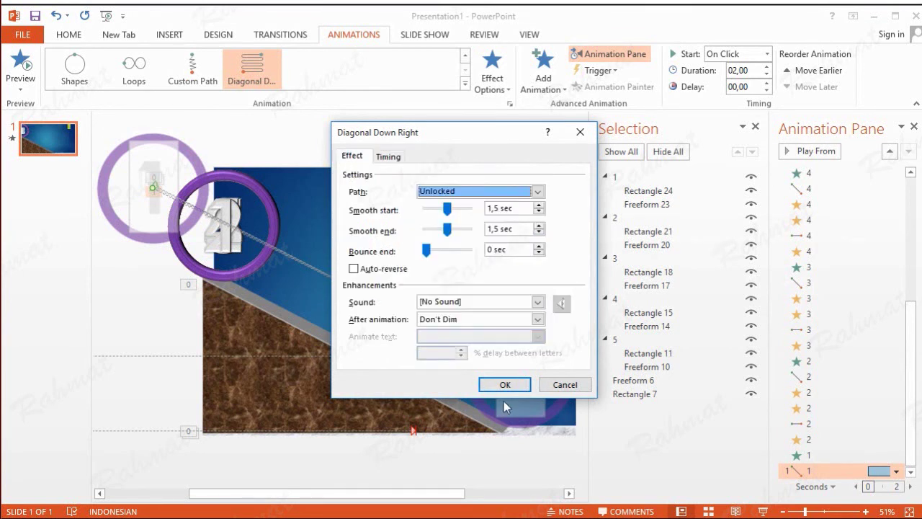
click(505, 383)
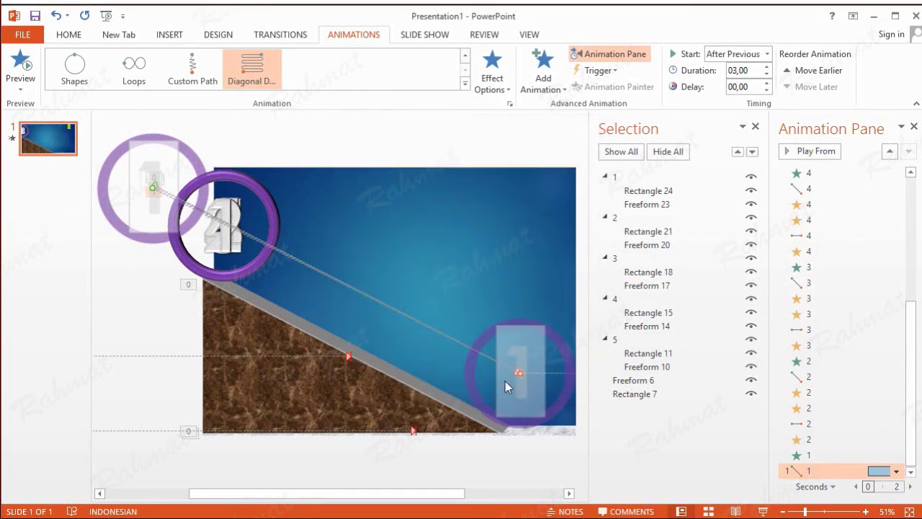
click(618, 177)
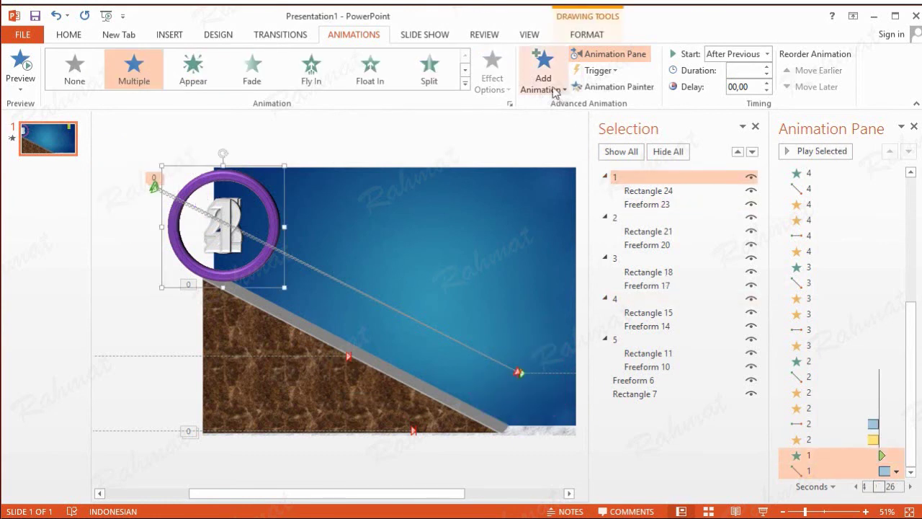
Add a Spin to ring group 1 set to start With Previous
click(555, 90)
click(712, 268)
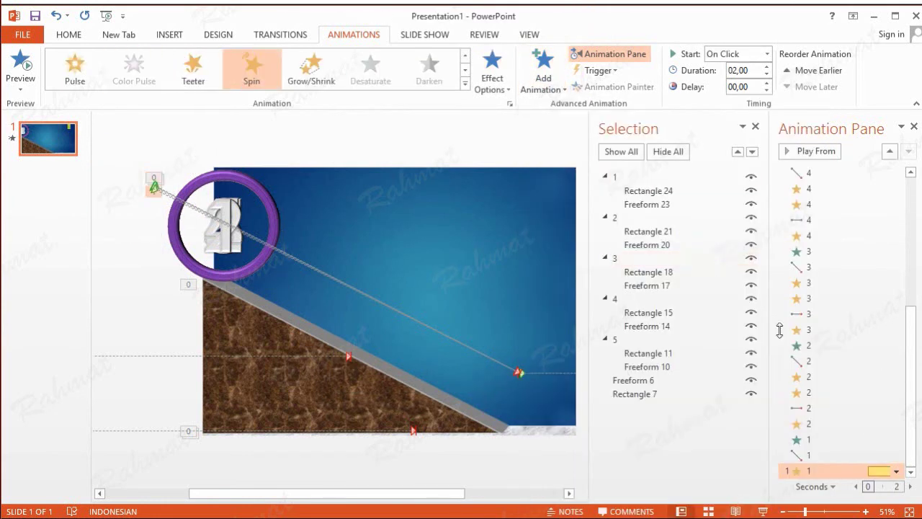
click(896, 471)
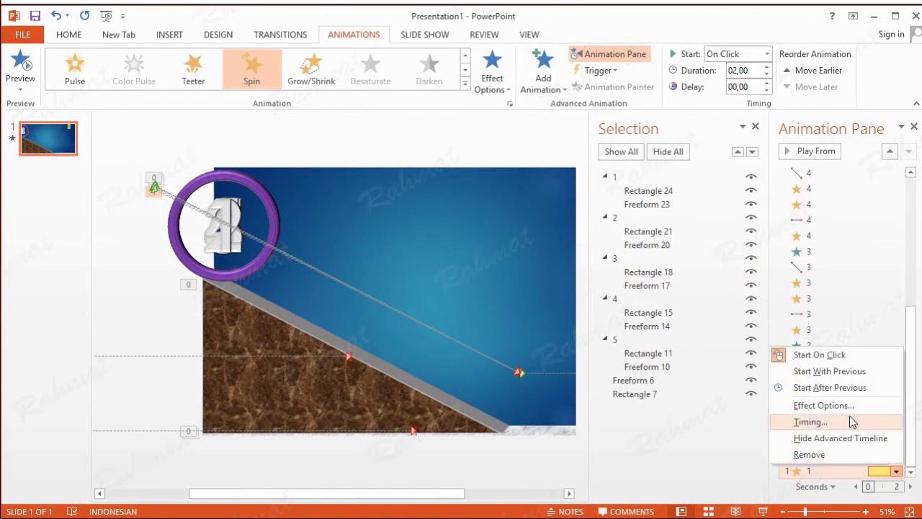
click(849, 422)
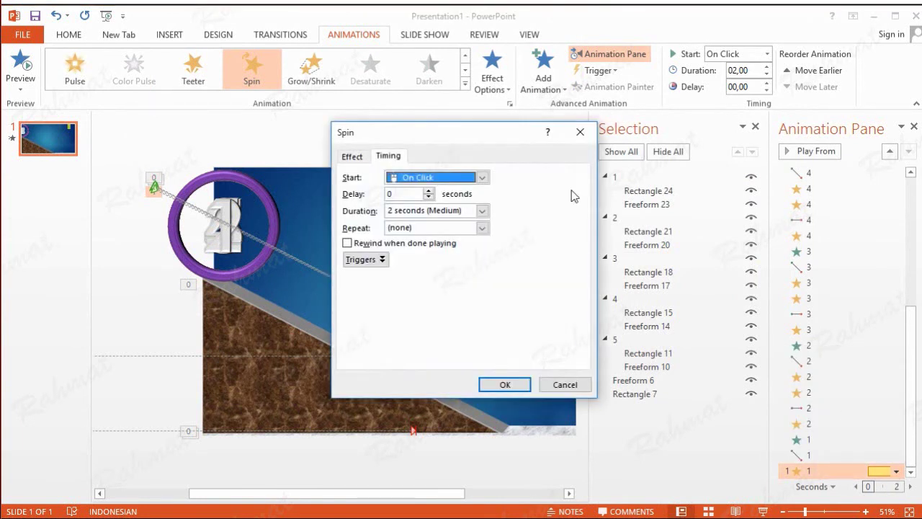
click(483, 177)
click(410, 201)
click(364, 159)
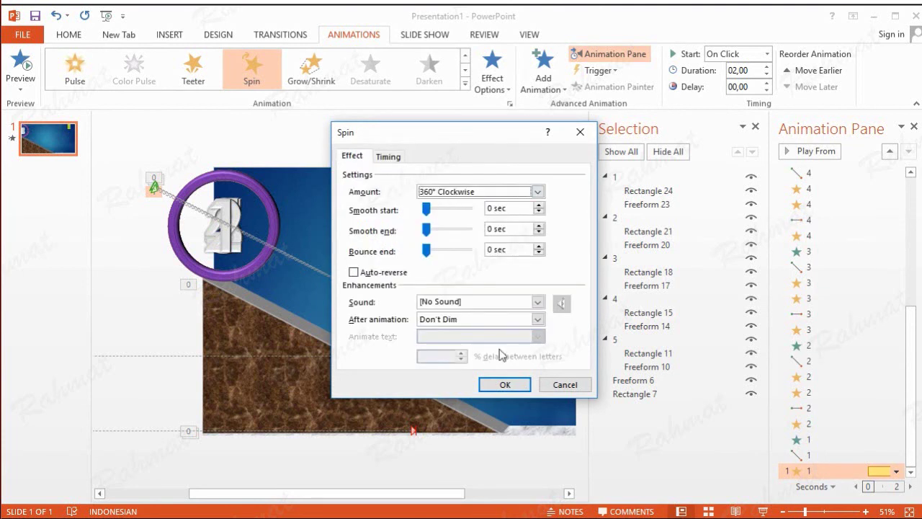
click(507, 384)
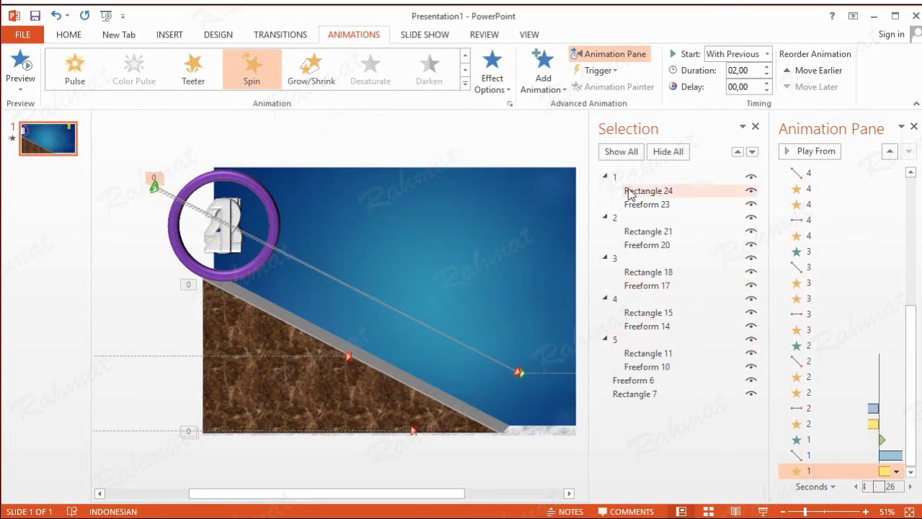
Add another Spin to ring 1, starting With Previous after a 2-second delay
click(620, 177)
click(552, 86)
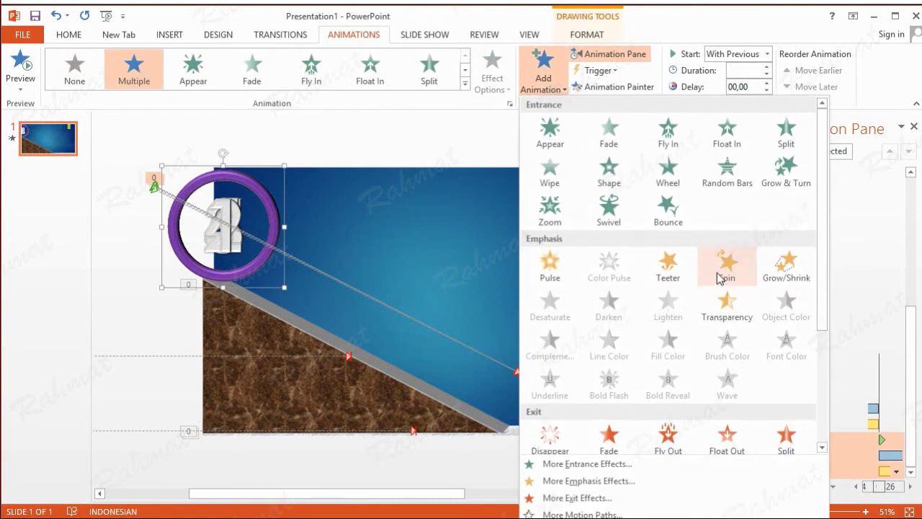
click(720, 267)
click(896, 471)
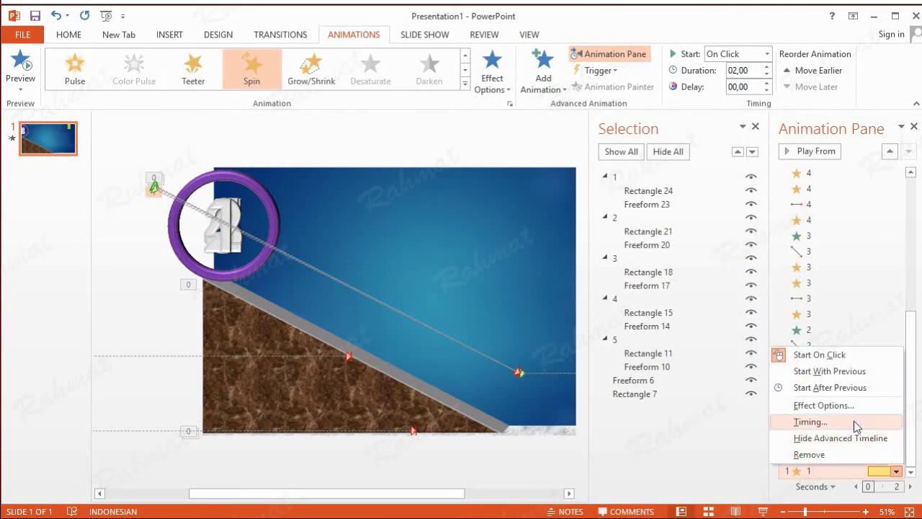
click(828, 421)
click(436, 178)
click(438, 203)
key(Tab)
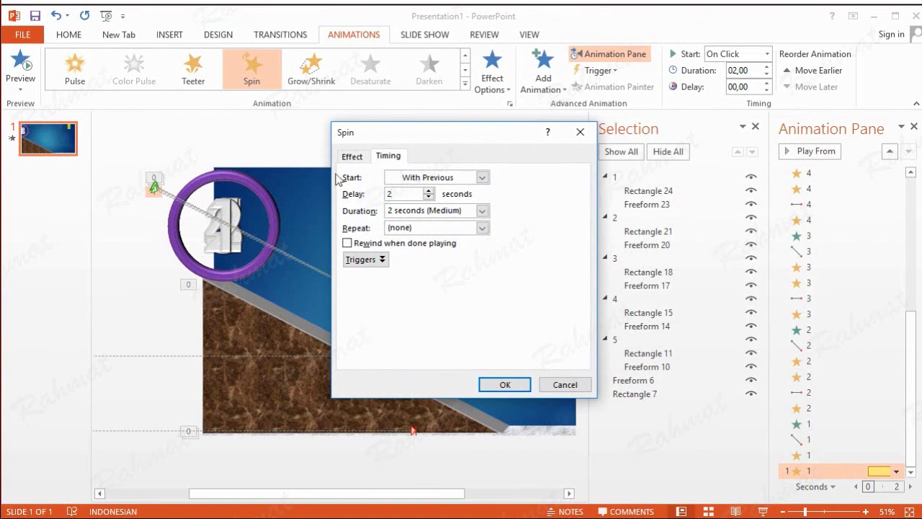
click(352, 157)
click(505, 384)
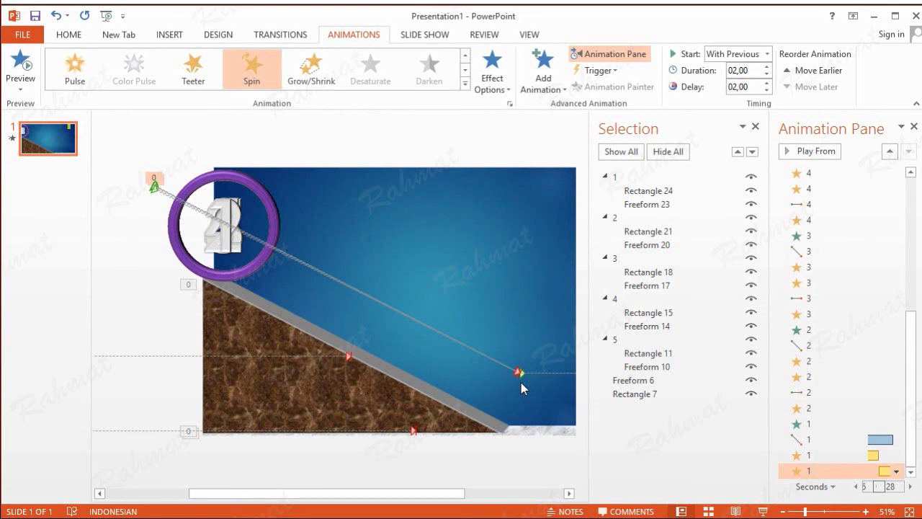
Add a Right motion path to ring 1, stretched along the flat bottom past the slope
click(643, 181)
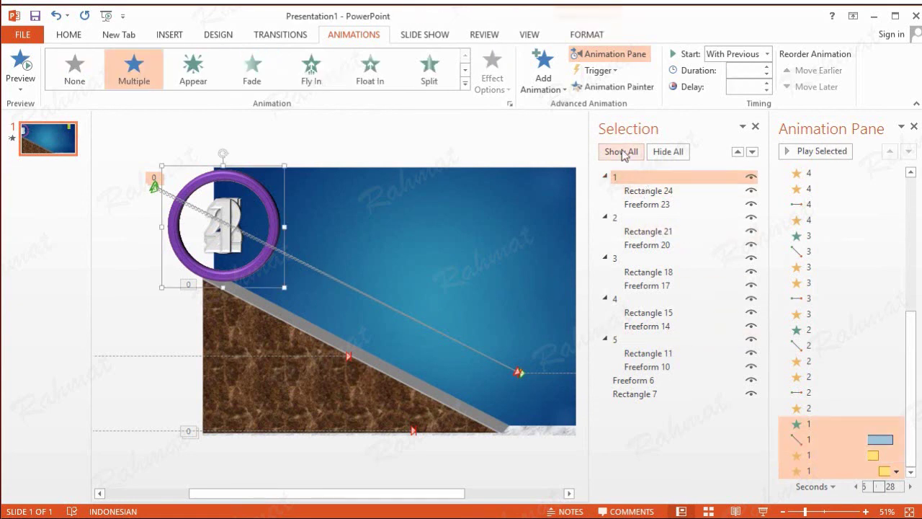
click(545, 77)
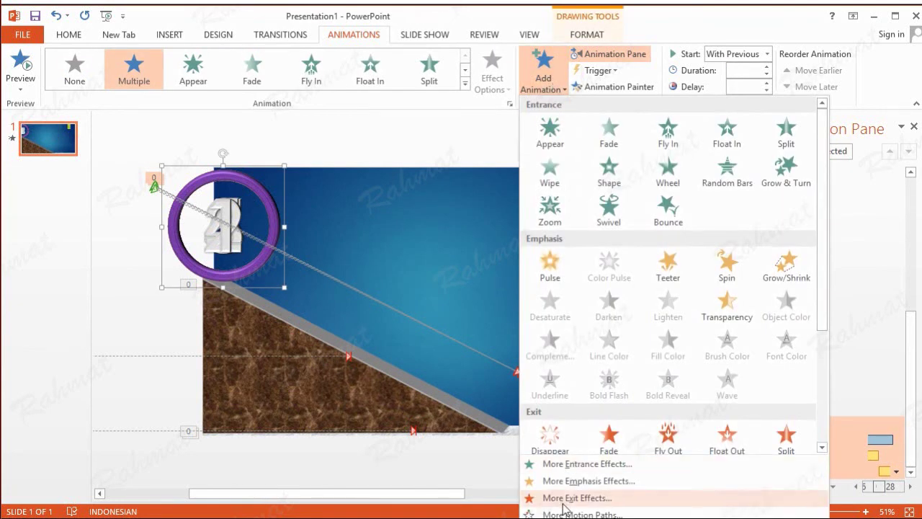
click(587, 513)
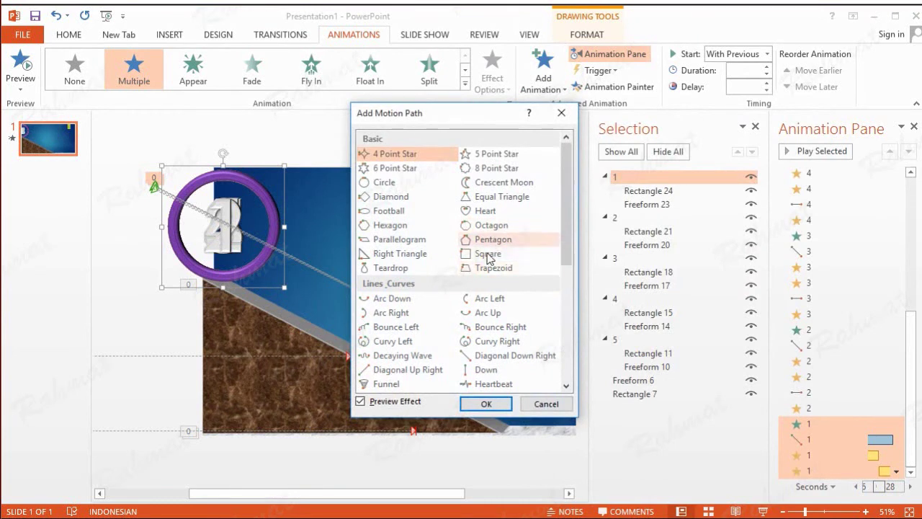
scroll(492, 275, down, 1)
click(497, 355)
click(494, 409)
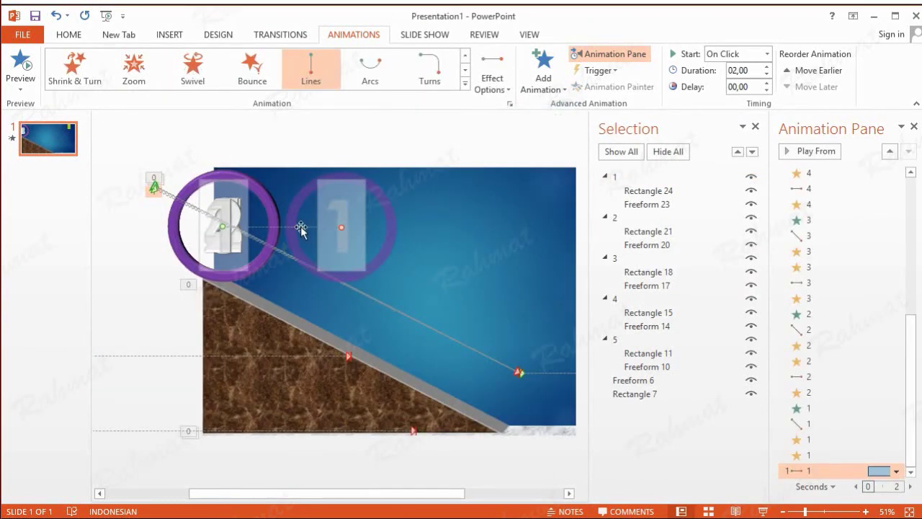
drag(300, 233, 531, 366)
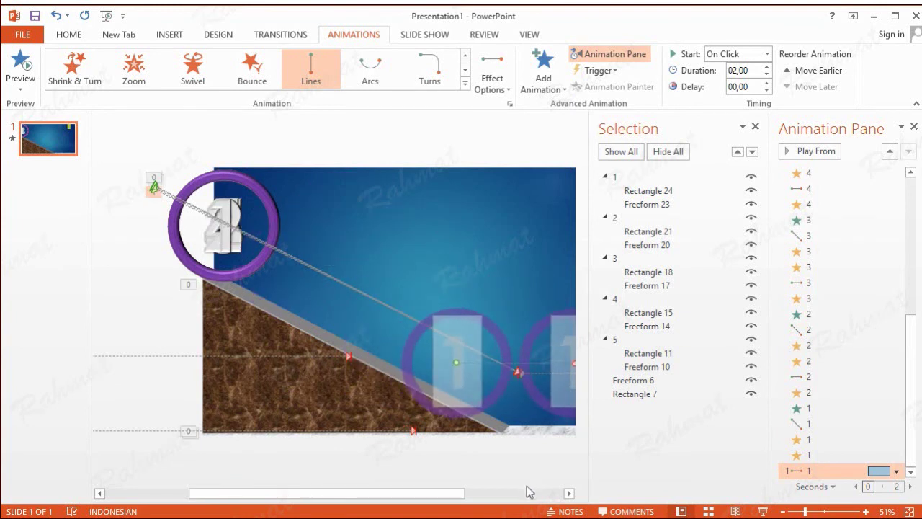
click(529, 492)
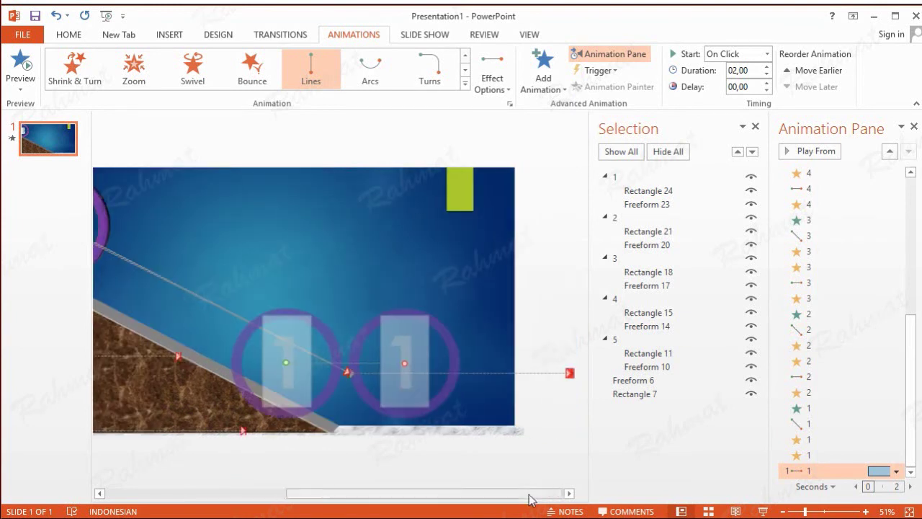
click(367, 369)
click(400, 362)
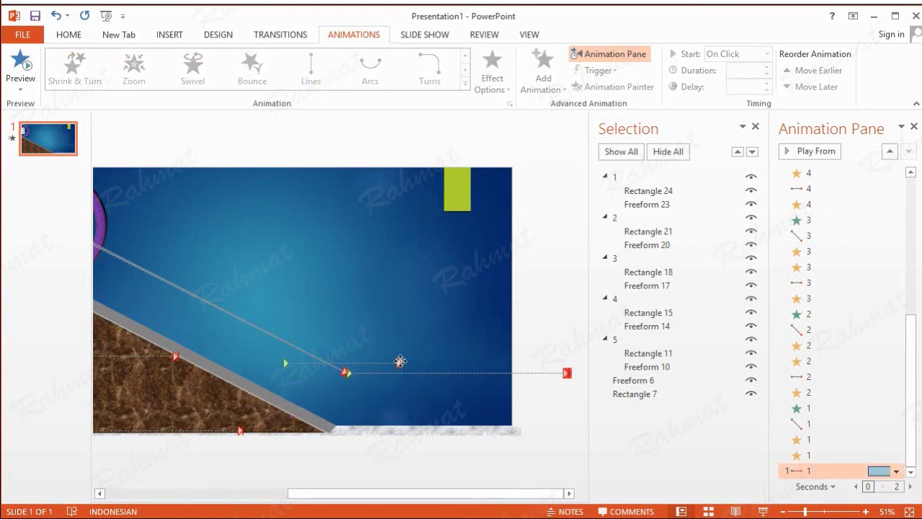
drag(391, 361, 456, 373)
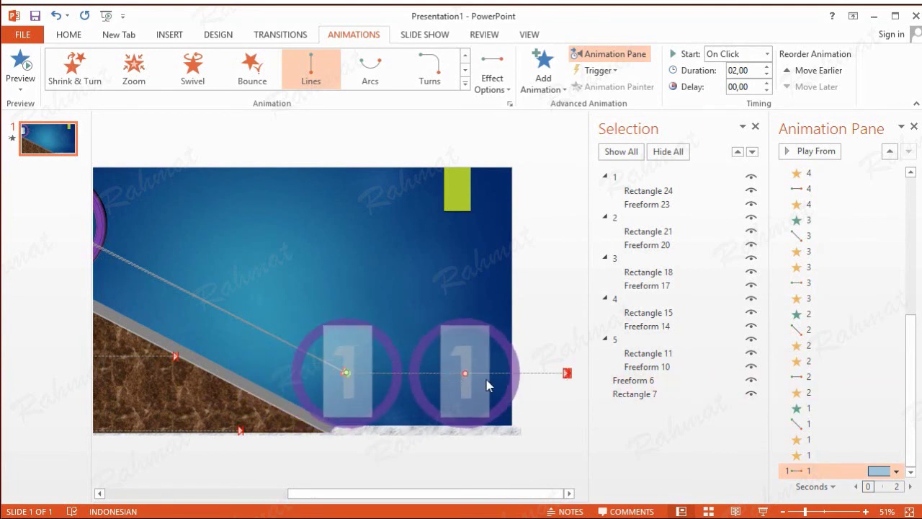
drag(466, 373, 568, 373)
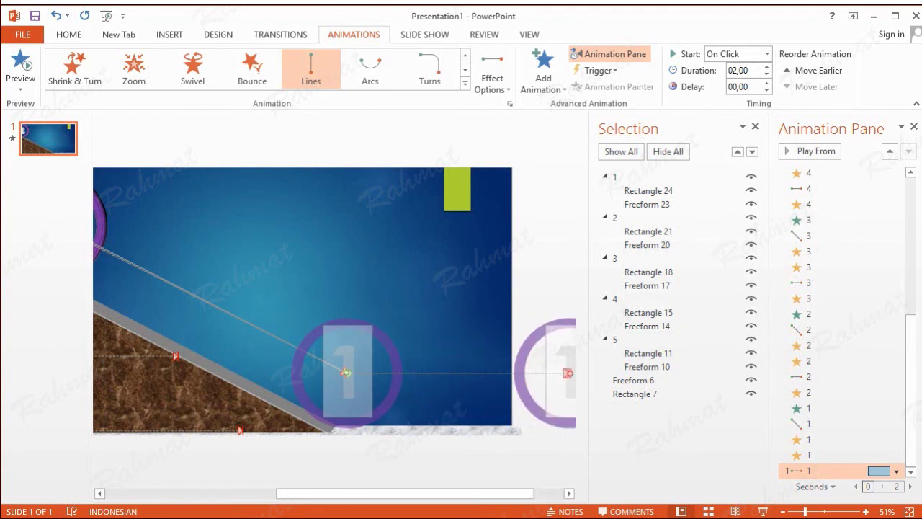
Set the Right path to start With Previous after a 2.8-second delay
click(896, 470)
click(803, 422)
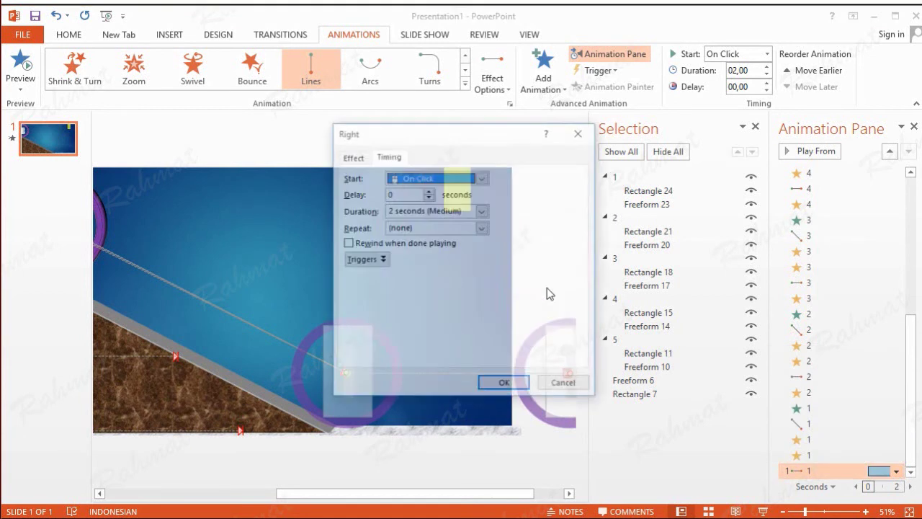
click(436, 178)
click(425, 203)
key(Tab)
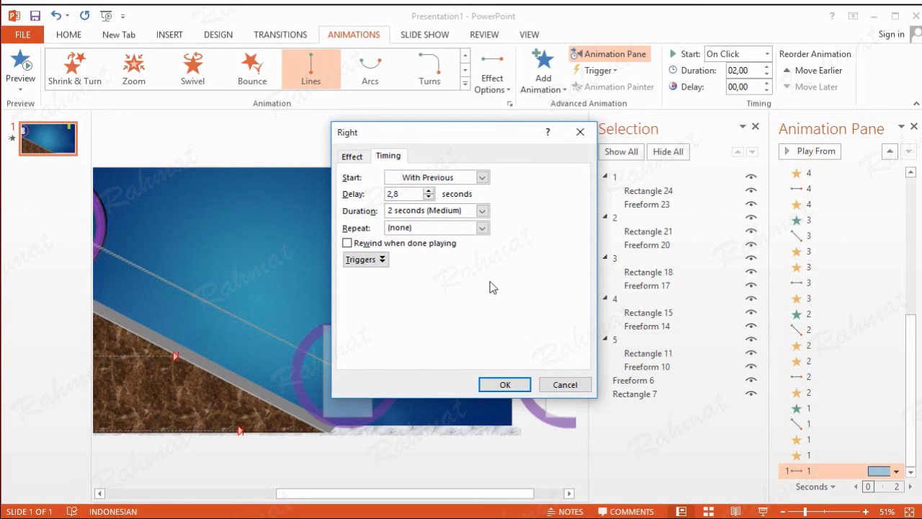
click(350, 156)
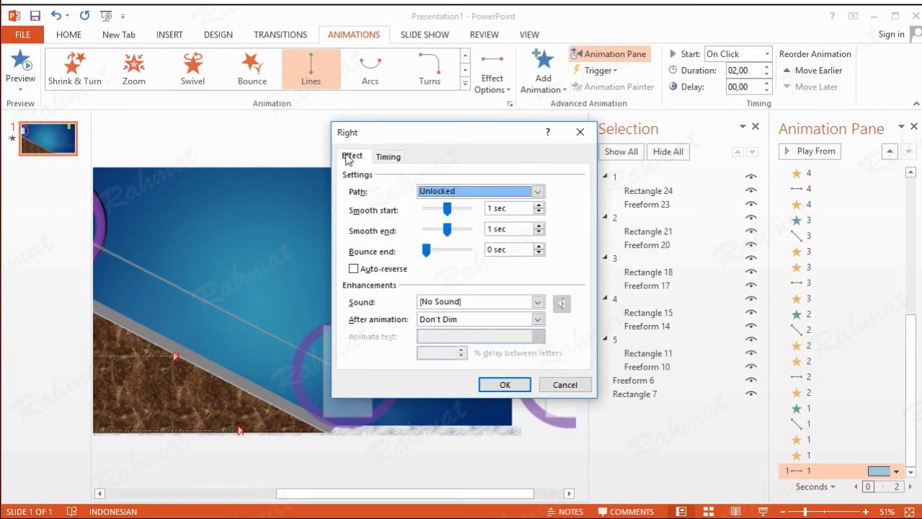
click(501, 383)
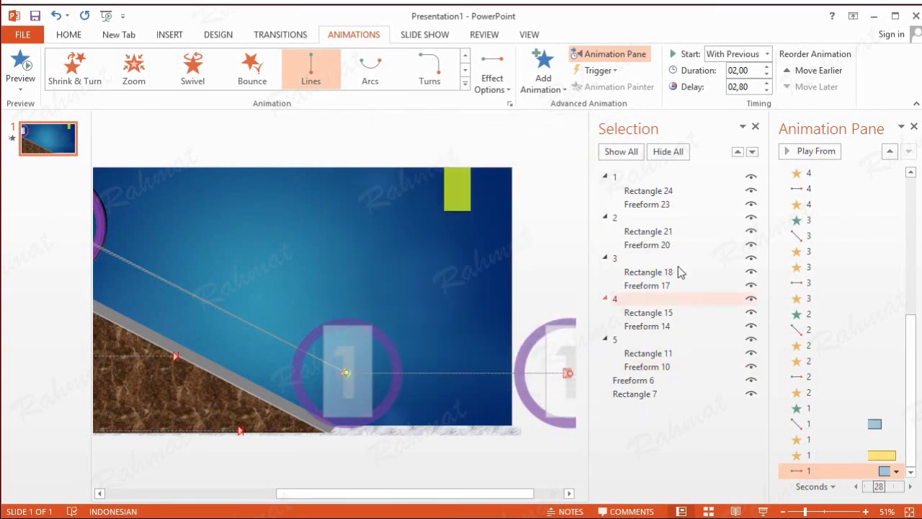
Add another Spin emphasis to ring group 1
click(649, 177)
click(554, 85)
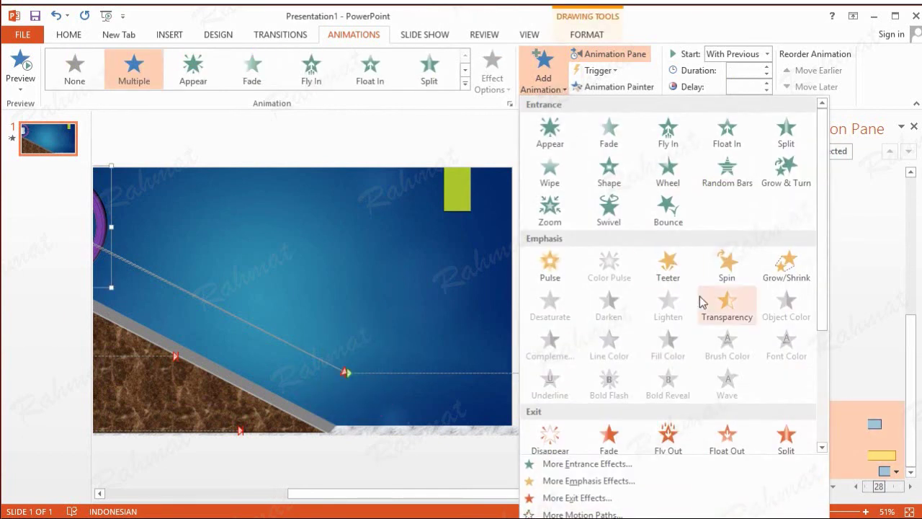
click(724, 270)
Set the newest Spin's timing to With Previous with a 2.8-second delay
click(895, 470)
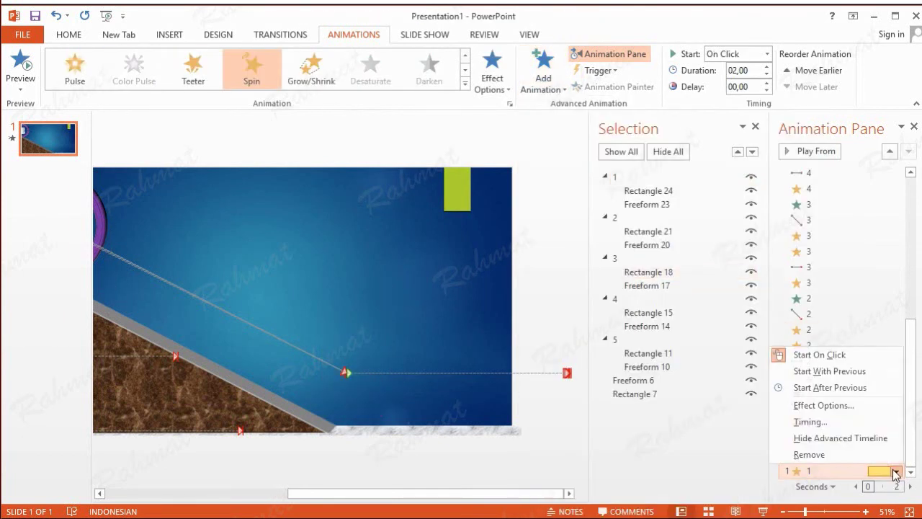
click(846, 425)
click(447, 180)
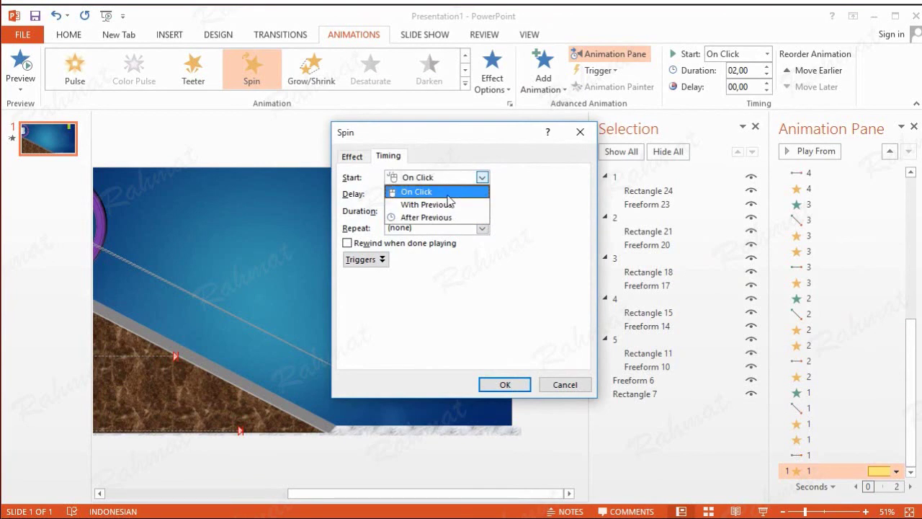
click(417, 204)
key(Tab)
text(2,8)
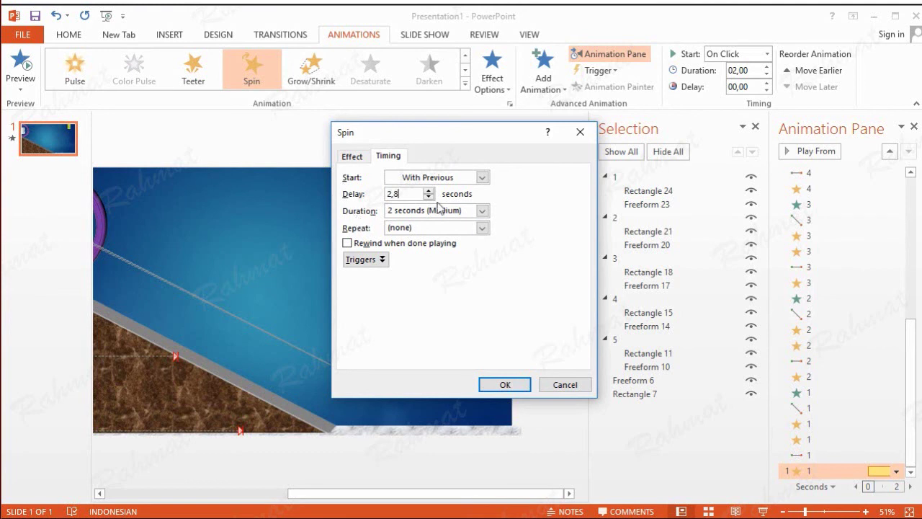
click(362, 158)
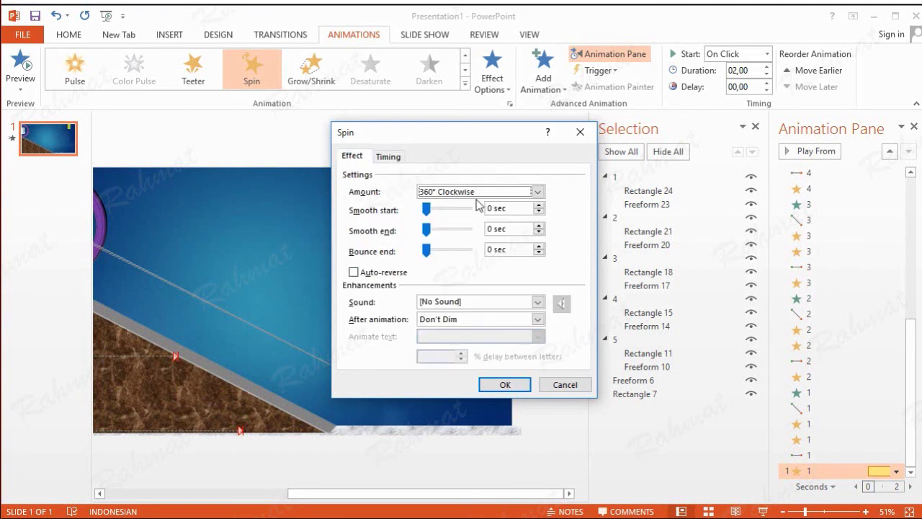
click(507, 386)
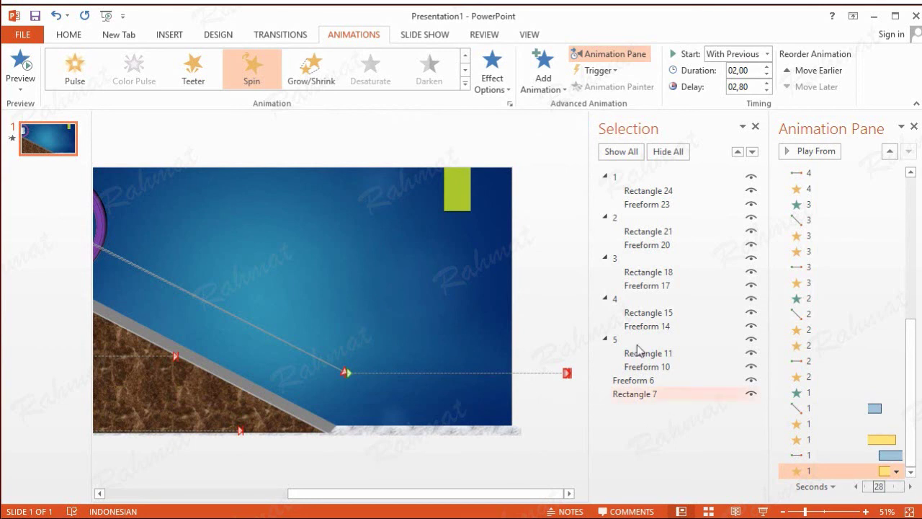
Select the textured ground shape Freeform 6
click(268, 494)
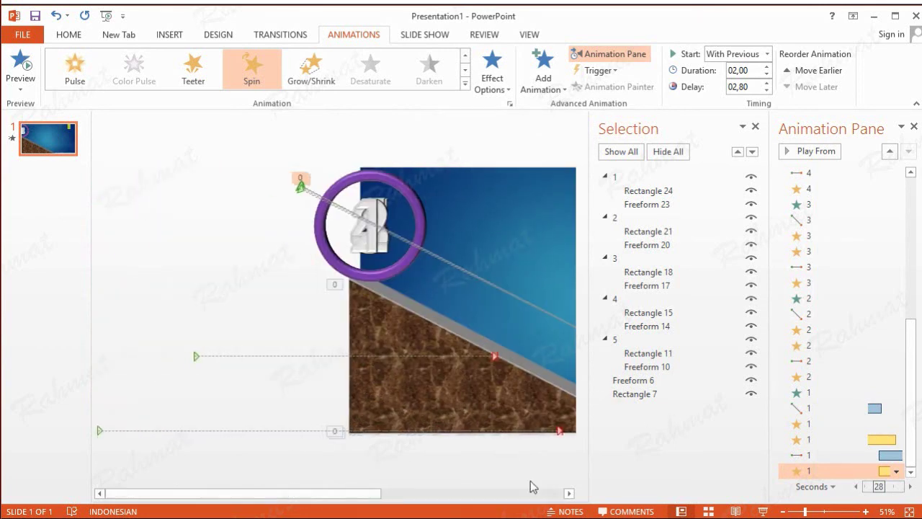
click(569, 494)
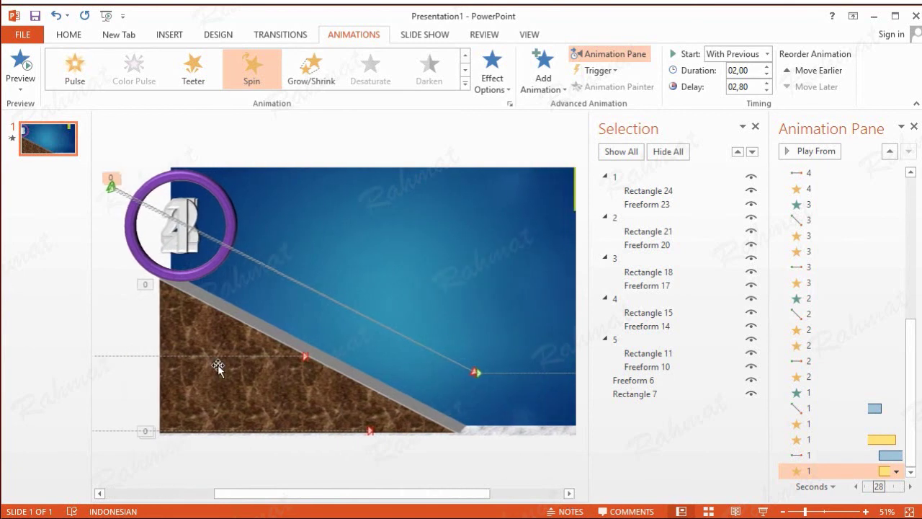
click(248, 331)
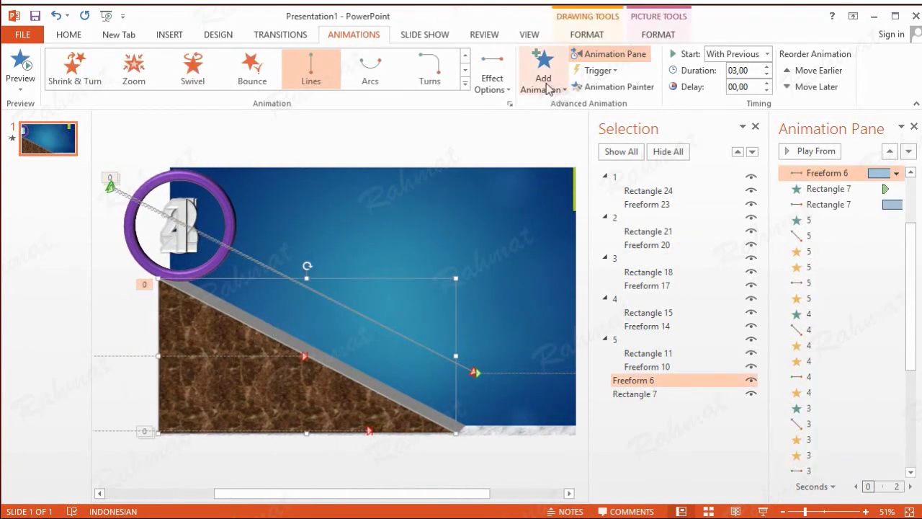
Add a Left motion path to the brown ground triangle and lengthen it further left
click(543, 72)
click(584, 513)
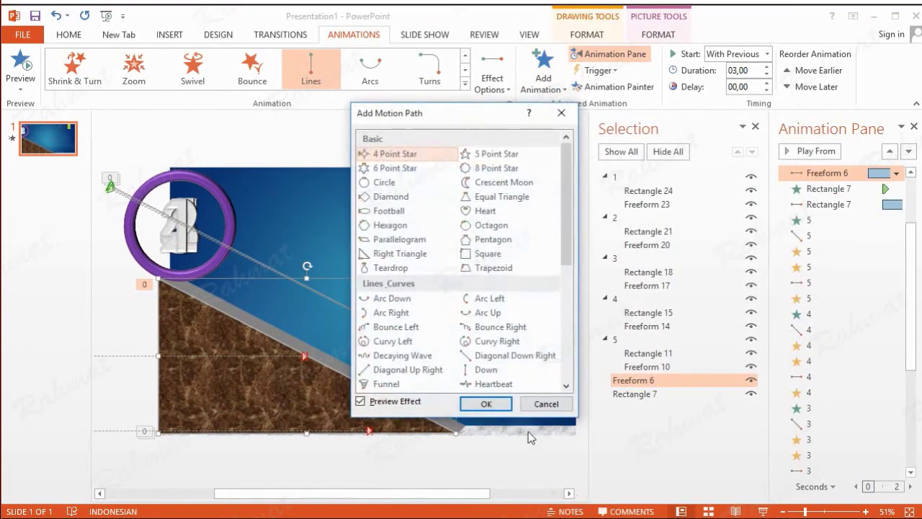
scroll(461, 302, down, 3)
click(396, 316)
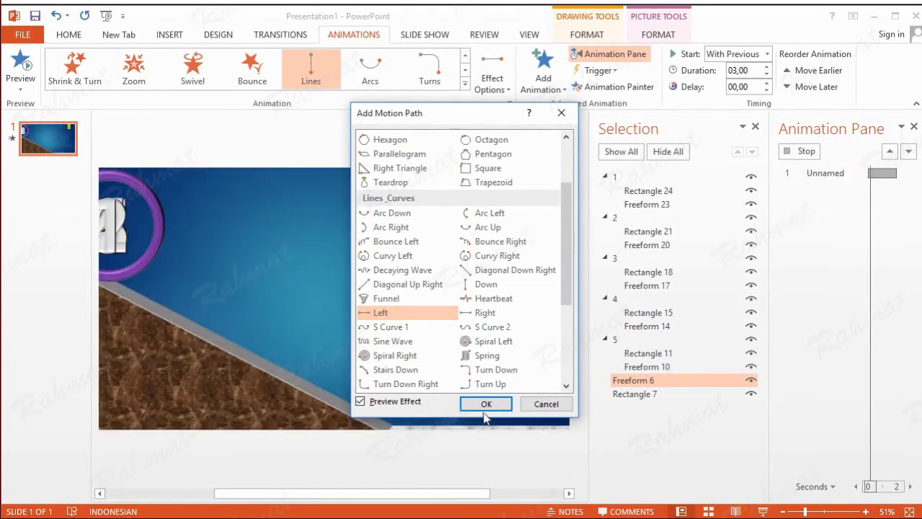
click(486, 403)
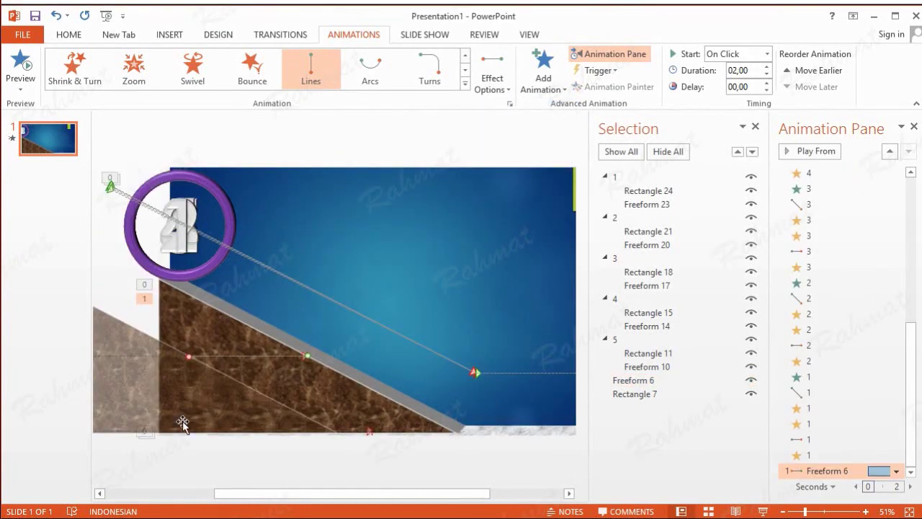
click(100, 493)
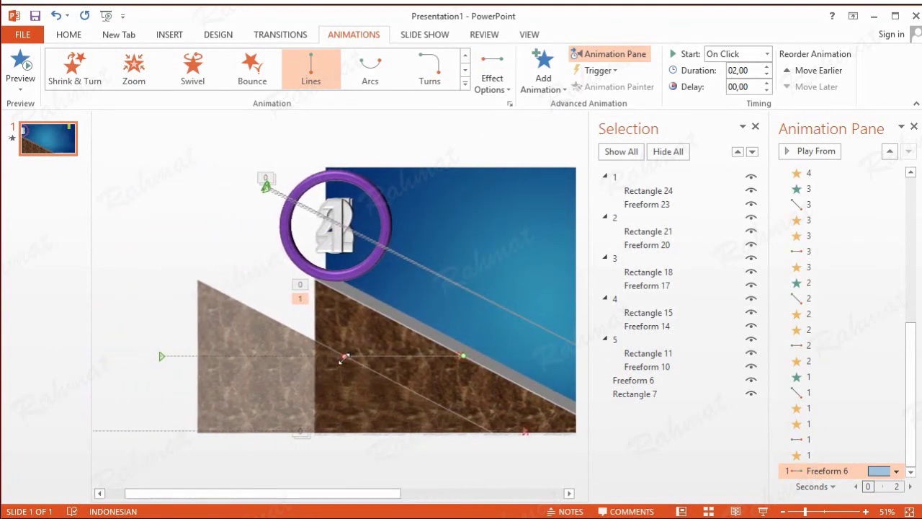
drag(343, 358, 162, 351)
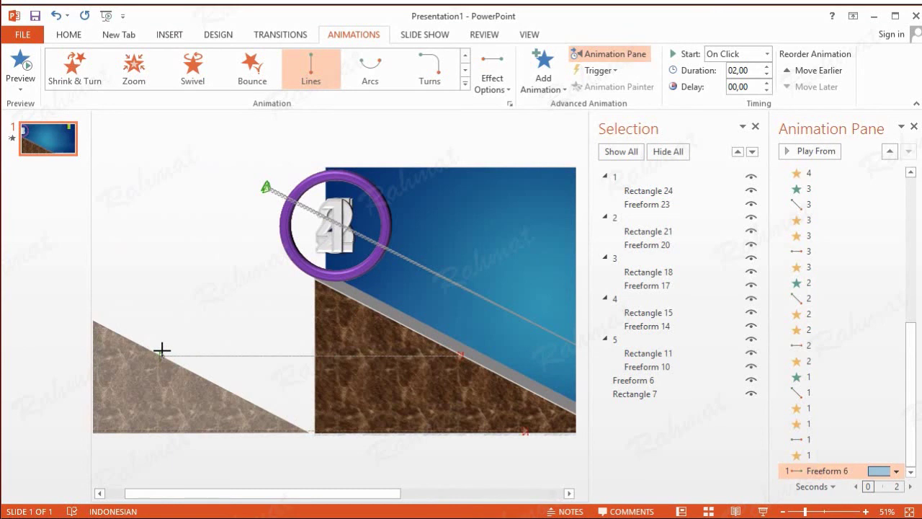
drag(162, 350, 160, 355)
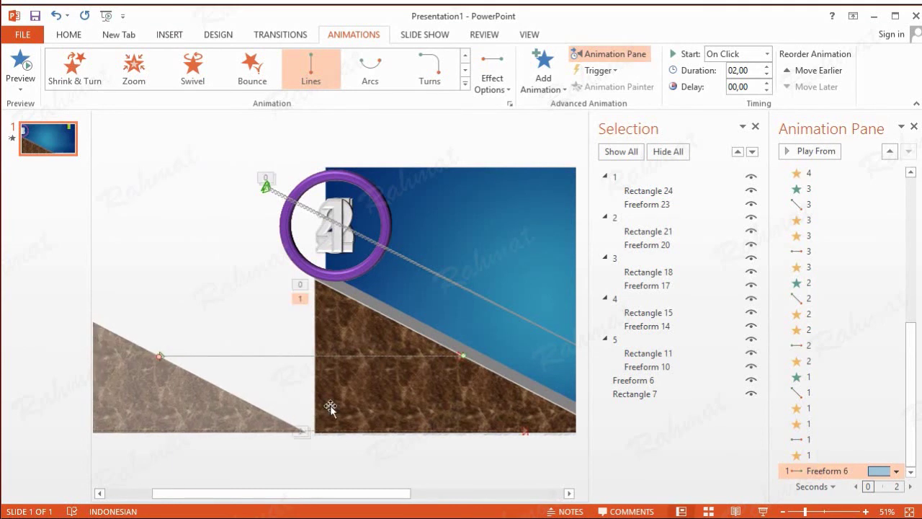
click(354, 454)
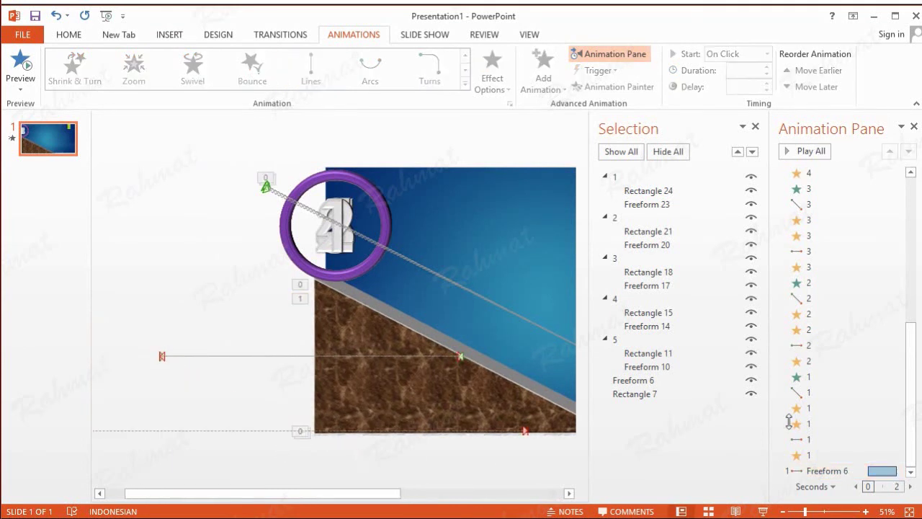
Set the triangle's path to start After Previous, 0.5-second delay, lasting 3 seconds
click(886, 471)
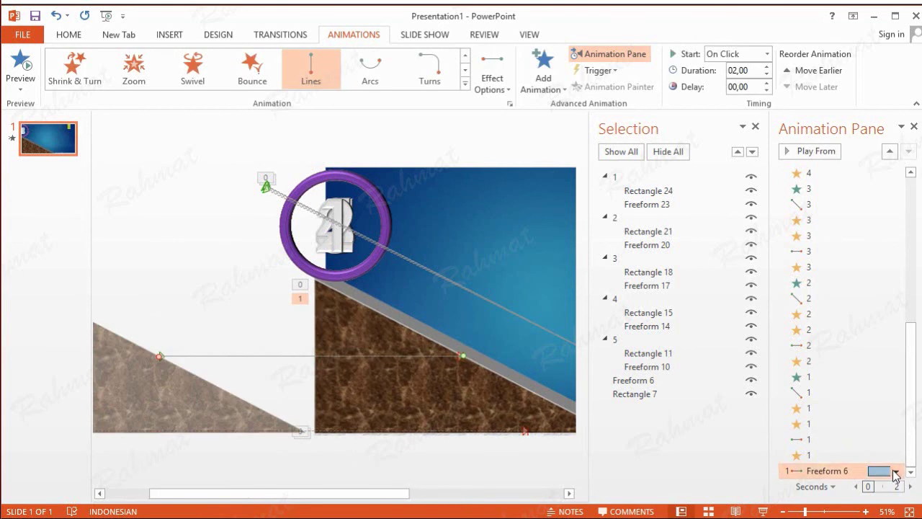
click(897, 472)
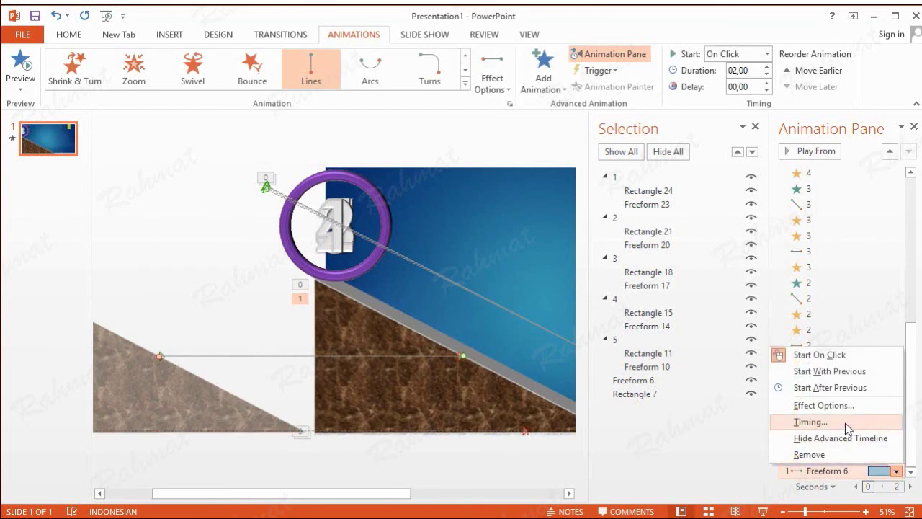
click(800, 422)
click(443, 182)
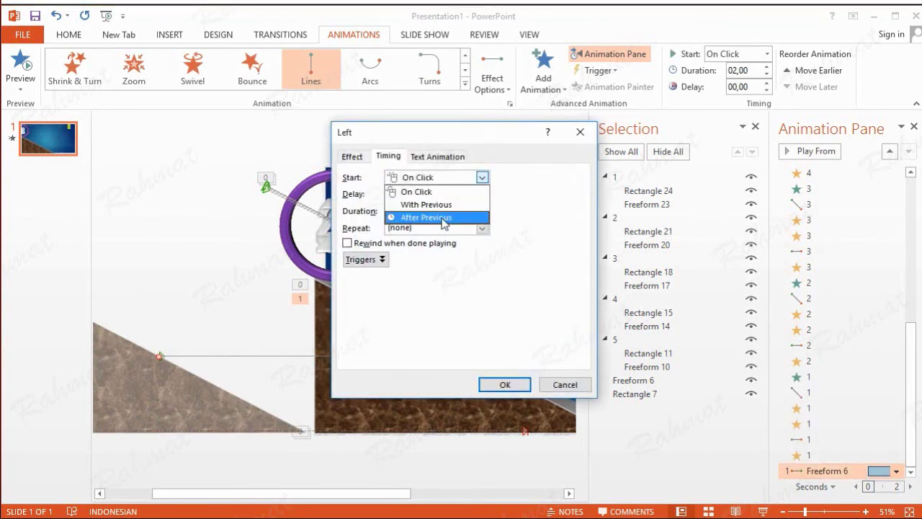
click(444, 218)
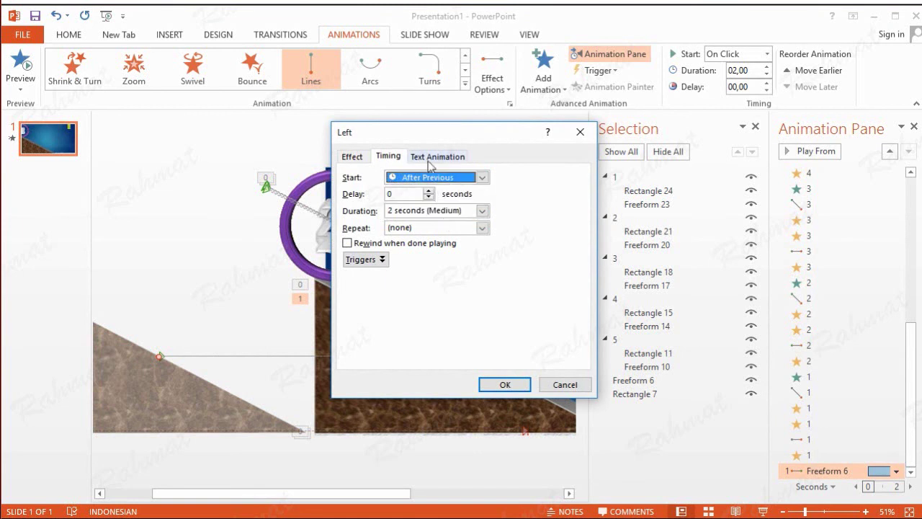
click(430, 190)
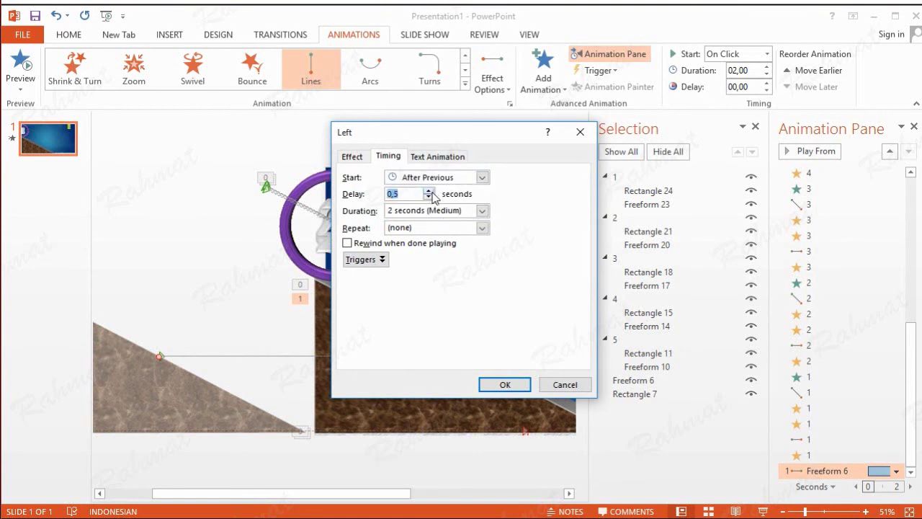
click(482, 211)
click(432, 233)
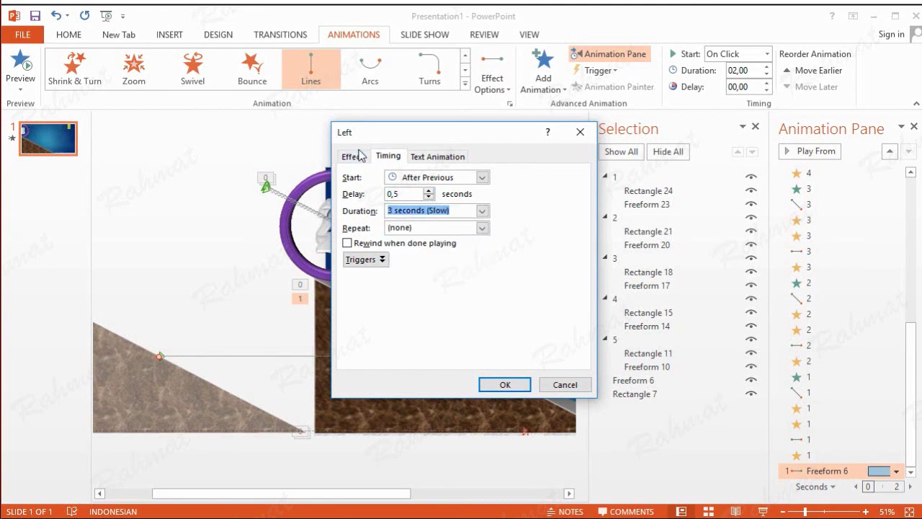
click(355, 156)
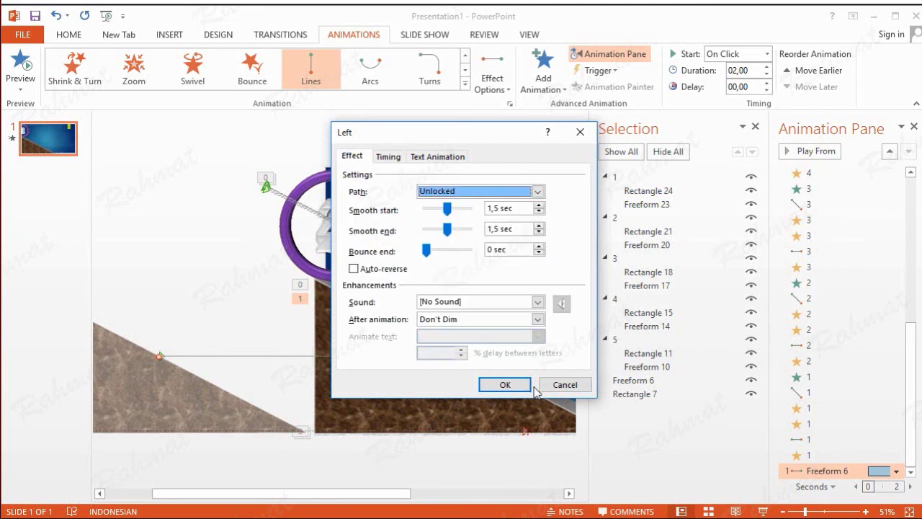
click(504, 384)
Select the bottom ground strip of the slide
click(569, 494)
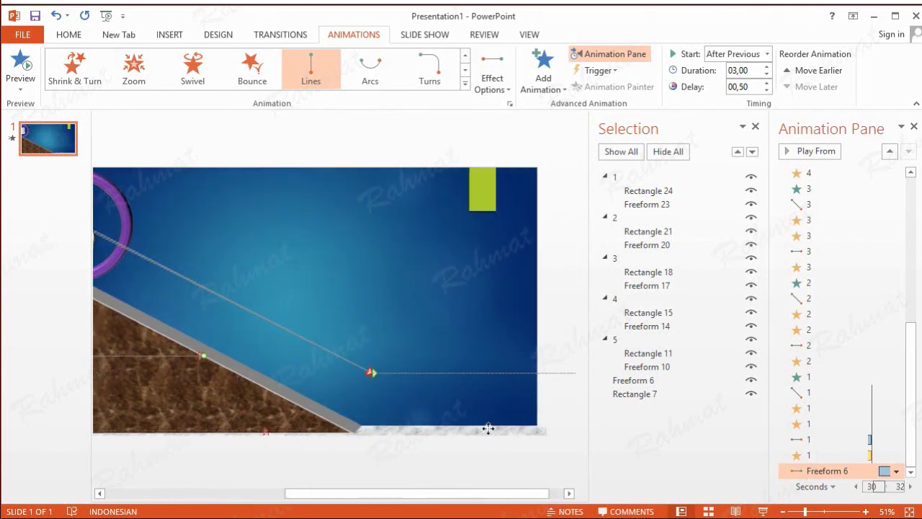
click(489, 428)
click(561, 94)
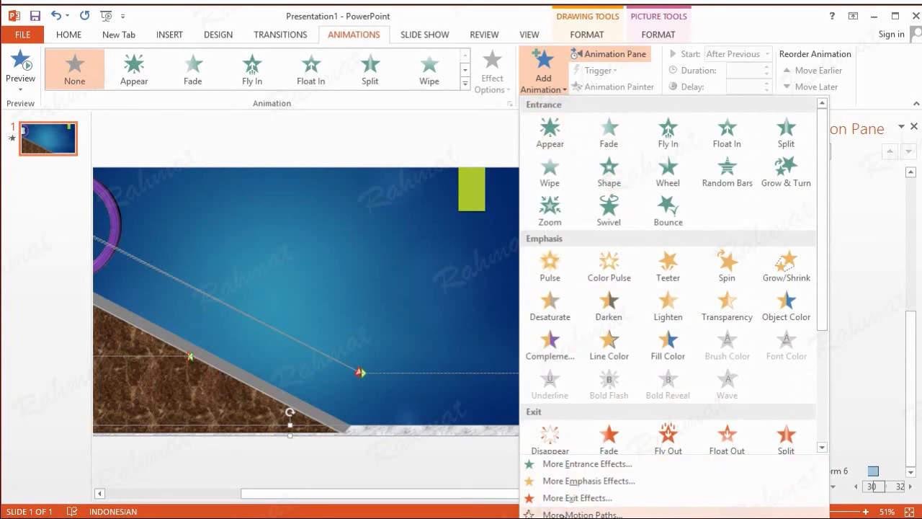
Give Rectangle 7 a Left motion path extended far to the left
click(570, 514)
scroll(510, 332, down, 1)
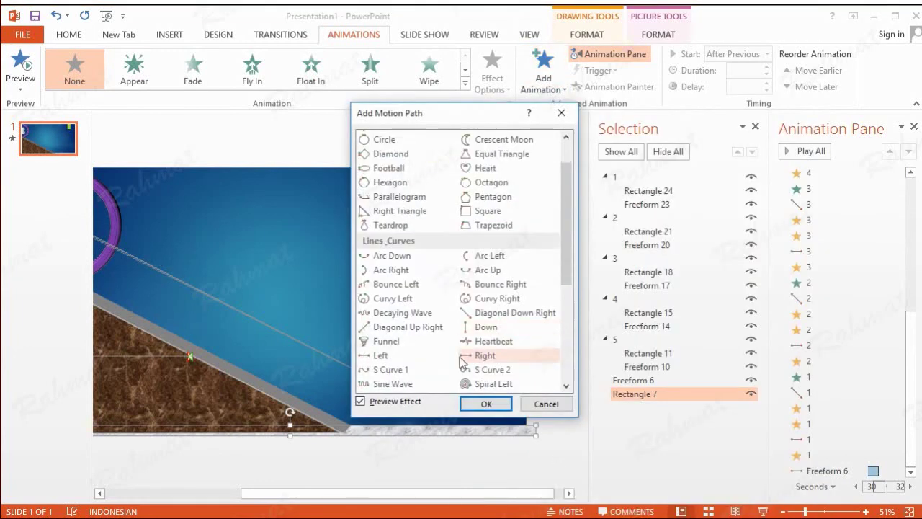
click(386, 355)
click(486, 405)
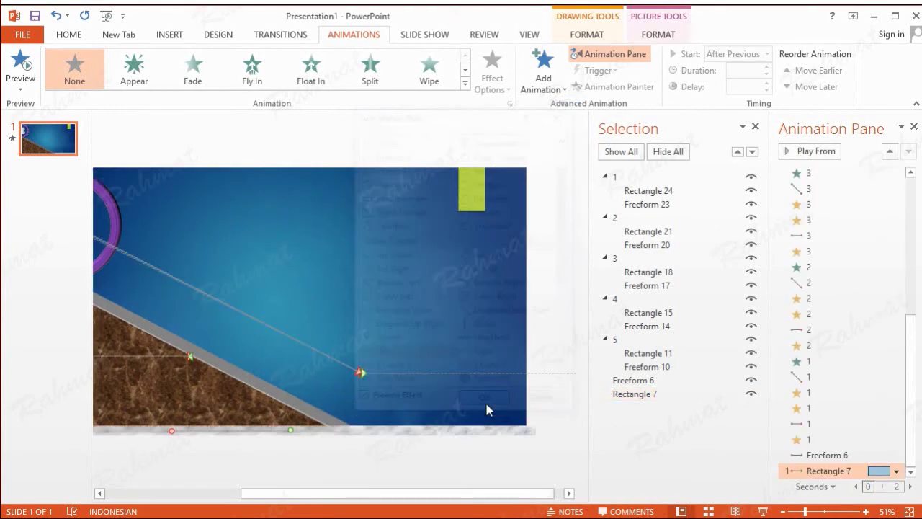
click(131, 497)
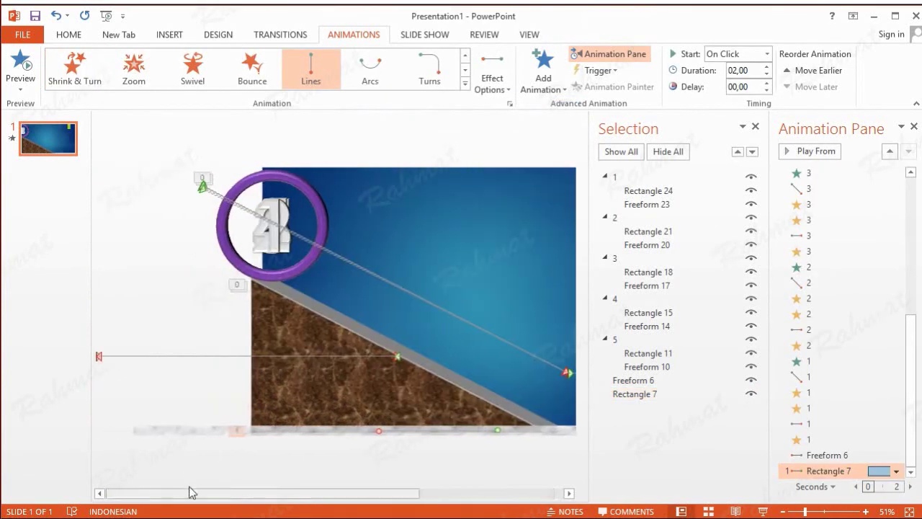
mouse_move(377, 432)
mouse_down()
mouse_move(4, 432)
mouse_move(14, 432)
mouse_up()
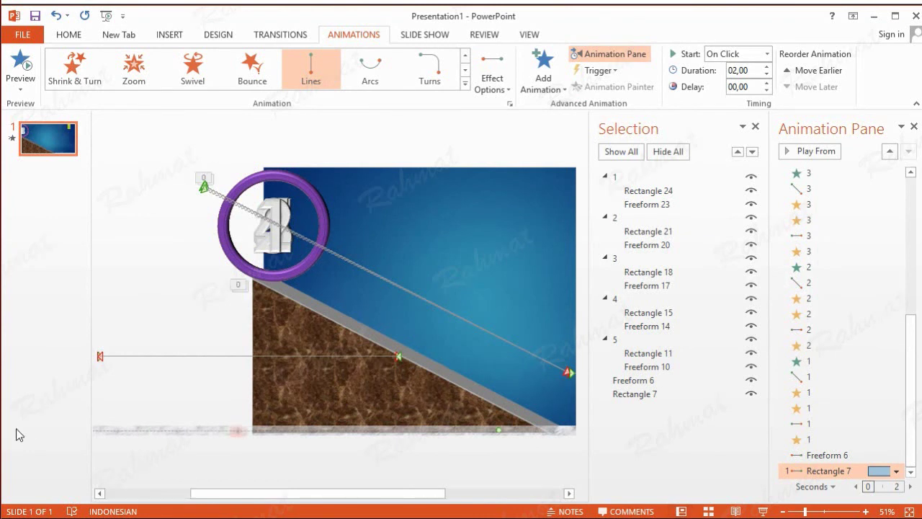
click(100, 493)
click(100, 494)
click(100, 493)
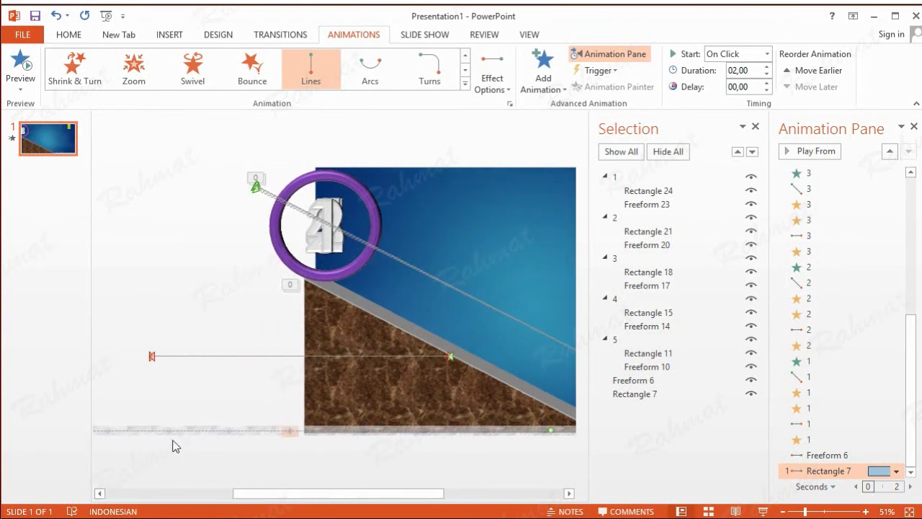
click(100, 494)
click(100, 493)
click(100, 494)
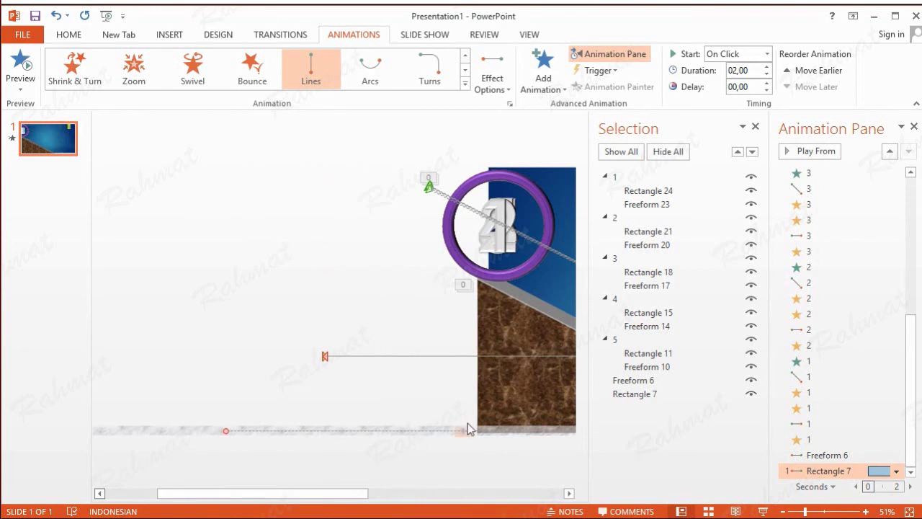
drag(346, 494, 541, 493)
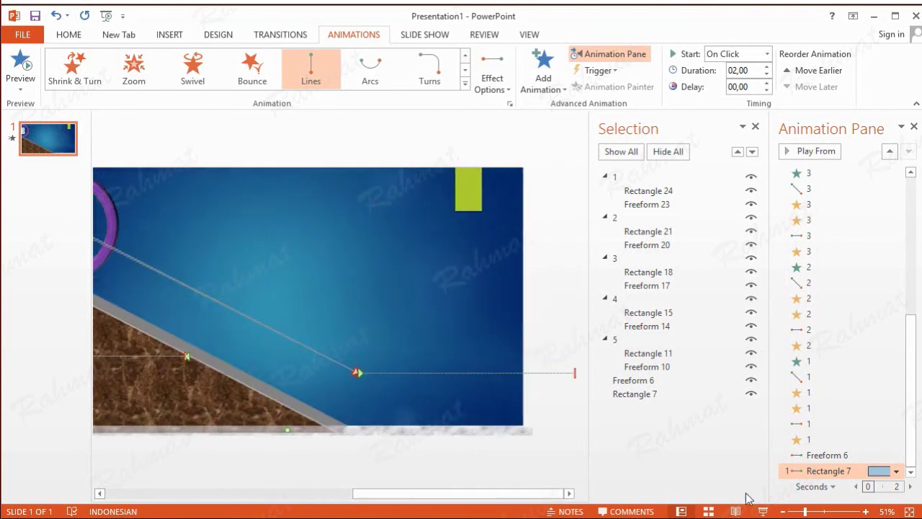
Set the strip's path to start After Previous and last 3 seconds
click(896, 471)
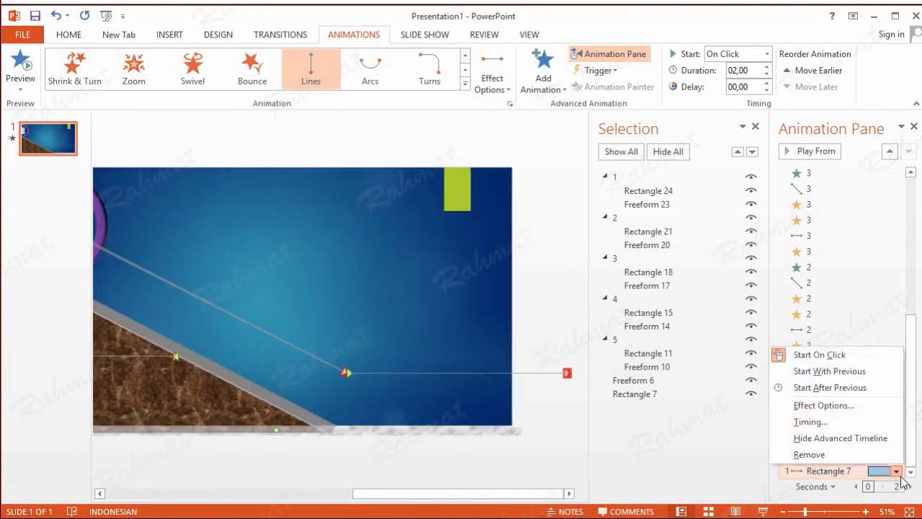
click(829, 423)
click(425, 178)
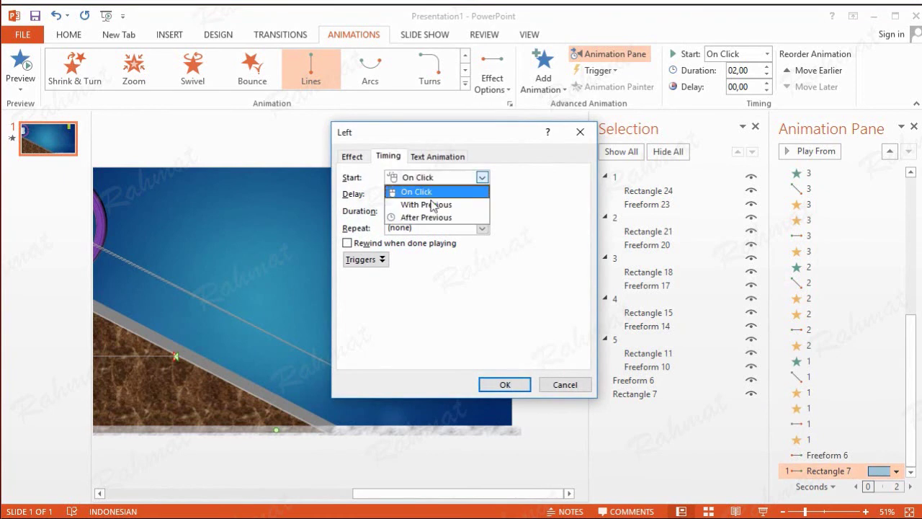
click(435, 218)
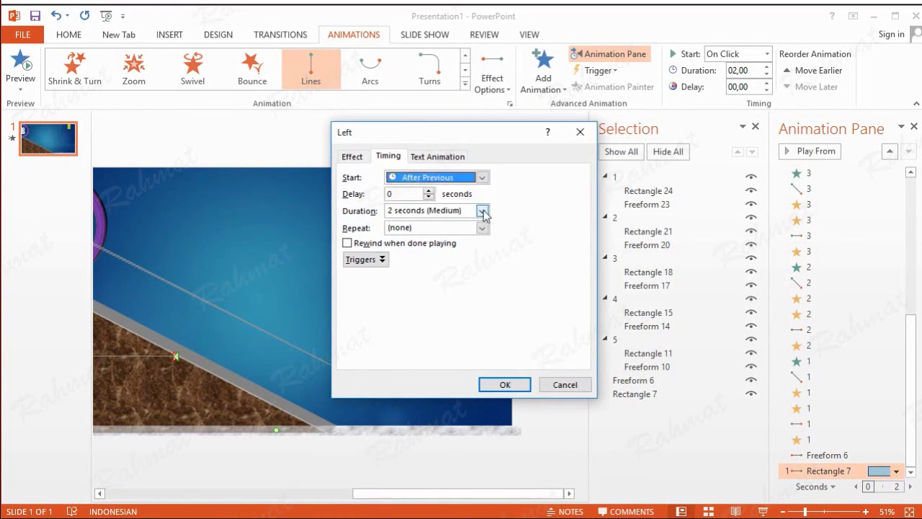
click(483, 211)
click(472, 237)
click(368, 163)
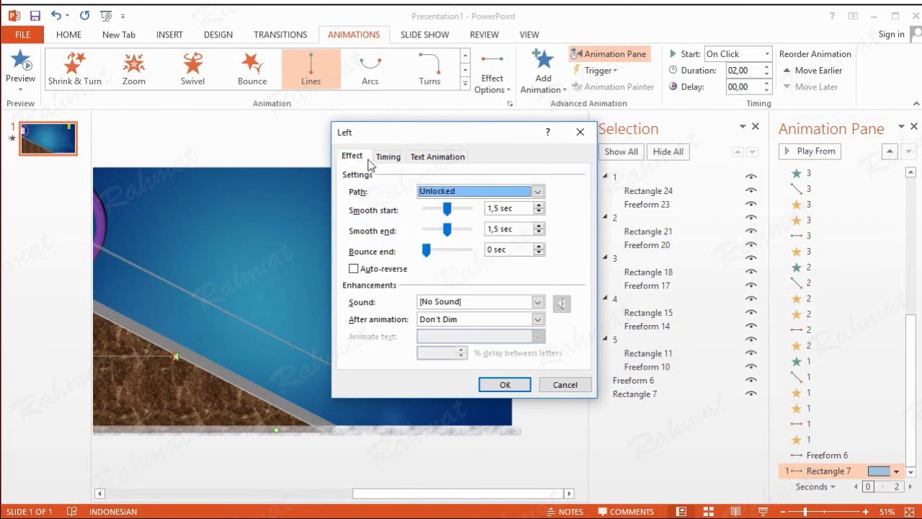
click(523, 382)
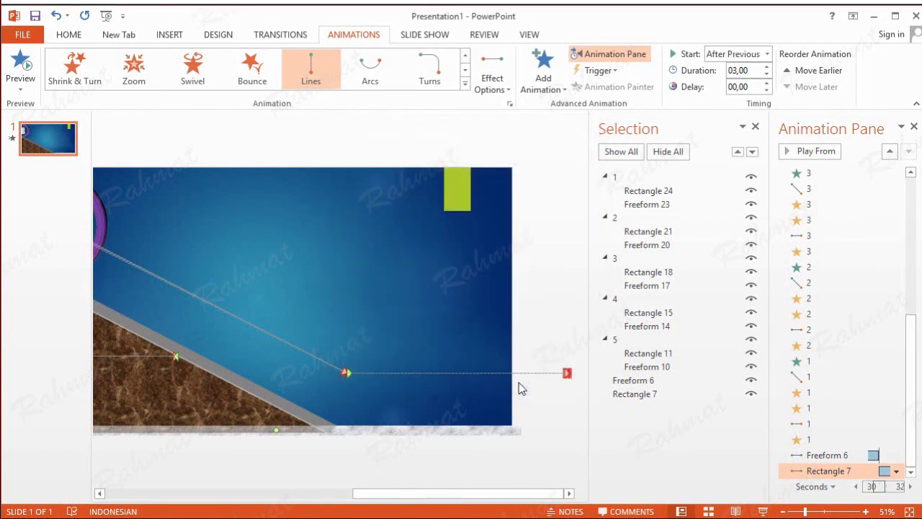
Bring the slide back into view and close the Selection pane
click(247, 496)
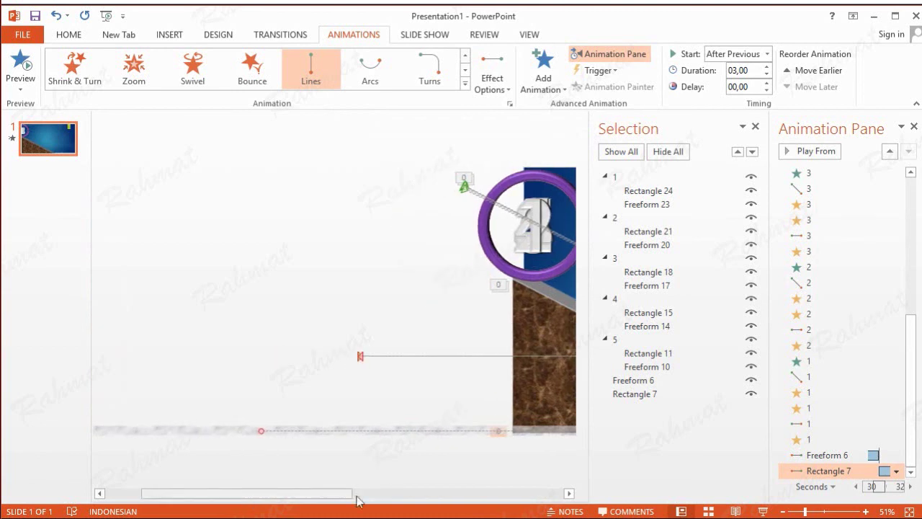
click(482, 494)
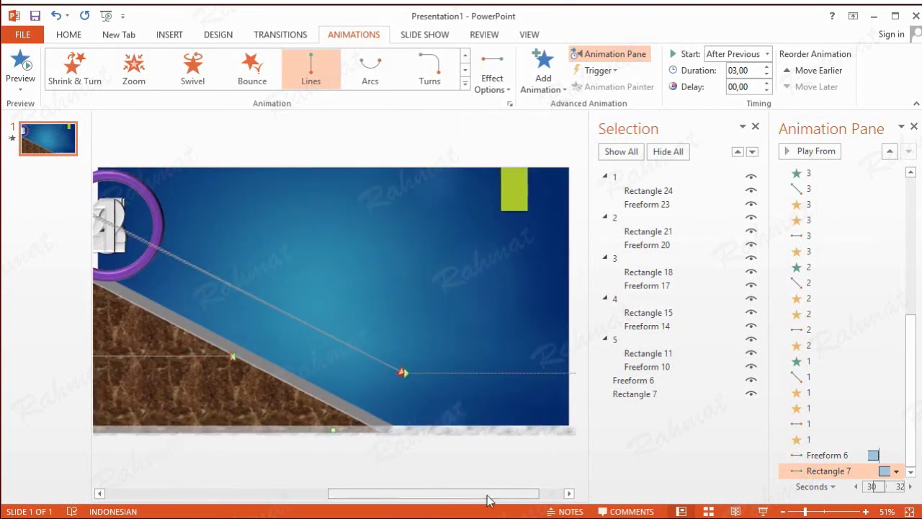
click(754, 128)
Insert the Kalimba track from the PC, centre its icon, and make it start automatically
click(172, 36)
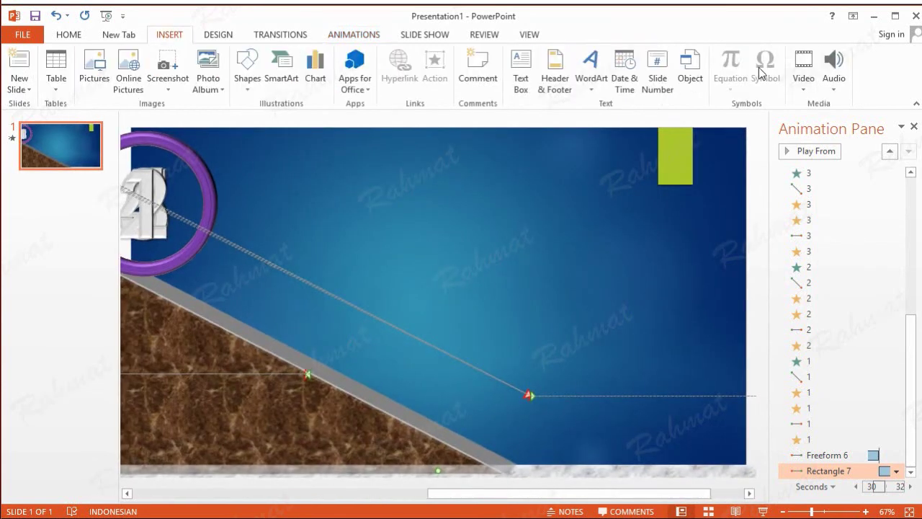
click(833, 72)
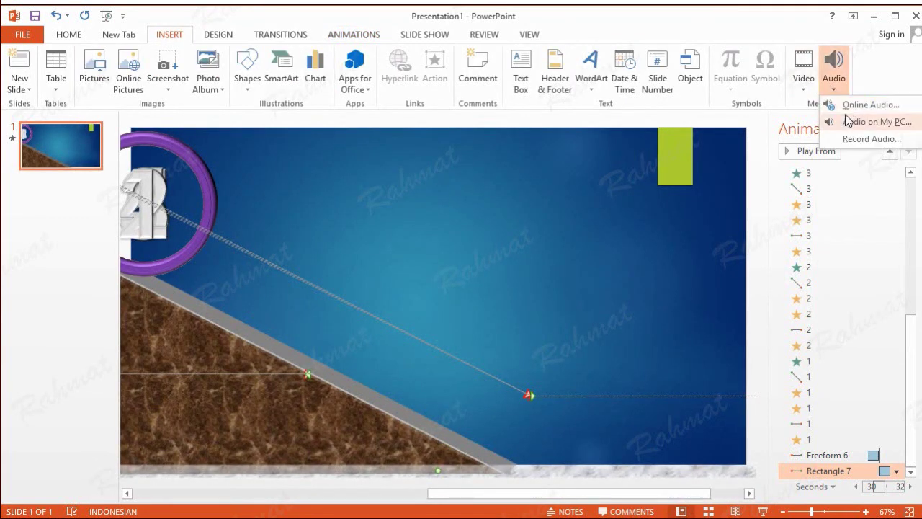
click(850, 119)
click(167, 105)
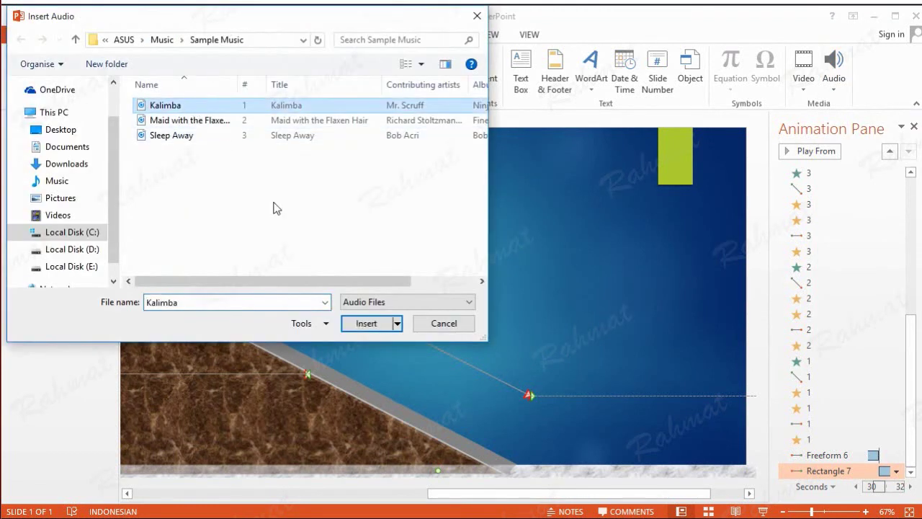
click(360, 324)
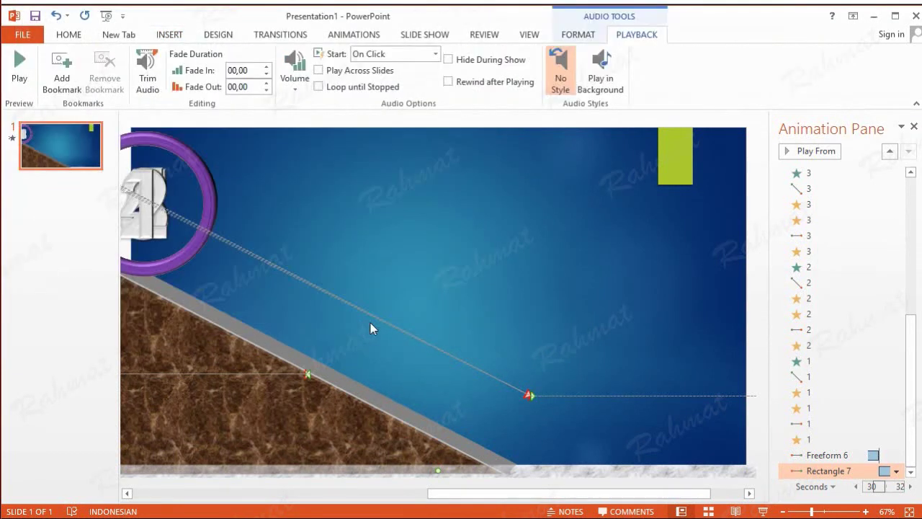
drag(457, 280, 512, 229)
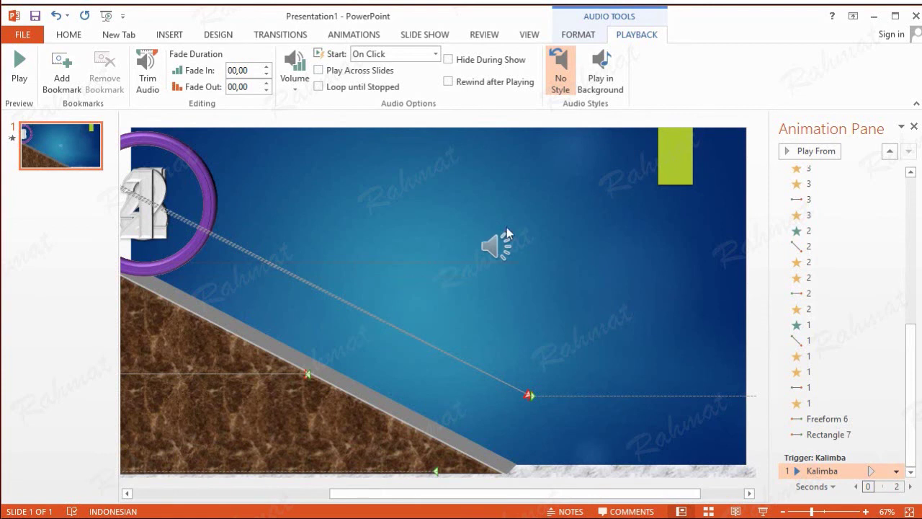
click(422, 58)
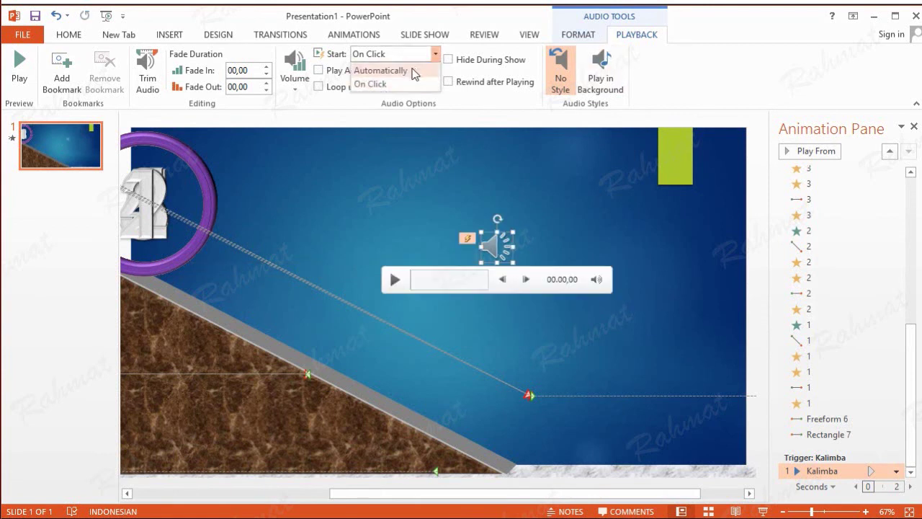
click(411, 71)
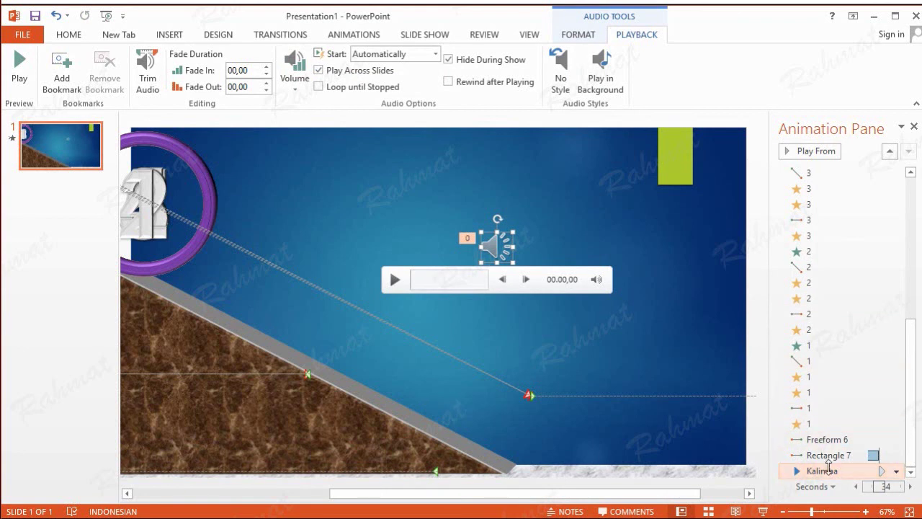
Move Kalimba to the top of the Animation Pane and time it to start With Previous
drag(833, 459, 821, 200)
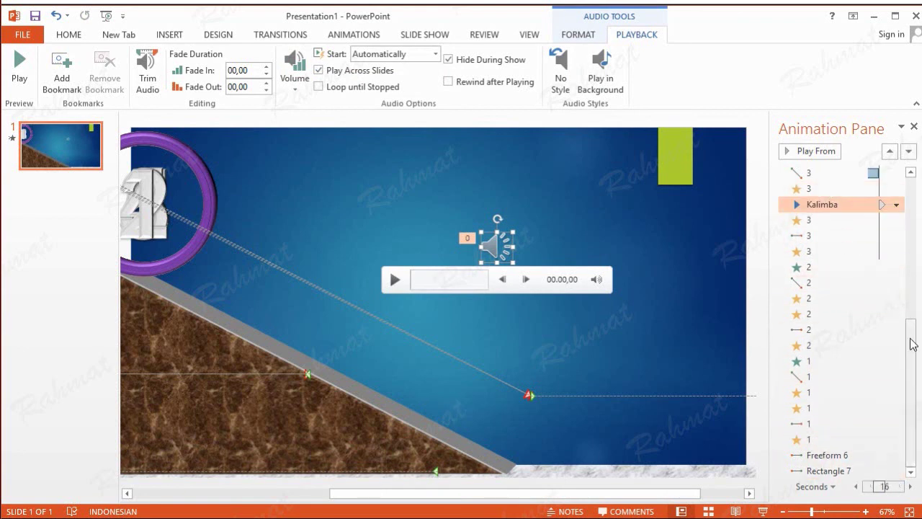
drag(915, 344, 915, 209)
mouse_move(828, 476)
mouse_down()
mouse_move(846, 308)
mouse_move(835, 177)
mouse_up()
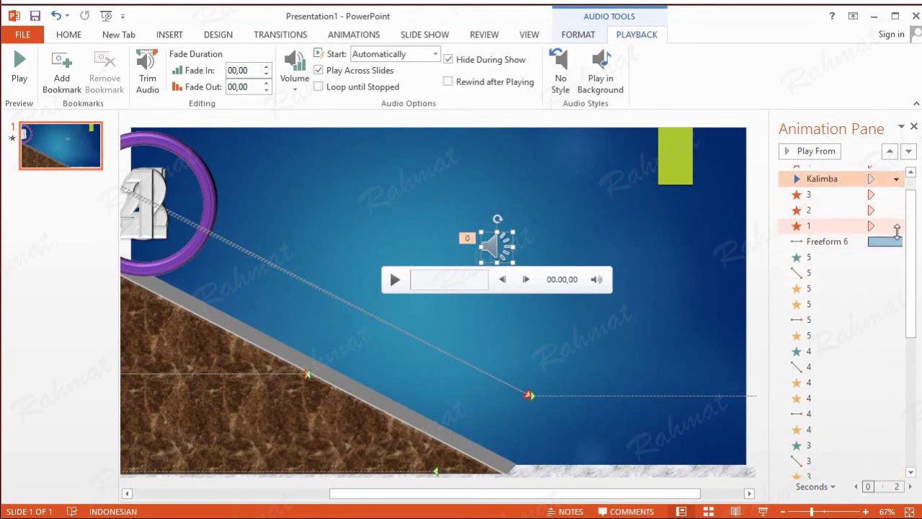
click(910, 173)
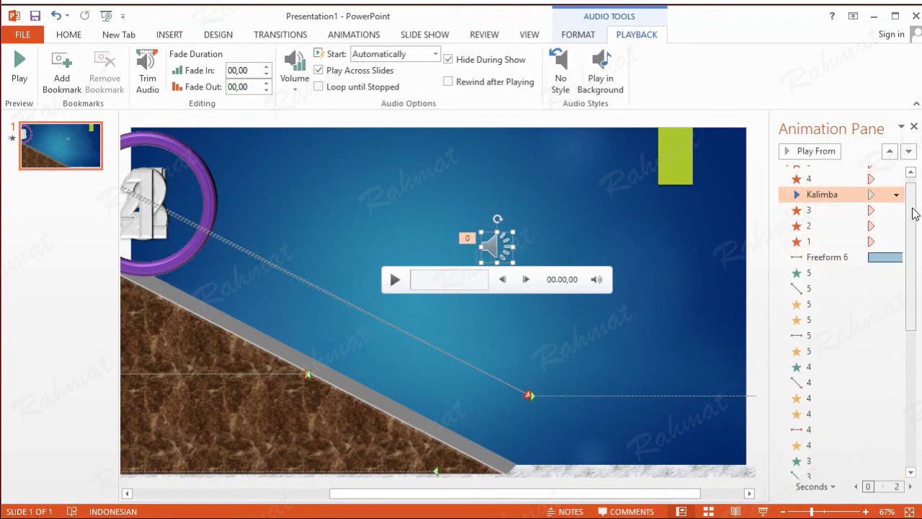
click(910, 173)
drag(838, 204, 845, 171)
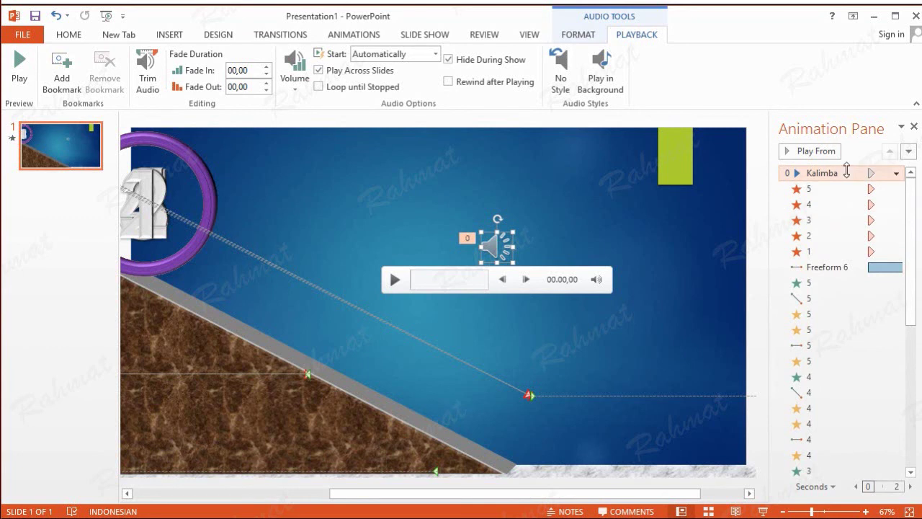
click(896, 174)
click(845, 256)
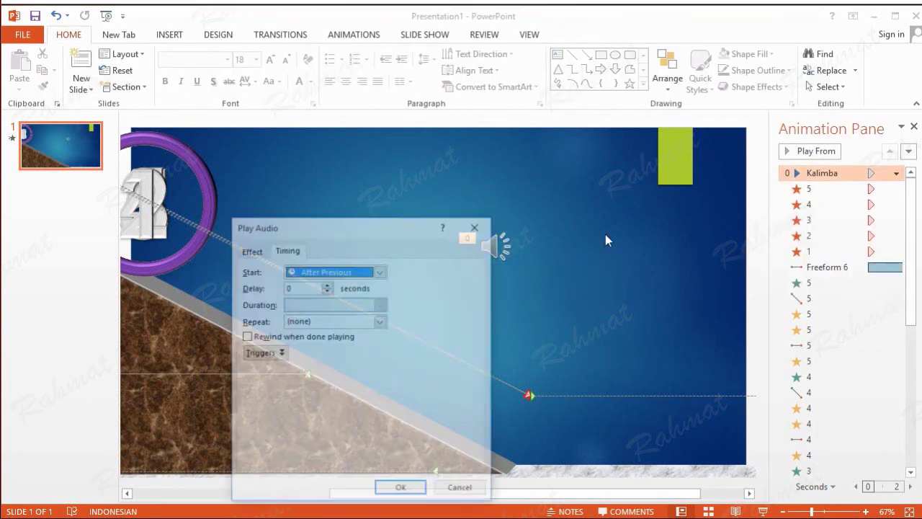
click(330, 278)
click(328, 296)
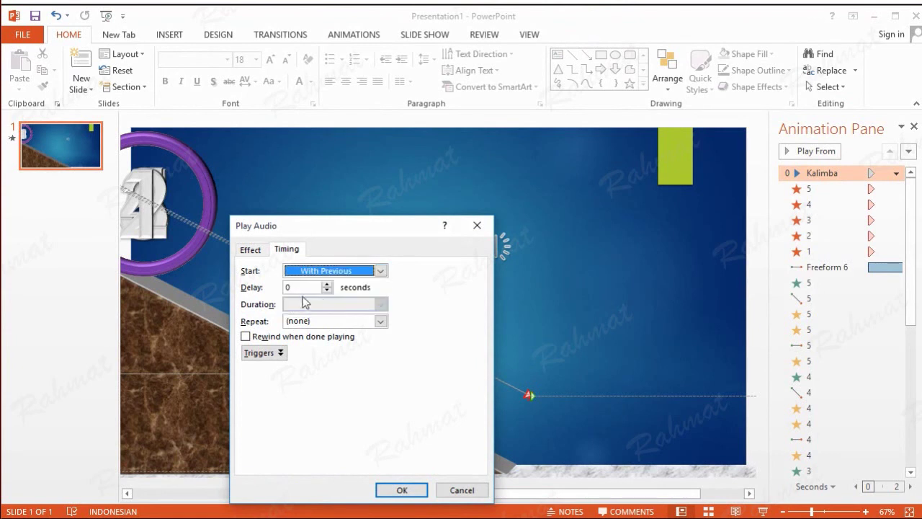
click(402, 490)
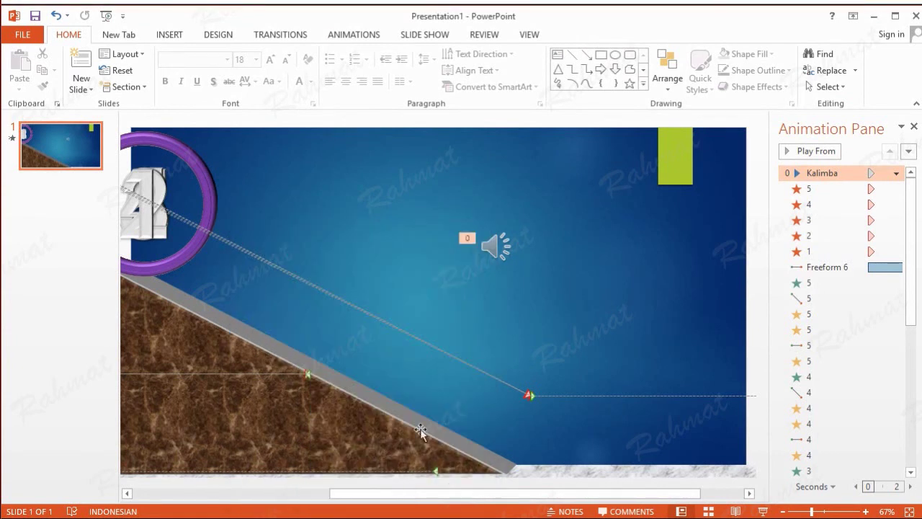
click(493, 246)
click(634, 38)
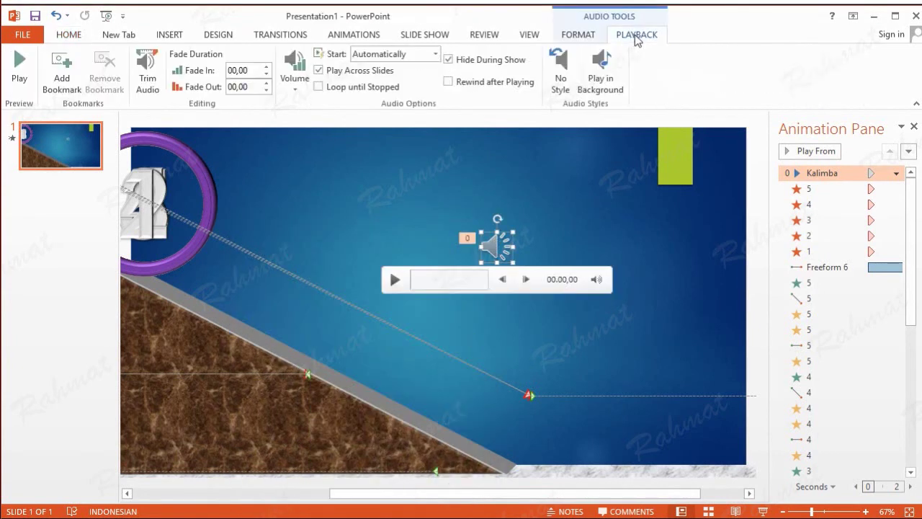
Trim the Kalimba track's end time to 00.38 and enter a 05,00 fade-out
click(152, 81)
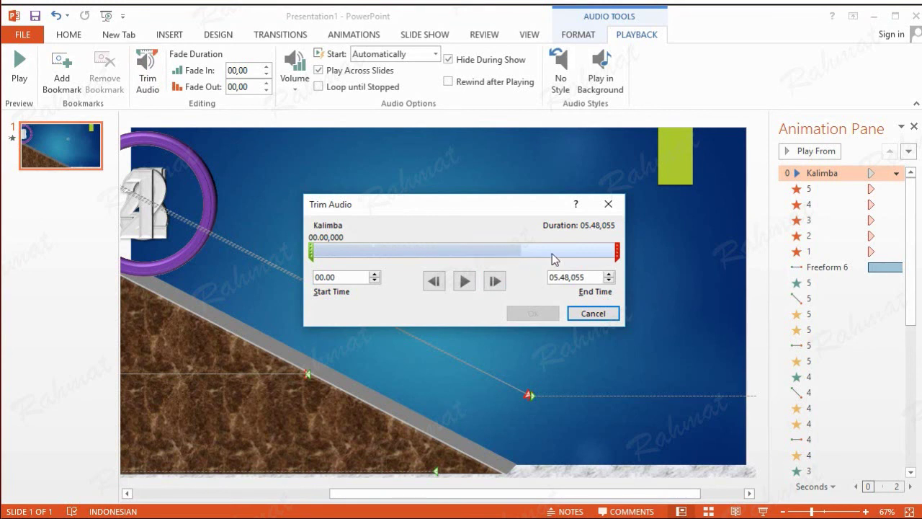
click(617, 250)
drag(416, 256, 349, 251)
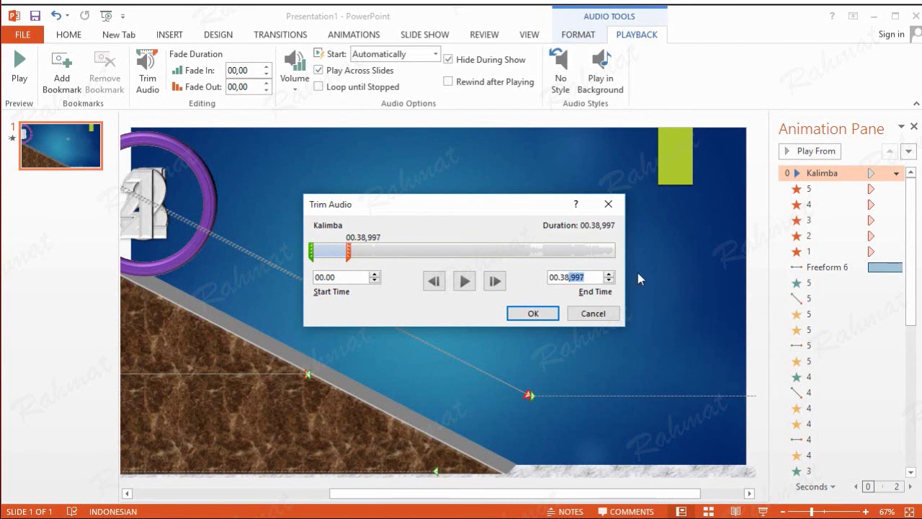
key(BackSpace)
click(552, 314)
click(244, 86)
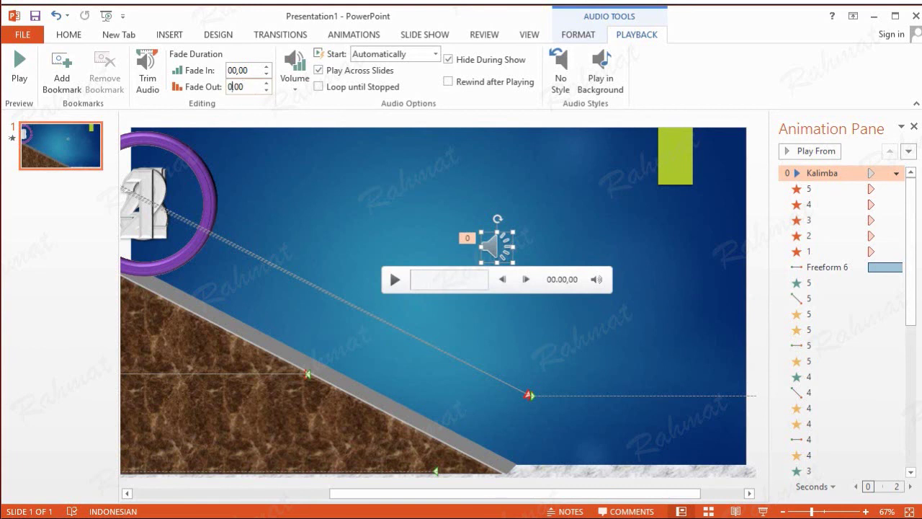
text(5)
click(374, 196)
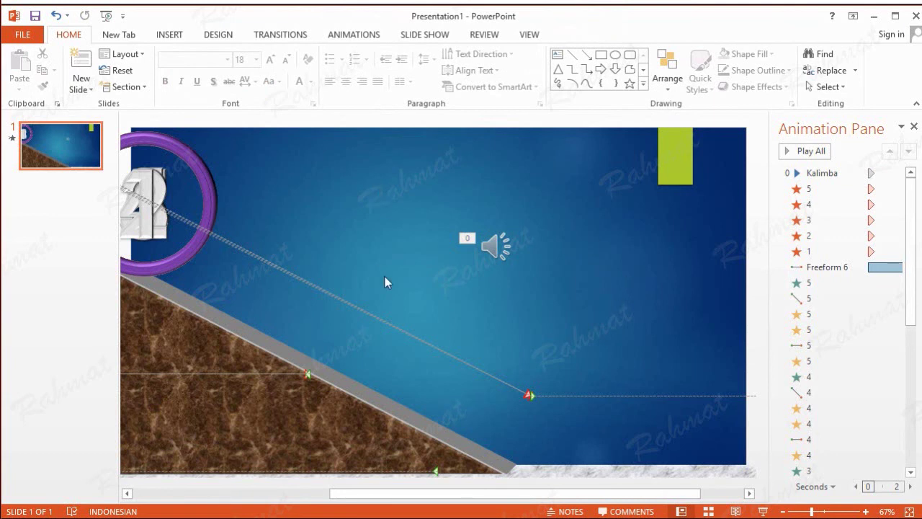
Add a Disappear exit effect to the snowy ground strip (Rectangle 7)
scroll(570, 242, right, 1)
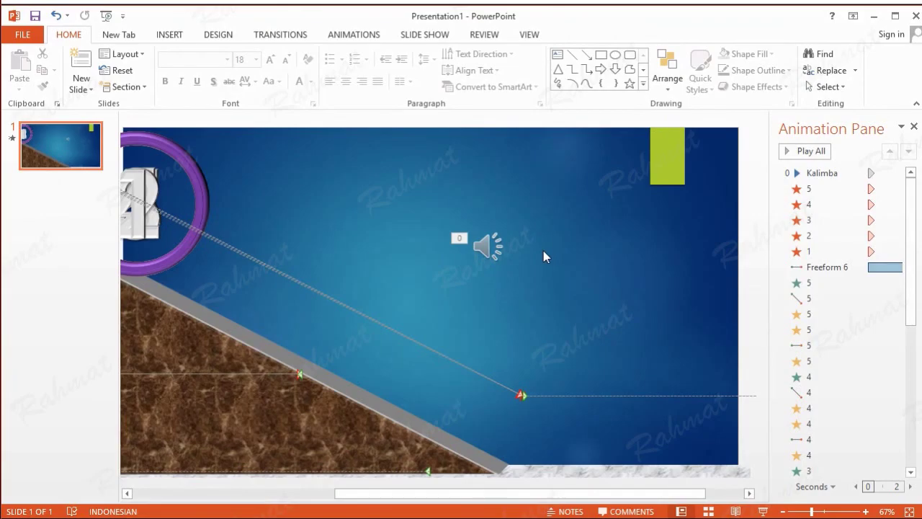
click(557, 472)
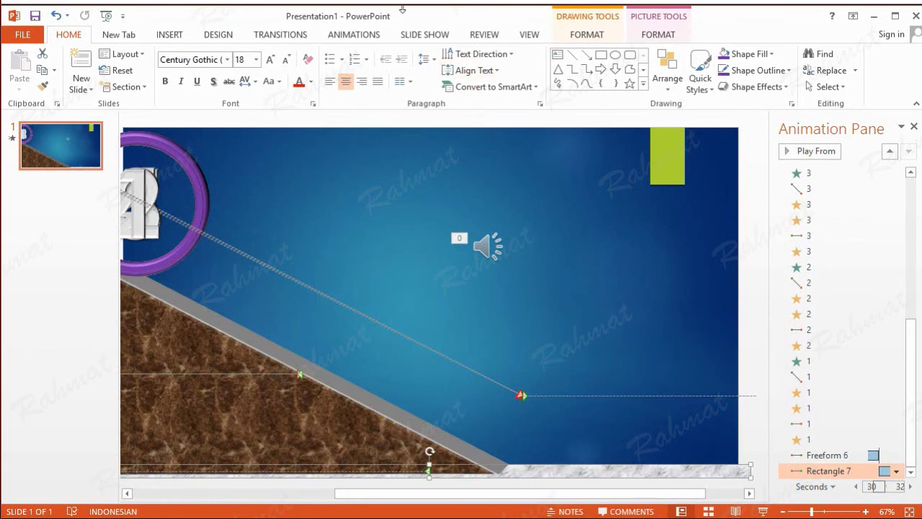
click(362, 36)
click(541, 88)
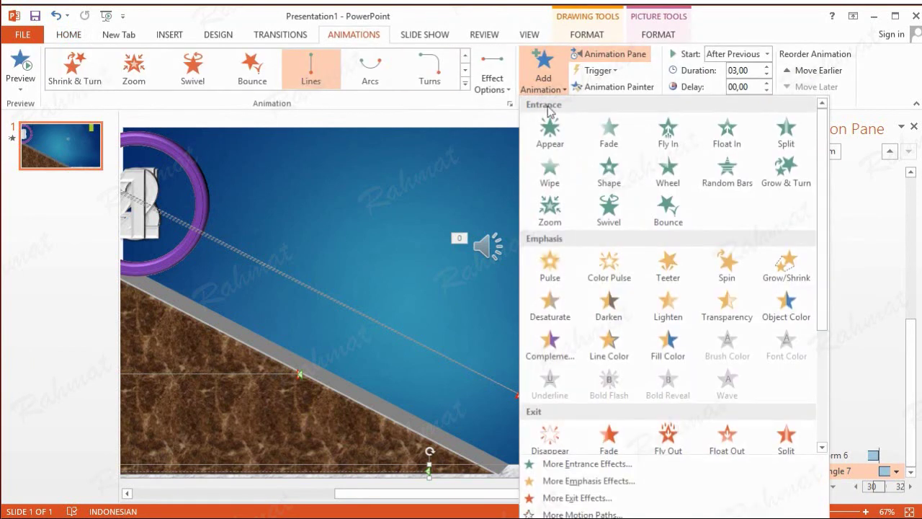
click(571, 497)
click(485, 181)
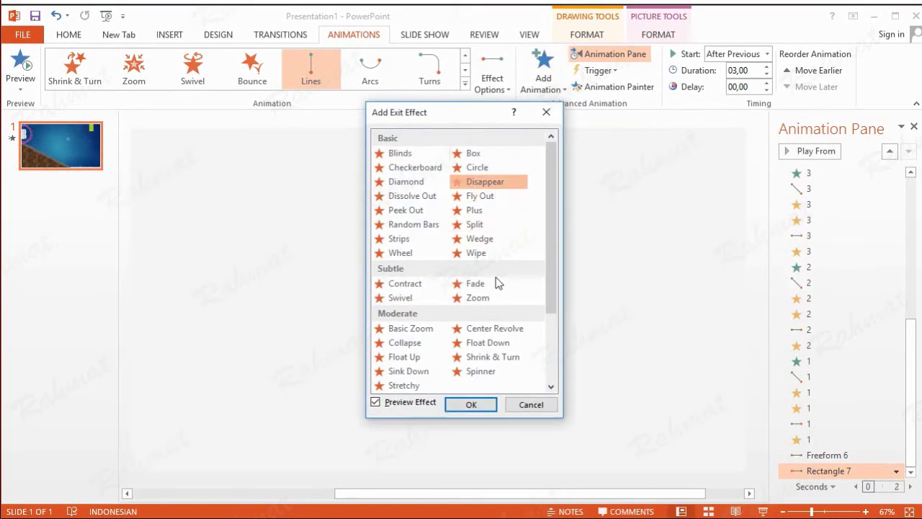
click(469, 404)
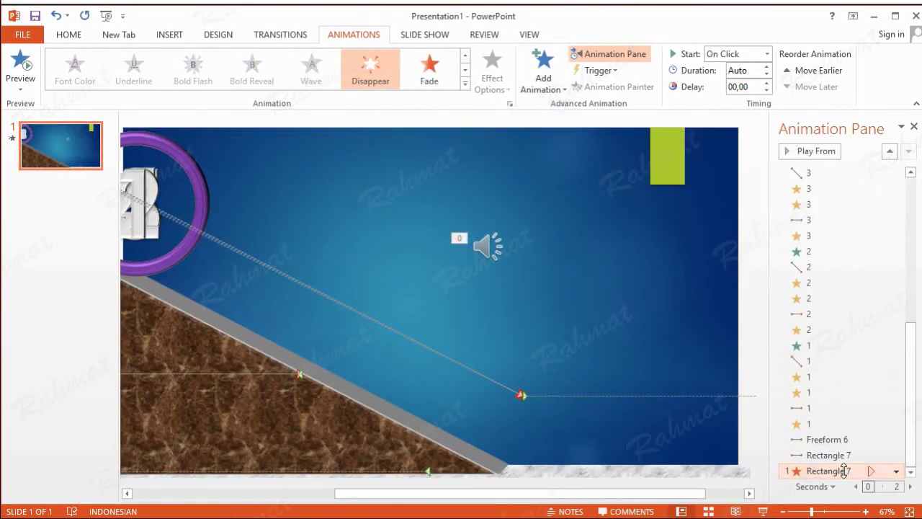
Move the Disappear exit up just above Freeform 6 and set it to With Previous
drag(844, 471, 859, 202)
drag(911, 372, 914, 225)
drag(840, 474, 855, 220)
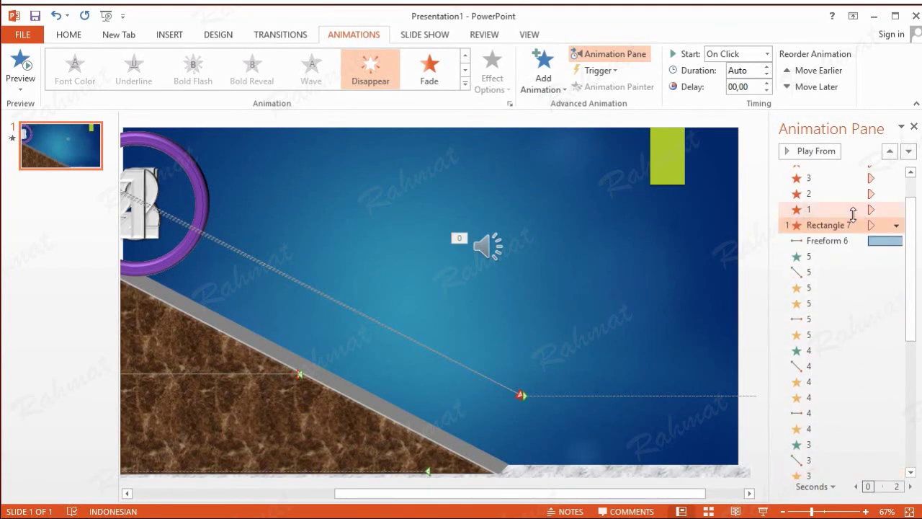
click(896, 226)
click(846, 258)
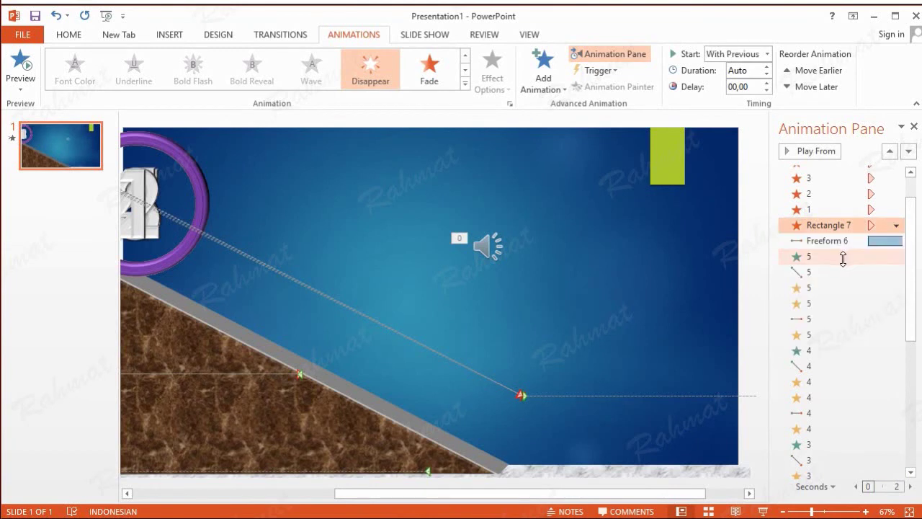
click(587, 467)
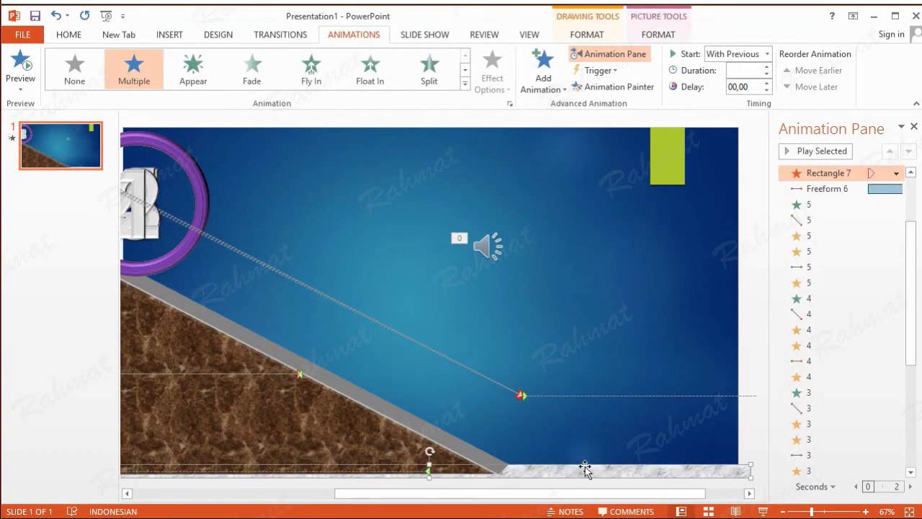
Add a Right motion path to the bottom strip
click(543, 72)
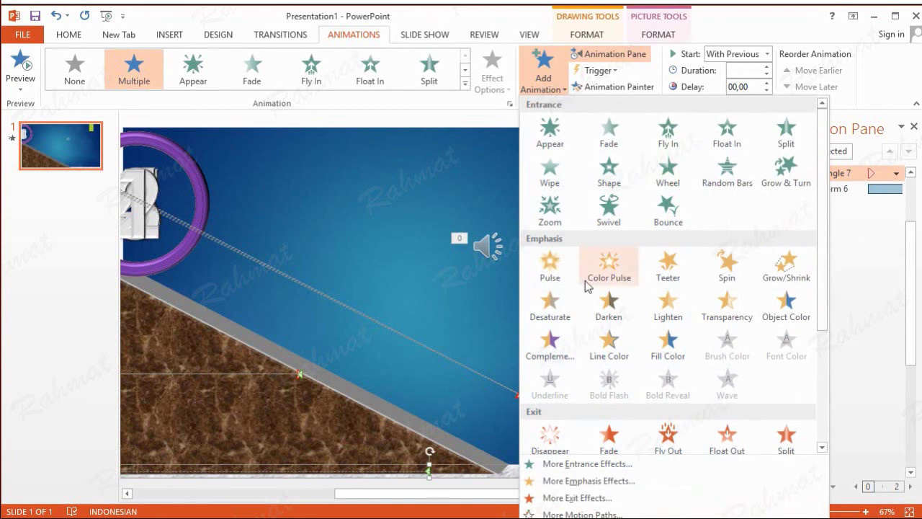
click(580, 513)
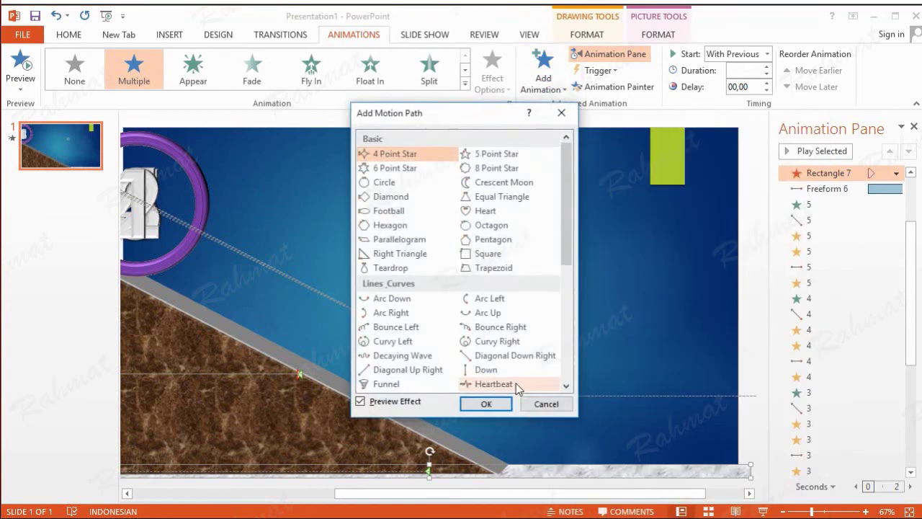
scroll(513, 372, down, 1)
click(510, 357)
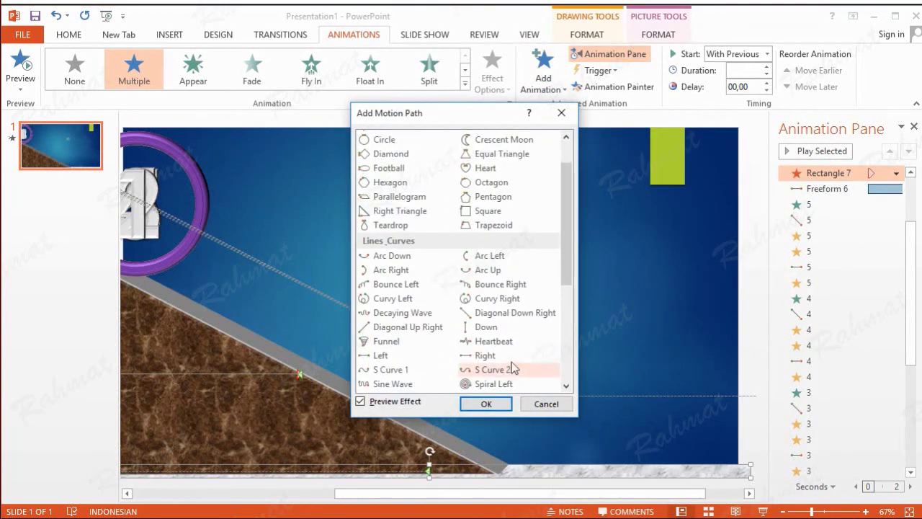
click(495, 404)
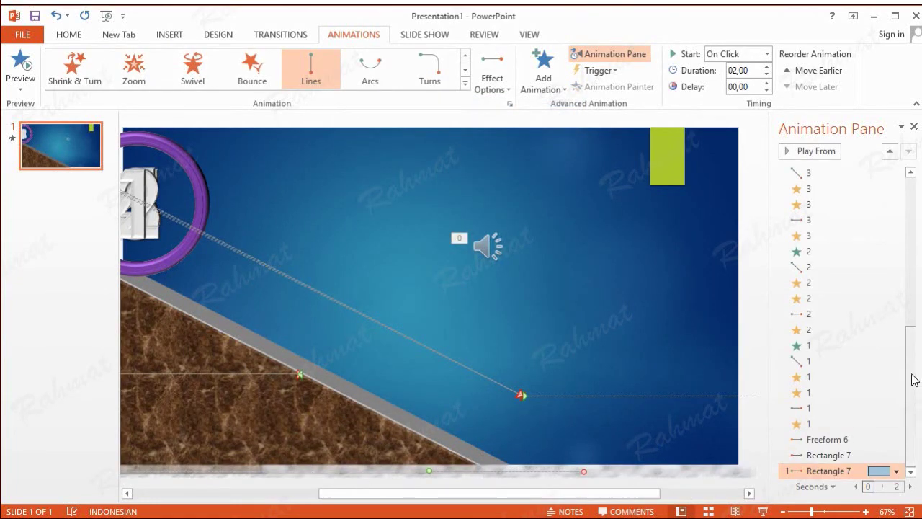
Move the strip's motion path earlier so it sits right after Freeform 6
click(891, 151)
click(890, 151)
click(890, 152)
click(891, 151)
click(890, 151)
click(891, 152)
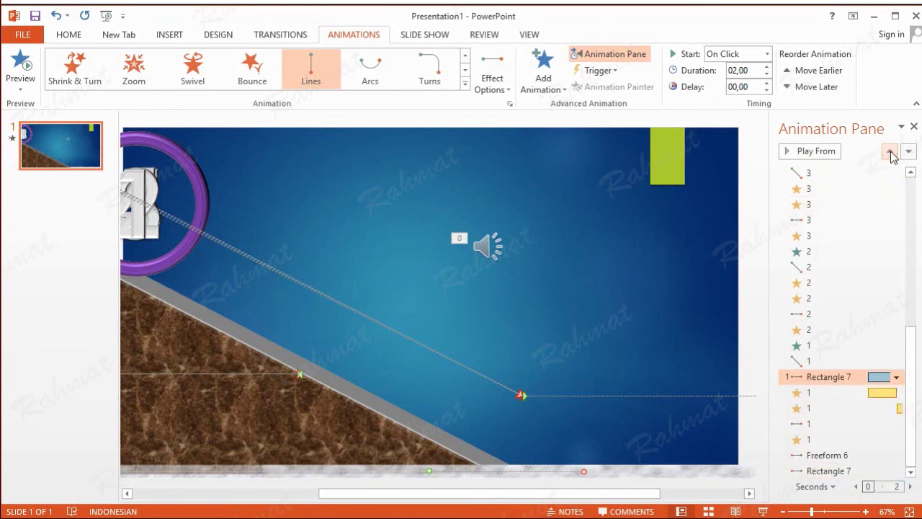
click(891, 151)
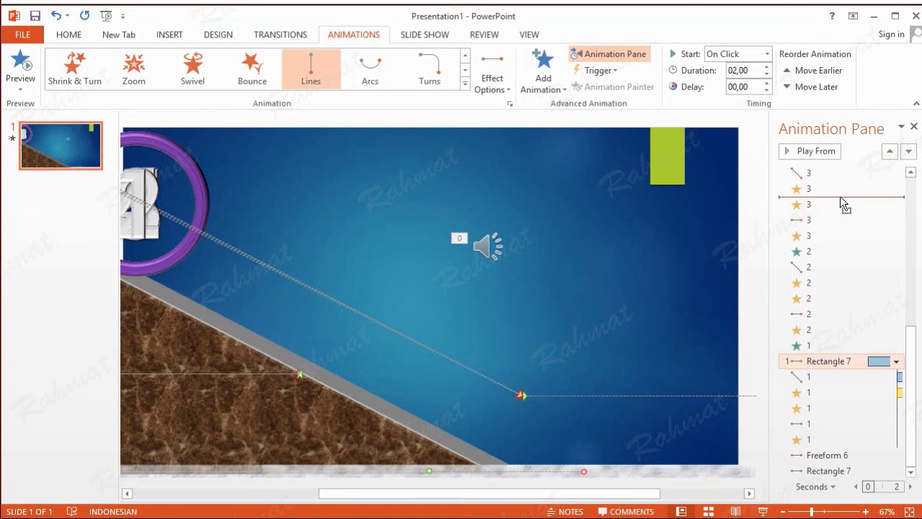
drag(827, 354, 842, 204)
drag(907, 356, 912, 251)
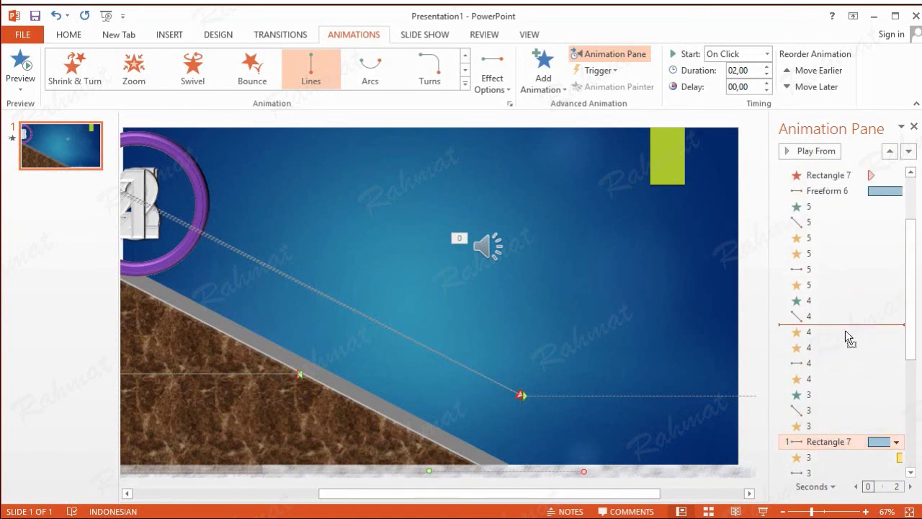
drag(845, 333, 846, 314)
drag(845, 308, 856, 202)
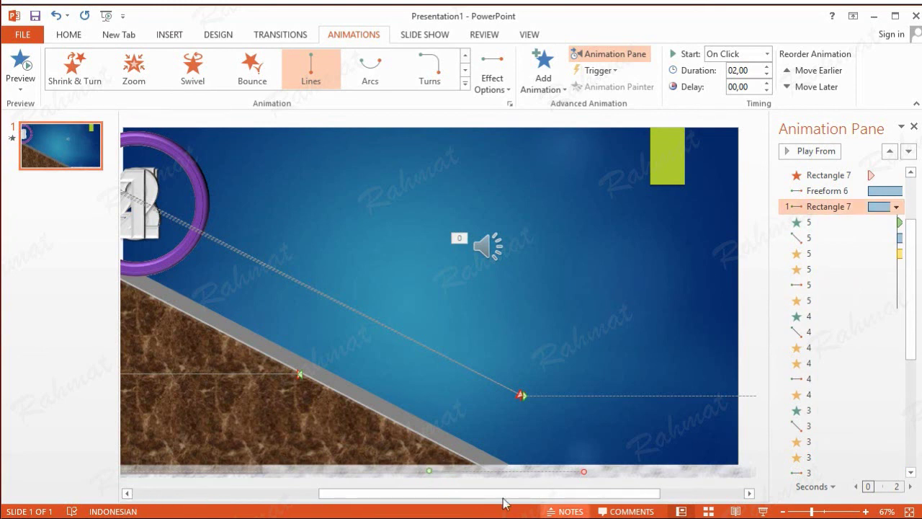
Stretch the bottom strip's motion path far to the left
drag(429, 471, 207, 469)
drag(128, 497, 129, 497)
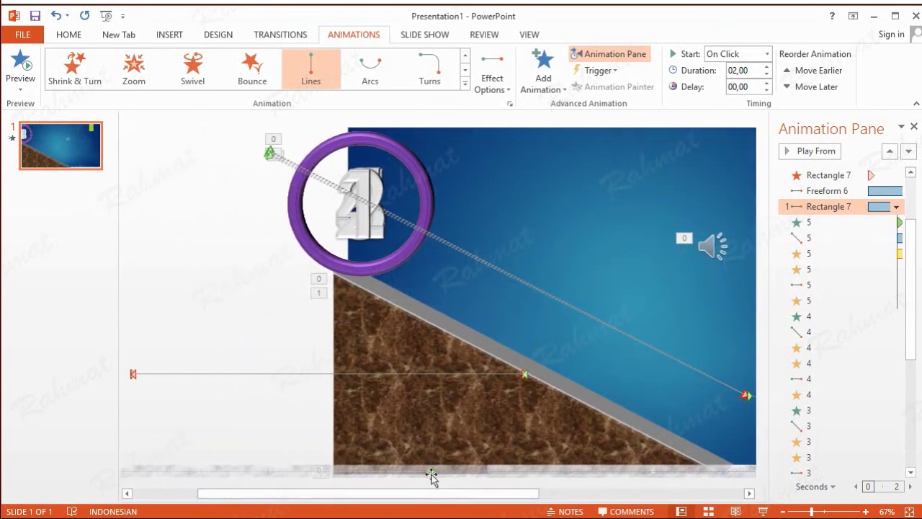
drag(433, 472, 108, 476)
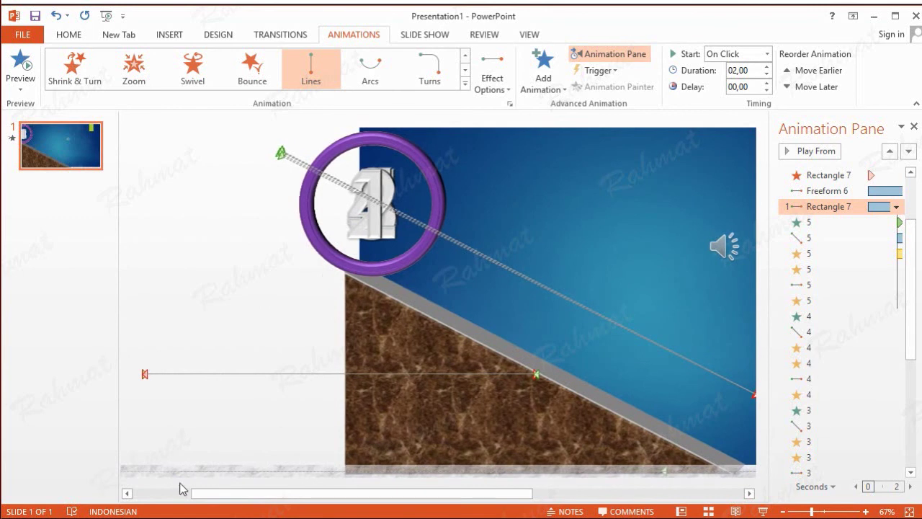
click(127, 494)
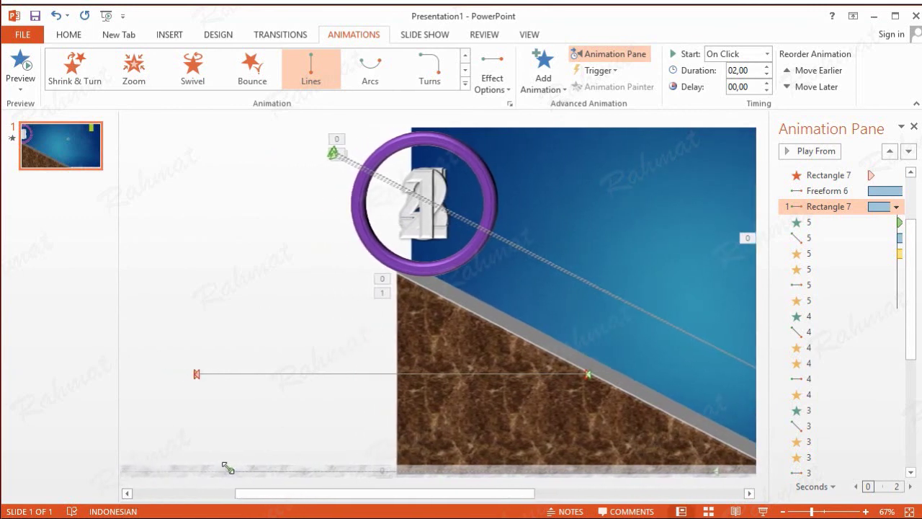
drag(137, 472, 75, 462)
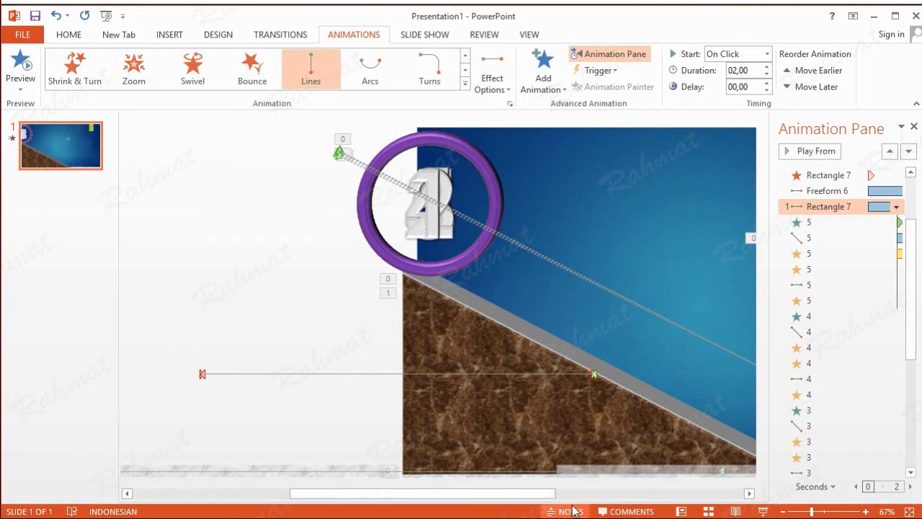
Set the strip's motion path to With Previous, 1-second delay, 5-second (Very Slow) duration
click(896, 207)
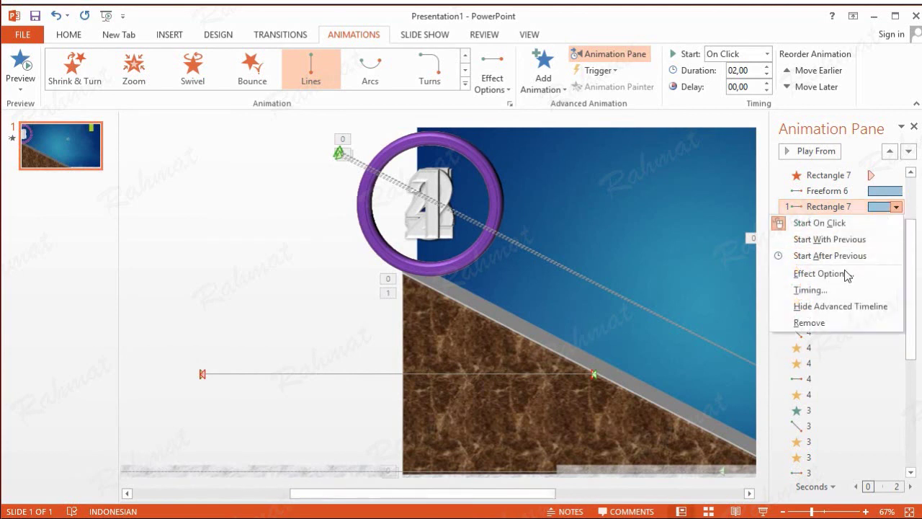
click(836, 290)
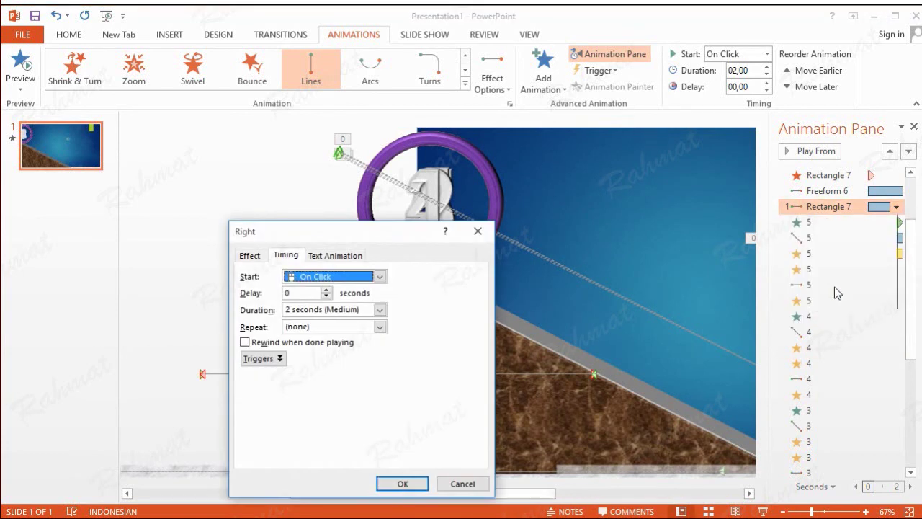
click(377, 278)
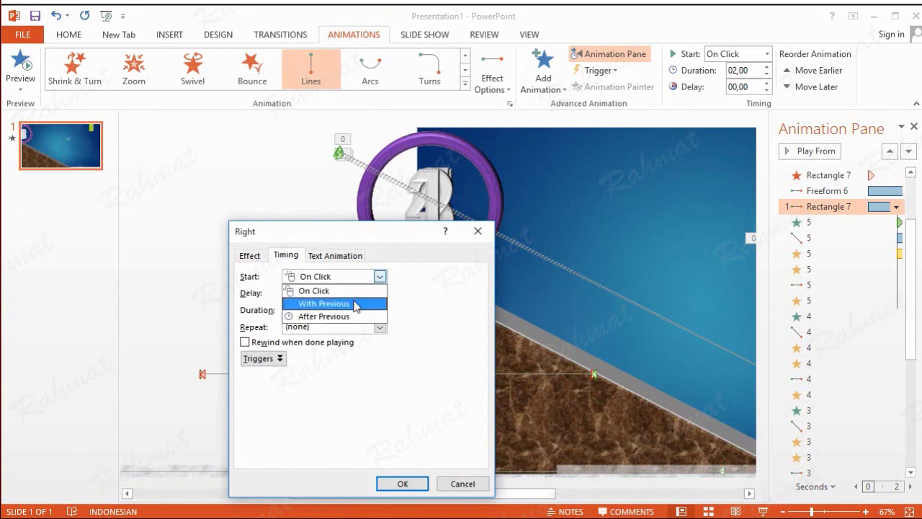
click(355, 305)
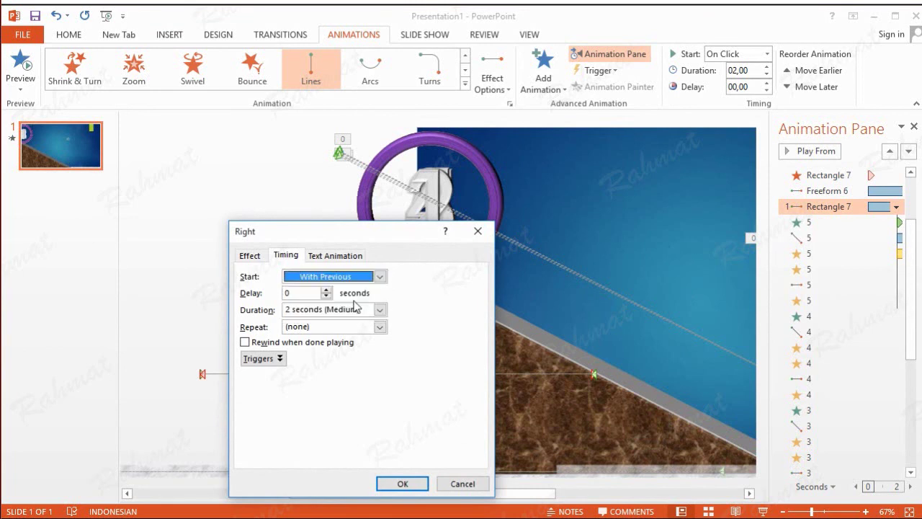
key(Tab)
text(1)
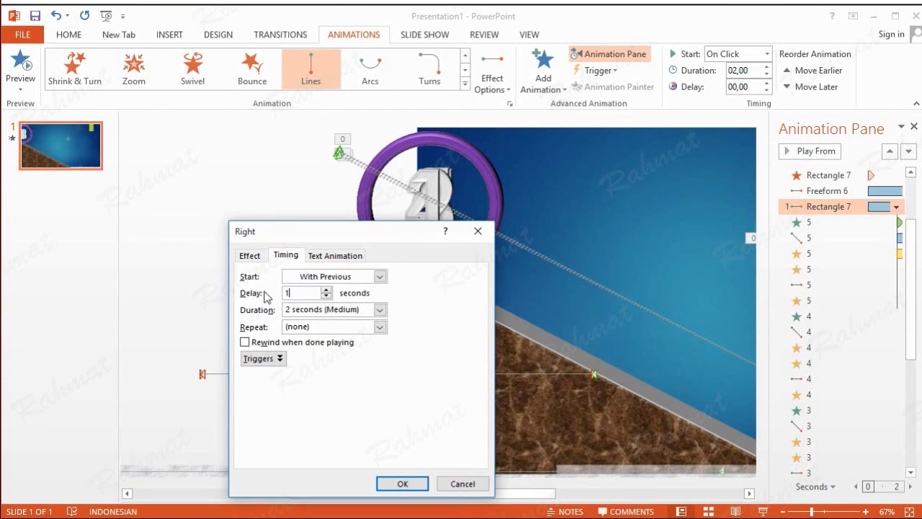
click(379, 309)
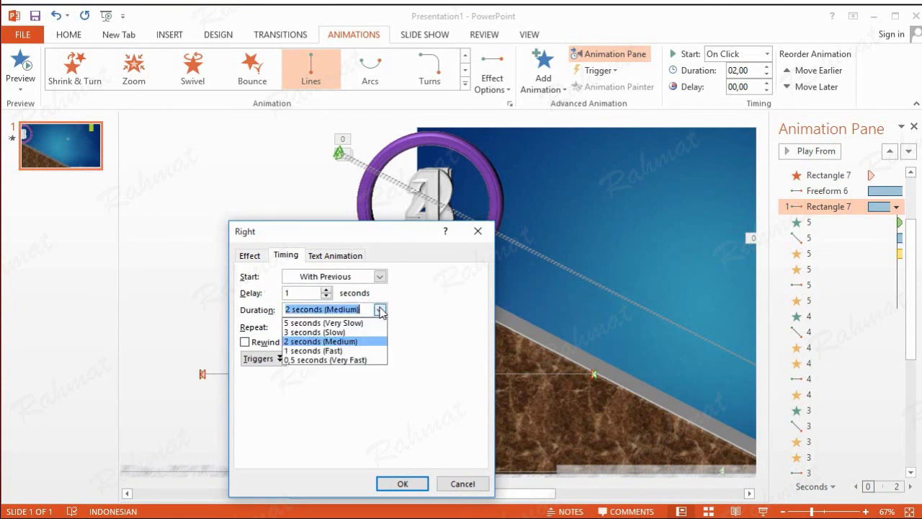
click(368, 322)
click(250, 256)
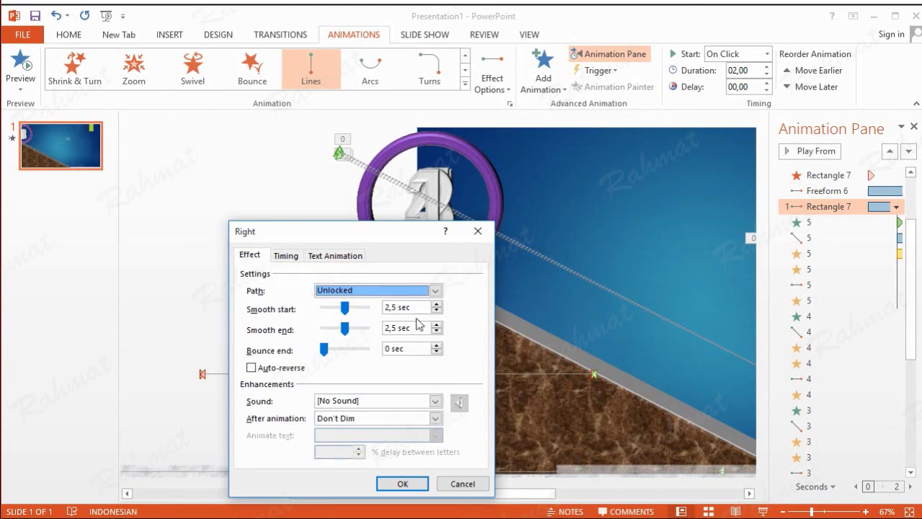
click(407, 484)
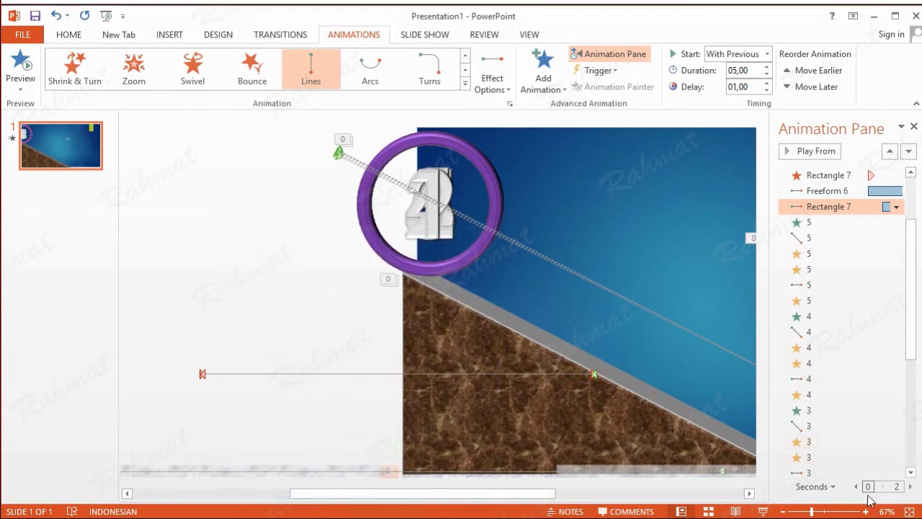
drag(914, 247, 914, 213)
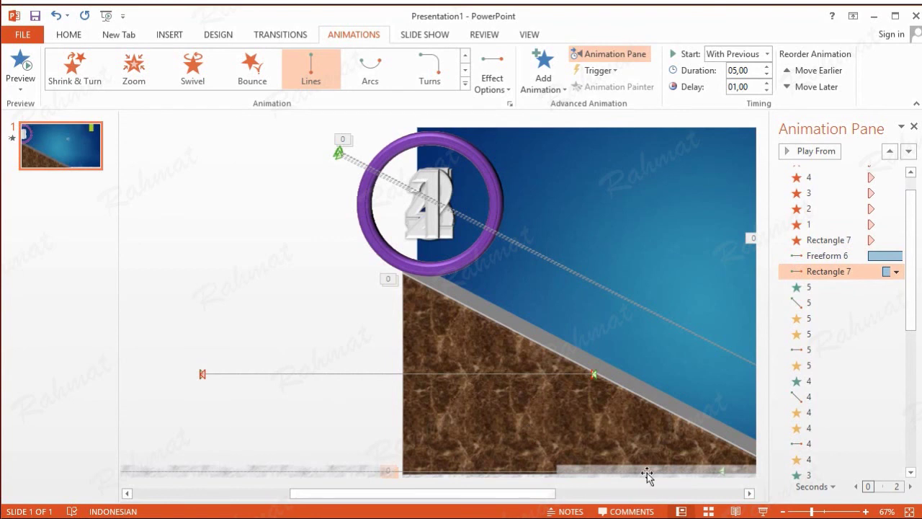
Add an Appear entrance to the bottom strip and place it right after Freeform 6
click(660, 494)
click(548, 471)
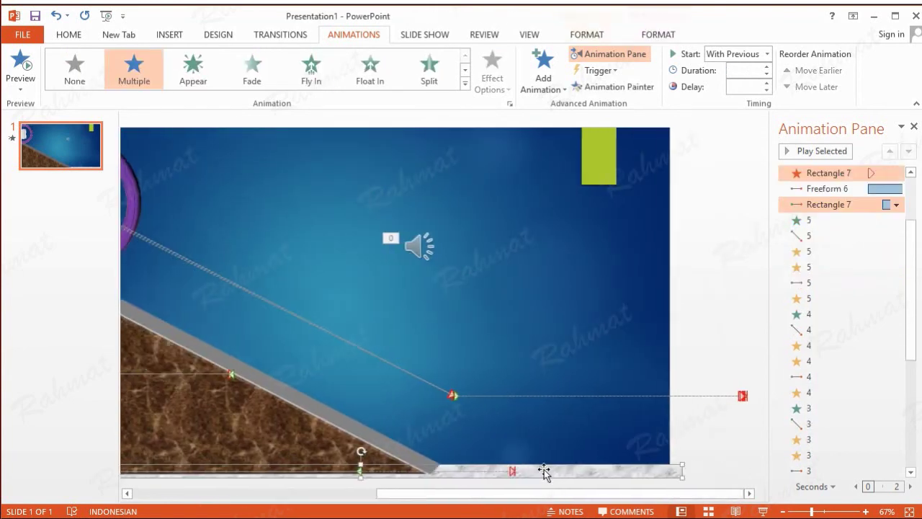
click(545, 88)
click(550, 128)
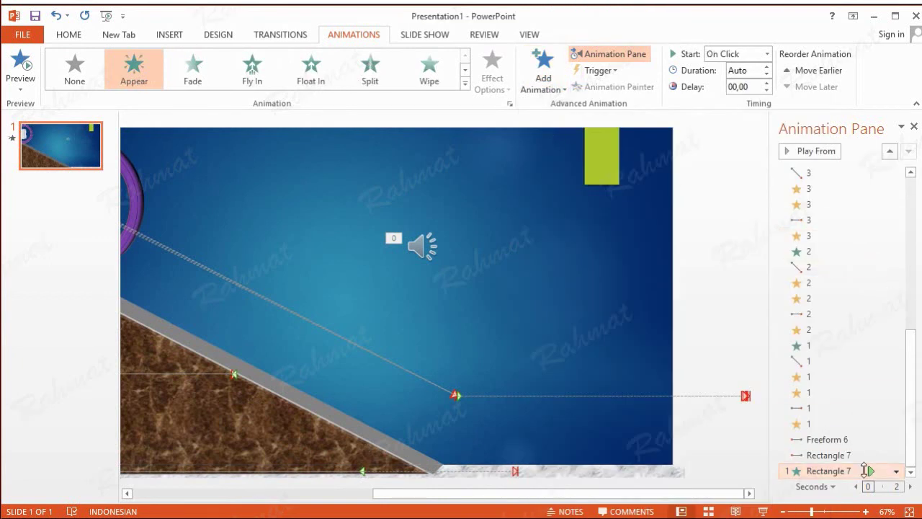
drag(857, 472, 852, 177)
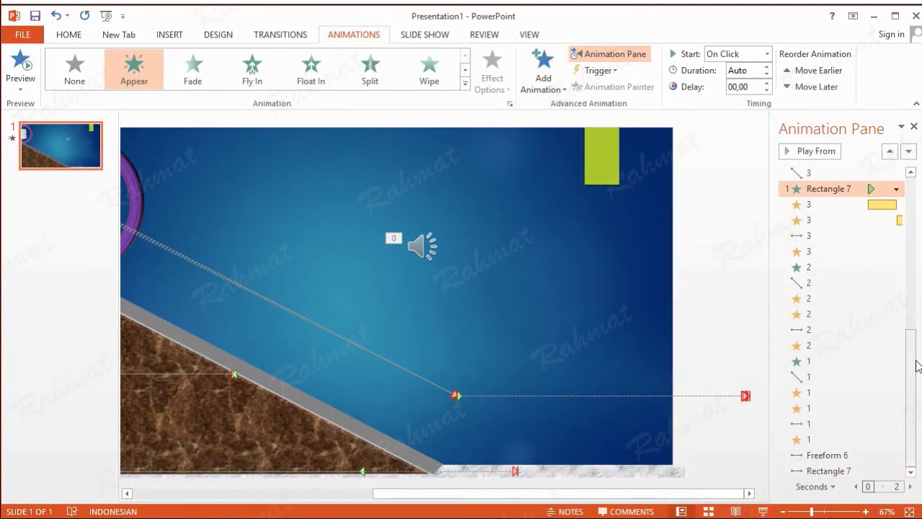
scroll(912, 367, up, 6)
mouse_move(840, 470)
mouse_down()
mouse_move(852, 324)
mouse_move(846, 242)
mouse_up()
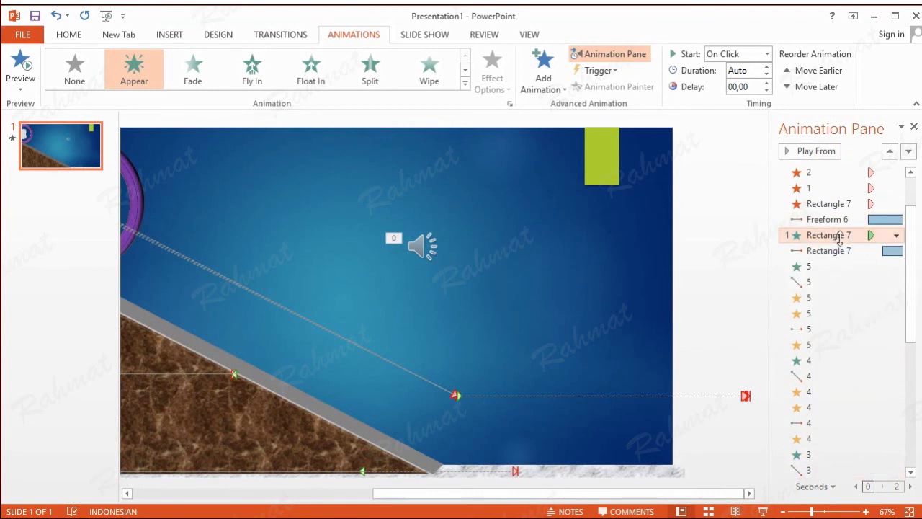
Time the Appear entrance to start With Previous after a 1-second delay
click(896, 236)
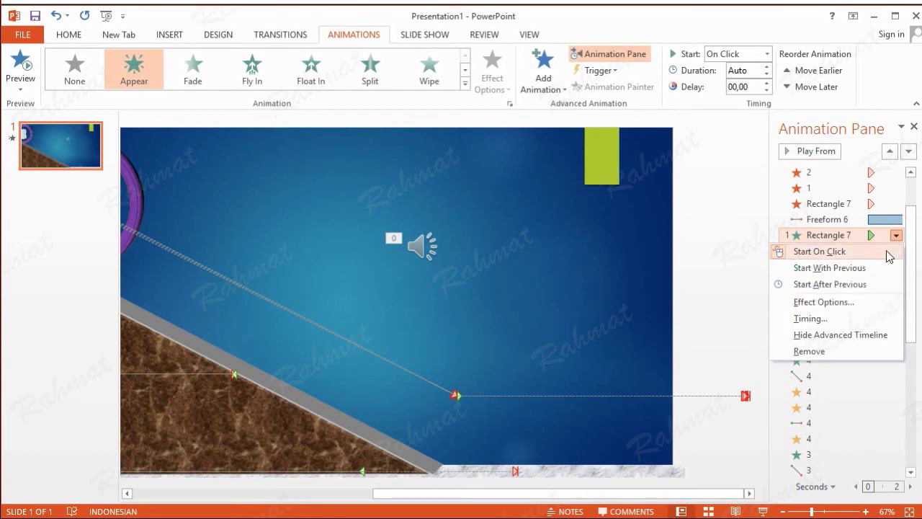
click(840, 319)
click(356, 302)
click(320, 327)
key(Tab)
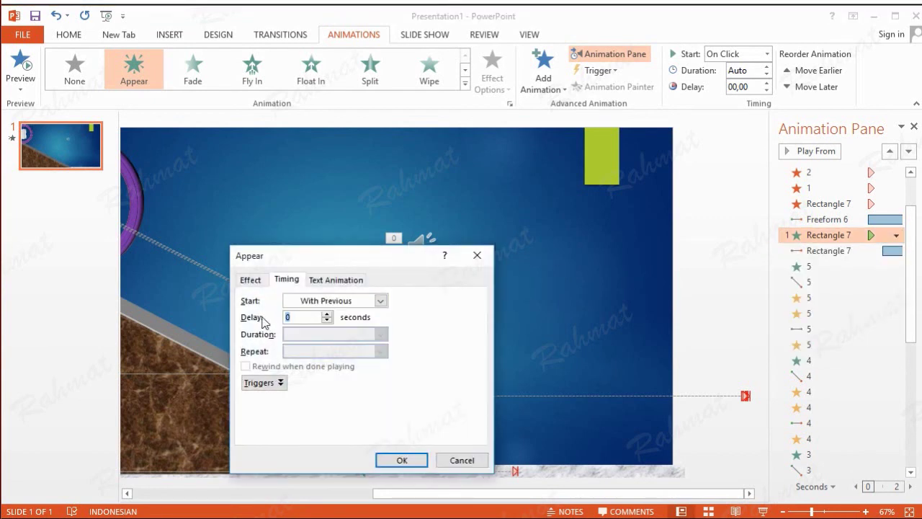
click(412, 460)
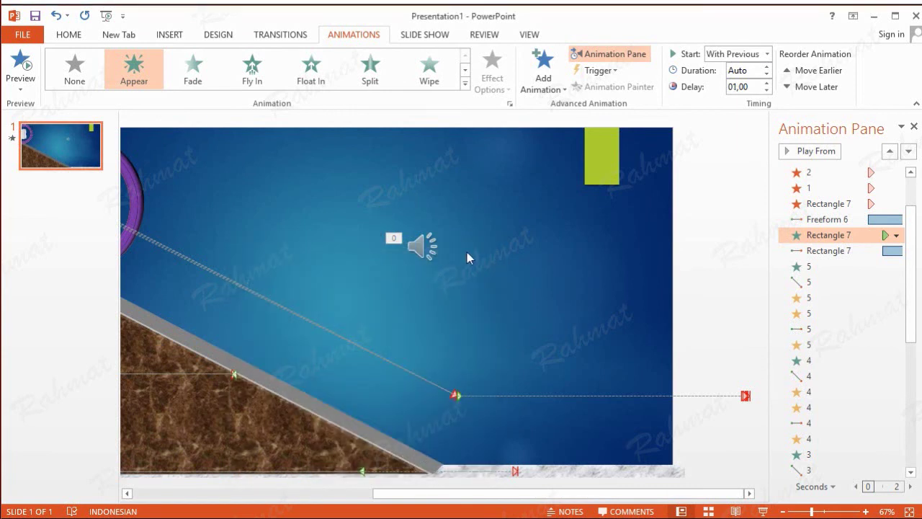
Run the slide show from the beginning to preview the rolling rings, then exit to editing
click(407, 35)
key(F5)
key(Escape)
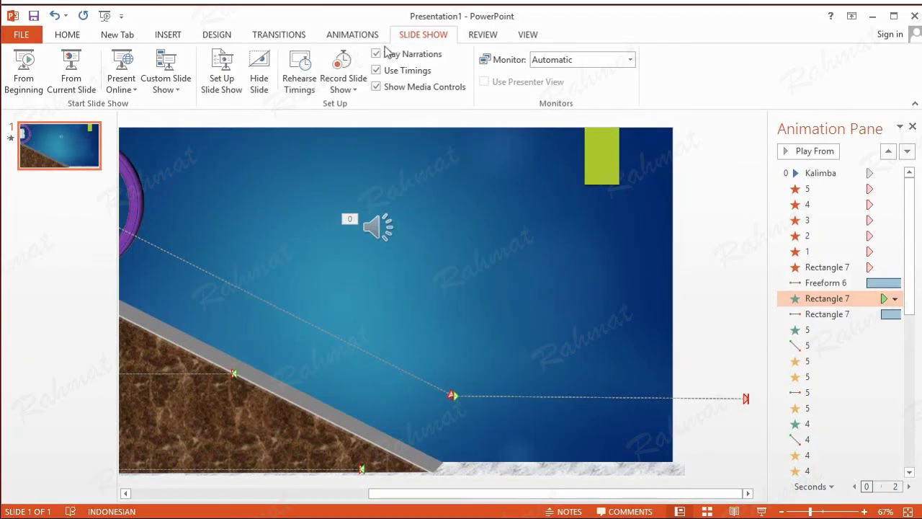
click(26, 67)
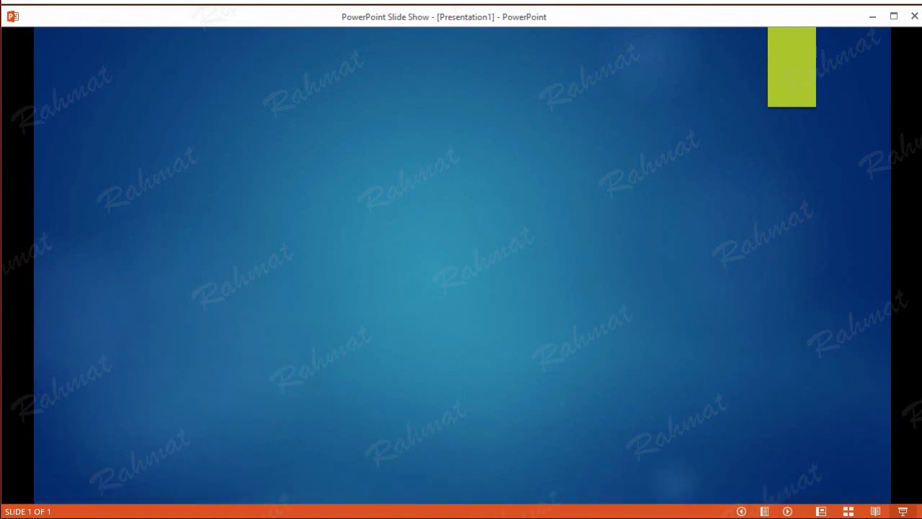
key(Escape)
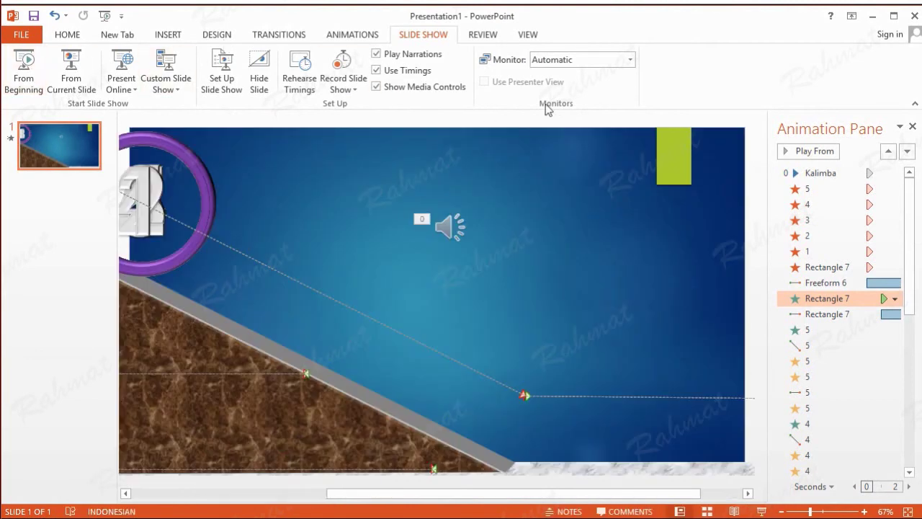